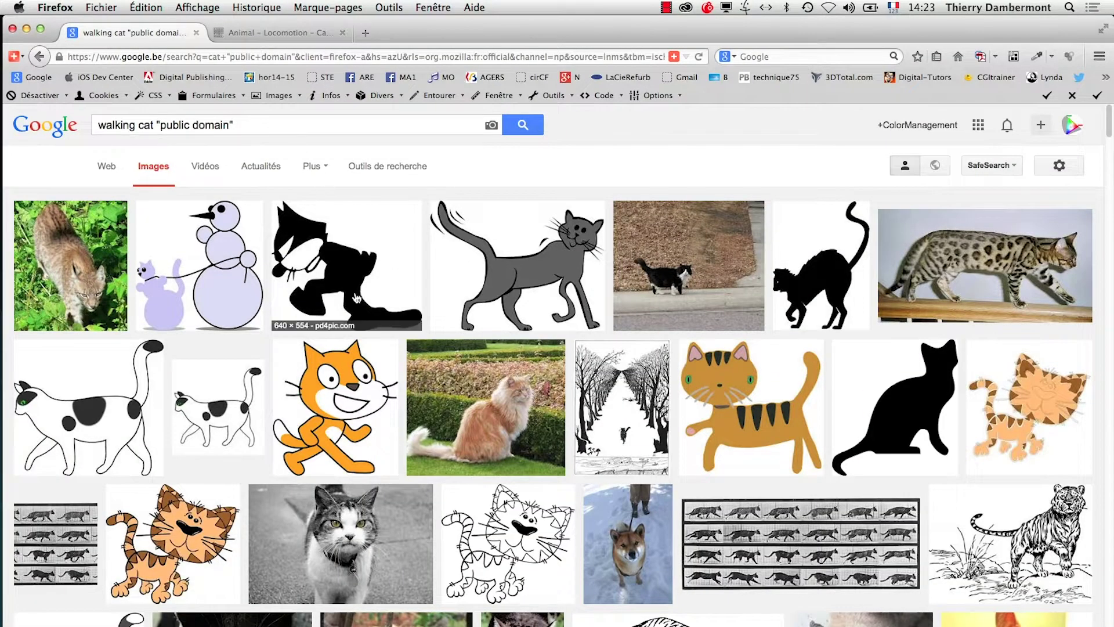
Open the 758 × 294 walking-cat photo sequence from the image results in a new tab and display the full image.
scroll(363, 299, down, 5)
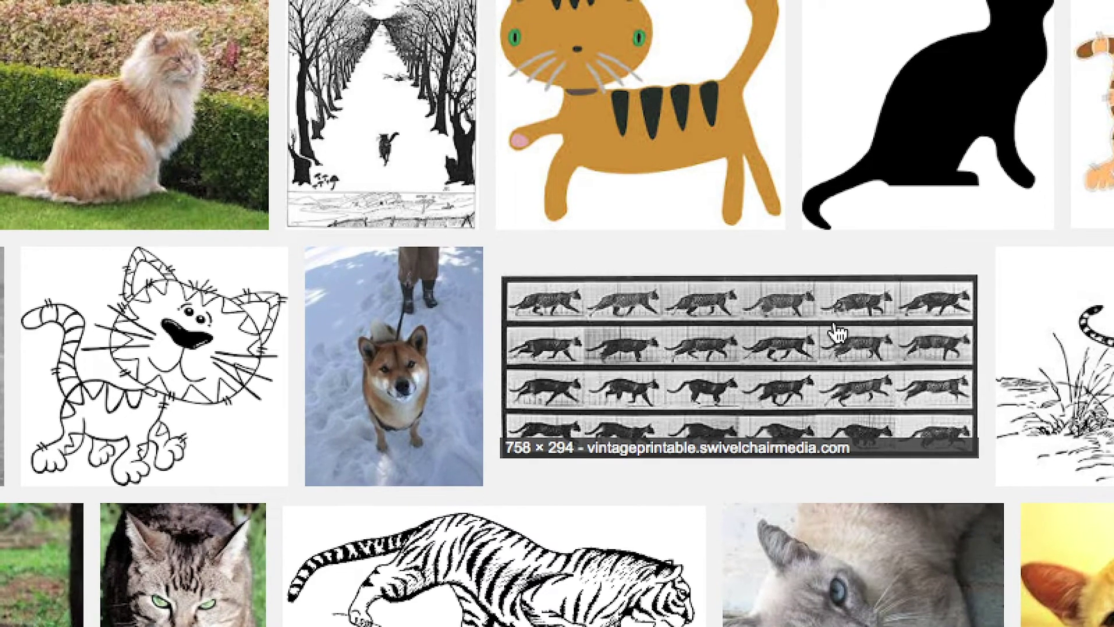
right_click(838, 332)
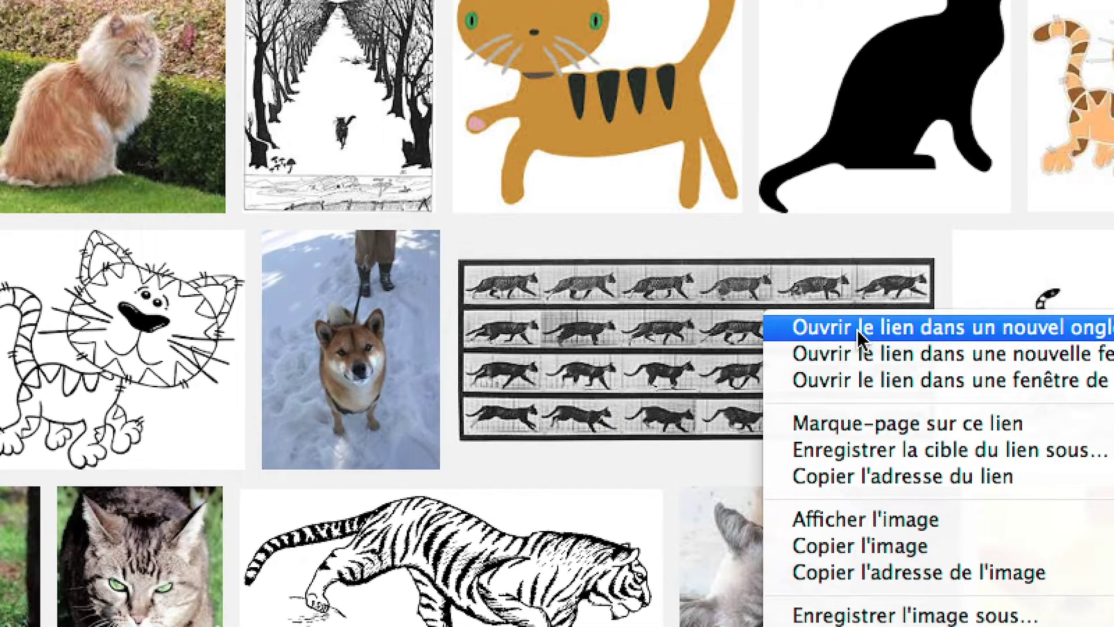
click(858, 330)
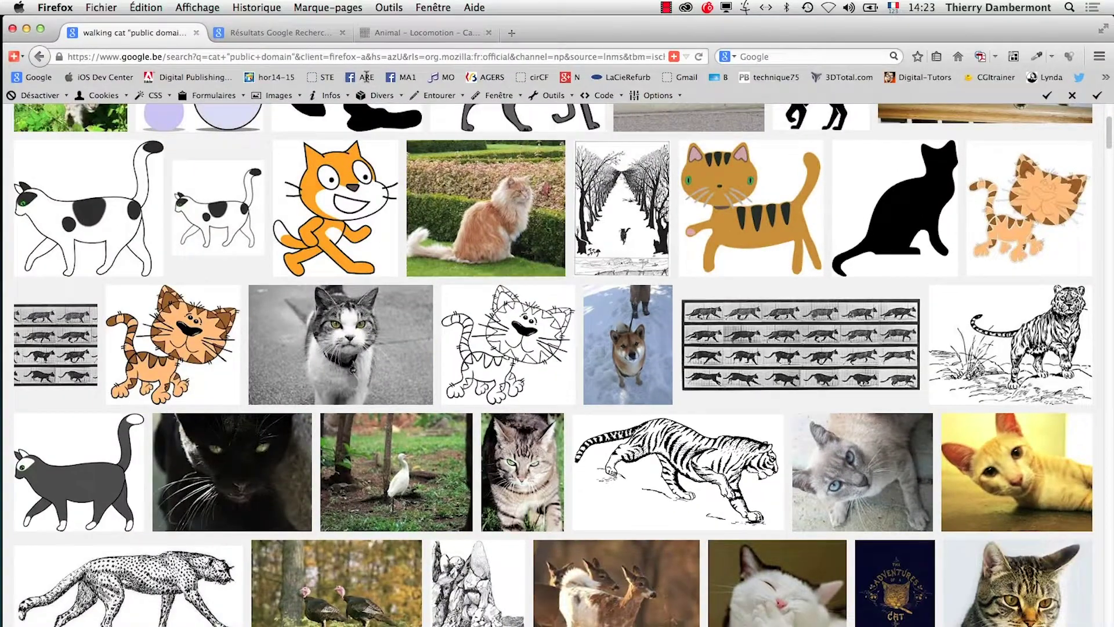
click(301, 31)
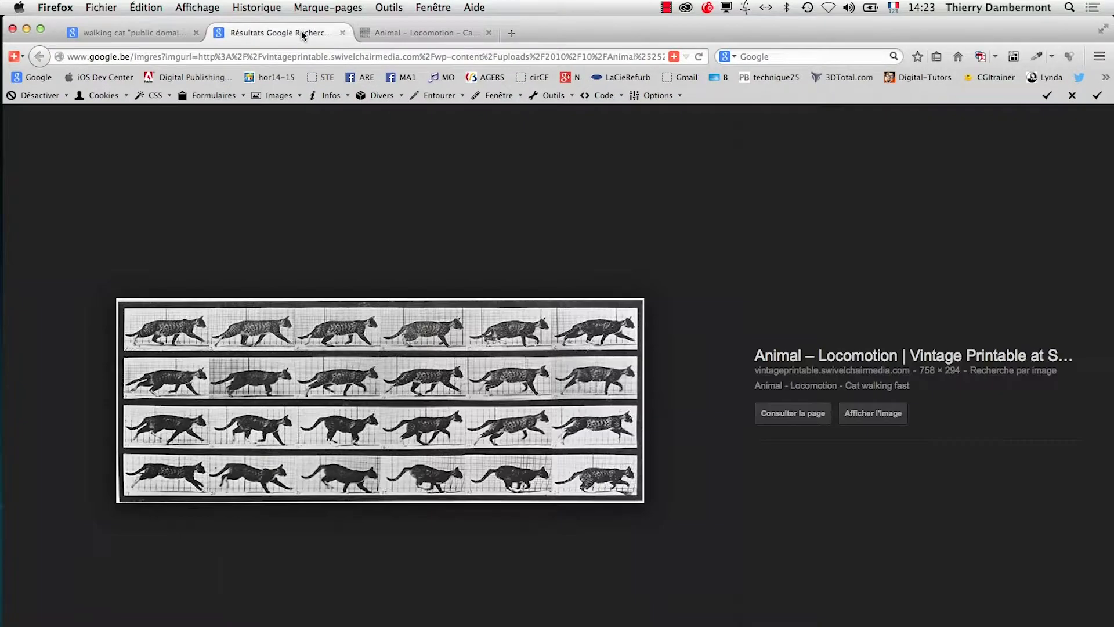
click(870, 414)
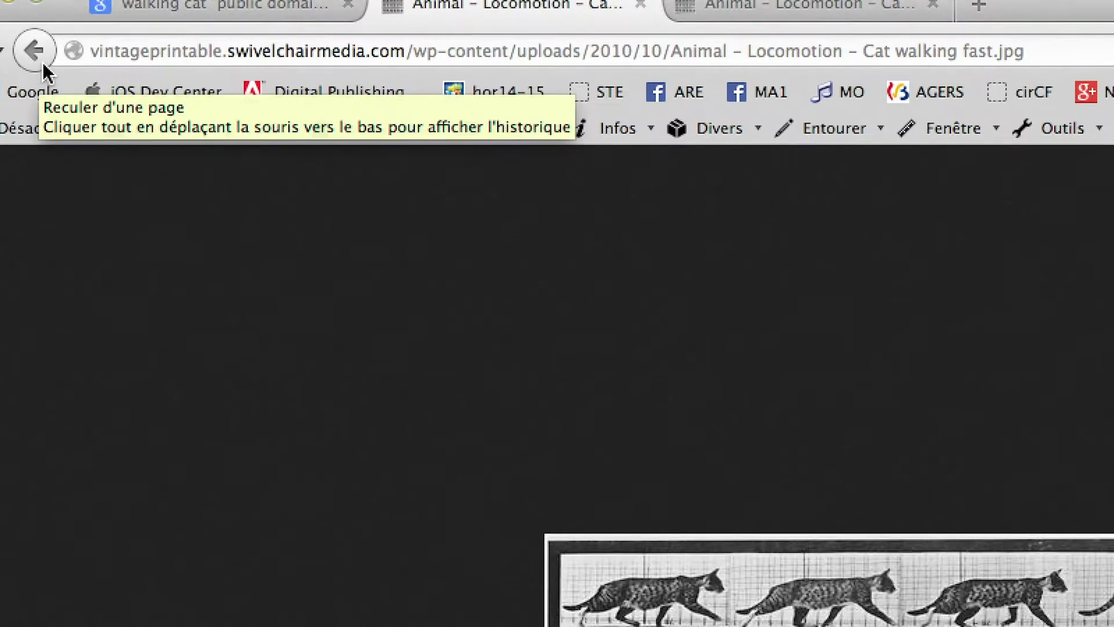
Return to the image's result page, search by that image, and list all of its available sizes.
click(40, 61)
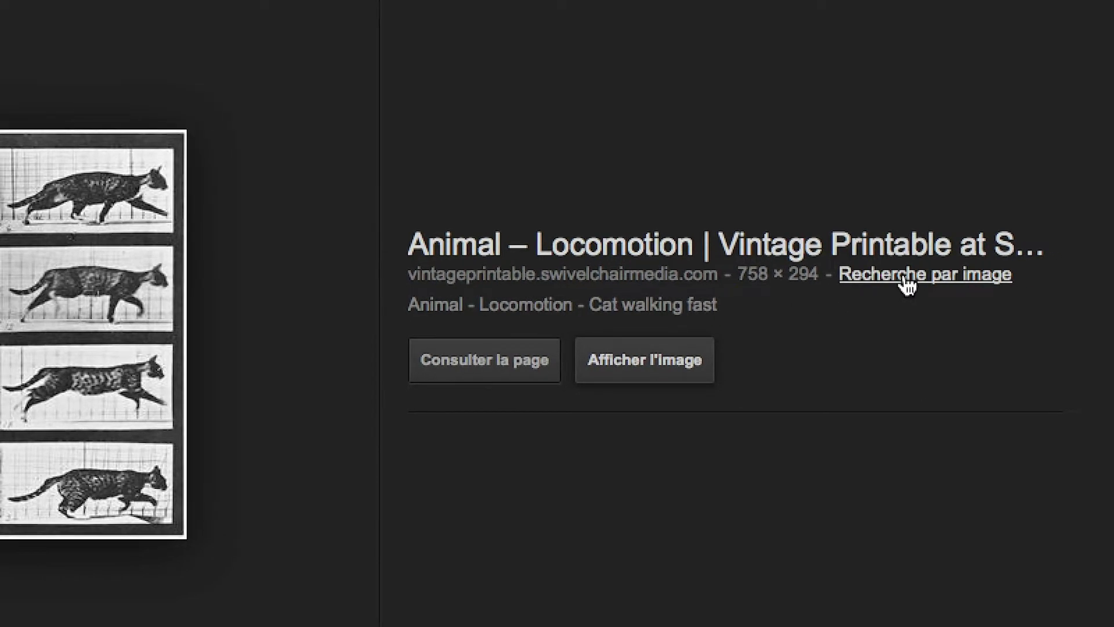
click(907, 277)
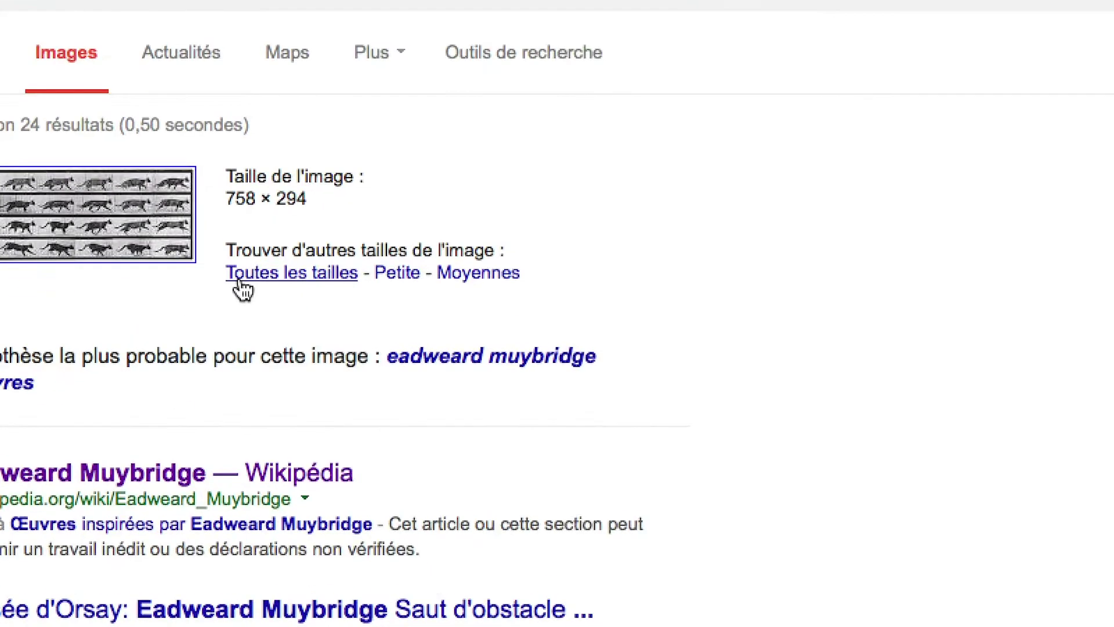
click(239, 281)
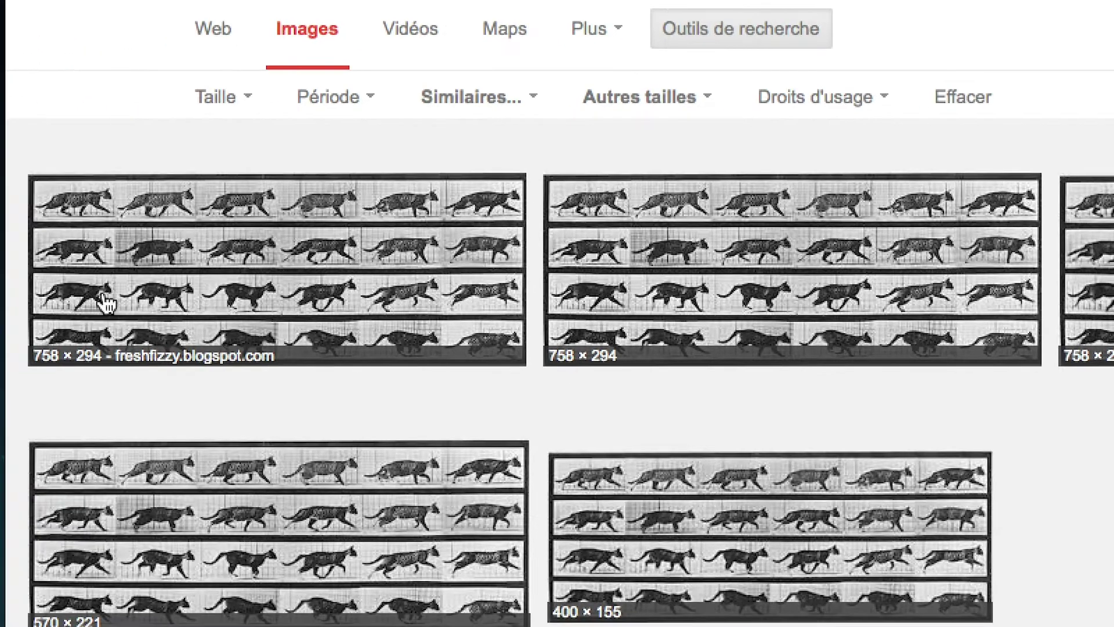
Open the 758 × 294 version from freshfizzy.blogspot.com in a new tab and display the image on its own.
right_click(106, 302)
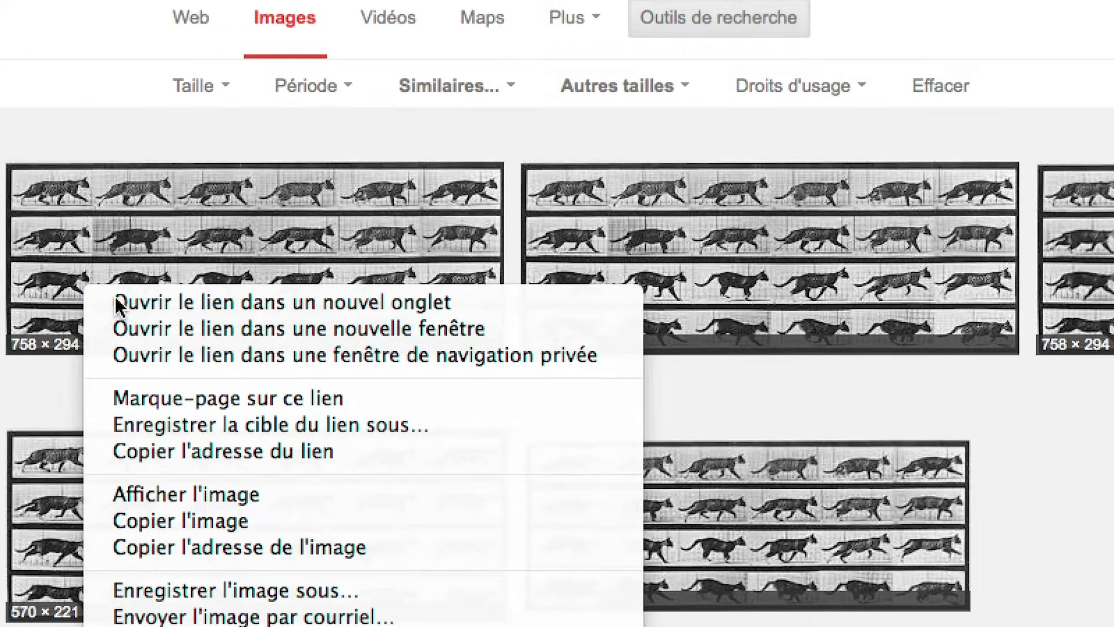
key(Escape)
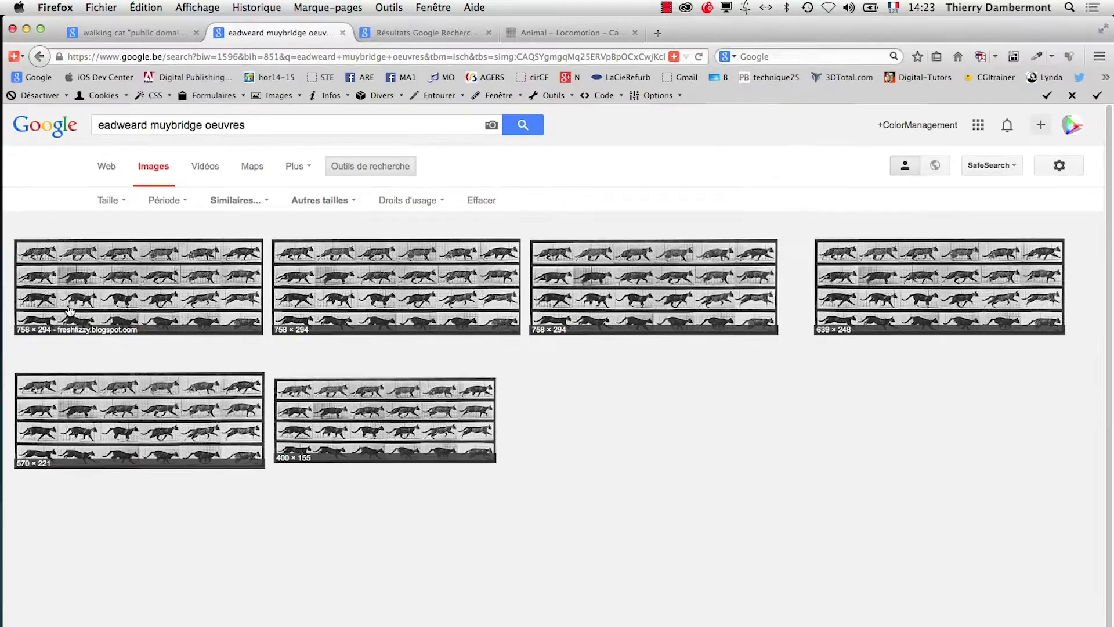
click(395, 31)
click(875, 413)
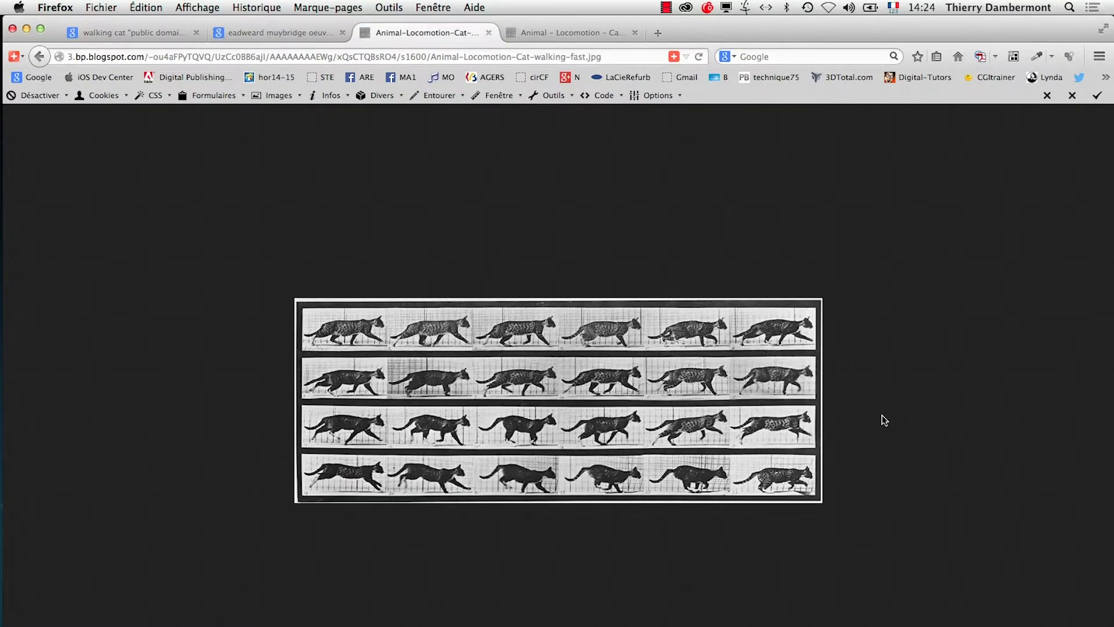
Review the list of other image sizes and the original walking-cat search results.
click(273, 33)
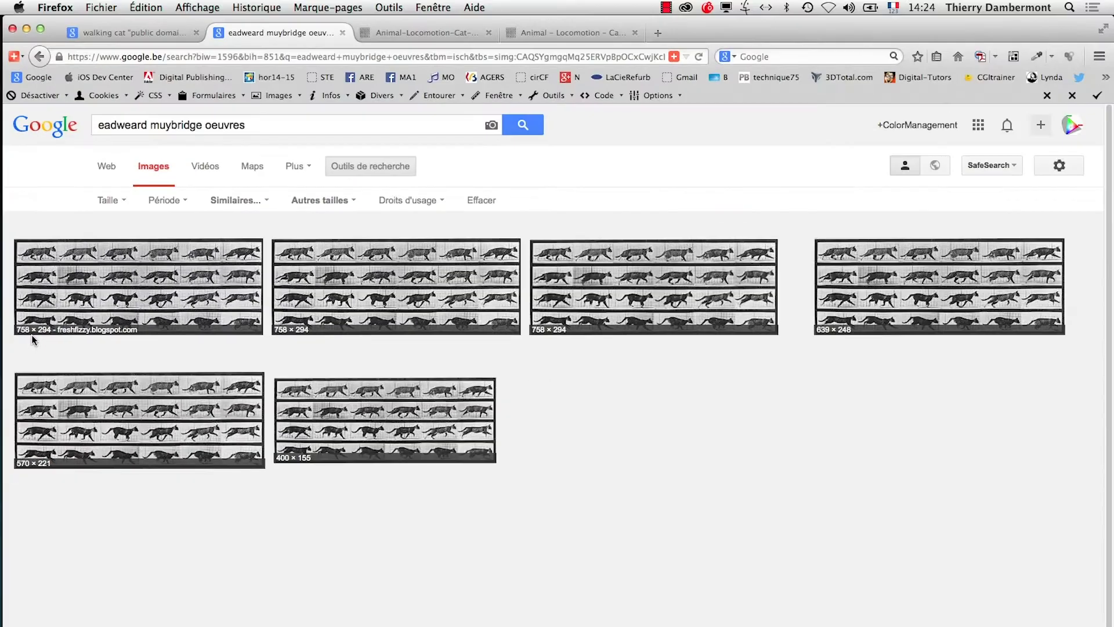
click(136, 36)
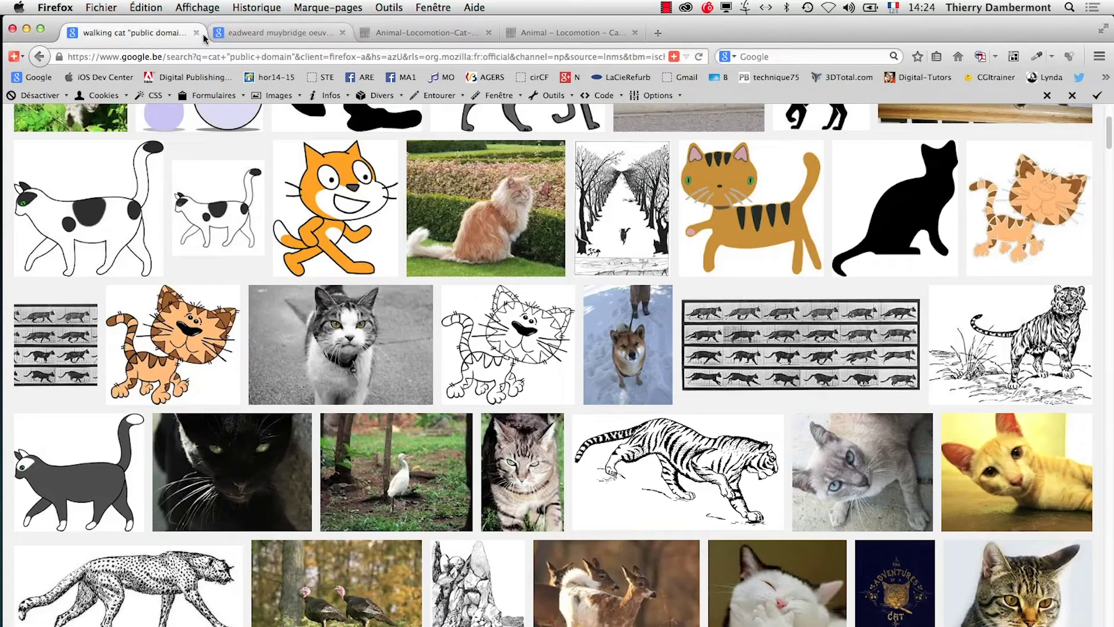
click(291, 35)
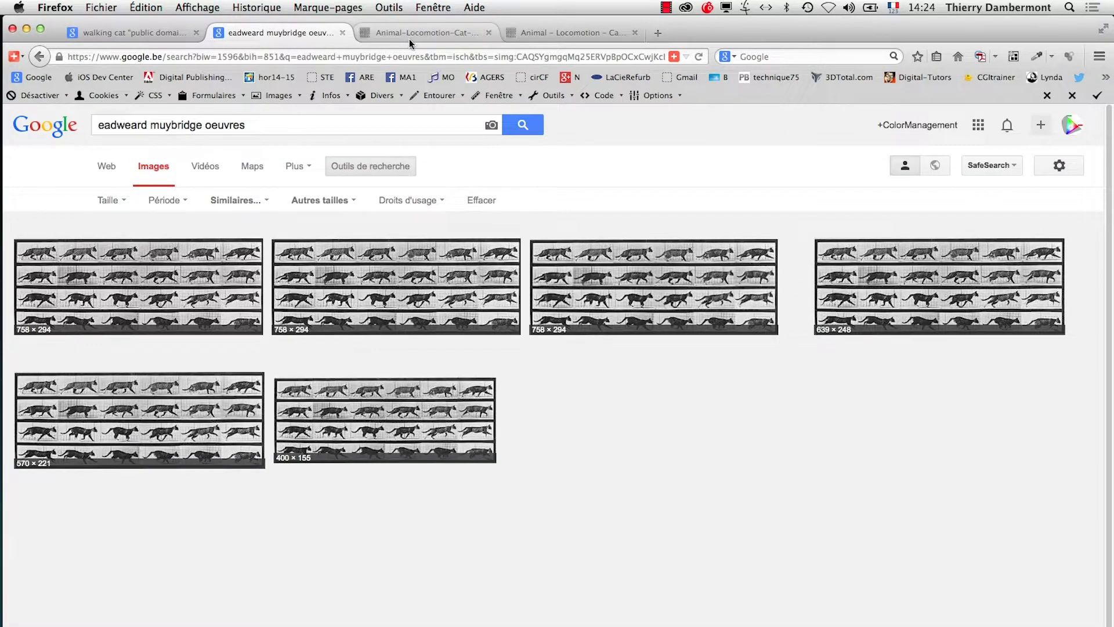
Save the full cat sequence image as Animal-Locomotion-Cat-walking-fast.jpg in the AI-jour2 folder.
click(434, 34)
right_click(685, 386)
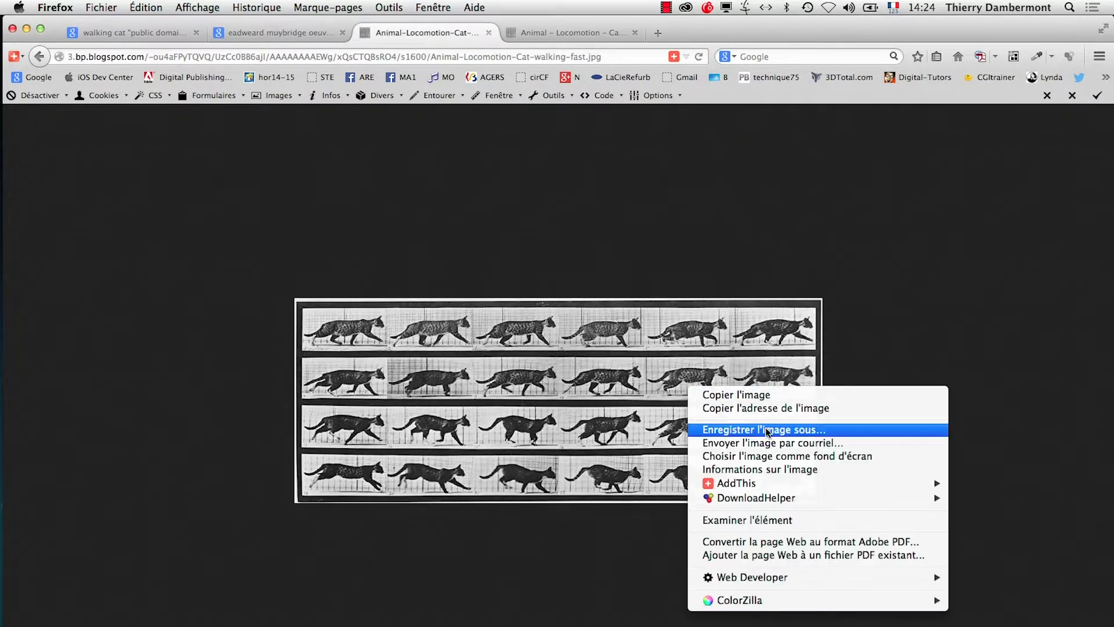
click(765, 430)
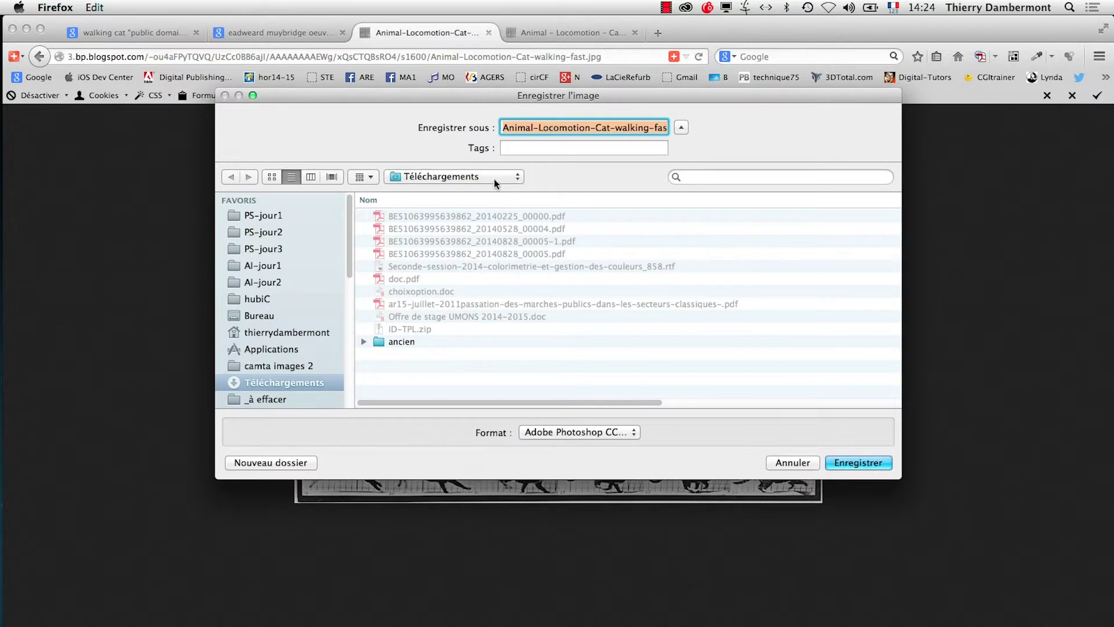
click(262, 283)
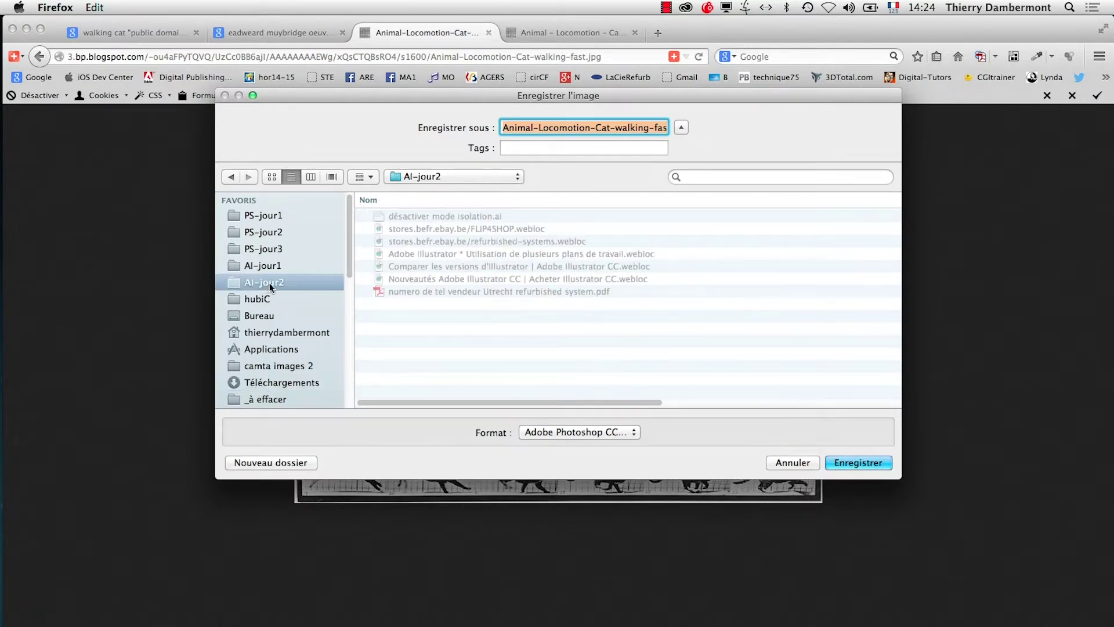
click(637, 128)
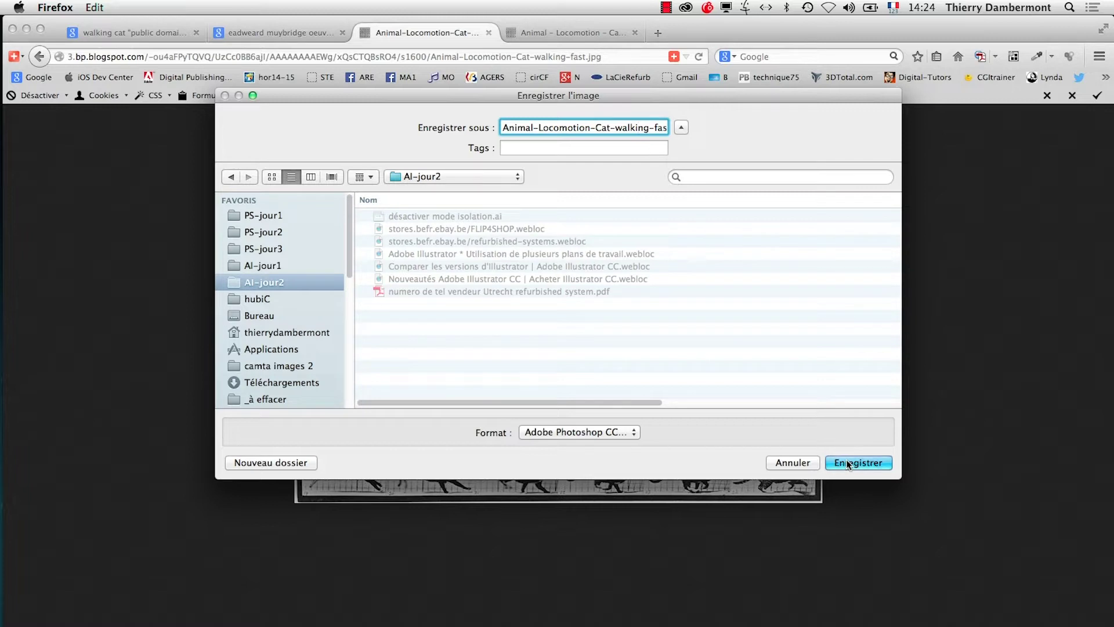
key(super+Right)
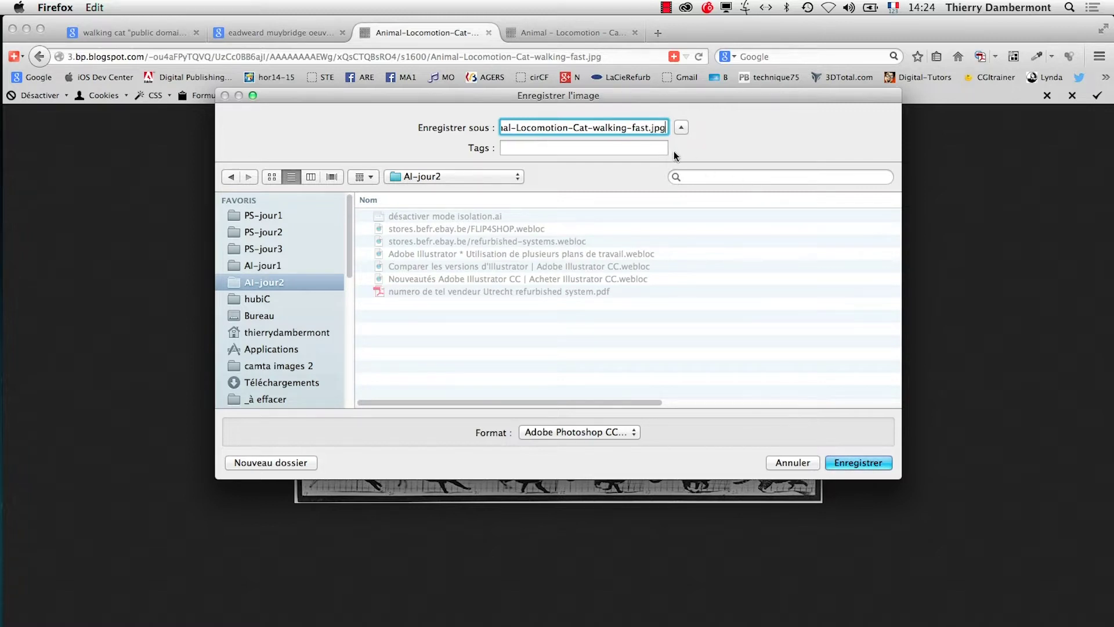
click(872, 463)
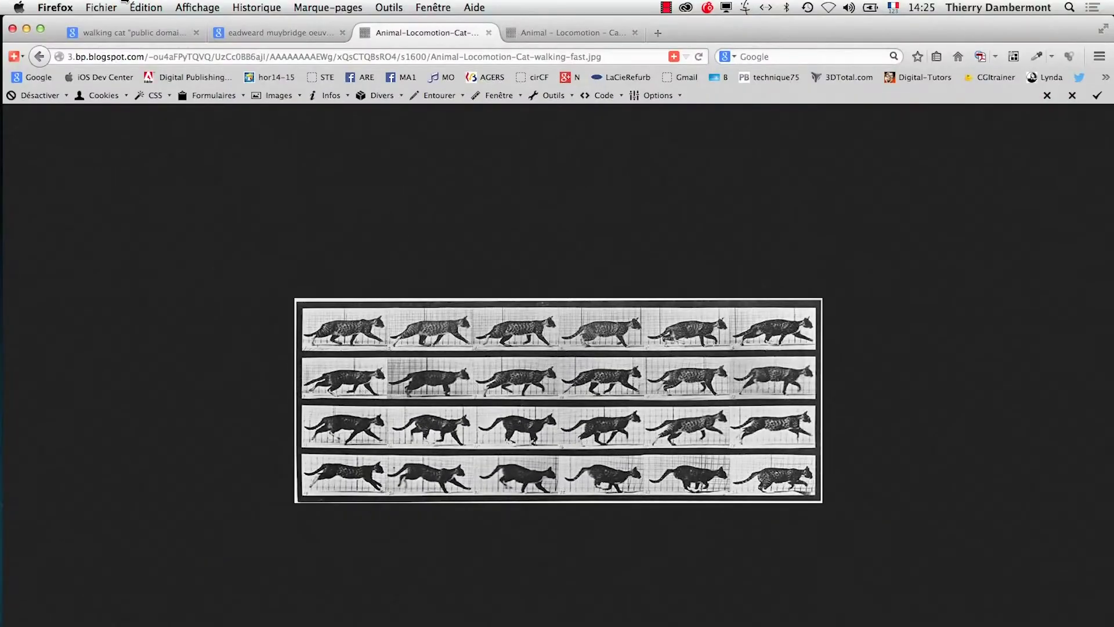
Open a new browser window and search the web for "muybridge marais".
click(101, 7)
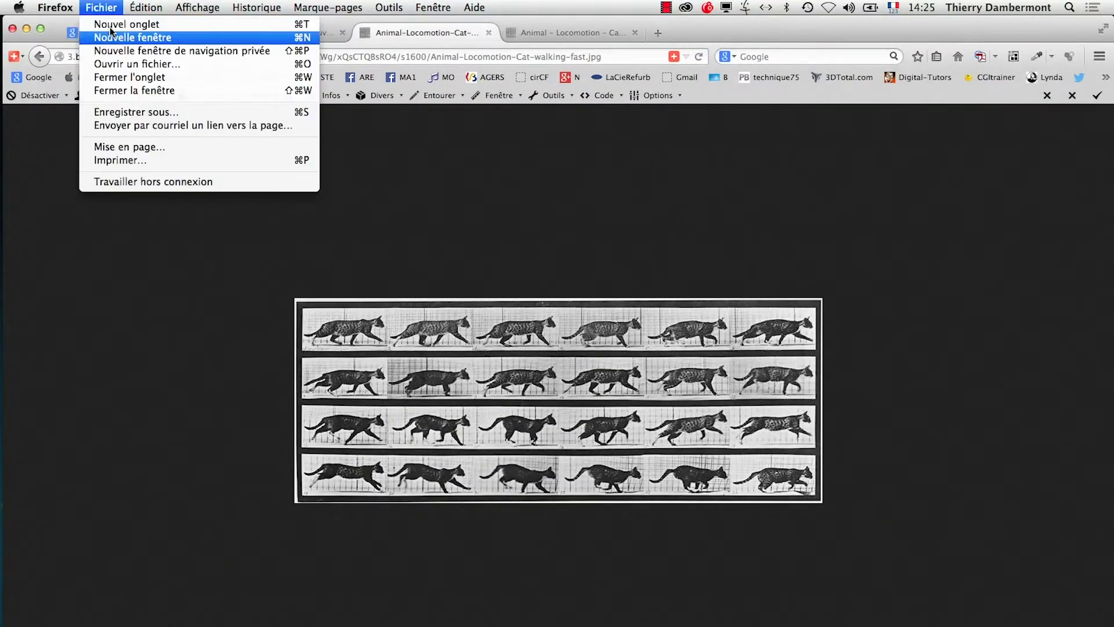
click(111, 35)
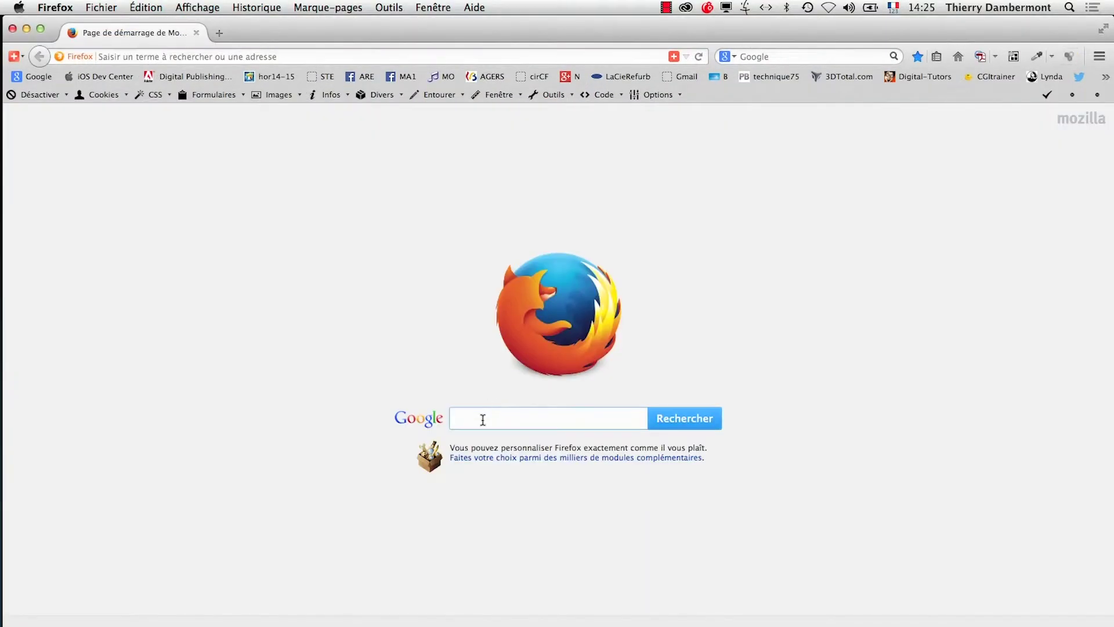
text(mo)
key(BackSpace)
text(u)
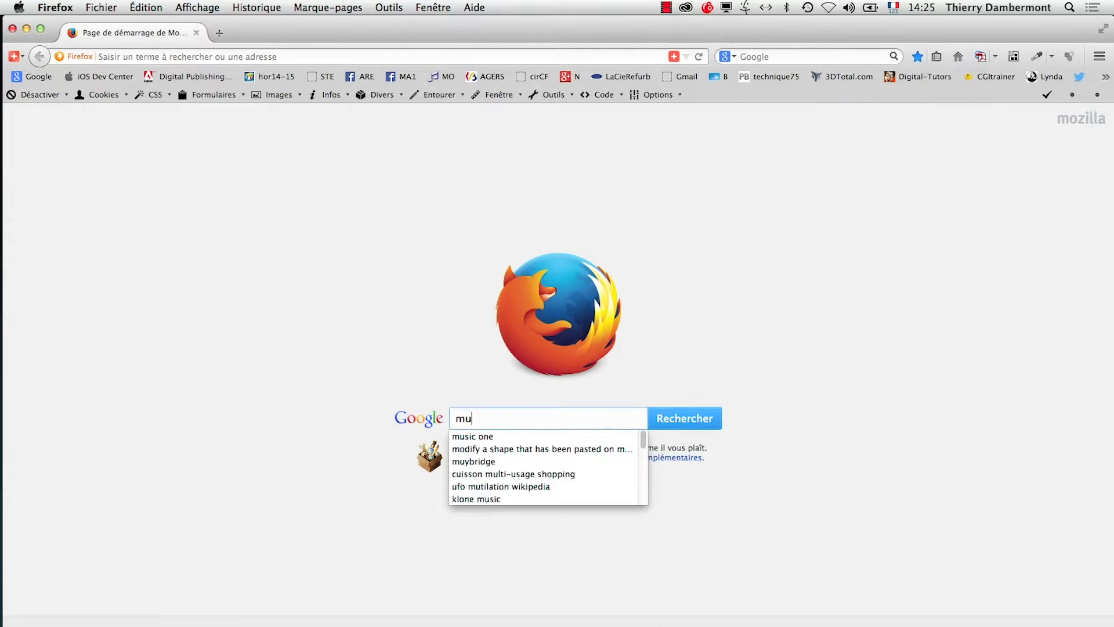
text(y)
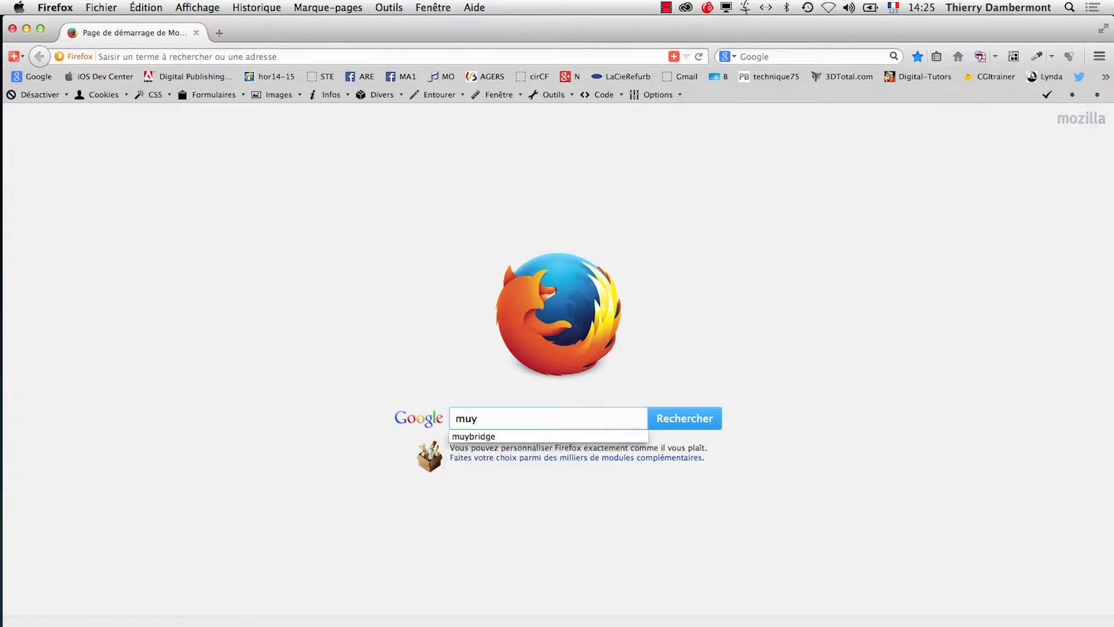
click(477, 437)
text(marais)
key(Return)
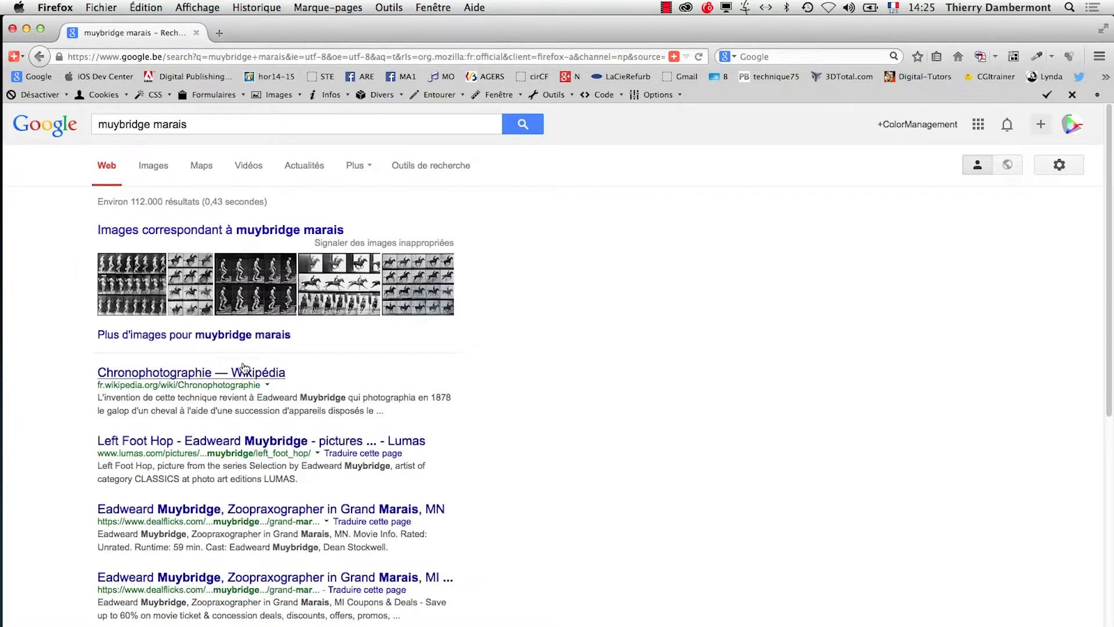
Open the Wikipedia article on Chronophotographie, minimise its window, and bring that window back to consult it.
click(246, 377)
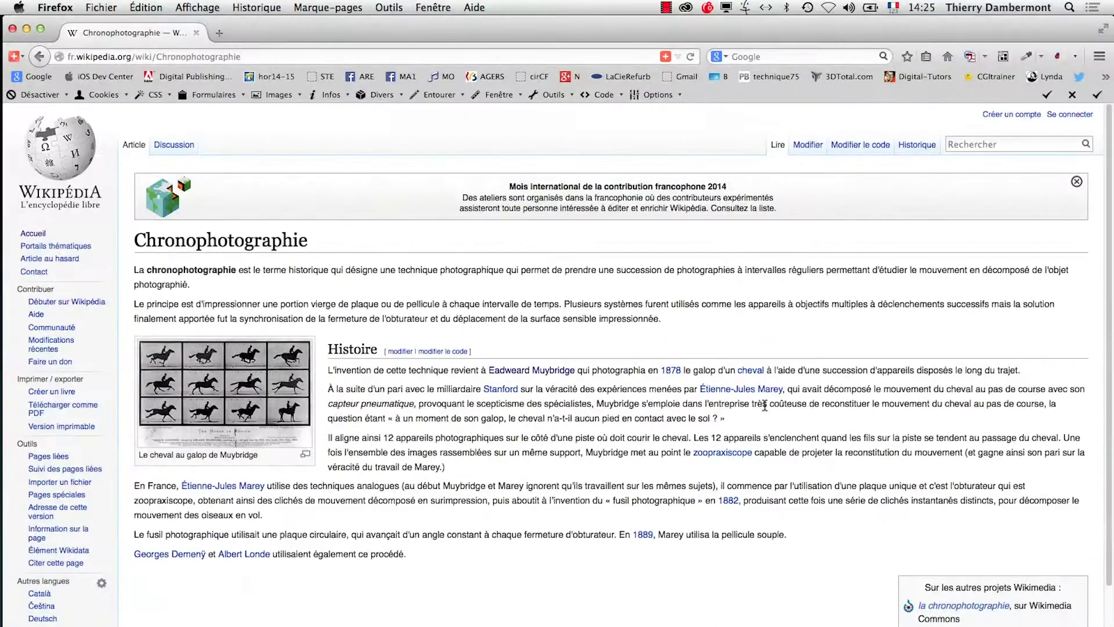
click(27, 31)
key(super+Tab)
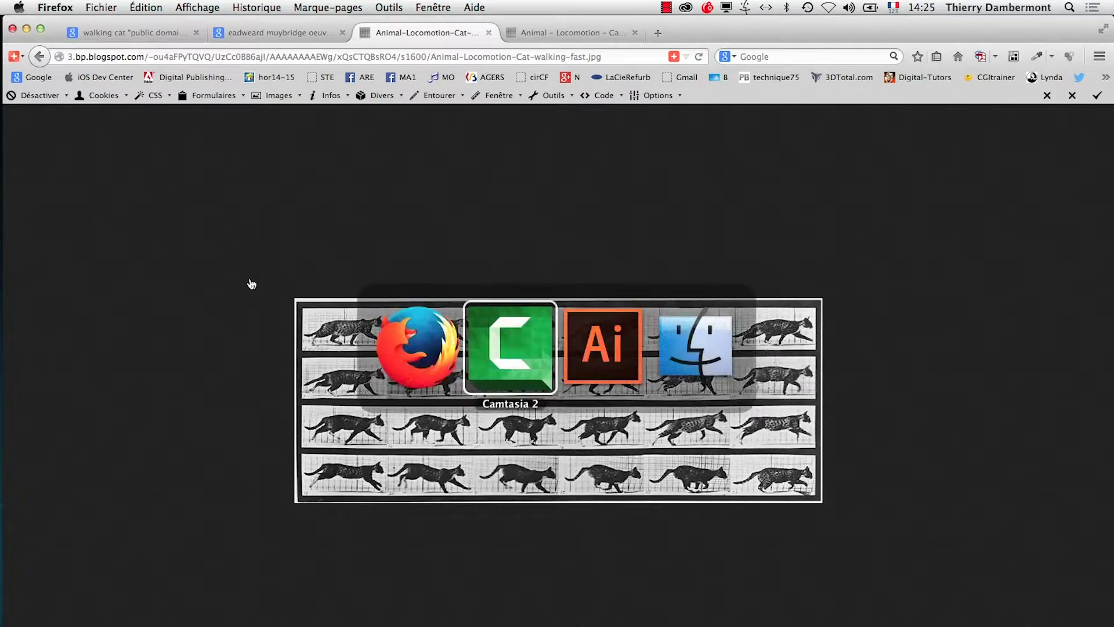
key(super+Tab)
click(433, 7)
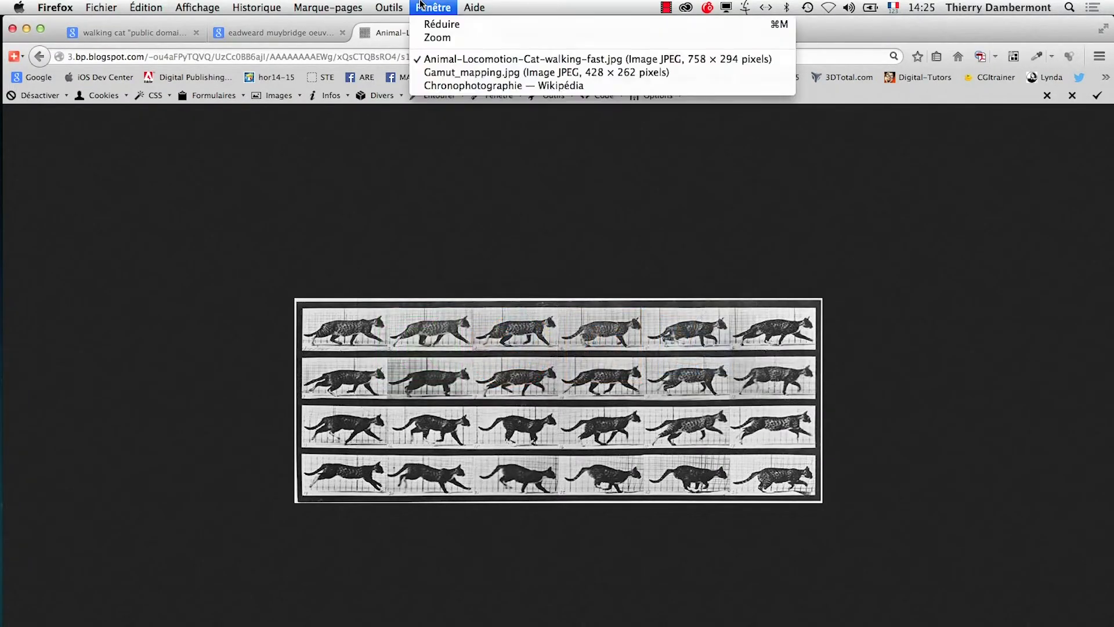
click(464, 85)
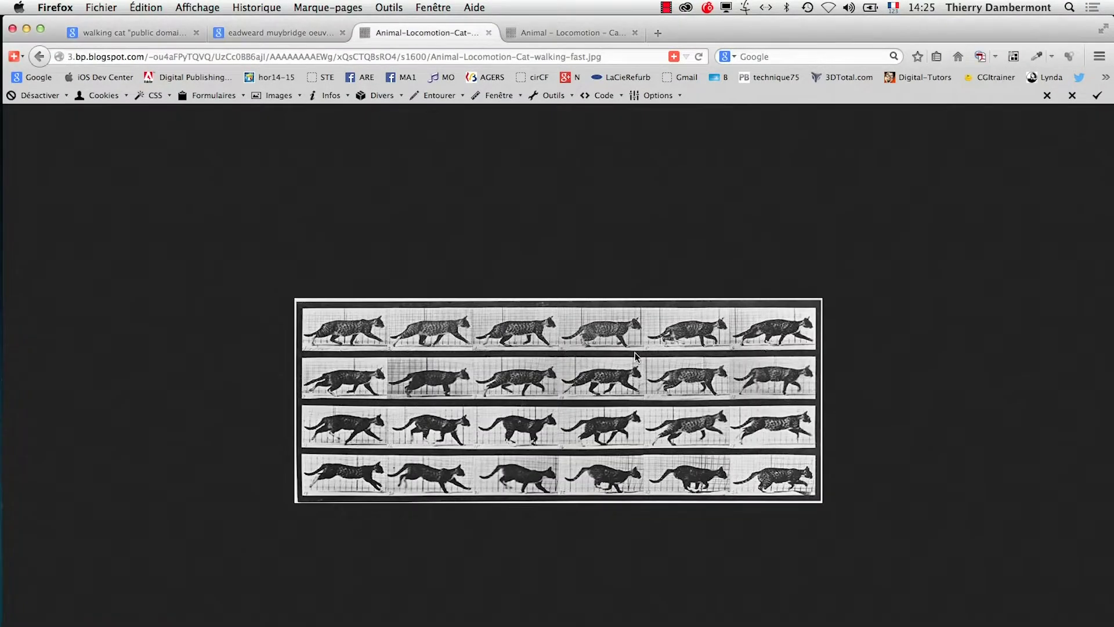
Switch to Illustrator and create a new landscape A4 document (297 × 210 mm) with the RVB de base profile.
key(super+Tab)
click(604, 388)
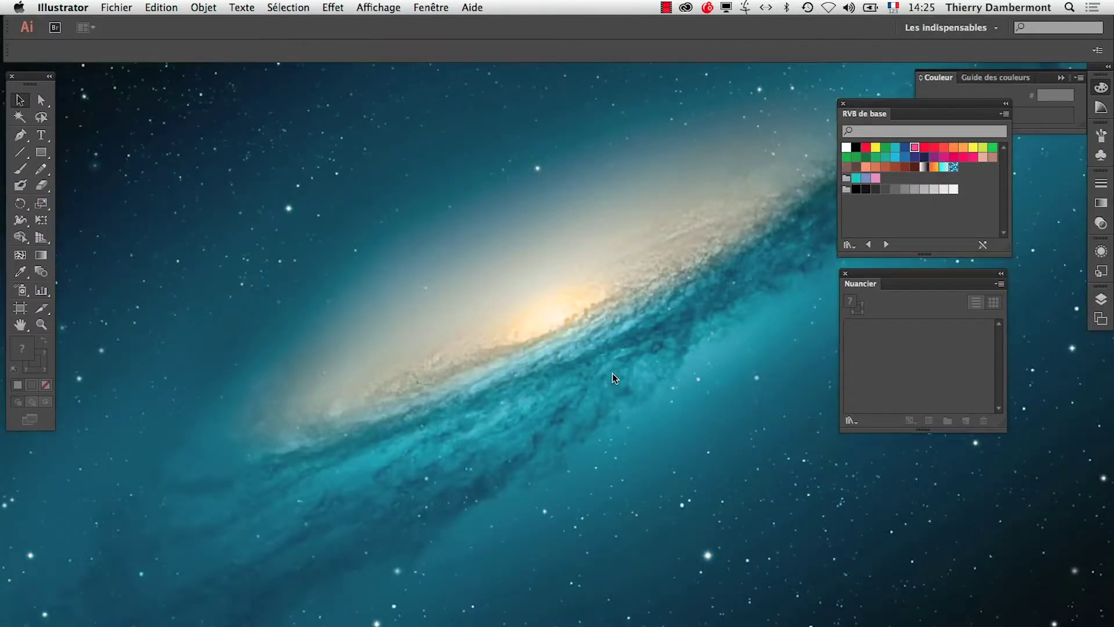
click(130, 7)
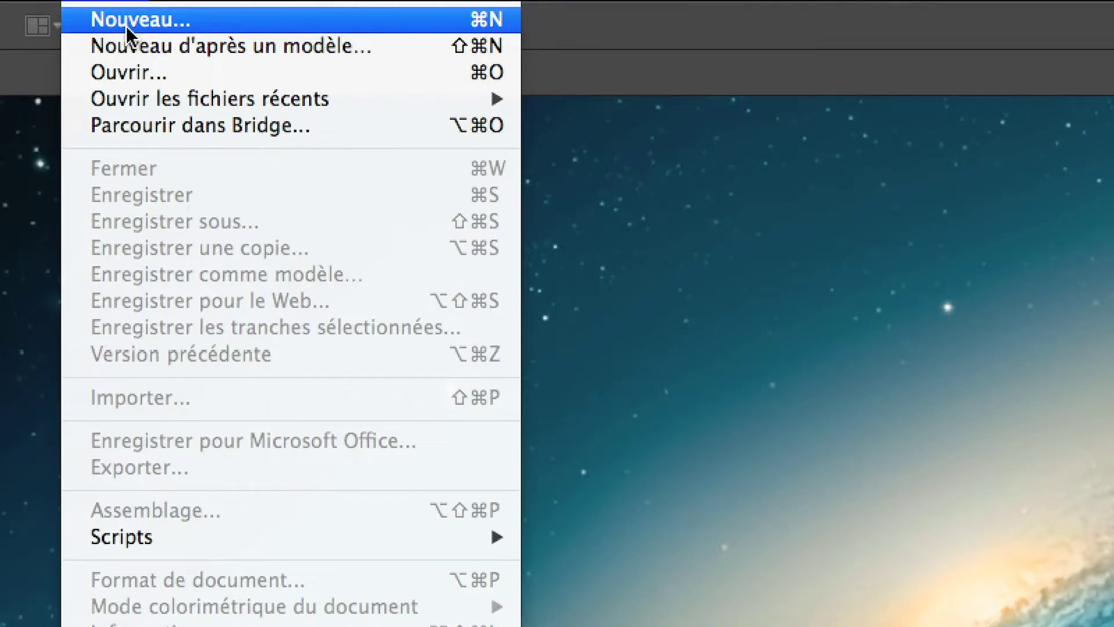
click(127, 23)
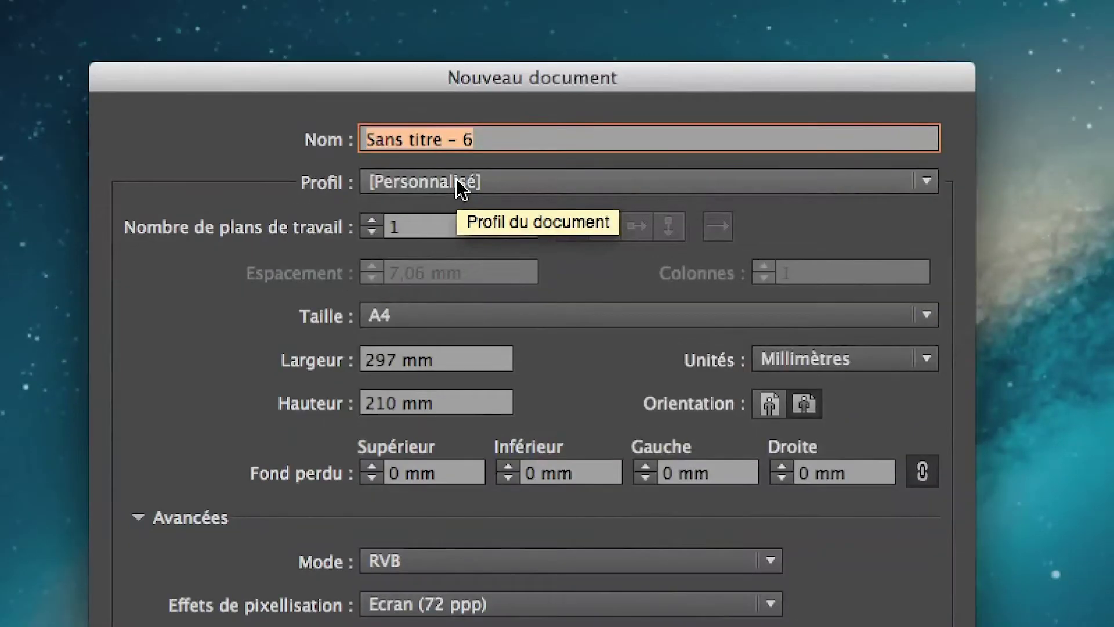
click(459, 182)
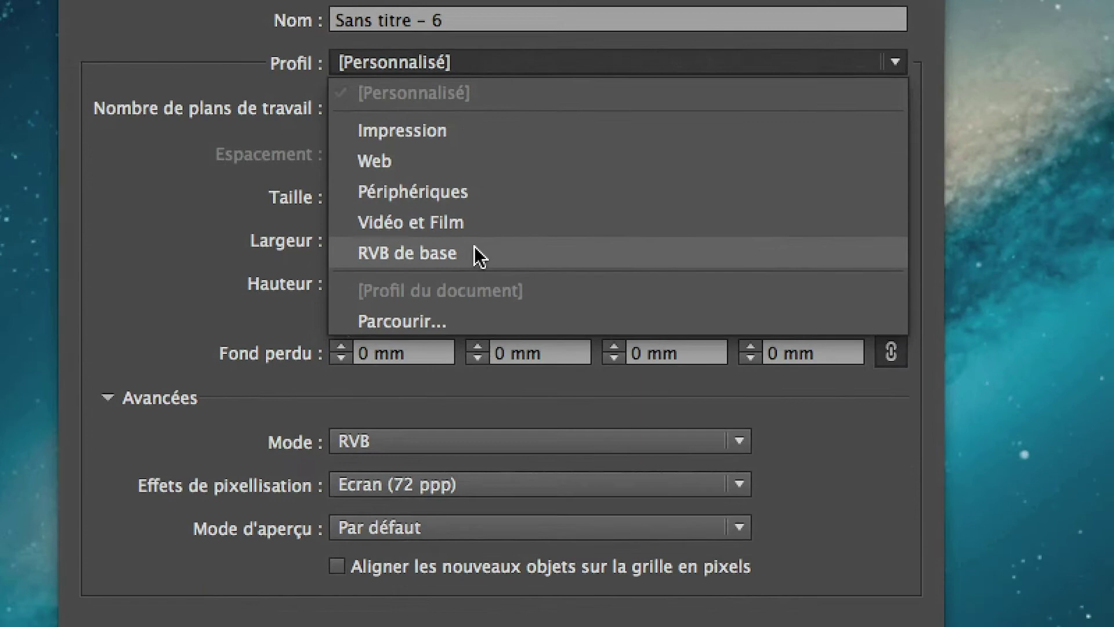
click(502, 373)
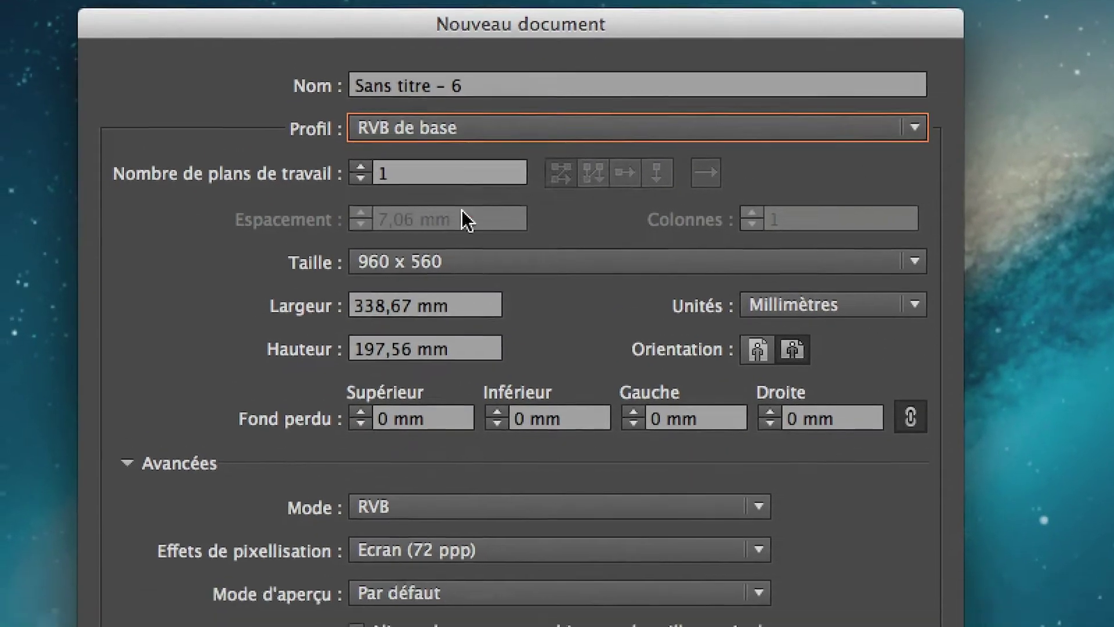
click(441, 262)
click(441, 420)
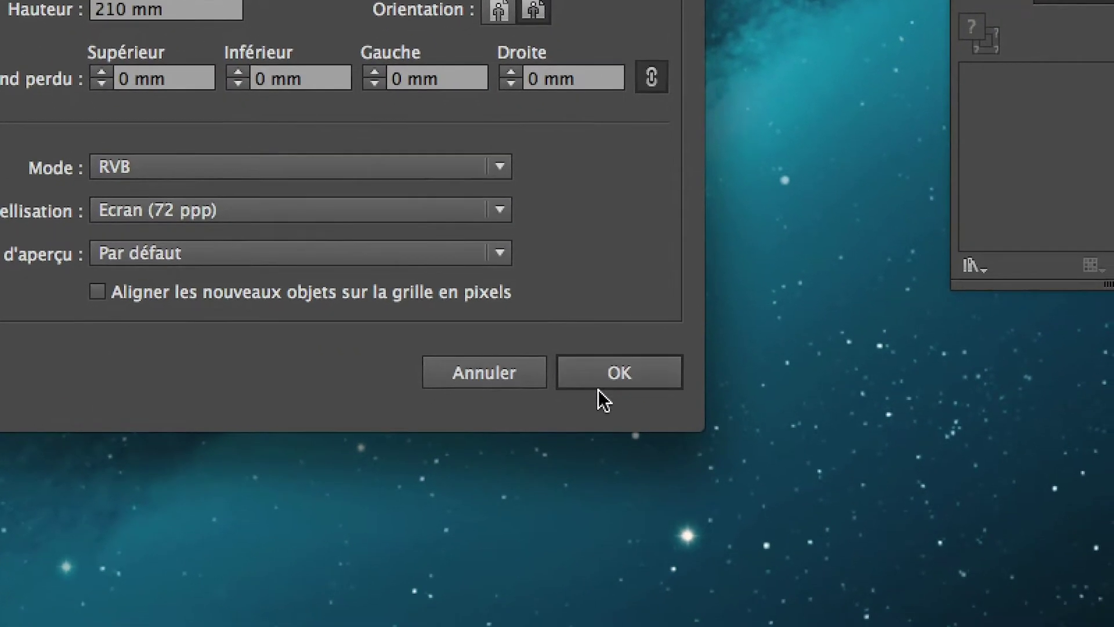
click(596, 384)
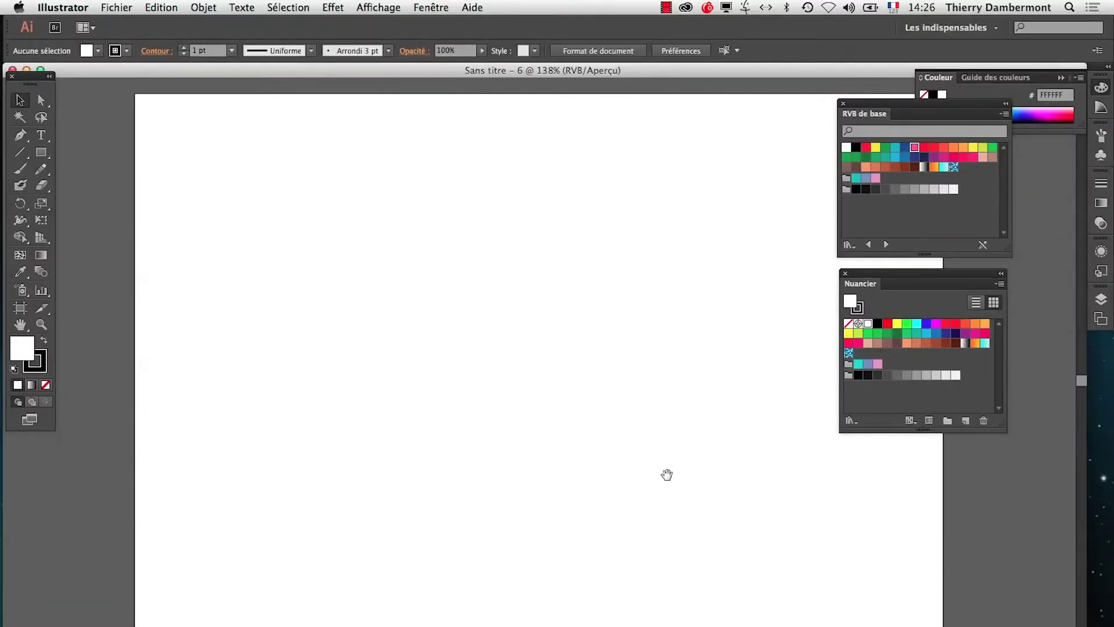
Import Animal-Locomotion-Cat-walking-fast.jpg and place it across most of the artboard's width.
click(116, 7)
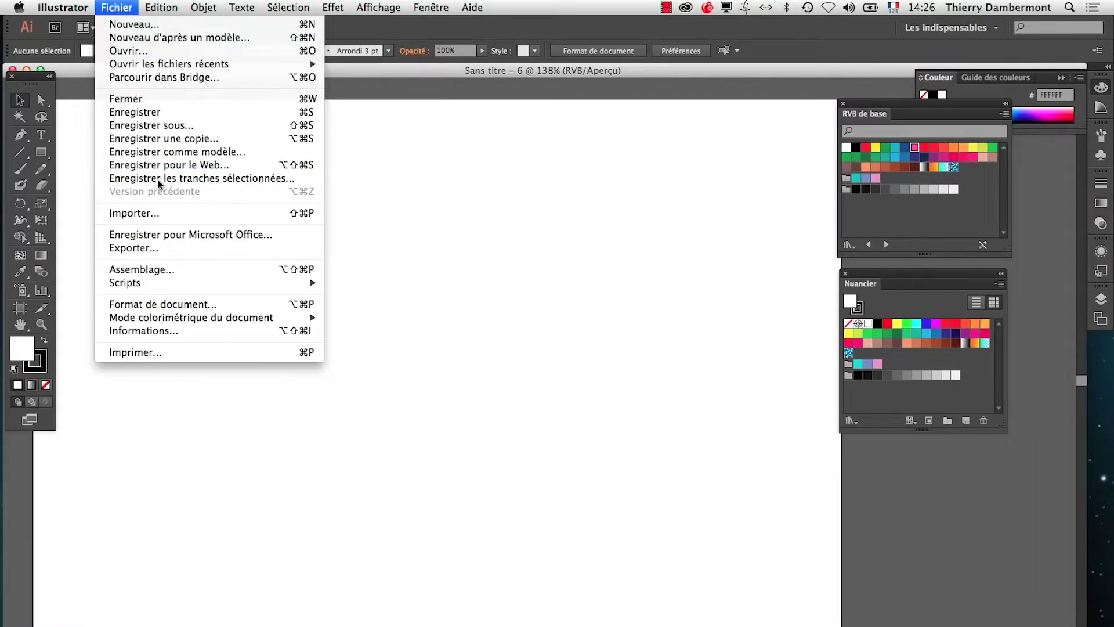
click(134, 213)
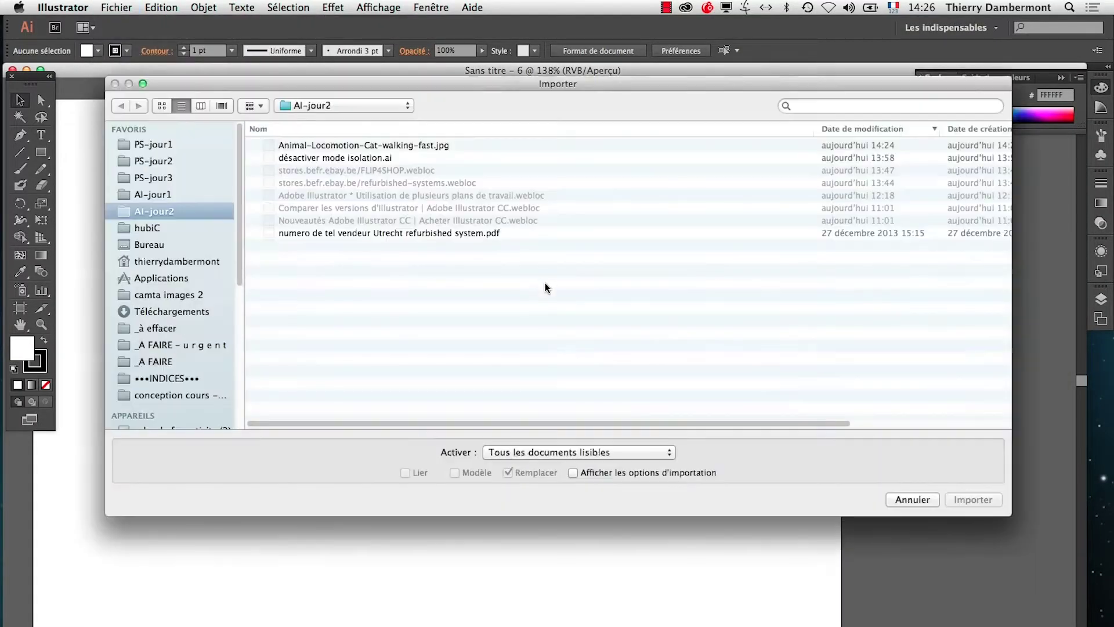
click(329, 147)
click(973, 500)
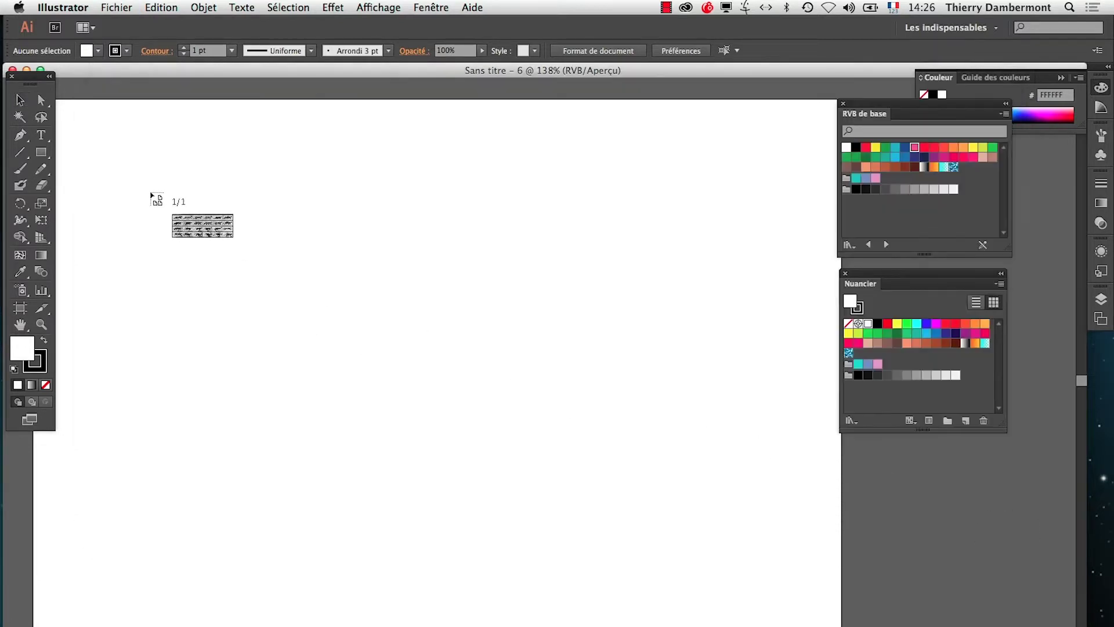
drag(136, 178, 772, 585)
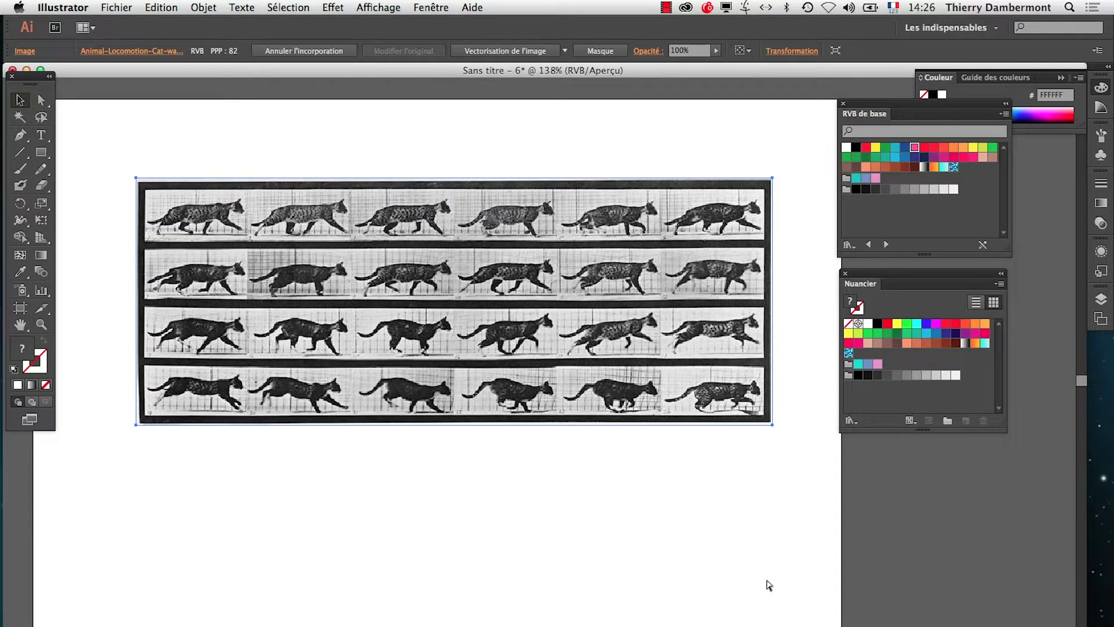
Lock Calque 1 holding the cat image, add a new layer above it, and keep the floating layer list clear of the image.
click(1101, 299)
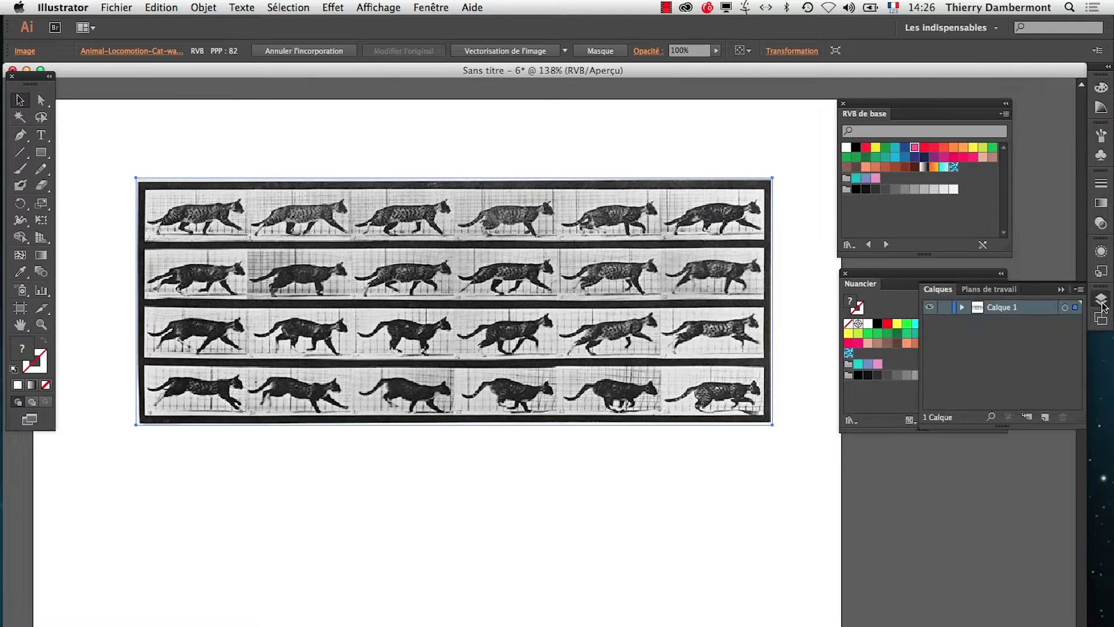
drag(940, 294, 660, 320)
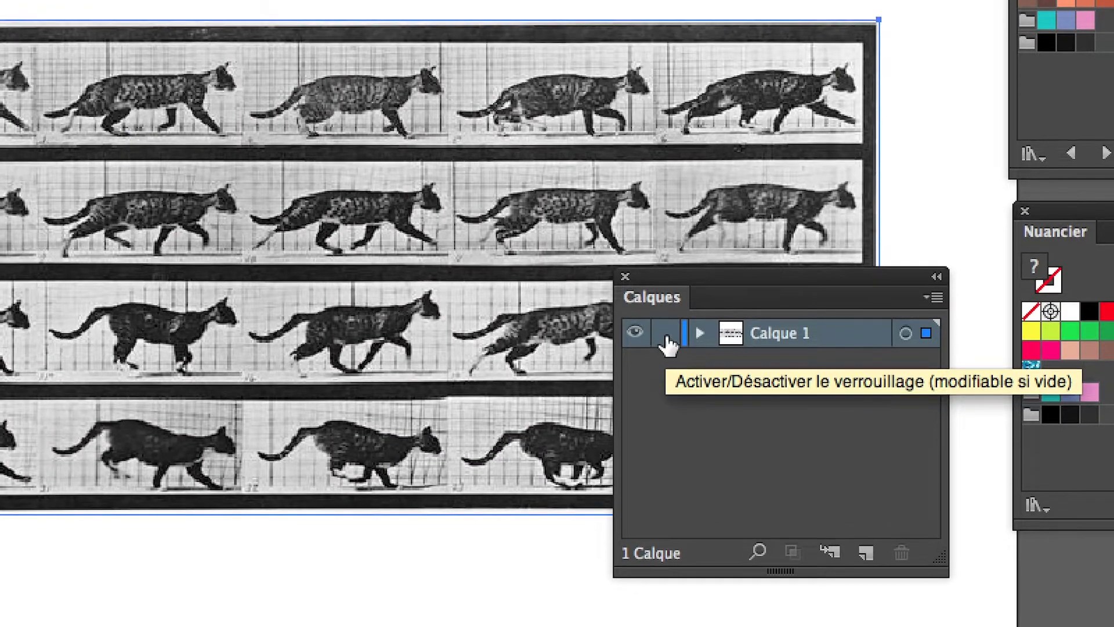
click(665, 338)
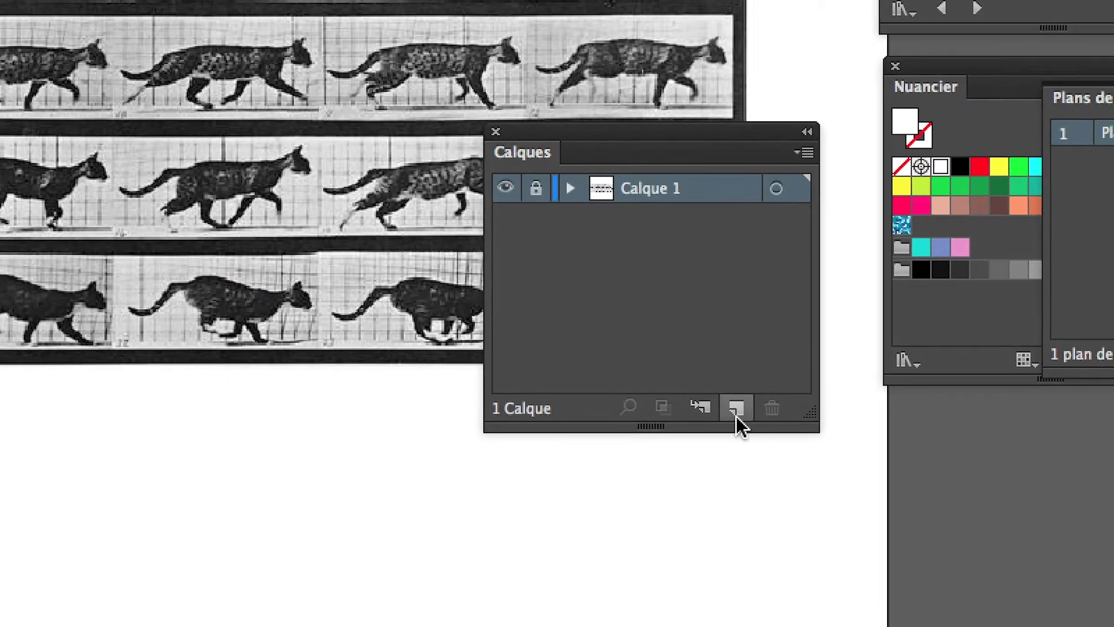
click(818, 493)
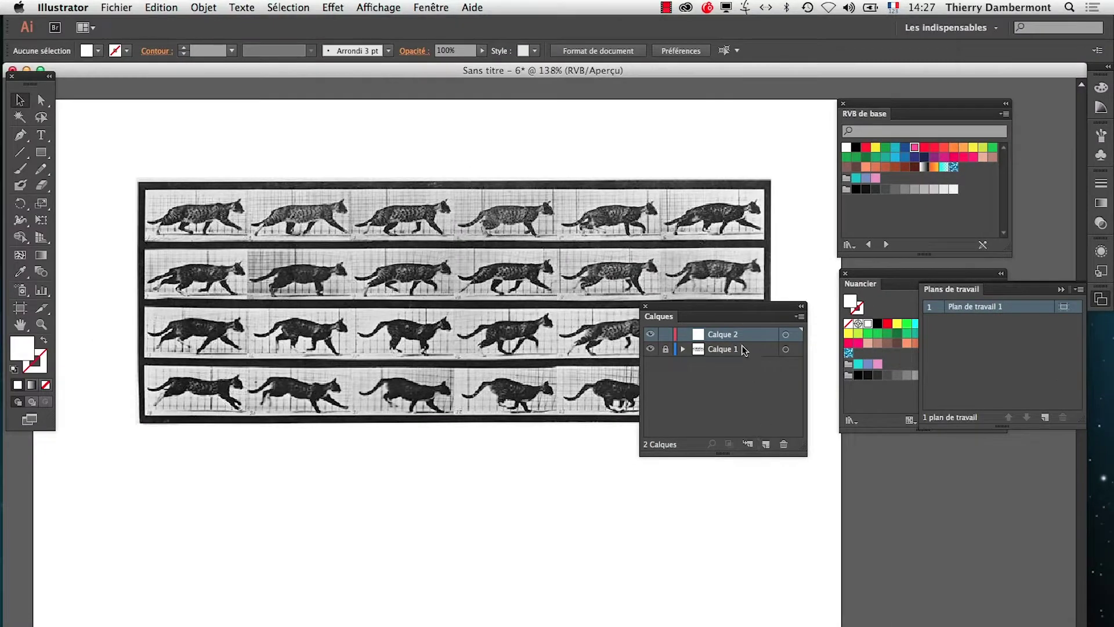
drag(714, 313, 818, 471)
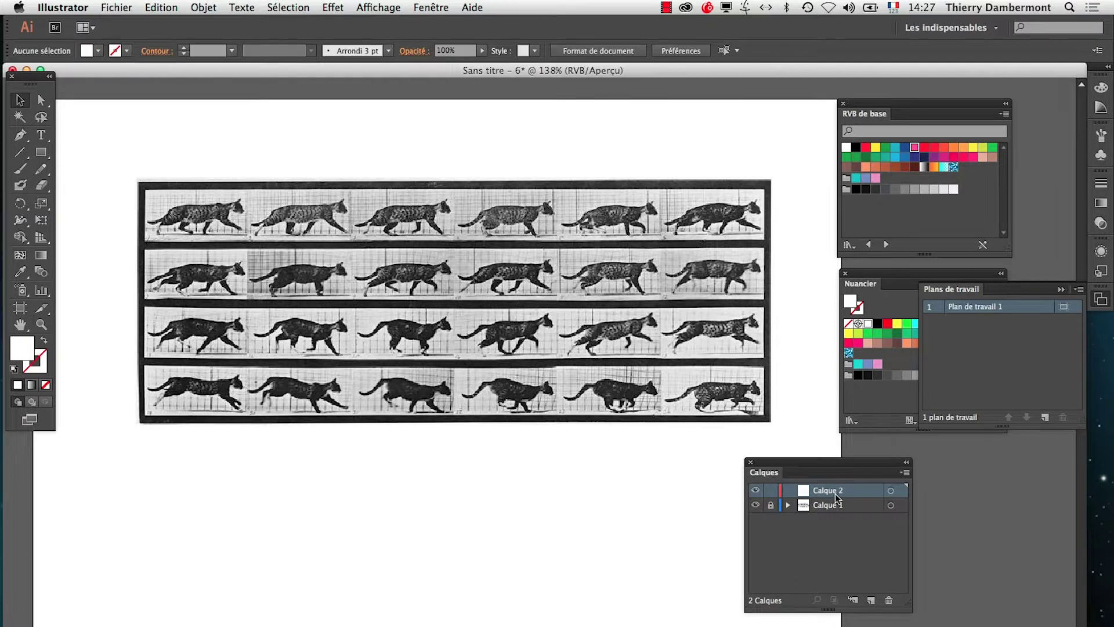
Save the document as chatmarchant.ai in the AI-jour2 folder, in Illustrator CC (17.0) format with the default options.
click(116, 7)
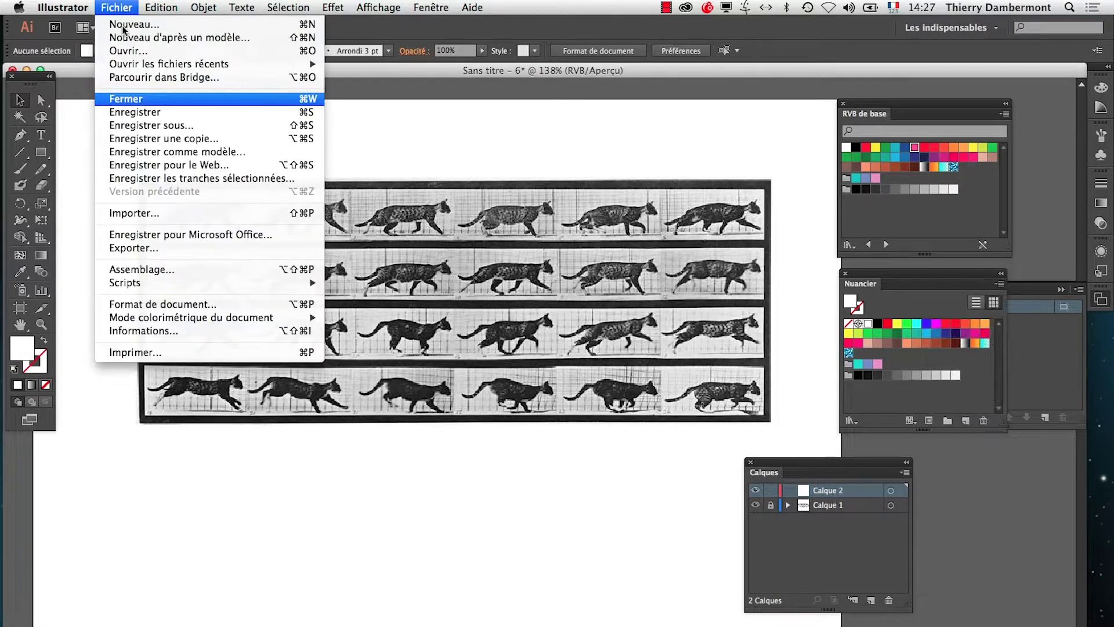
click(152, 131)
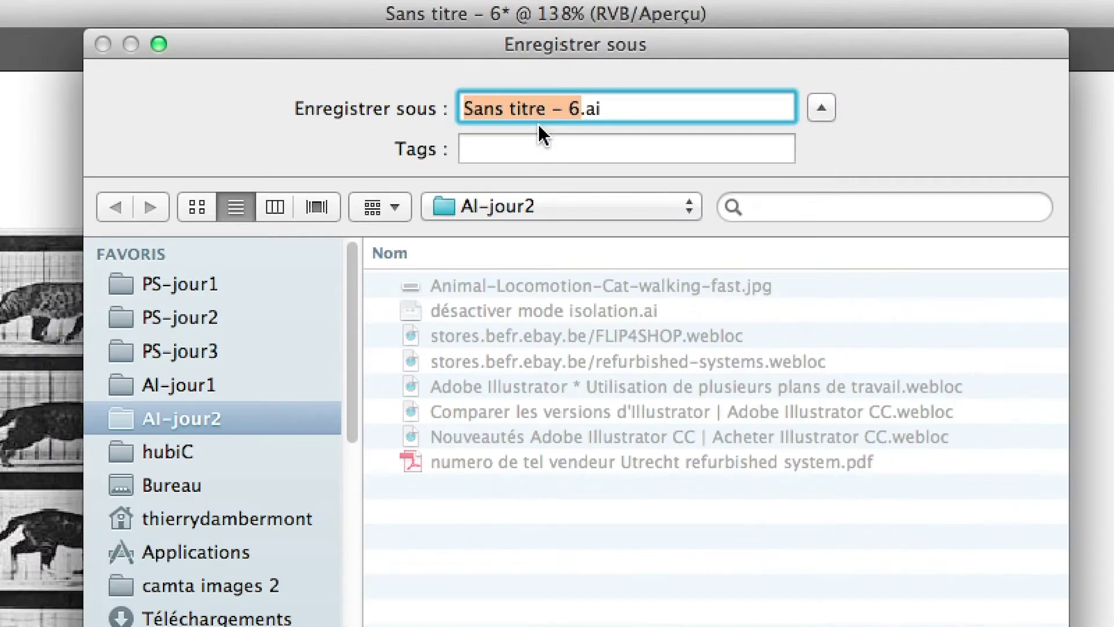
text(chatmarchan)
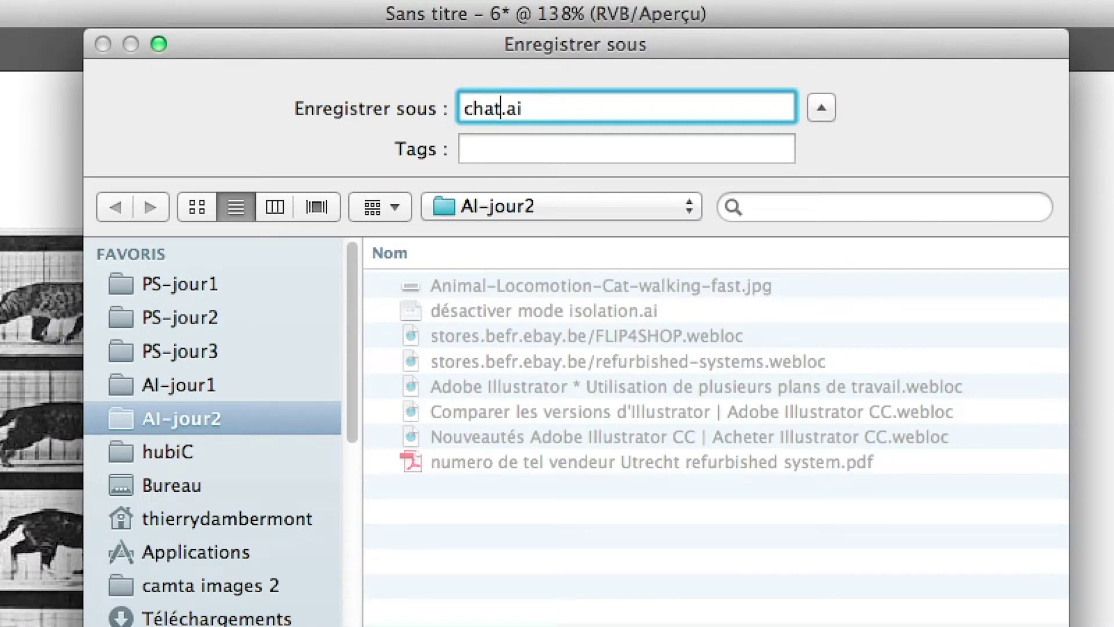
text(t)
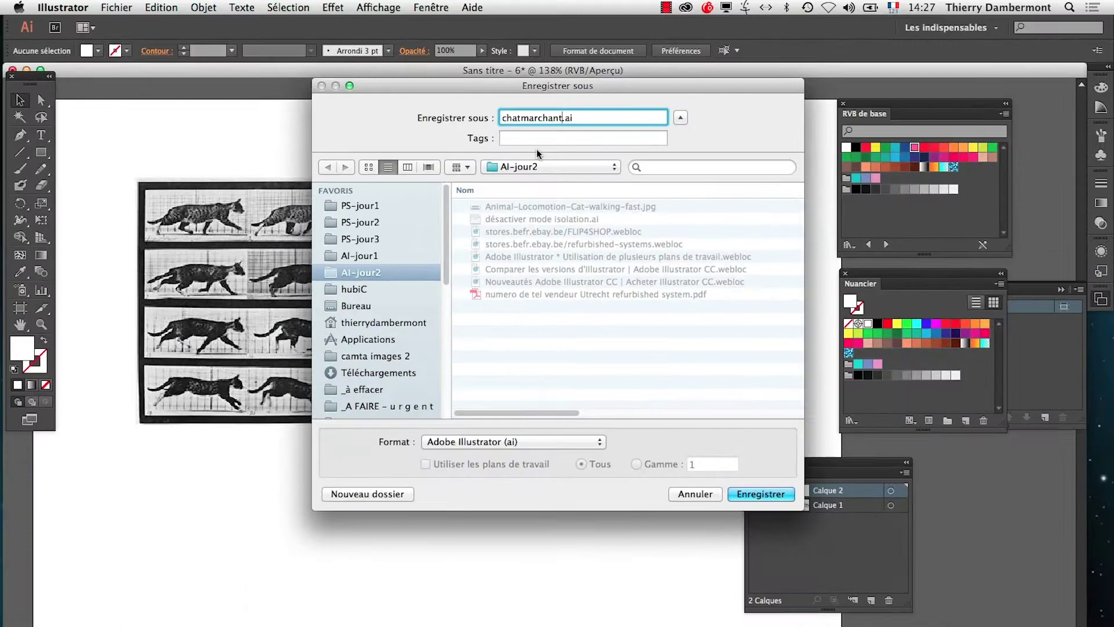
click(763, 492)
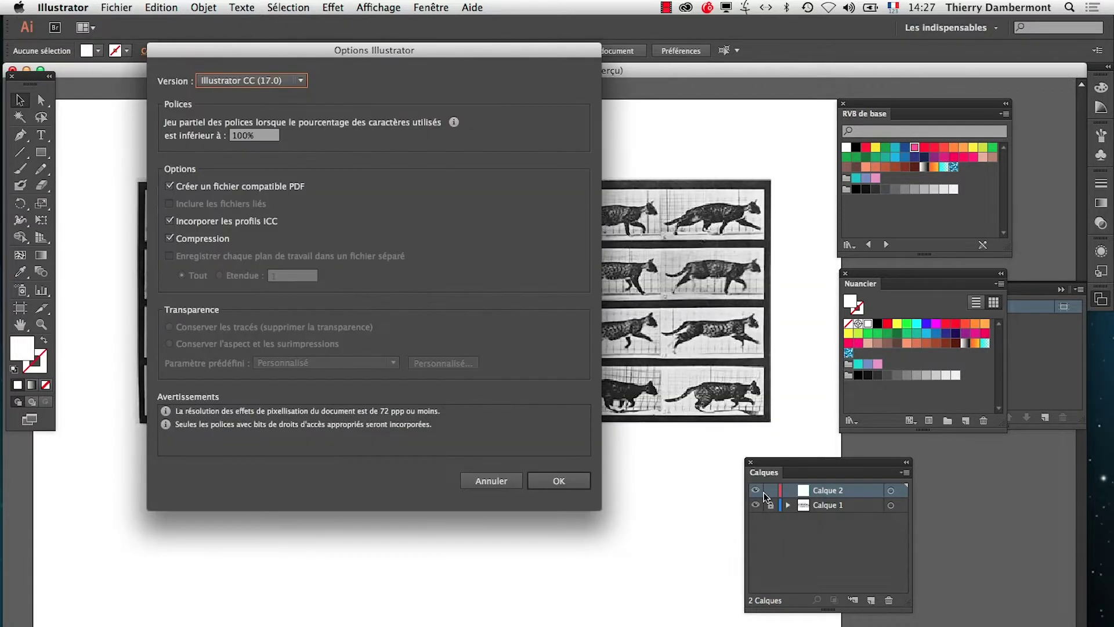
click(575, 480)
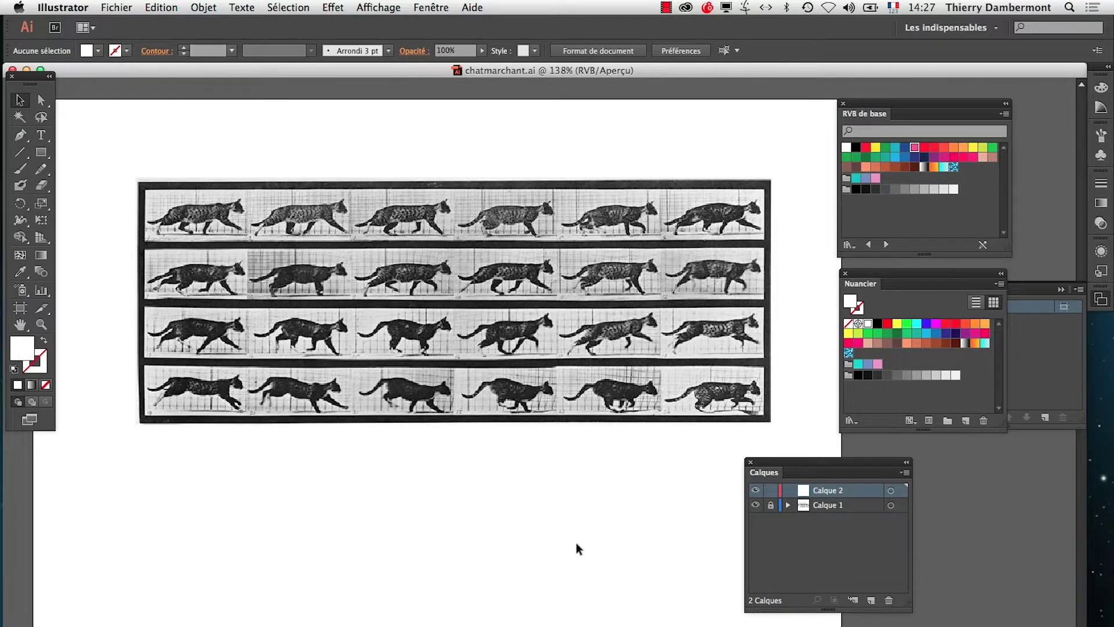
Examine the frames of the cat sequence up close to compare the walking poses.
click(511, 270)
click(526, 317)
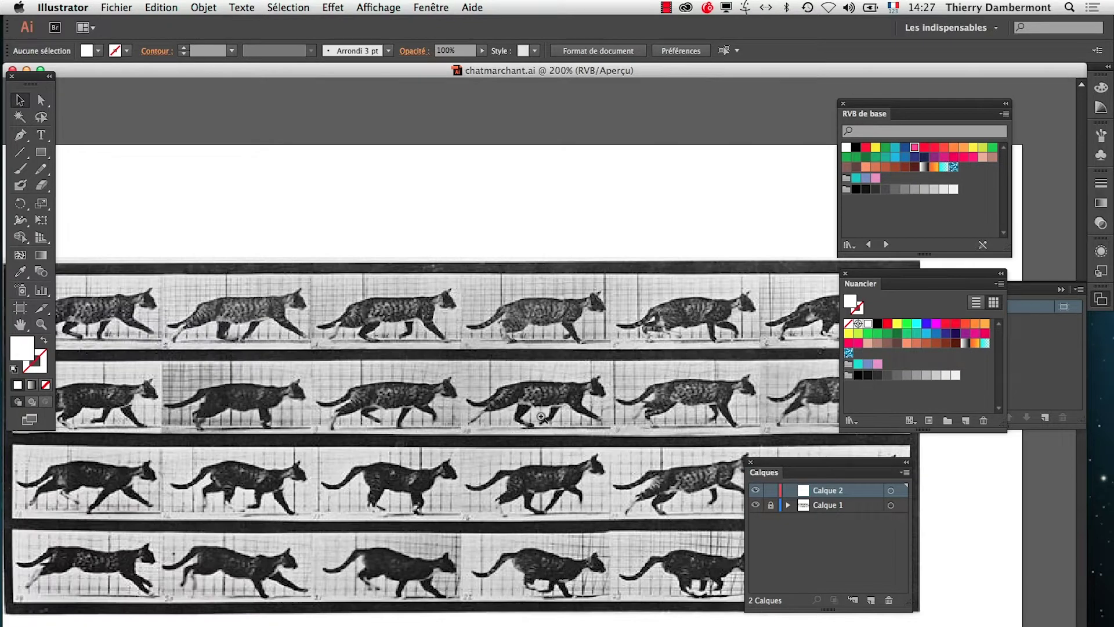
alt+click(541, 417)
click(542, 415)
click(544, 411)
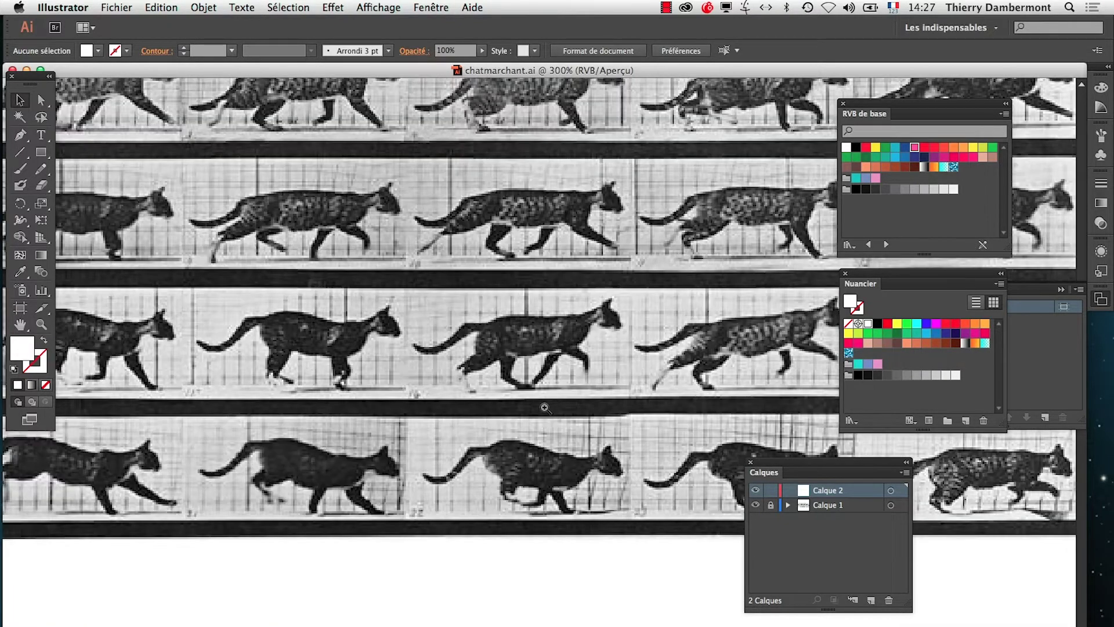
click(545, 408)
drag(588, 345, 489, 486)
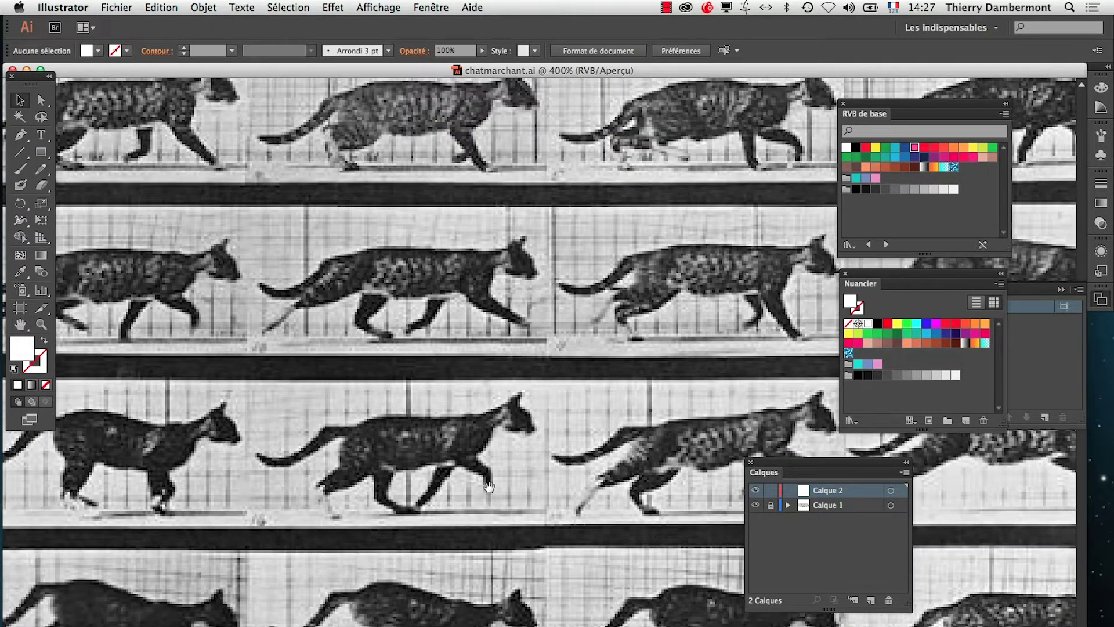
drag(544, 425, 375, 425)
drag(459, 436, 404, 484)
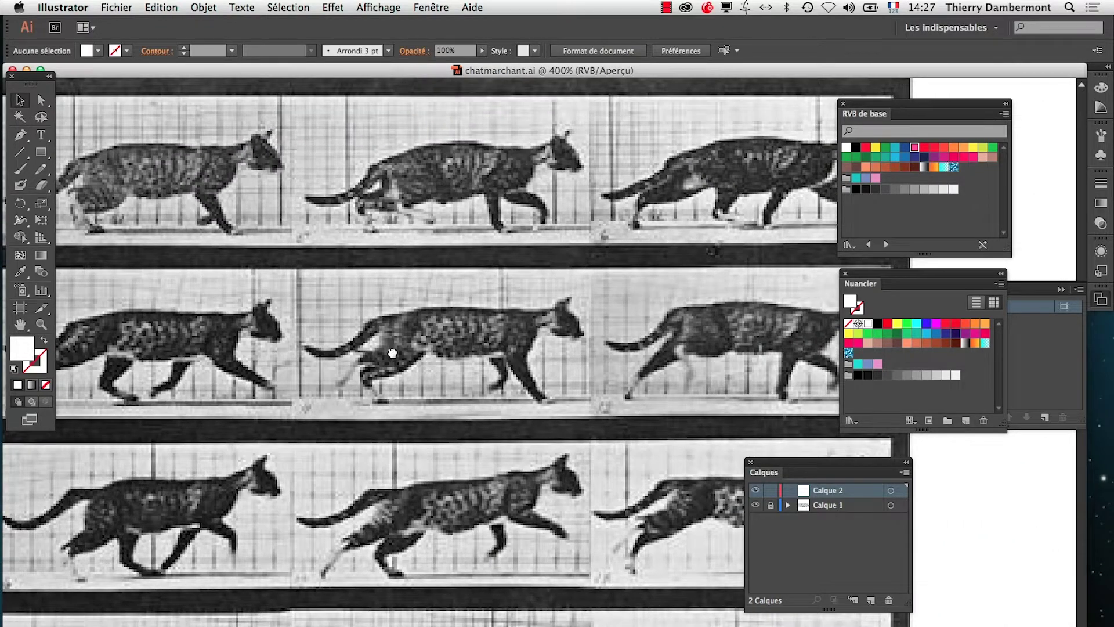
drag(392, 353, 297, 397)
drag(436, 392, 617, 466)
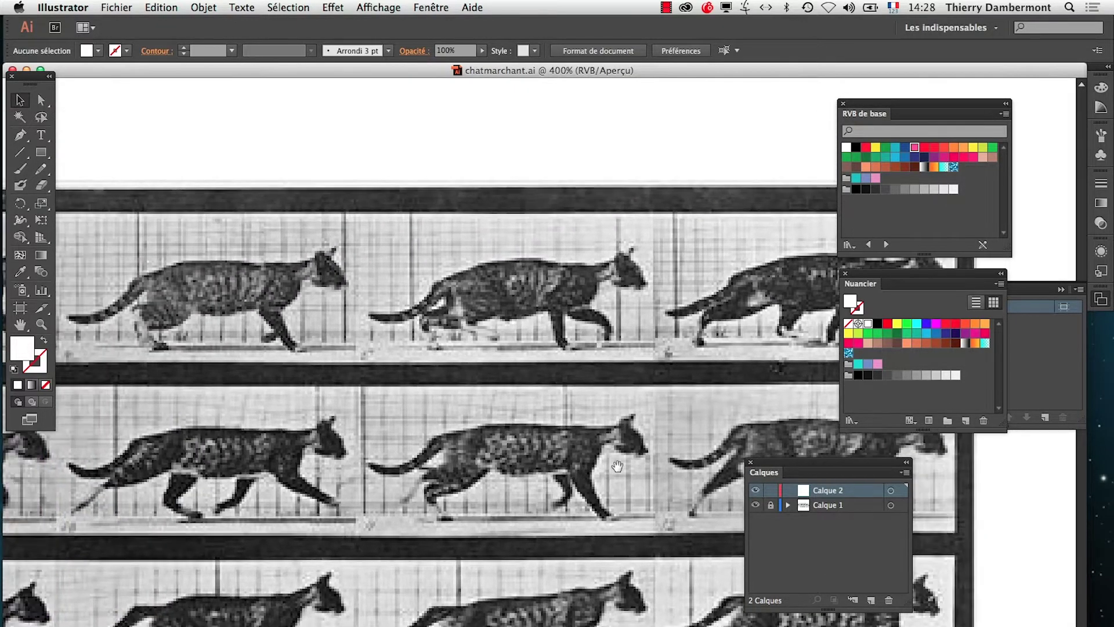
drag(406, 465, 691, 409)
drag(508, 438, 659, 374)
Trace the head of the second cat in the third row on Calque 2 with the Pencil tool, about 4.4 × 5.1 mm.
click(301, 388)
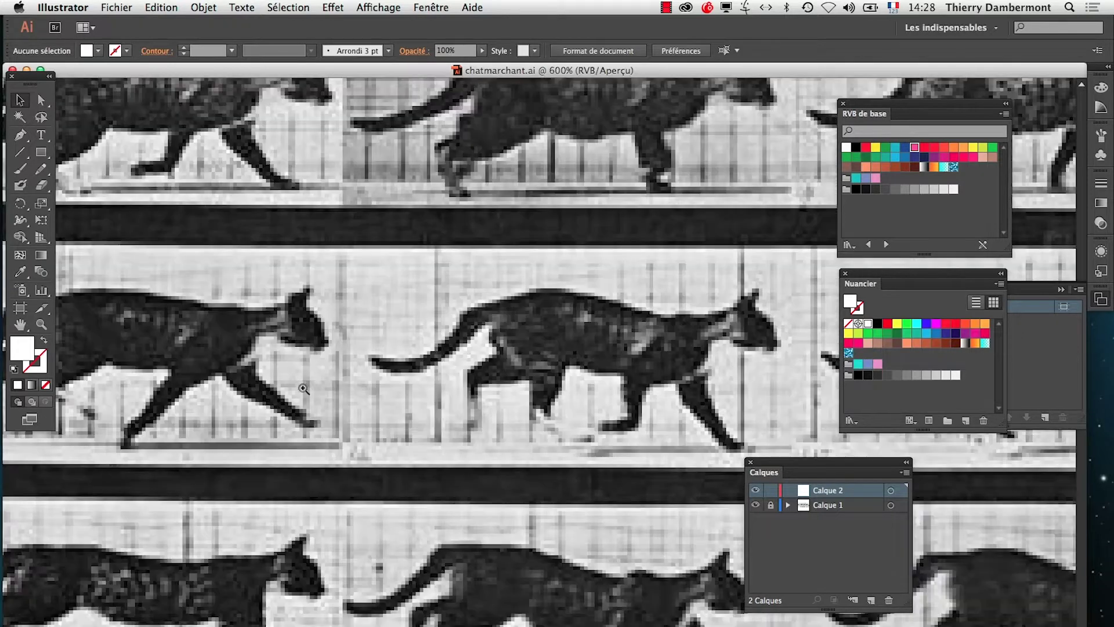
drag(515, 406, 354, 372)
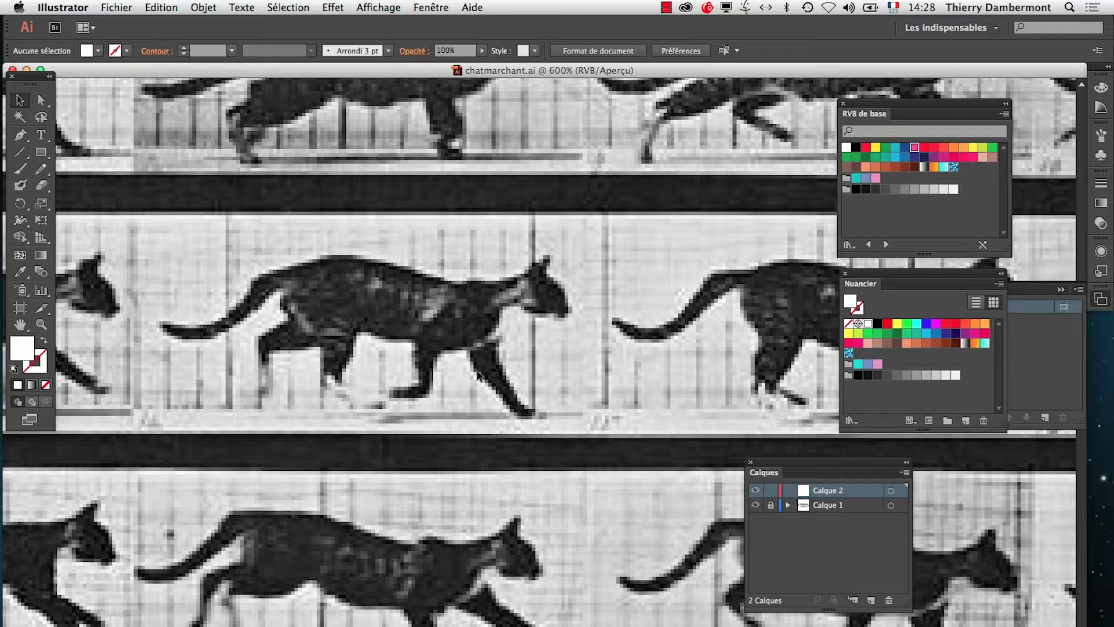
click(410, 319)
drag(548, 402, 440, 274)
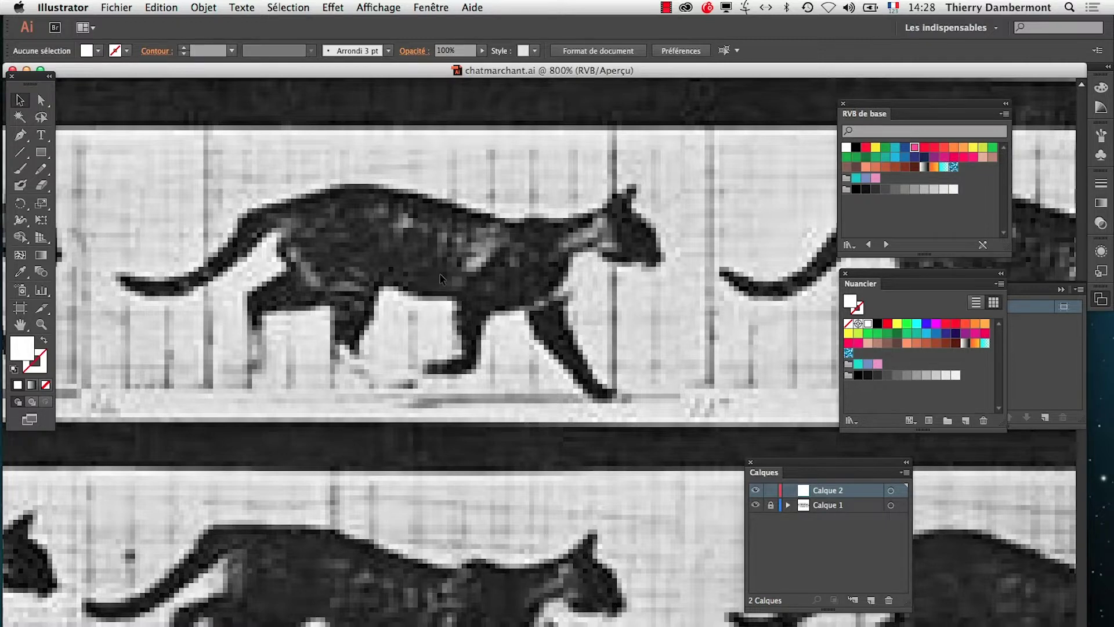
click(470, 268)
drag(554, 327, 554, 285)
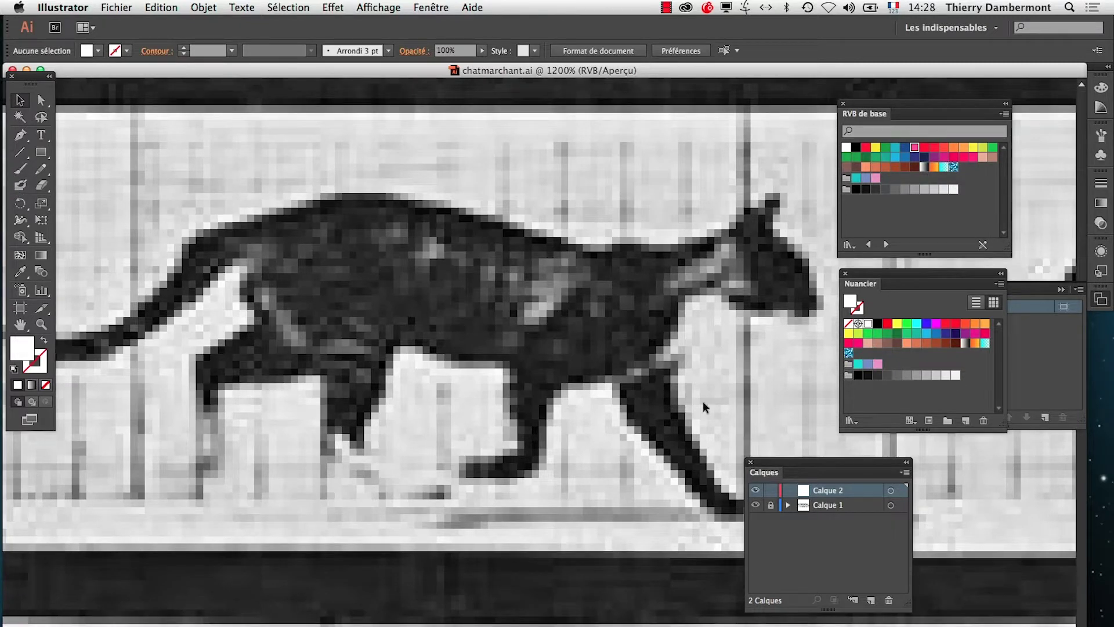
drag(791, 471, 950, 529)
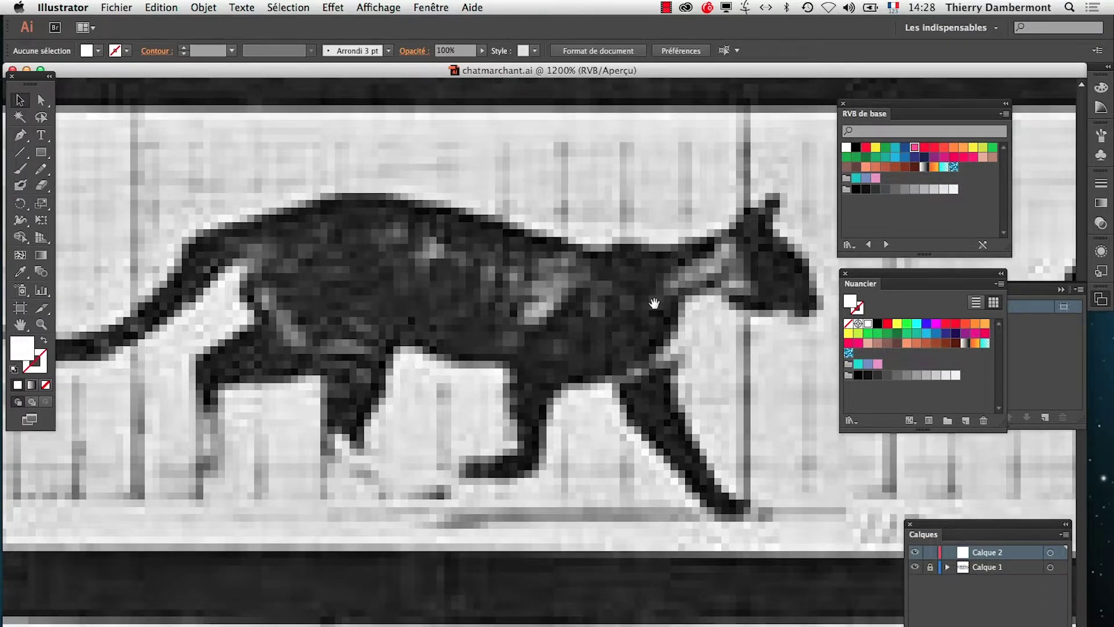
drag(638, 305, 585, 289)
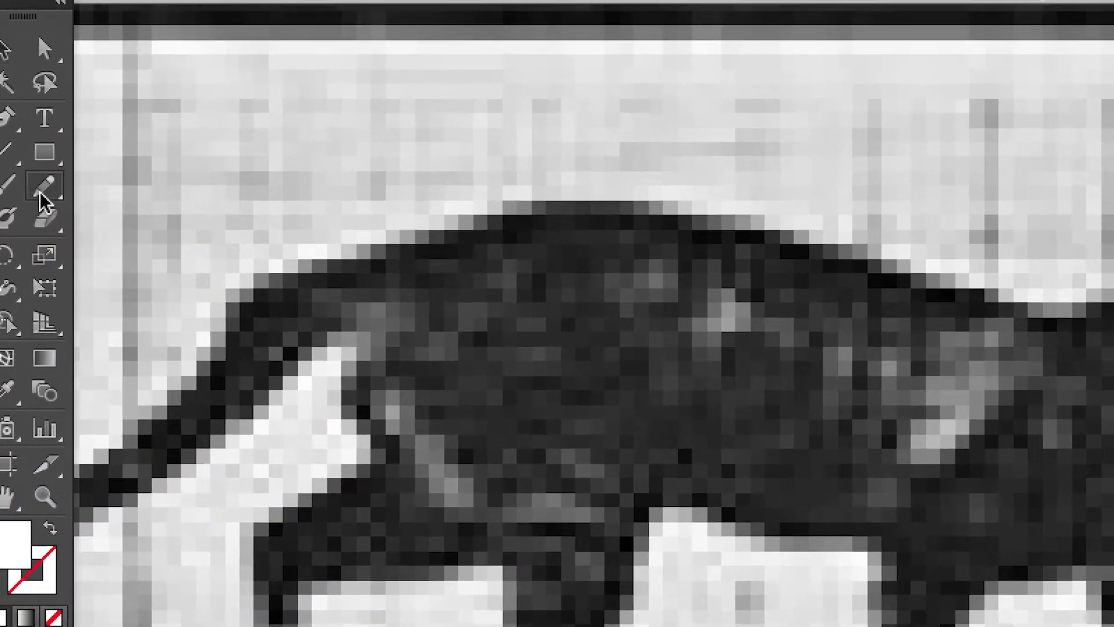
click(45, 184)
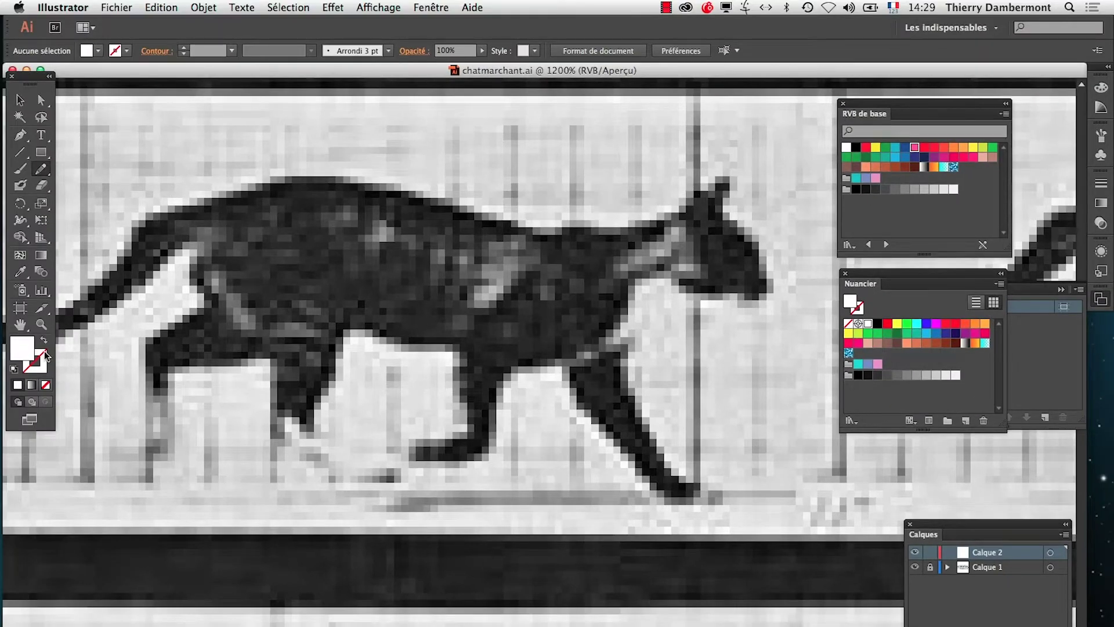
mouse_move(677, 215)
mouse_down()
mouse_move(667, 265)
mouse_move(684, 281)
mouse_move(763, 299)
mouse_move(771, 280)
mouse_move(756, 239)
mouse_move(723, 202)
mouse_move(738, 178)
mouse_move(679, 216)
mouse_up()
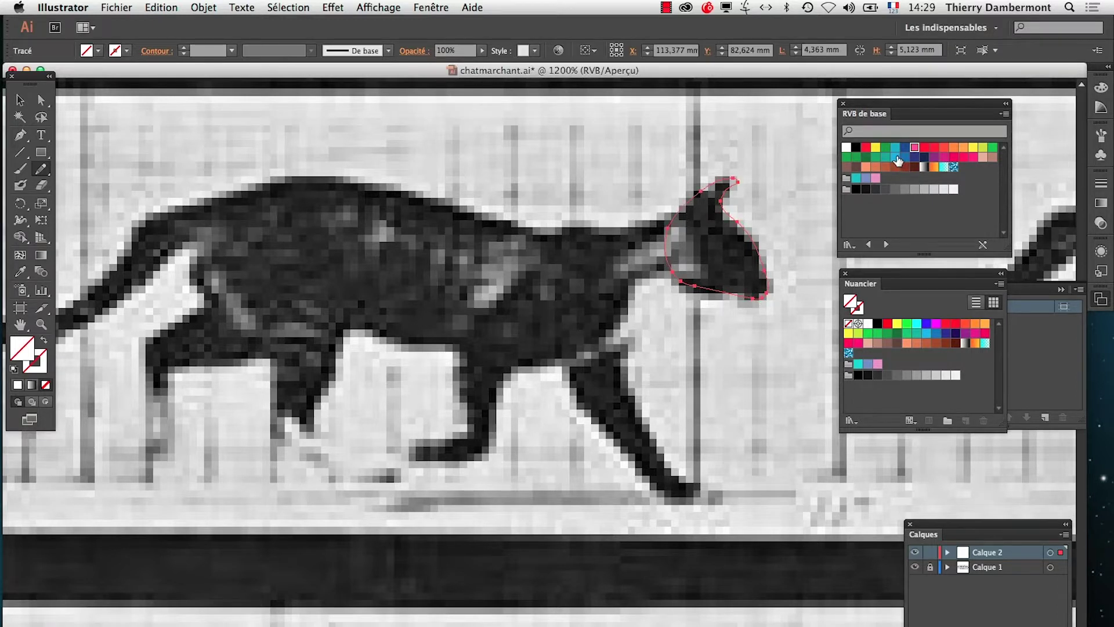
Fill the head yellow, then trace the neck with the Pencil tool, about 5.3 × 3.8 mm, and fill it red.
click(876, 148)
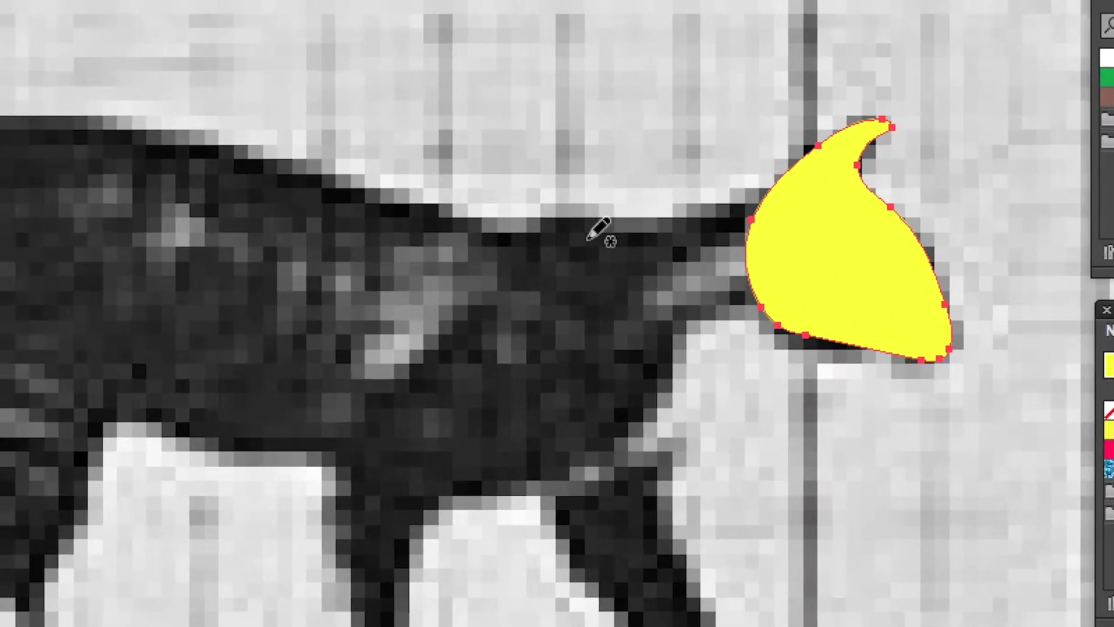
drag(571, 238, 667, 229)
mouse_move(657, 224)
mouse_down()
mouse_move(699, 232)
mouse_move(720, 264)
mouse_move(715, 287)
mouse_move(607, 329)
mouse_up()
mouse_move(638, 264)
mouse_down()
mouse_move(600, 292)
mouse_move(584, 254)
mouse_up()
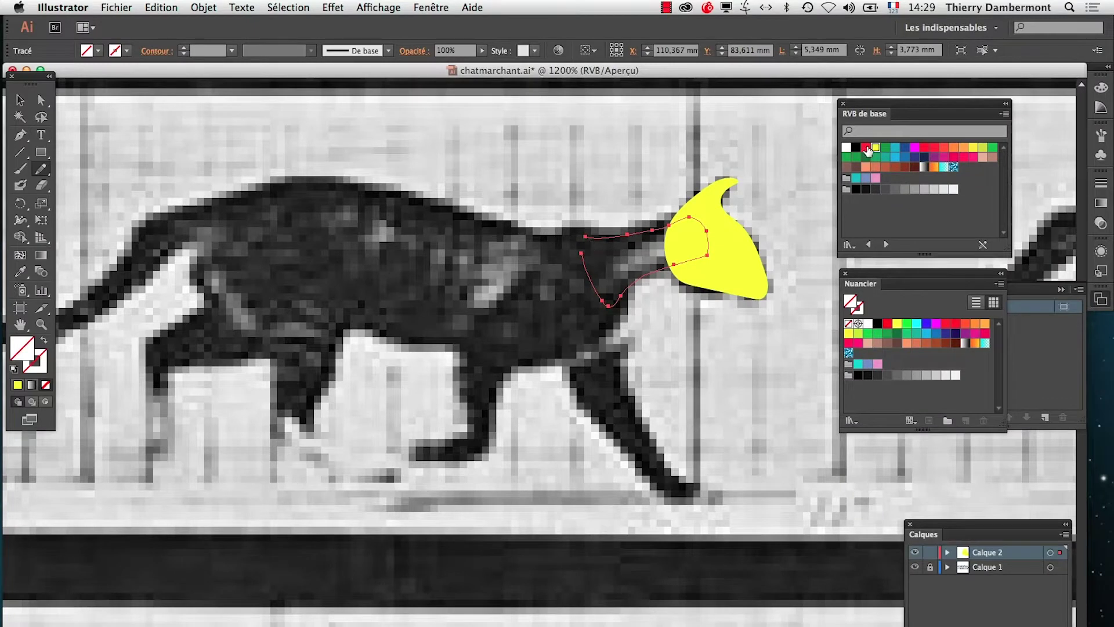
click(867, 149)
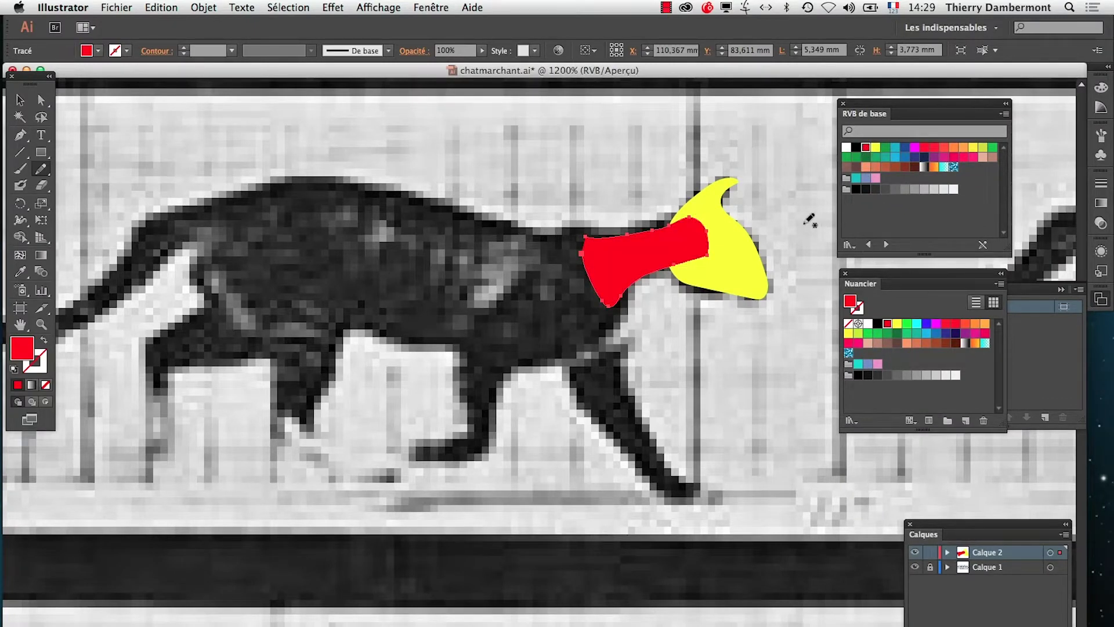
Select the whole neck shape and change its fill to light orange.
click(42, 102)
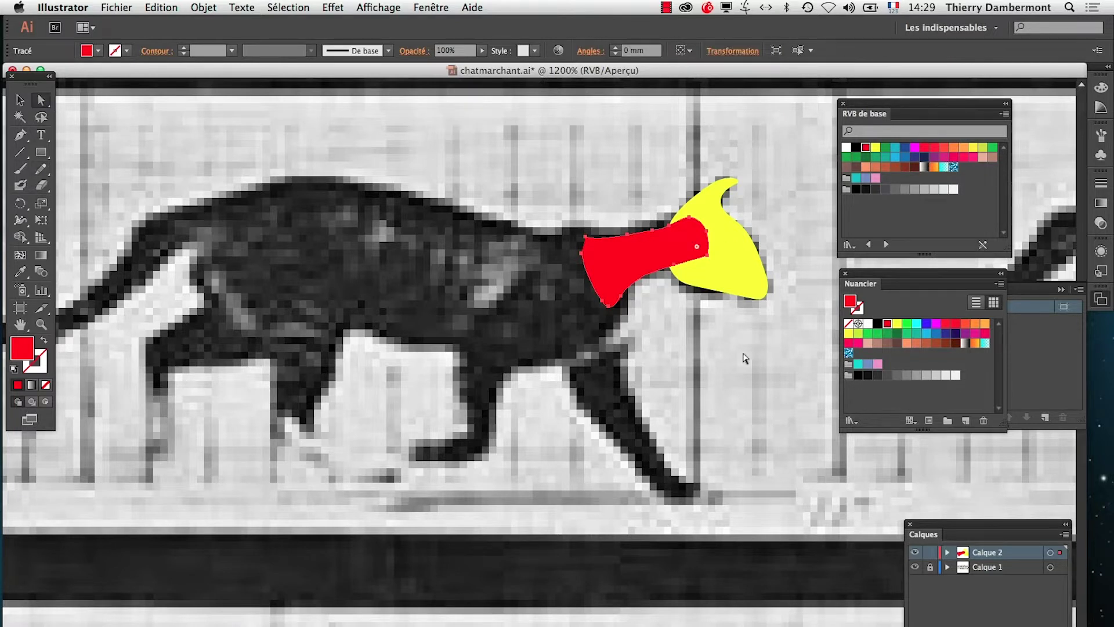
click(747, 358)
click(692, 267)
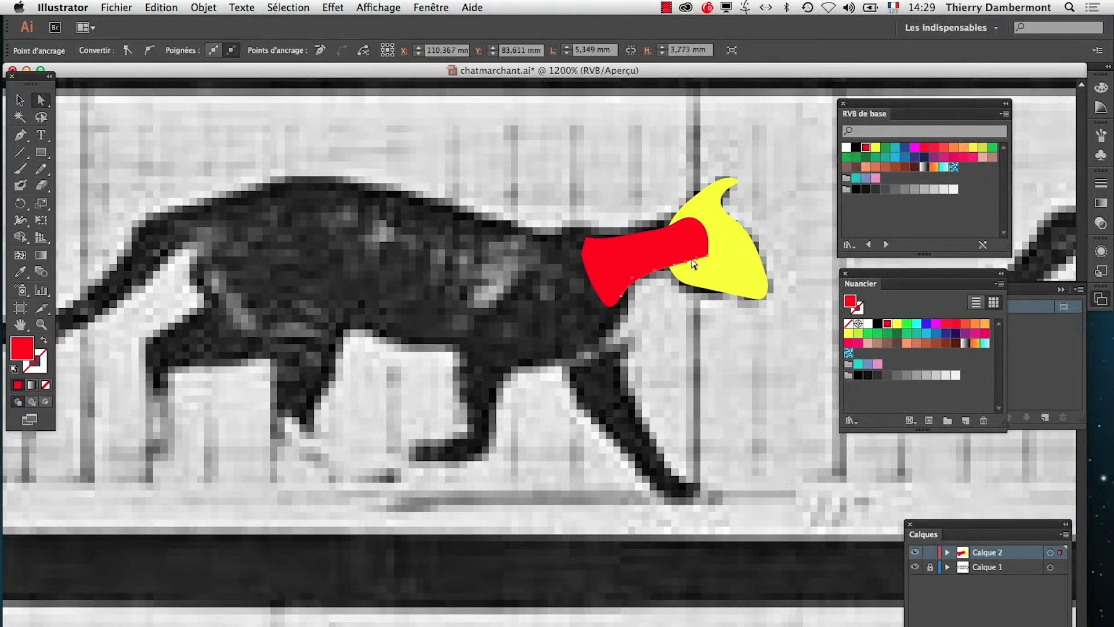
key(v)
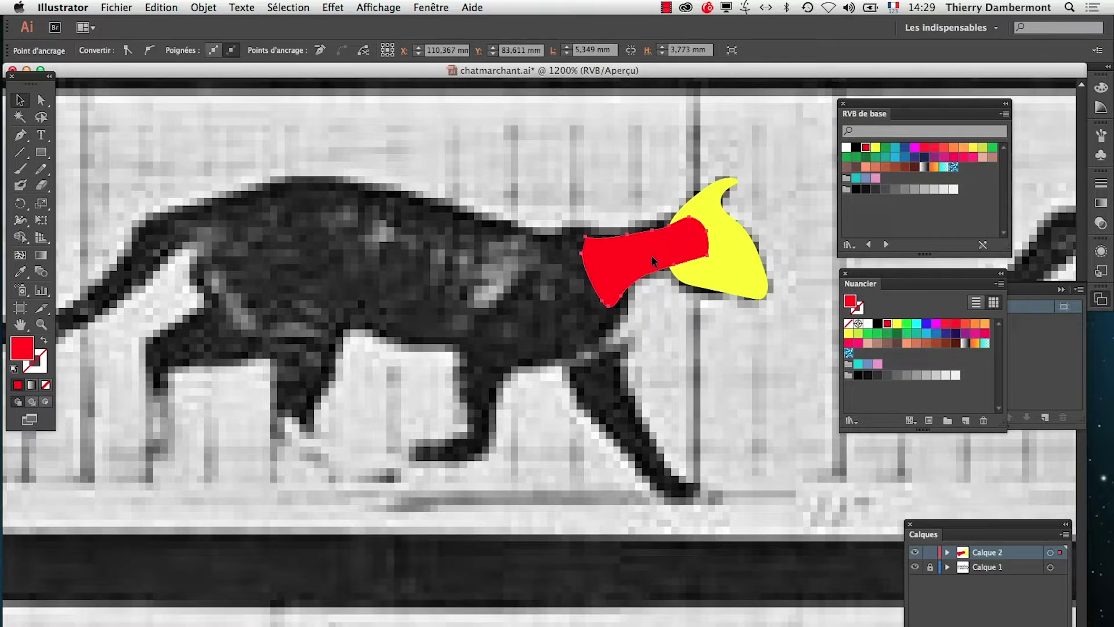
click(651, 255)
click(965, 147)
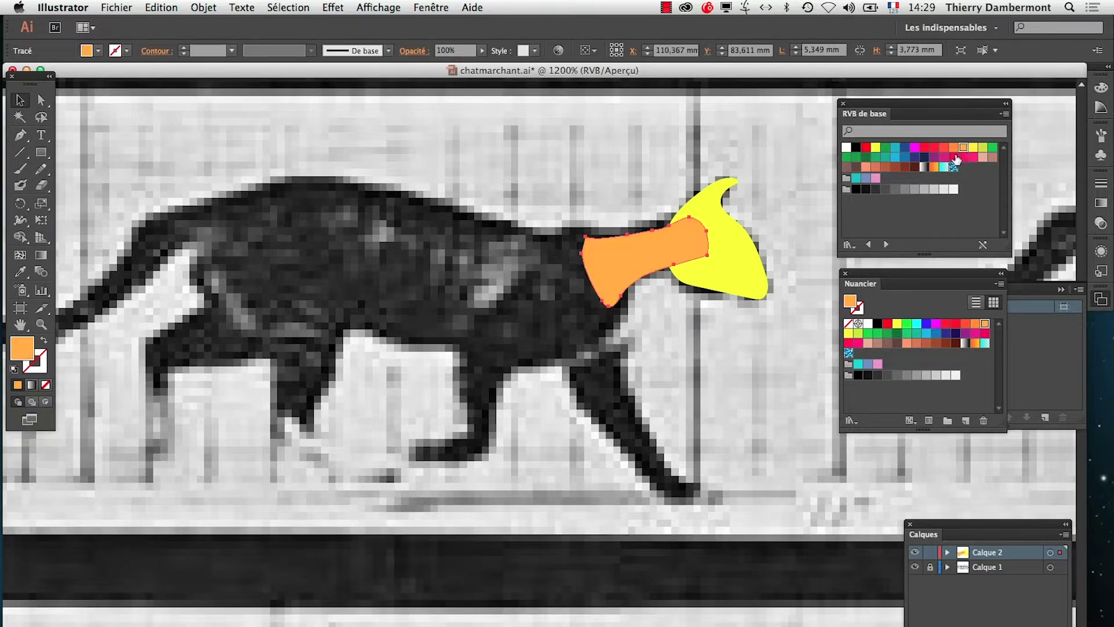
Move the anchor points of the neck's lower edge at the head end downward with Direct Selection so it overlaps more of the head.
key(super+plus)
click(41, 100)
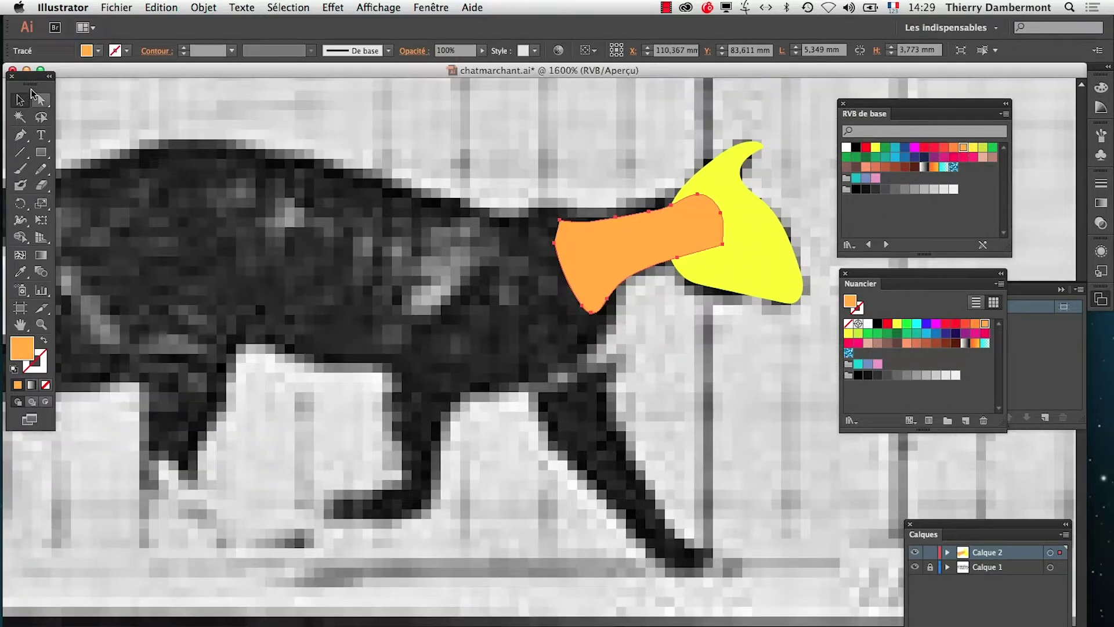
click(683, 347)
click(672, 256)
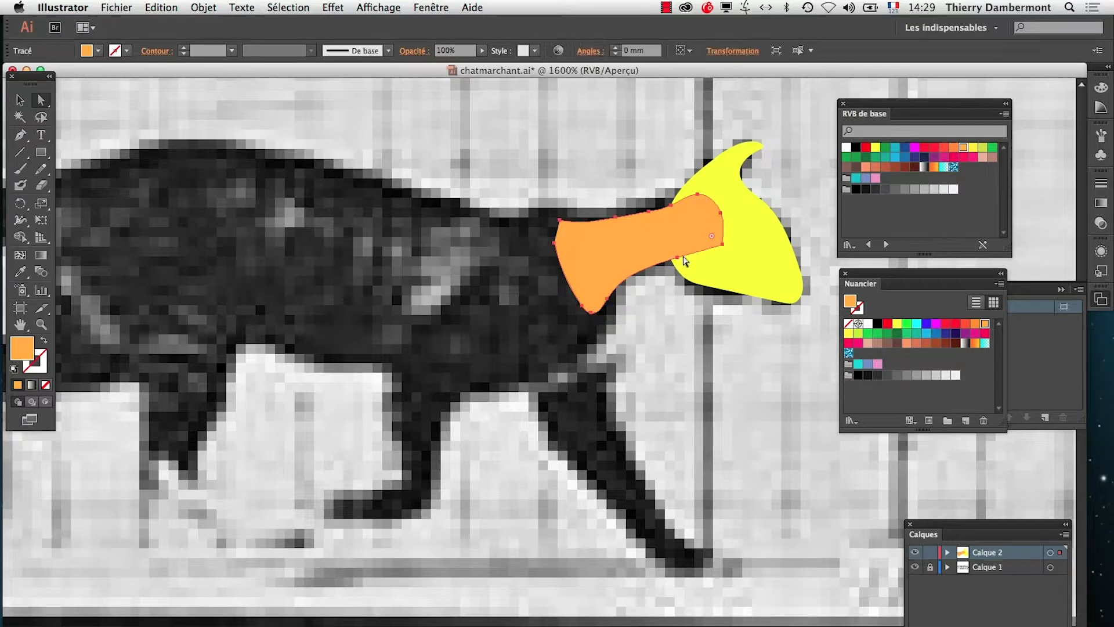
click(681, 295)
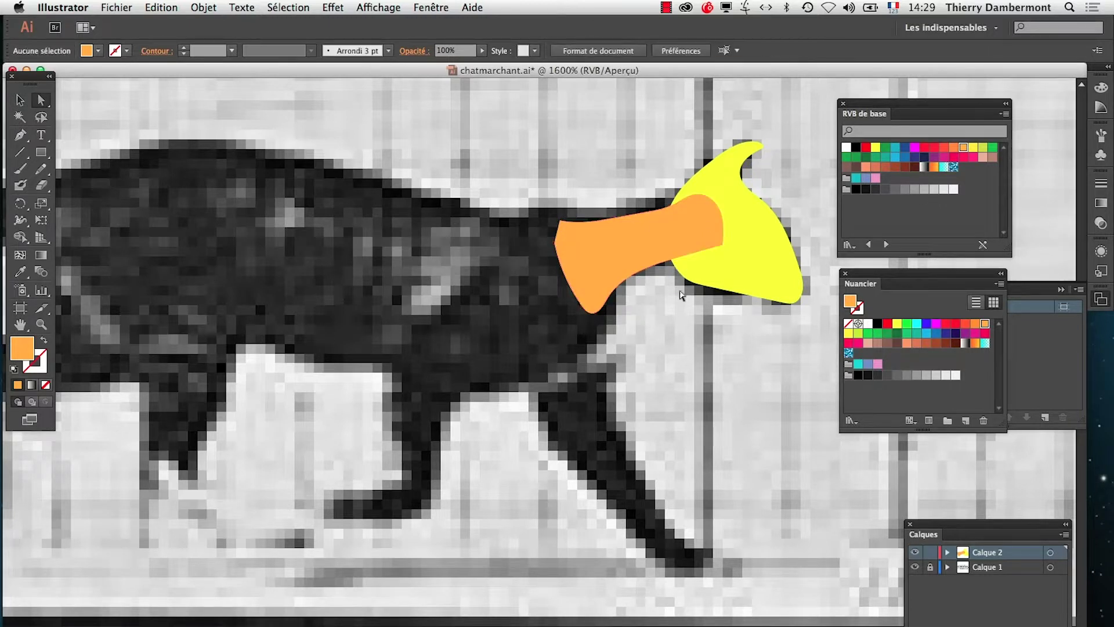
click(679, 260)
mouse_move(679, 261)
mouse_down()
mouse_move(726, 255)
mouse_move(737, 277)
mouse_move(679, 275)
mouse_up()
click(698, 270)
Adjust the anchor points along the neck's upper edge and remove the corner point at the shoulder end.
click(671, 203)
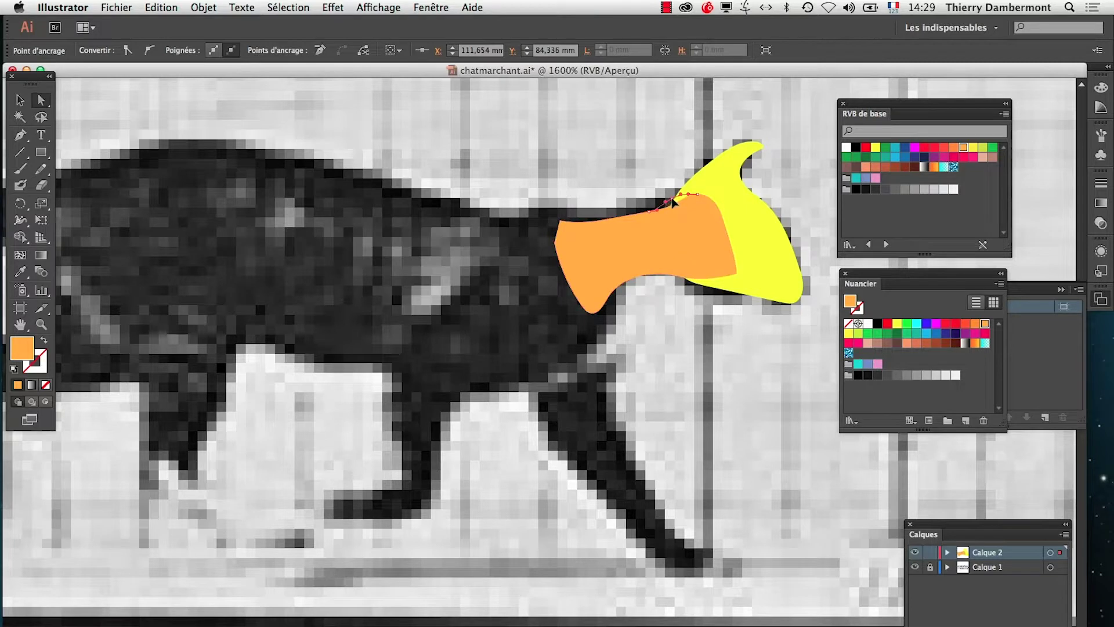
click(574, 227)
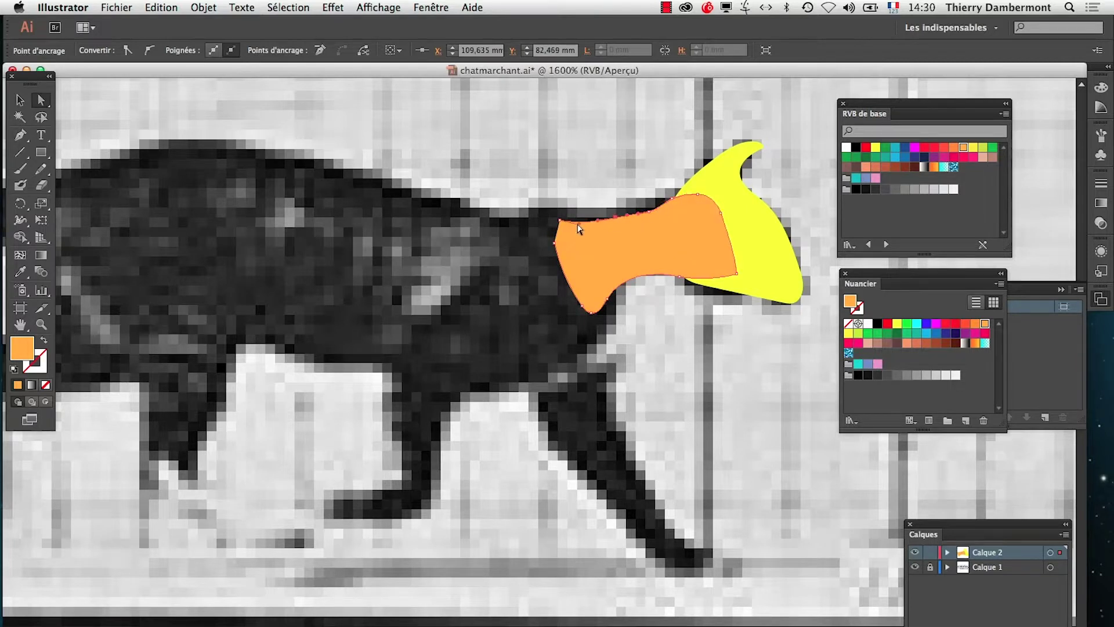
drag(578, 224, 585, 220)
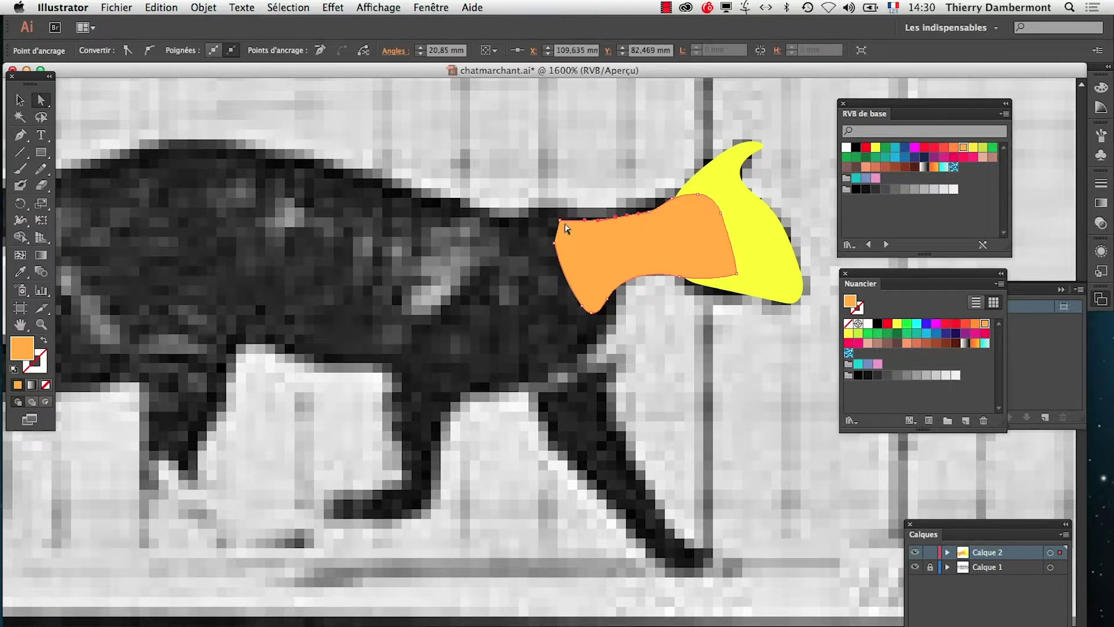
click(635, 380)
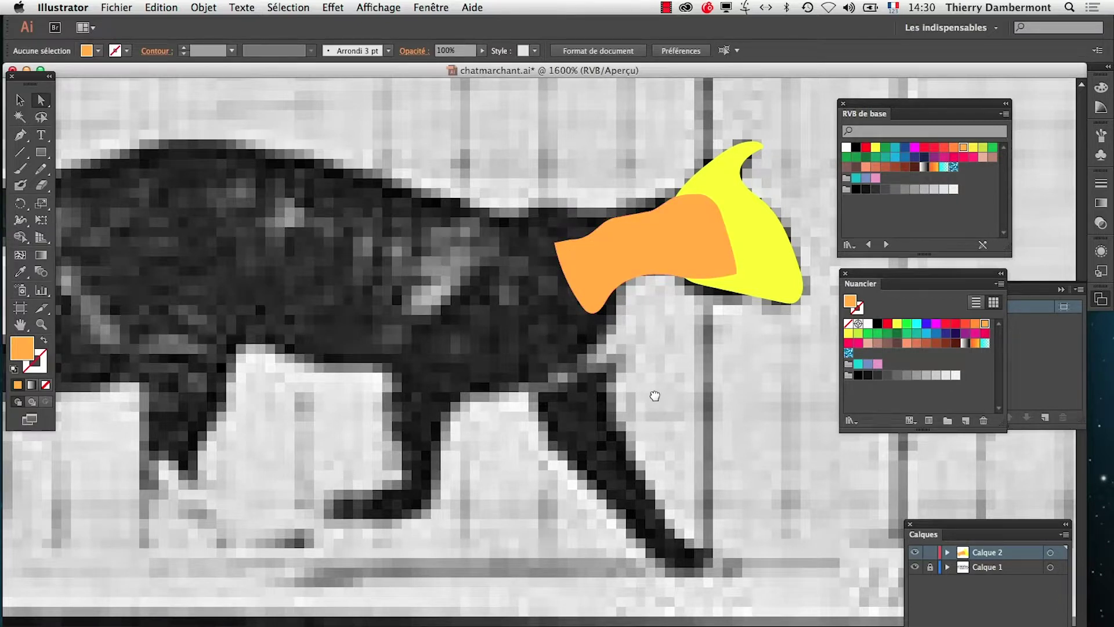
Trace the cat's body with the Pencil tool, about 19.1 × 7.4 mm, fill it magenta, and deselect it.
drag(656, 397, 605, 401)
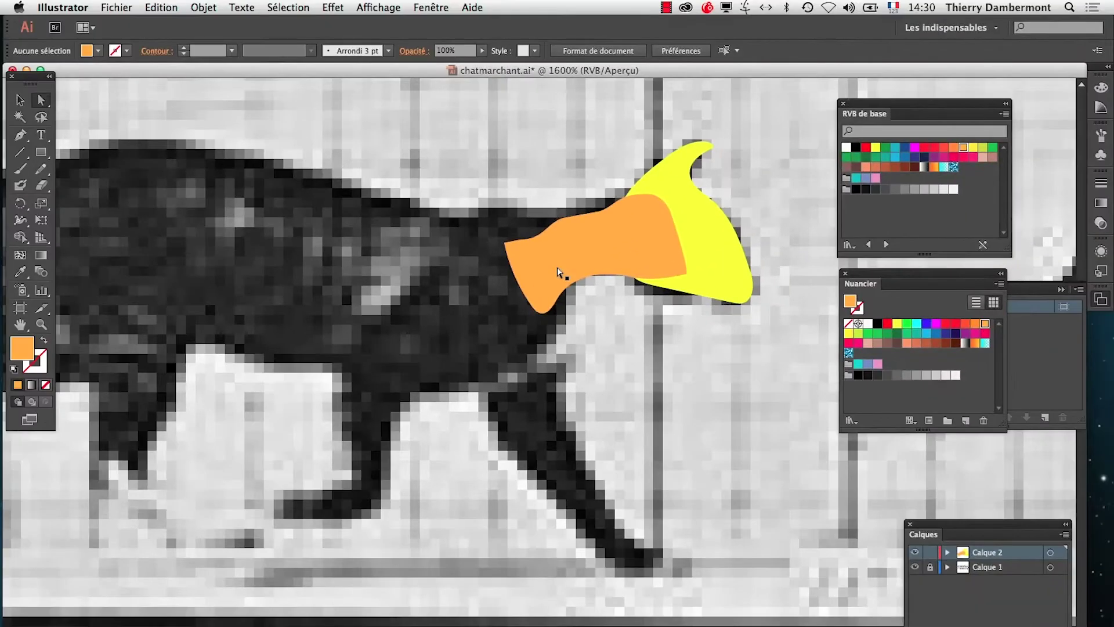
scroll(557, 273, down, 3)
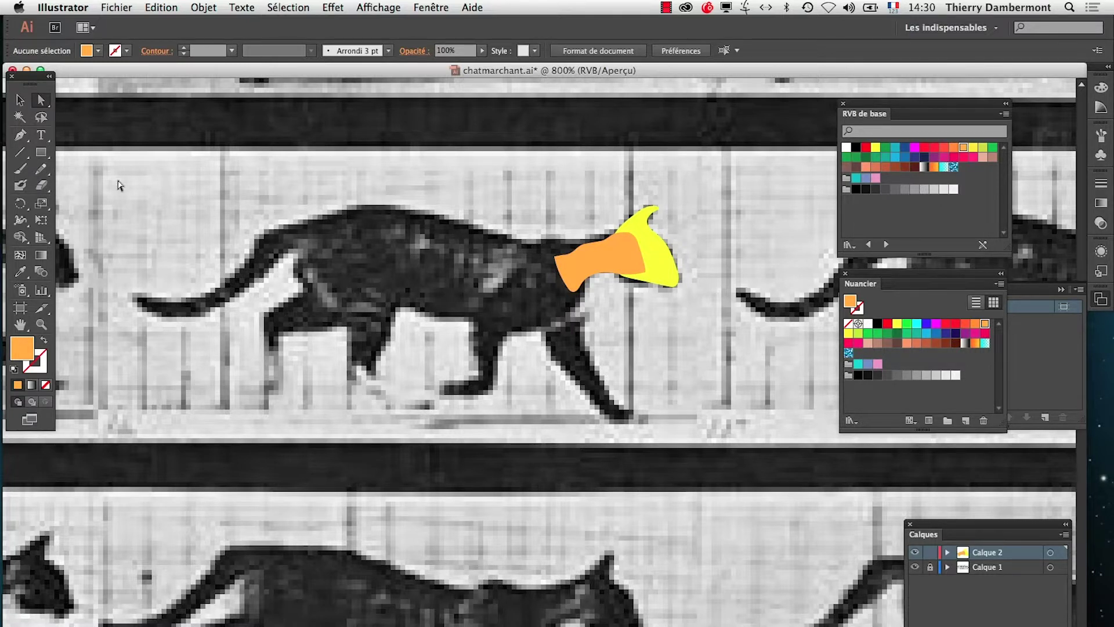
click(42, 170)
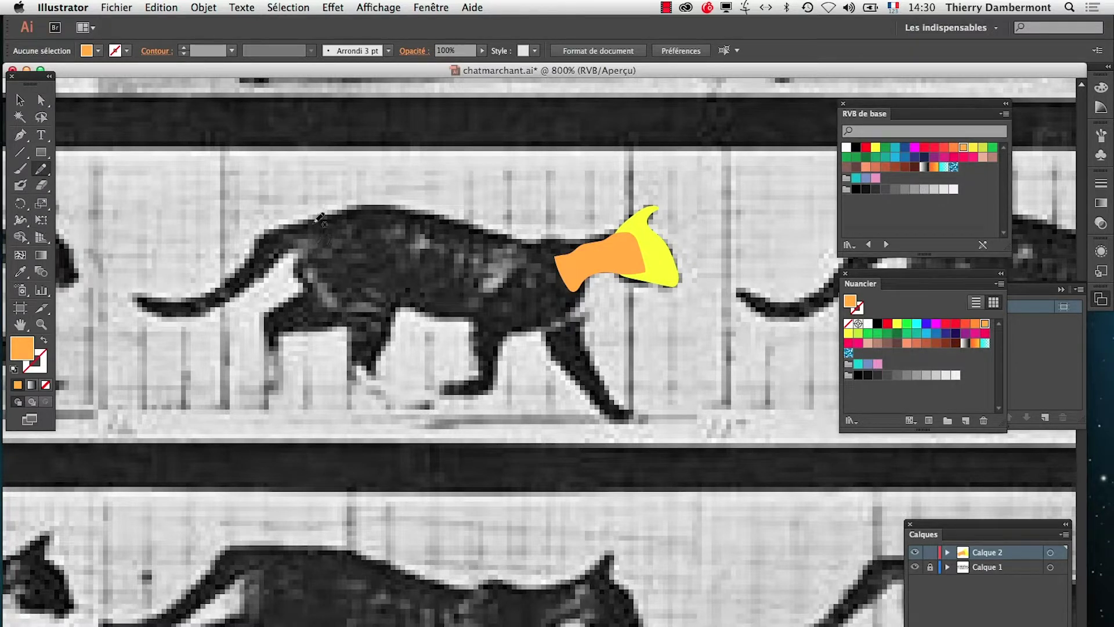
mouse_move(305, 260)
mouse_down()
mouse_move(338, 287)
mouse_move(521, 323)
mouse_move(570, 312)
mouse_move(601, 257)
mouse_move(586, 241)
mouse_move(502, 234)
mouse_move(443, 212)
mouse_move(320, 220)
mouse_up()
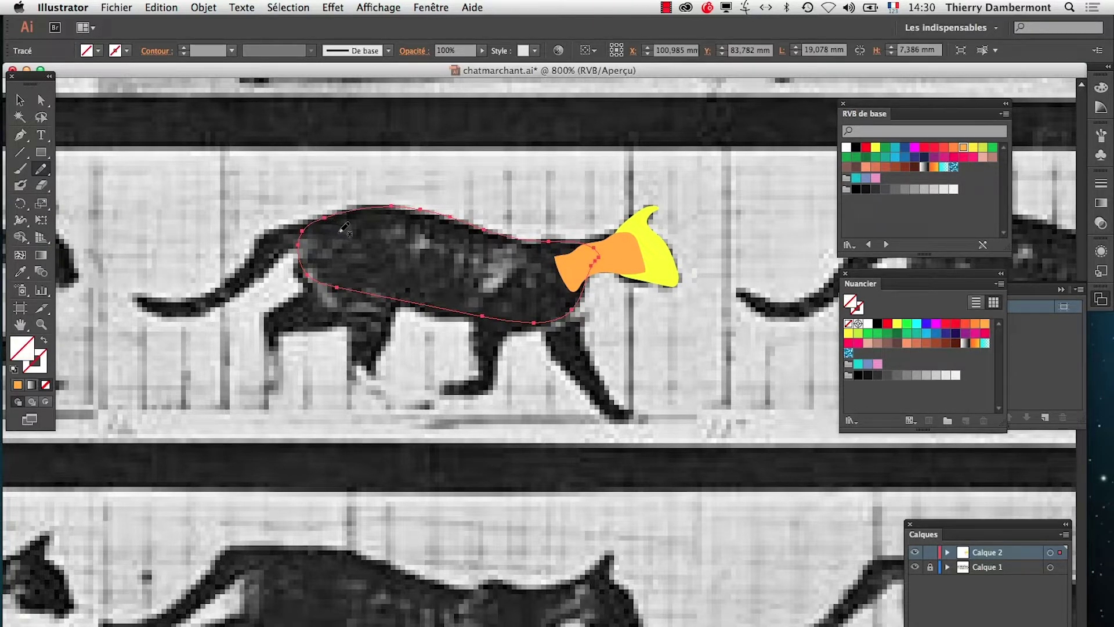
click(944, 158)
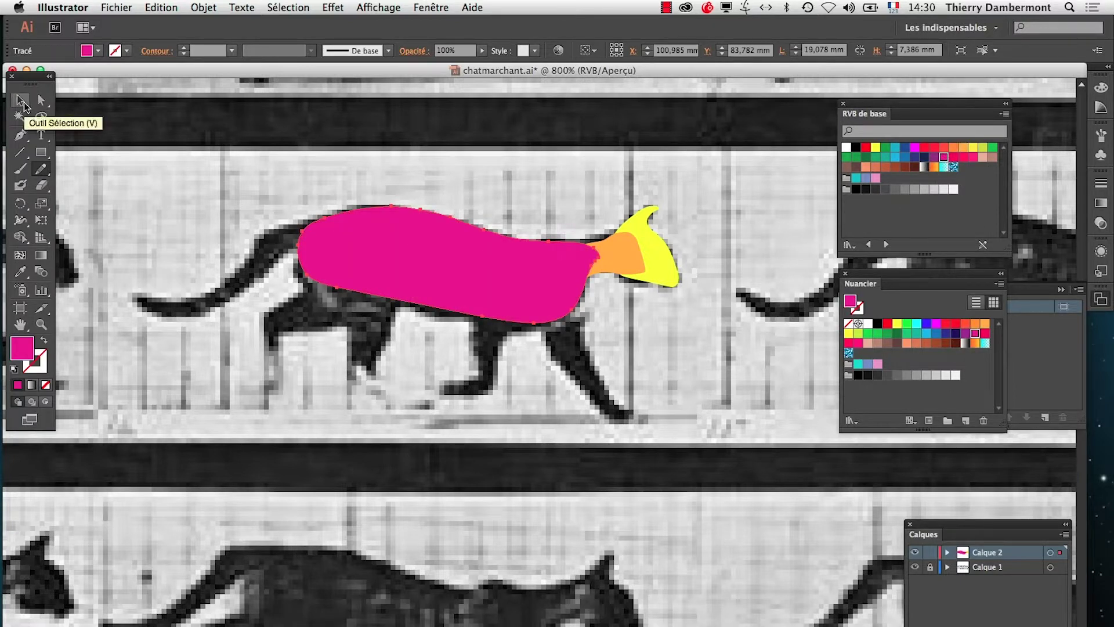
click(21, 100)
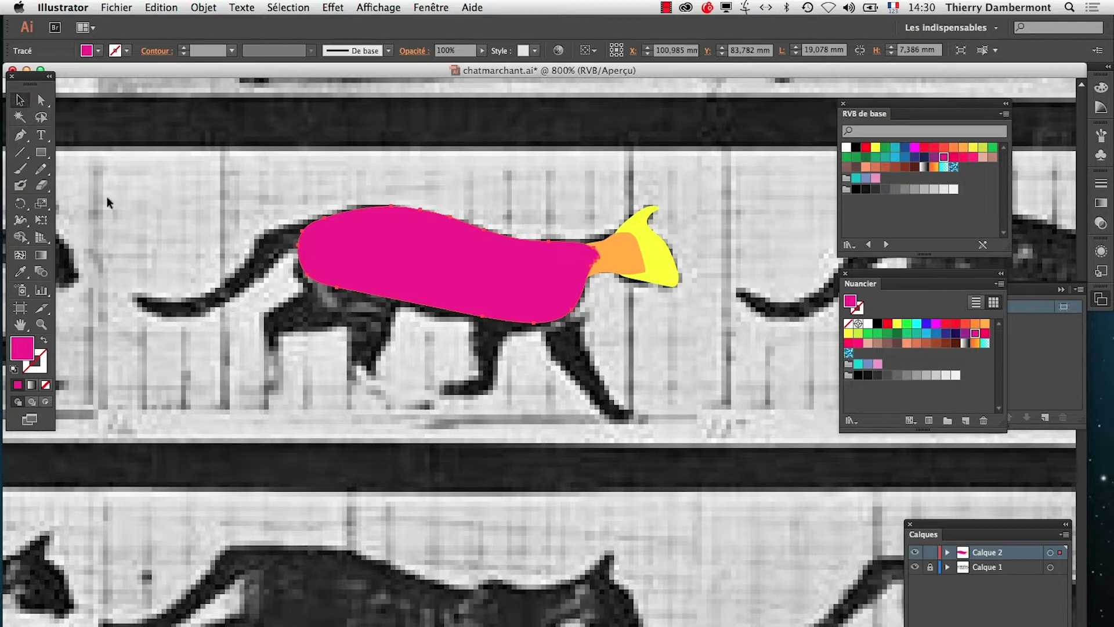
click(301, 384)
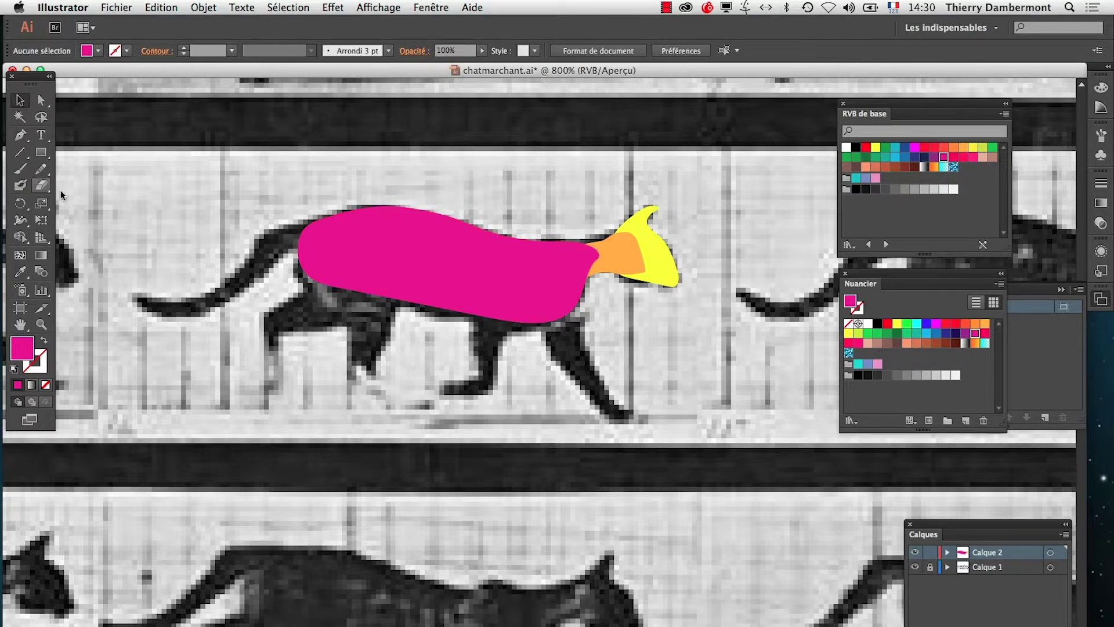
Expand Calque 2 in the floating layer list, bring the list closer to the cat, and hide the magenta body path.
click(40, 169)
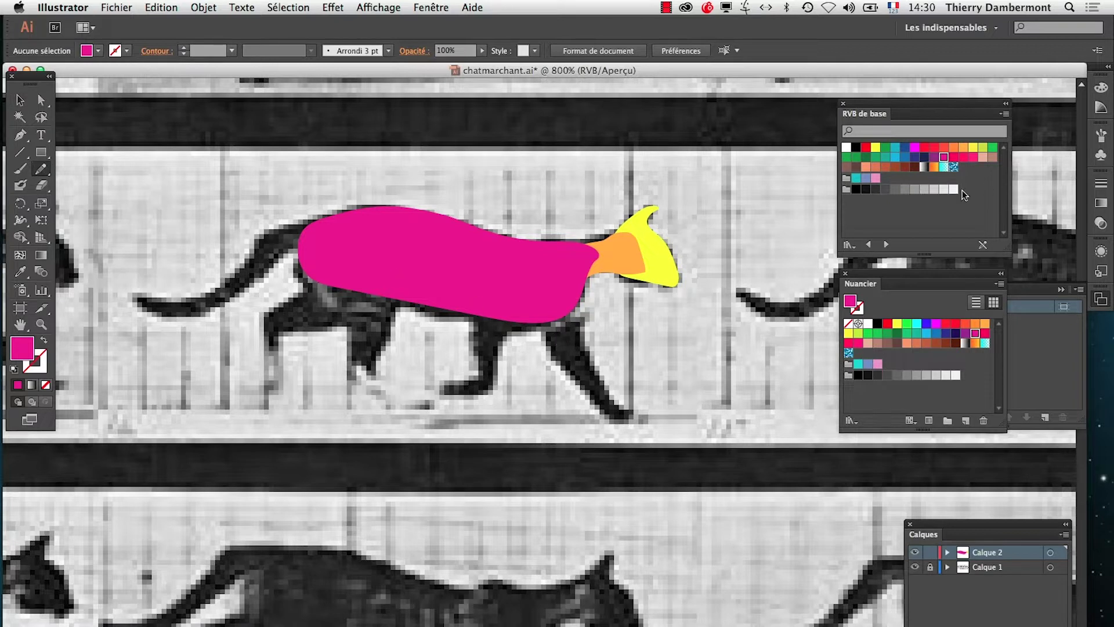
click(947, 553)
drag(925, 523, 742, 378)
click(674, 385)
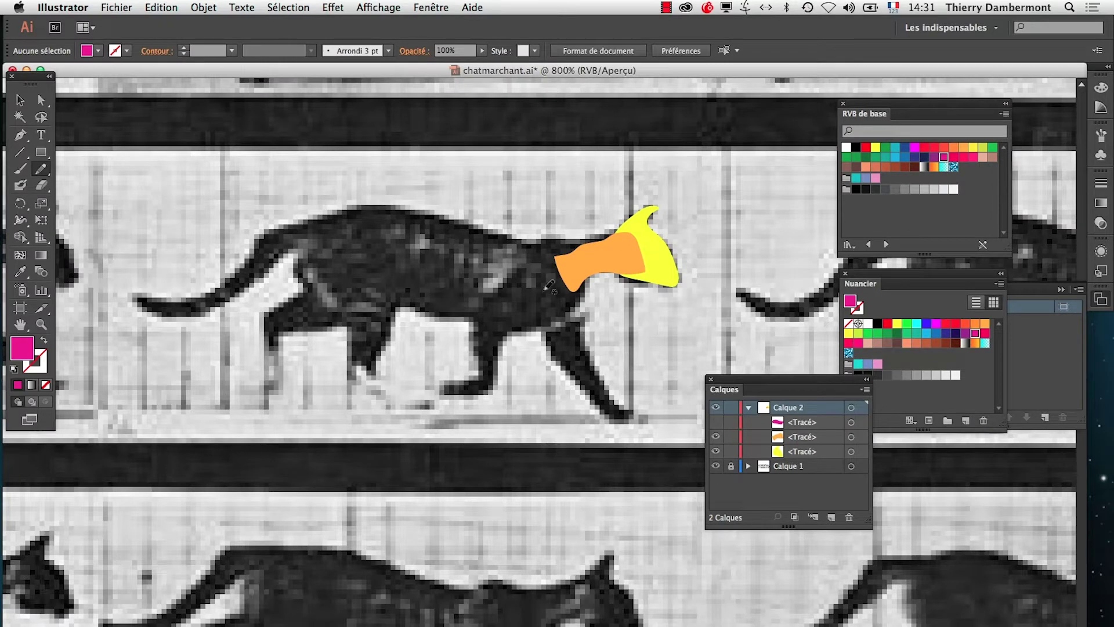
Trace the bent front leg, about 8.1 × 8.6 mm, and the near hind leg, about 7 × 11.8 mm, filling them salmon and terracotta.
mouse_move(526, 263)
mouse_down()
mouse_move(480, 306)
mouse_move(479, 377)
mouse_move(438, 389)
mouse_move(486, 393)
mouse_move(510, 332)
mouse_move(563, 322)
mouse_move(567, 300)
mouse_move(535, 260)
mouse_up()
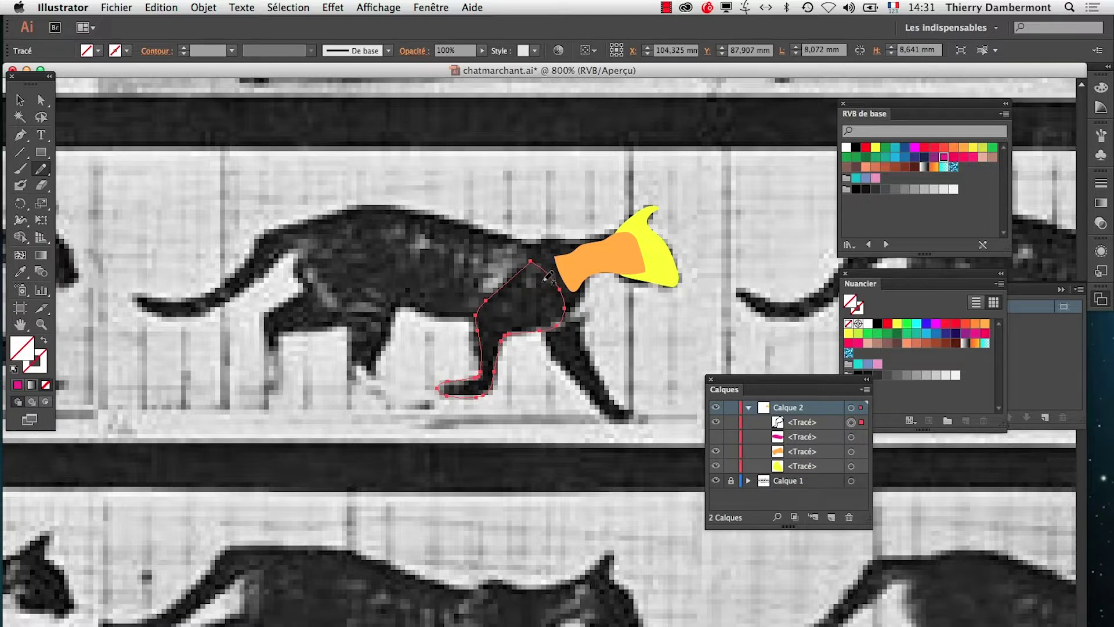
mouse_move(384, 247)
mouse_down()
mouse_move(396, 307)
mouse_move(370, 360)
mouse_move(408, 409)
mouse_move(355, 372)
mouse_move(347, 324)
mouse_move(306, 266)
mouse_move(314, 229)
mouse_move(355, 228)
mouse_up()
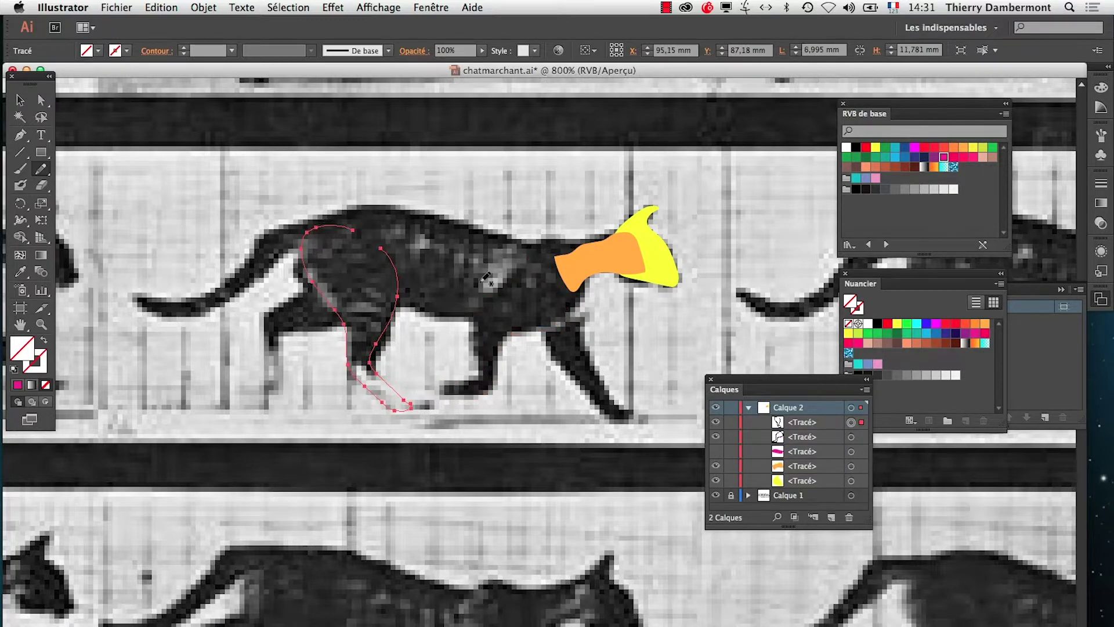
click(875, 168)
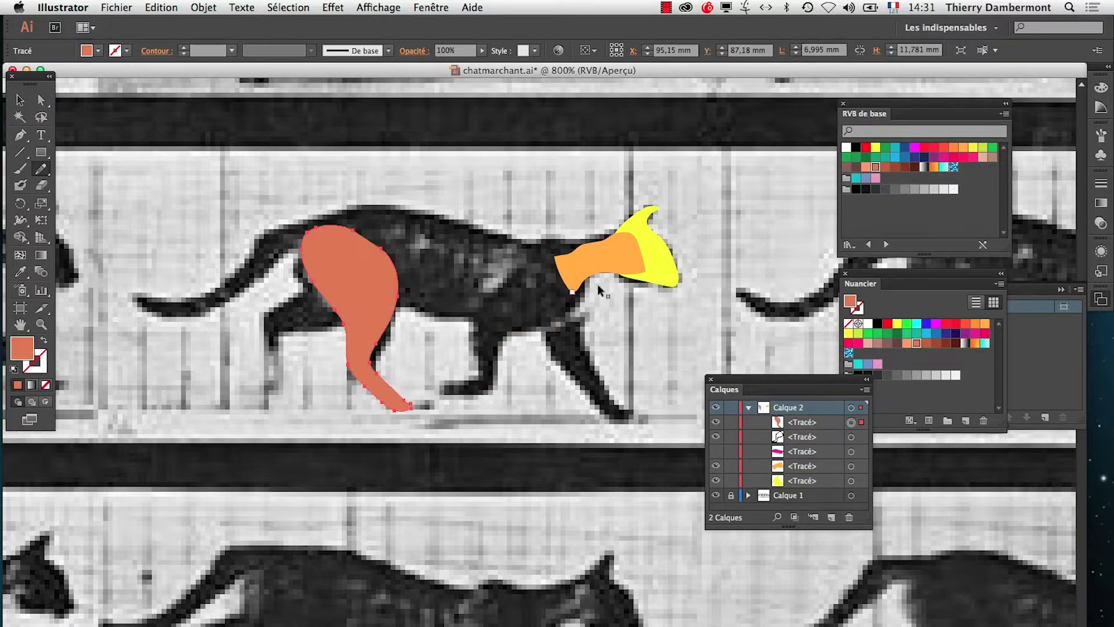
key(alt+super+bracketleft)
click(867, 168)
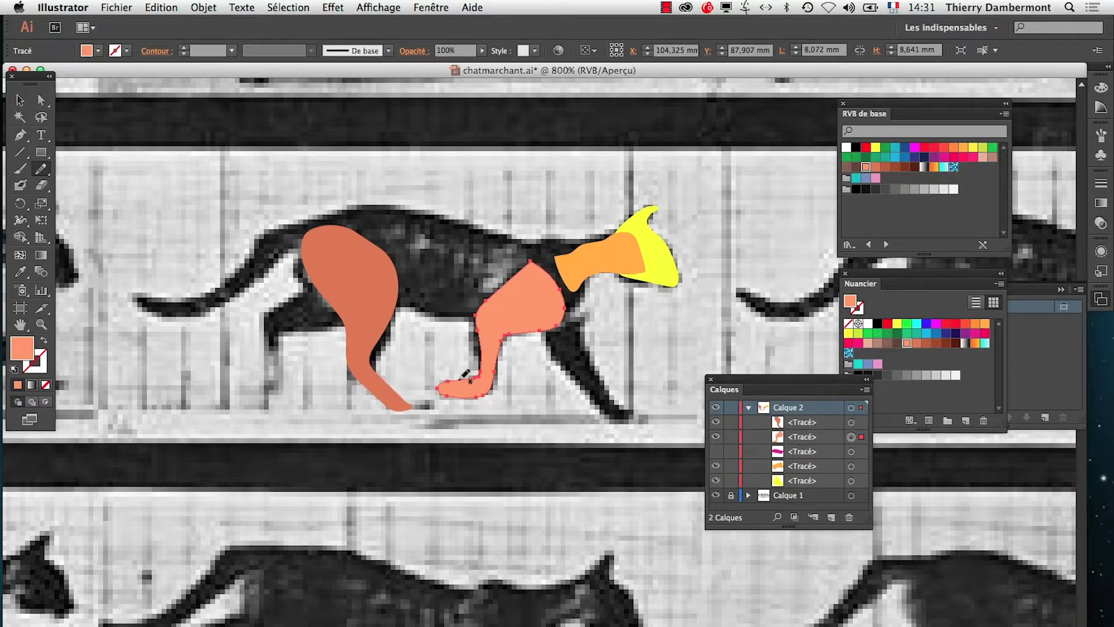
Enlarge the layer list and hide both traced legs, then trace the rearmost hind leg, about 7.4 × 8.8 mm, filled bright green.
drag(870, 521, 880, 592)
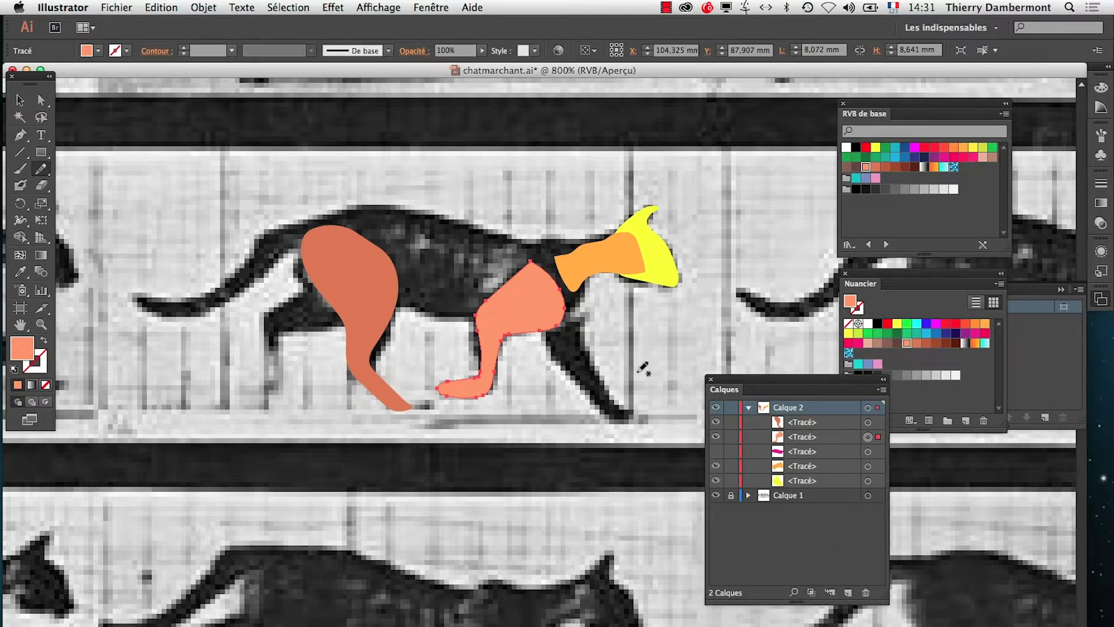
drag(717, 423, 716, 438)
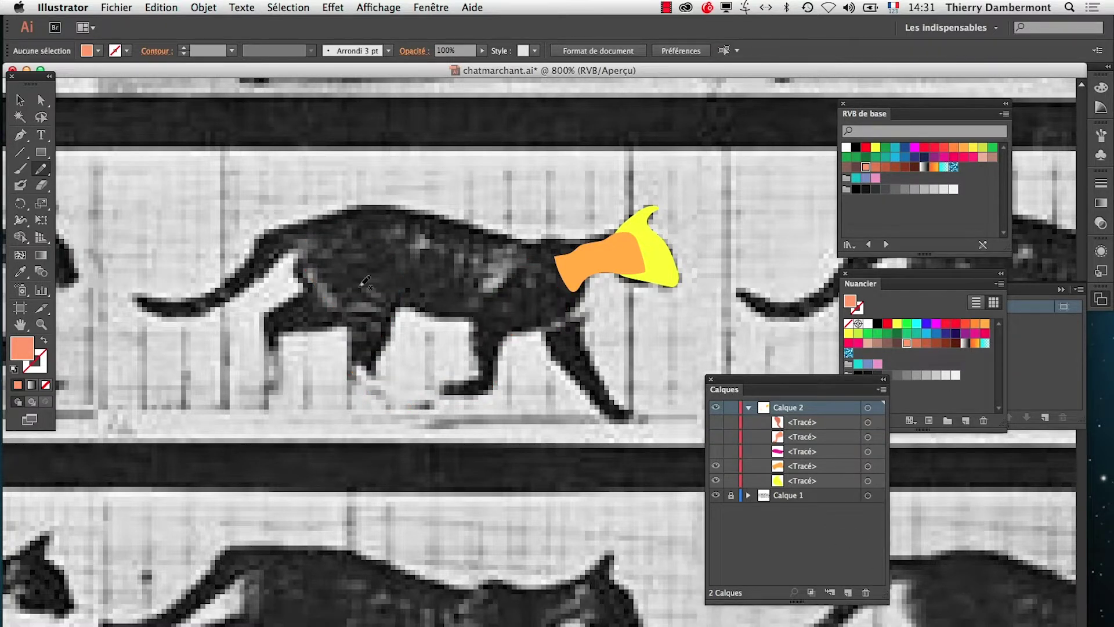
mouse_move(376, 311)
mouse_down()
mouse_move(287, 328)
mouse_move(280, 395)
mouse_move(269, 388)
mouse_move(262, 308)
mouse_move(321, 266)
mouse_move(361, 265)
mouse_up()
click(993, 148)
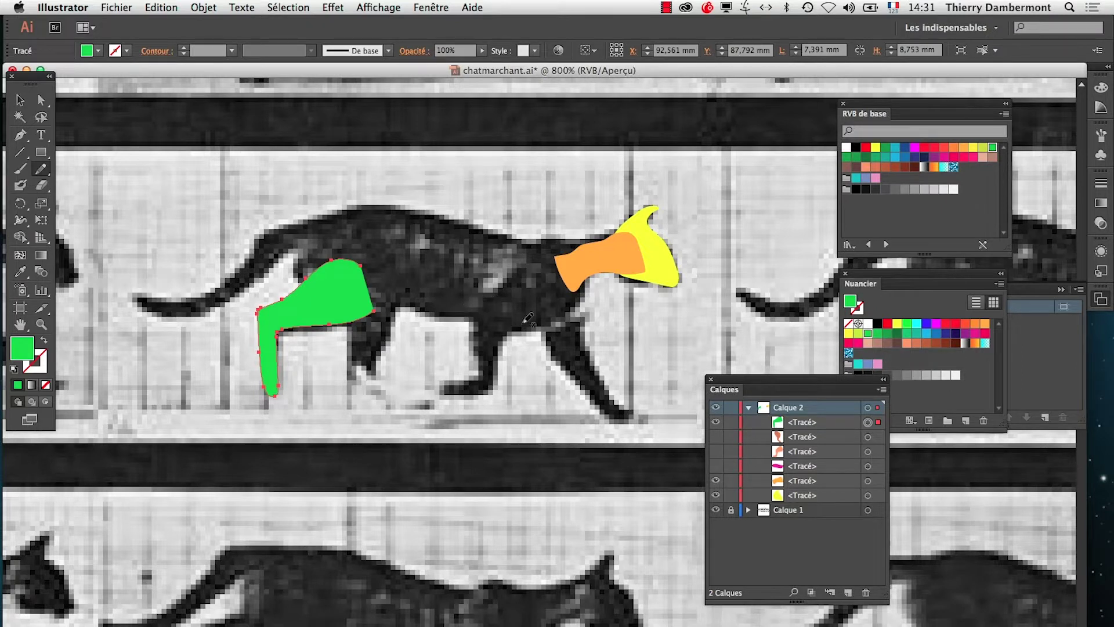
Trace the extended front leg, about 6.4 × 7.2 mm, fill it bright green, and show the hidden body and leg paths again.
mouse_move(533, 311)
mouse_down()
mouse_move(561, 366)
mouse_move(633, 414)
mouse_move(635, 401)
mouse_move(606, 389)
mouse_move(577, 308)
mouse_move(554, 315)
mouse_up()
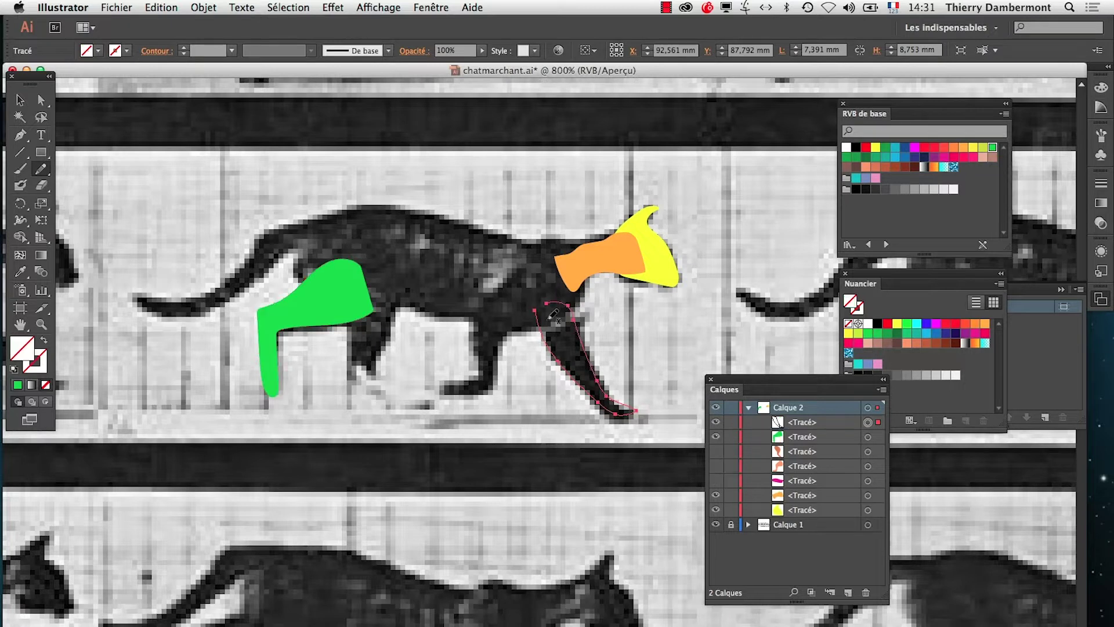
click(993, 149)
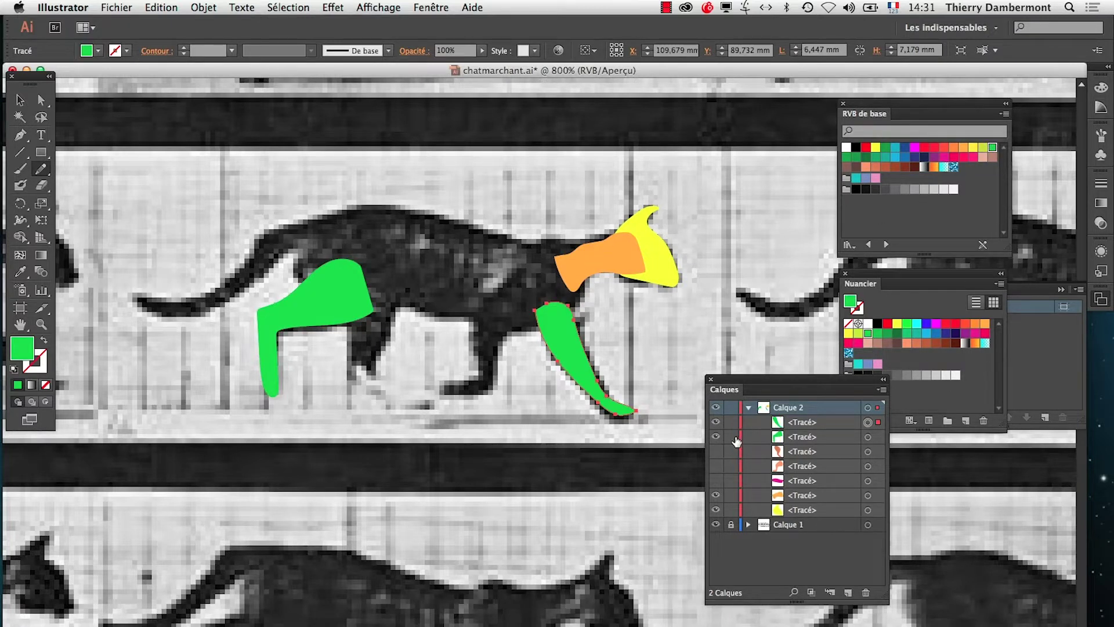
drag(720, 452, 727, 488)
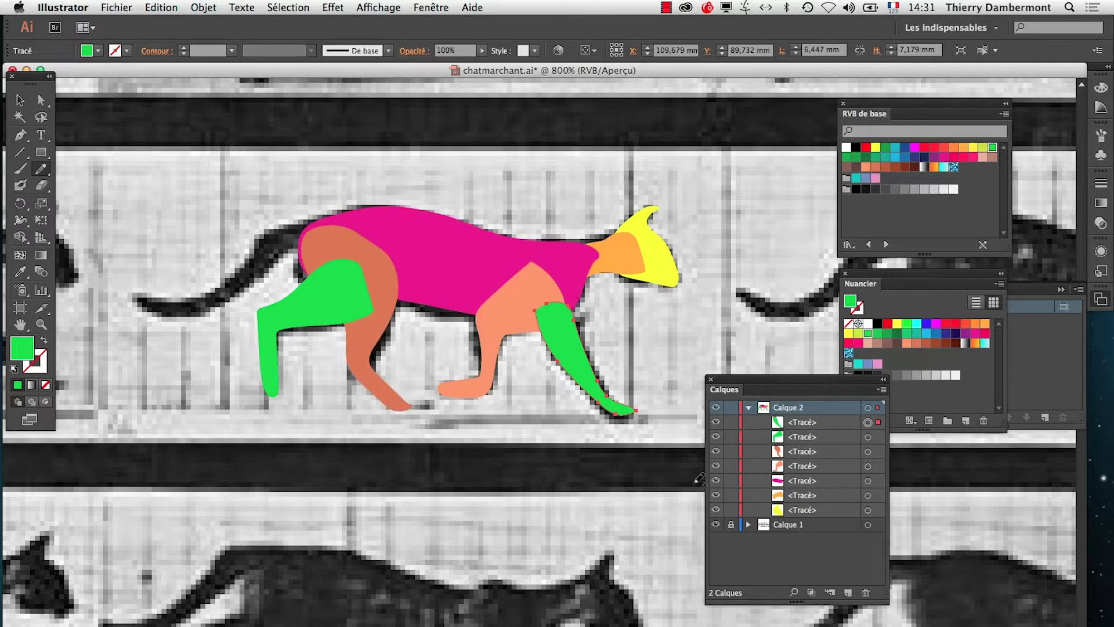
scroll(452, 296, up, 1)
mouse_move(453, 301)
mouse_down()
mouse_move(569, 360)
mouse_move(308, 174)
mouse_up()
click(19, 101)
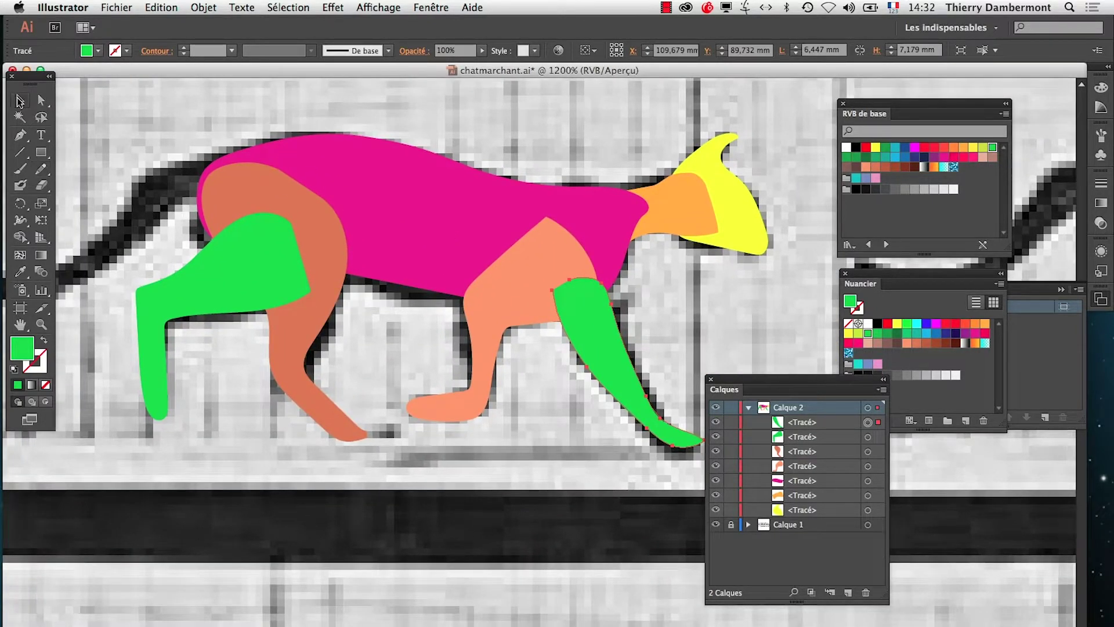
click(162, 141)
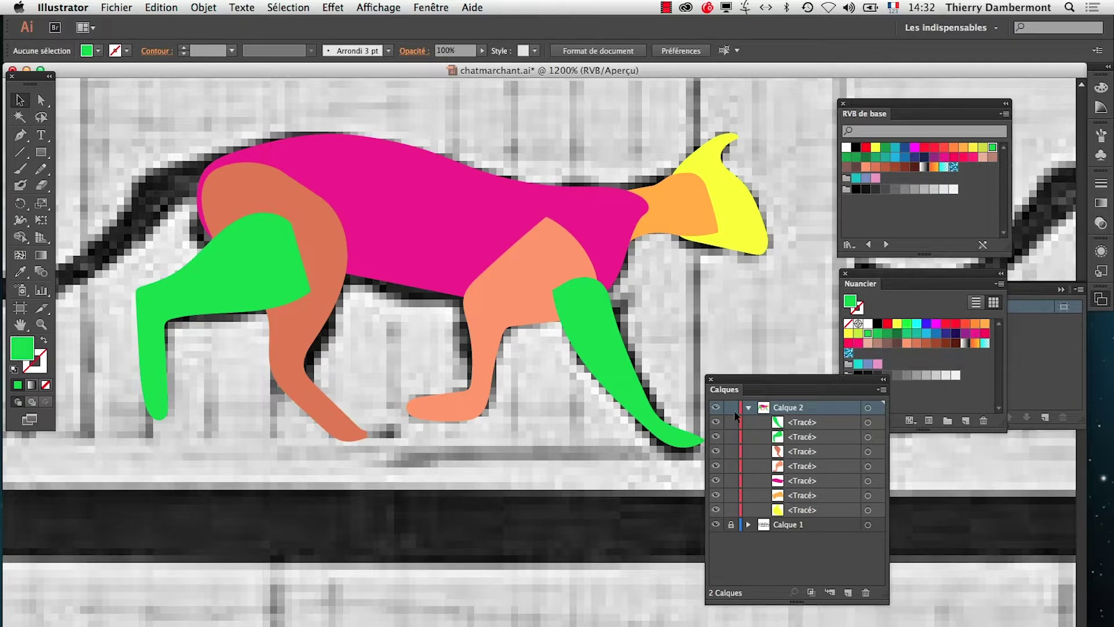
Move the layer list away from the cat and save the document under the new name chatmarchant-02.ai in Illustrator CC (17.0) format.
drag(753, 392, 859, 505)
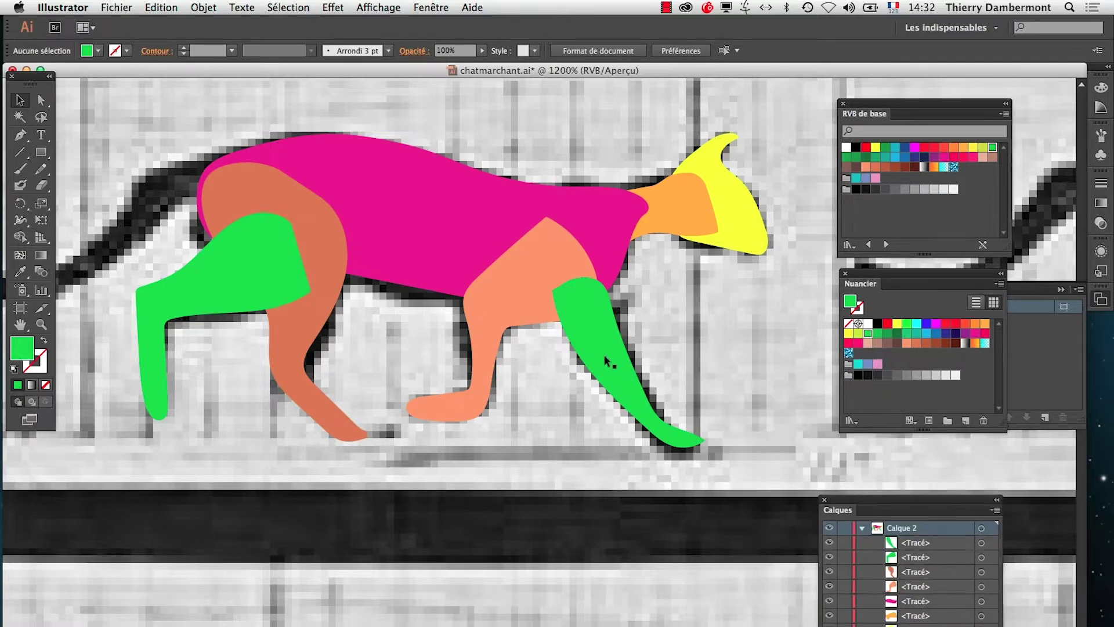
click(116, 7)
click(153, 125)
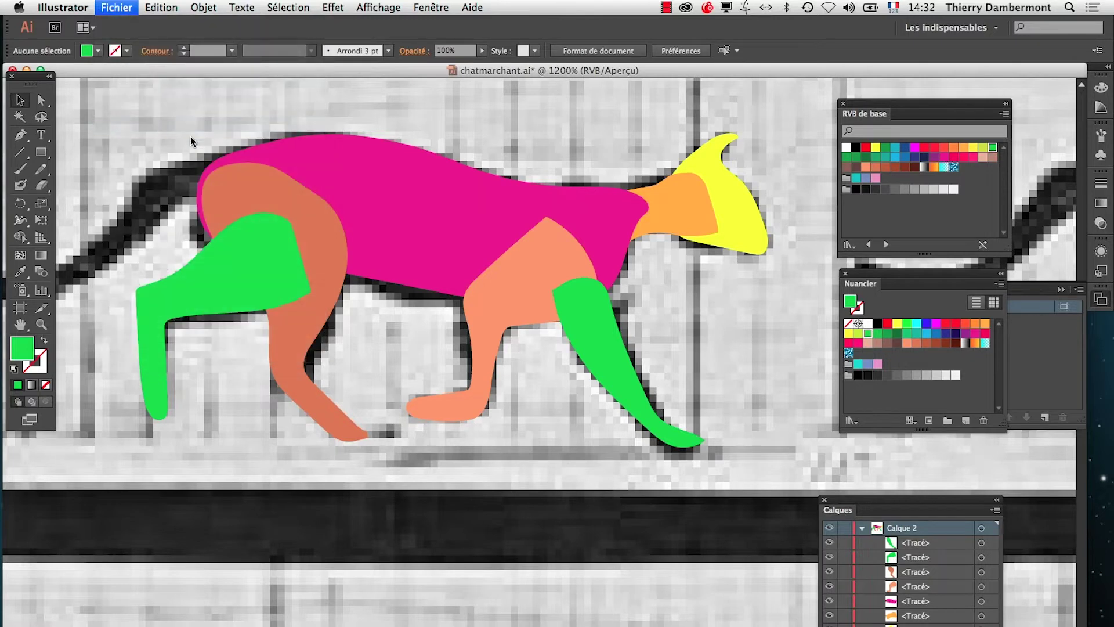
key(Right)
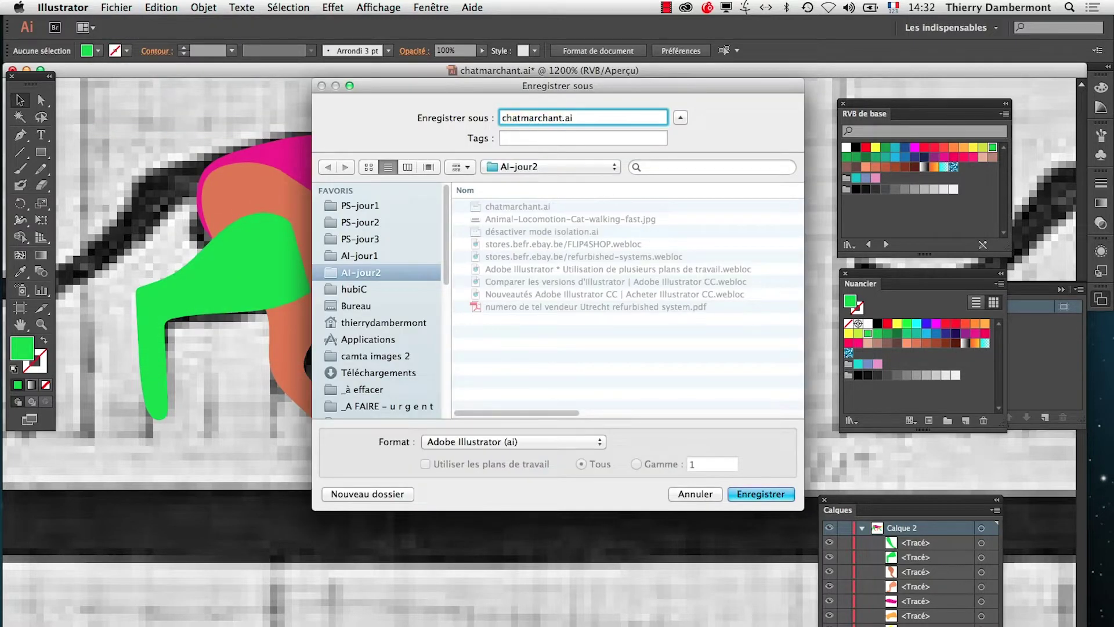
text(-02)
click(758, 492)
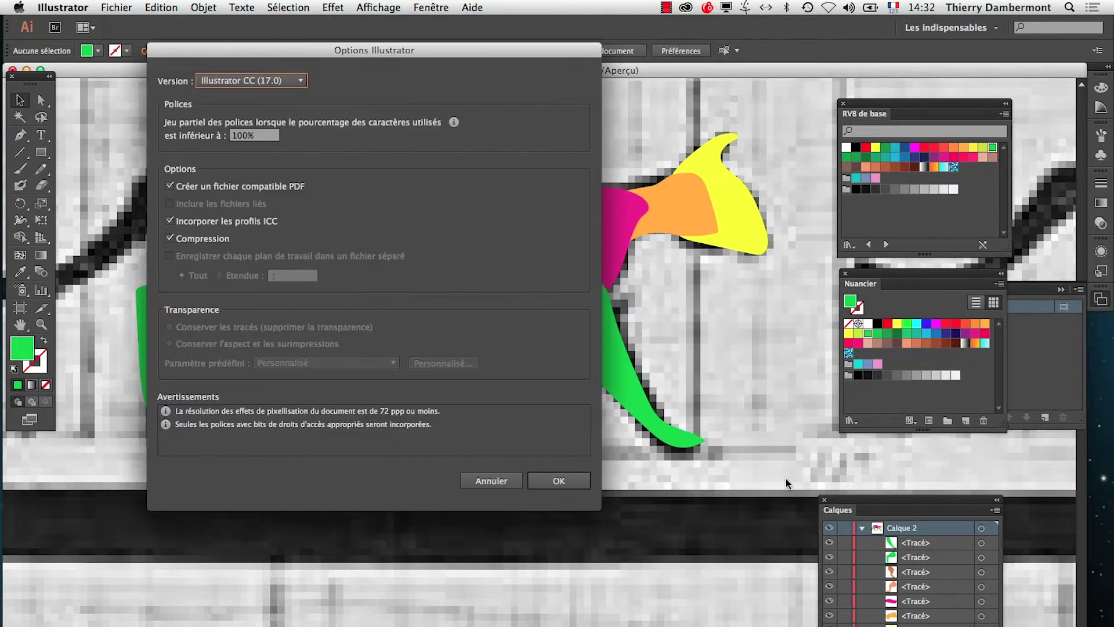
click(568, 483)
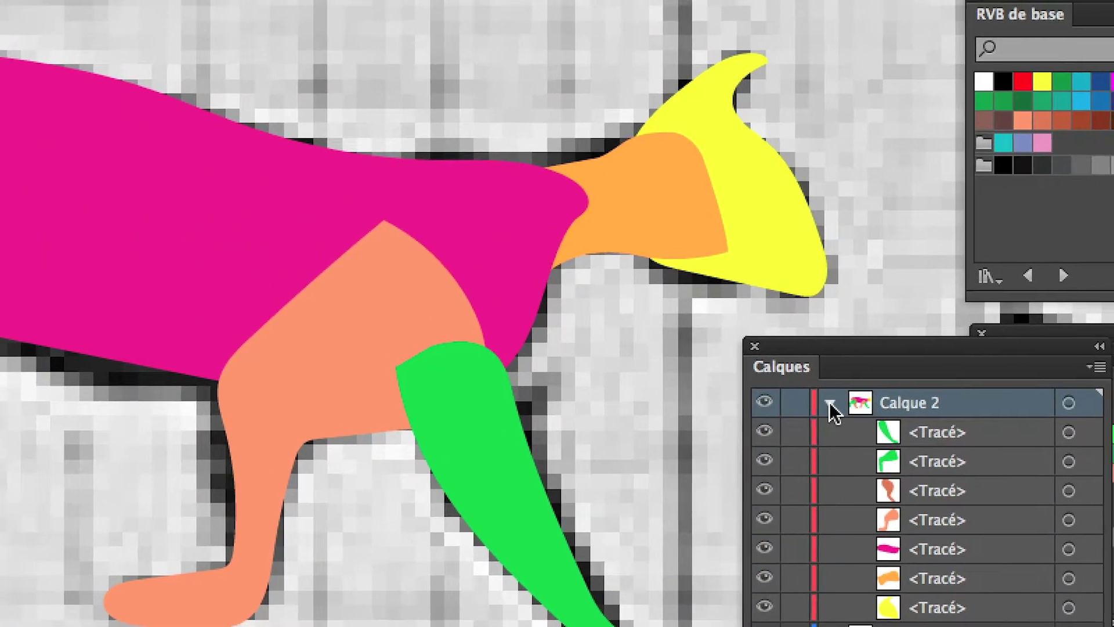
Bring the toolbox near the tail and trace the tail with the Pencil as an open path about 13.1 × 5.1 mm, ending inside the hindquarters.
click(788, 415)
click(830, 403)
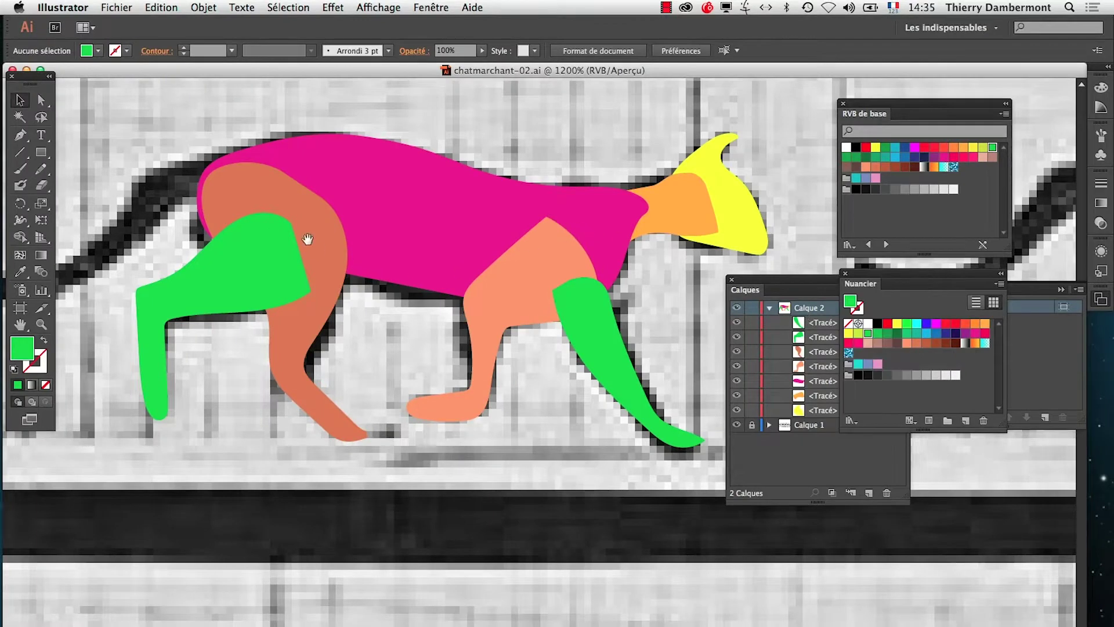
drag(308, 239, 547, 227)
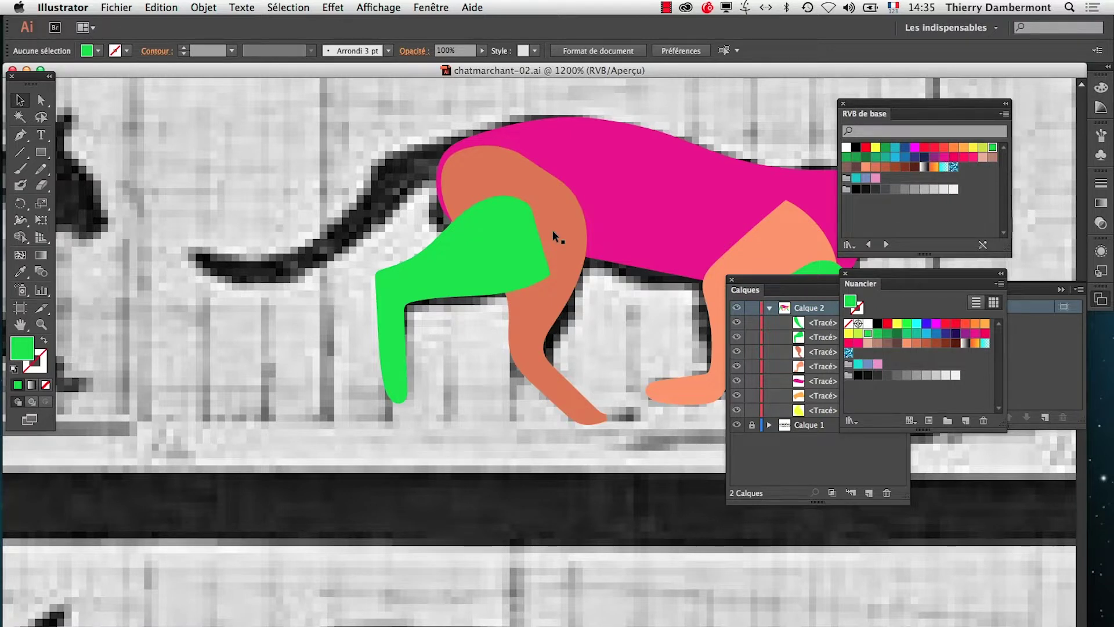
drag(34, 78, 120, 129)
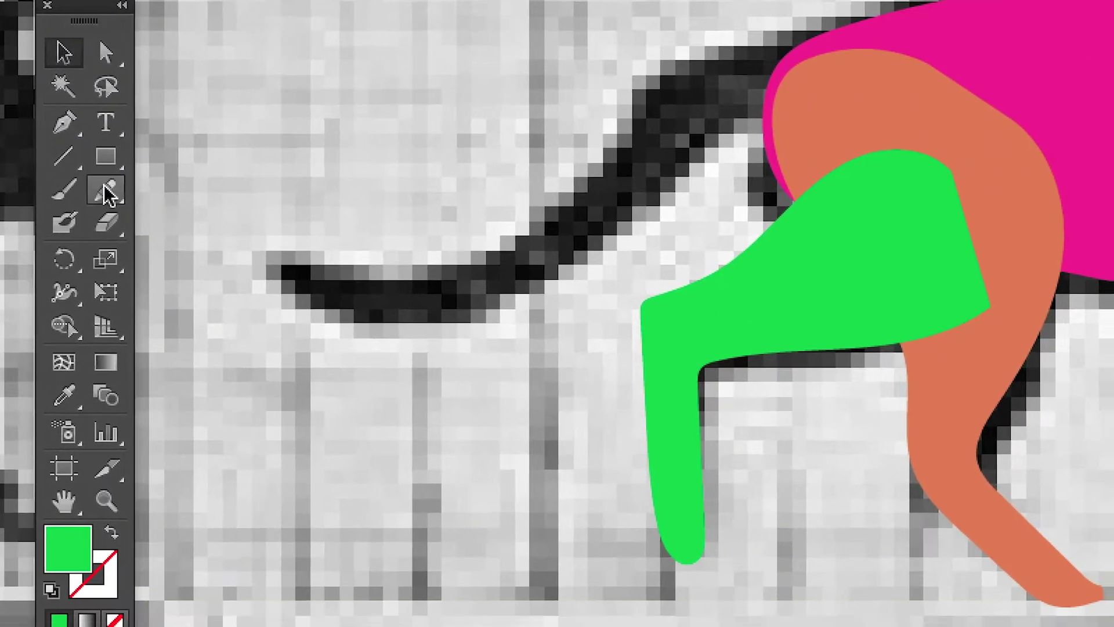
click(108, 195)
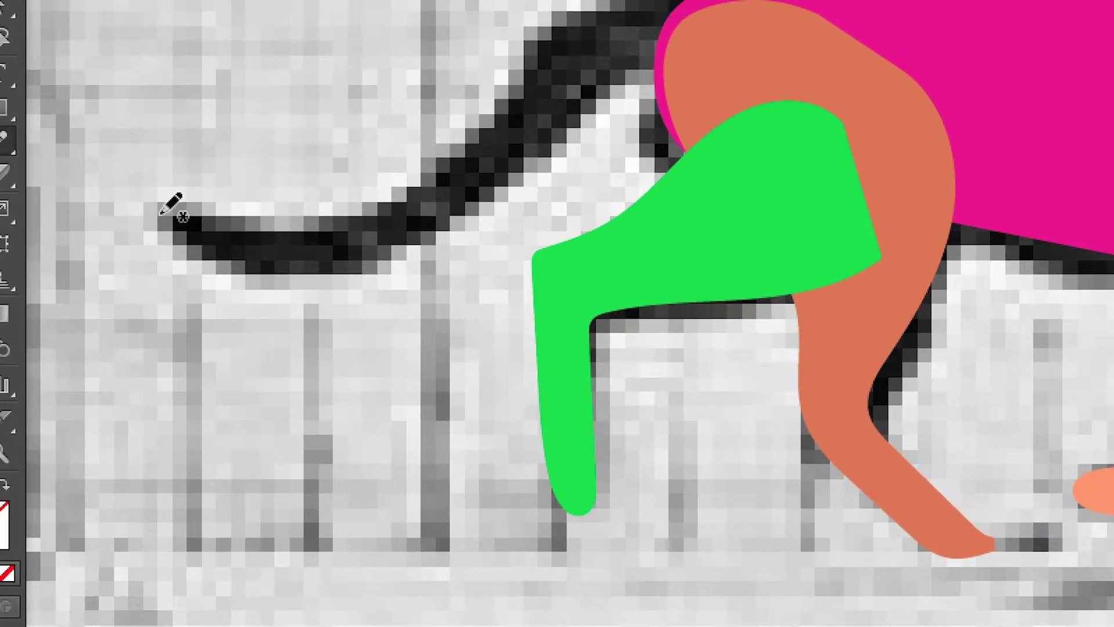
mouse_move(124, 194)
mouse_down()
mouse_move(225, 226)
mouse_move(327, 187)
mouse_move(456, 28)
mouse_up()
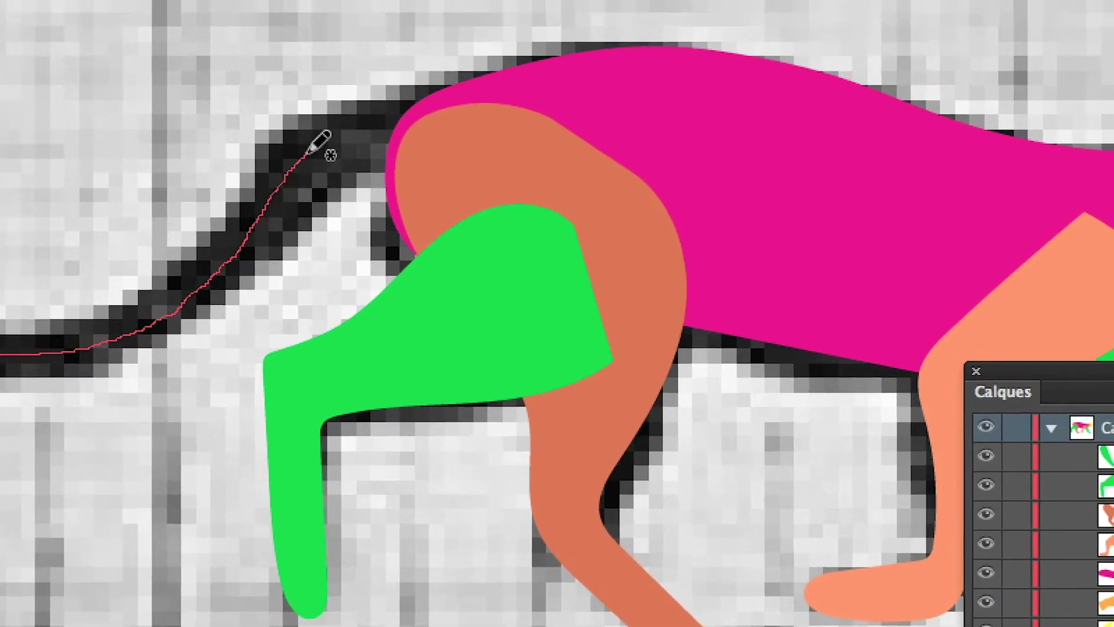
mouse_move(308, 153)
mouse_down()
mouse_move(406, 111)
mouse_move(513, 169)
mouse_up()
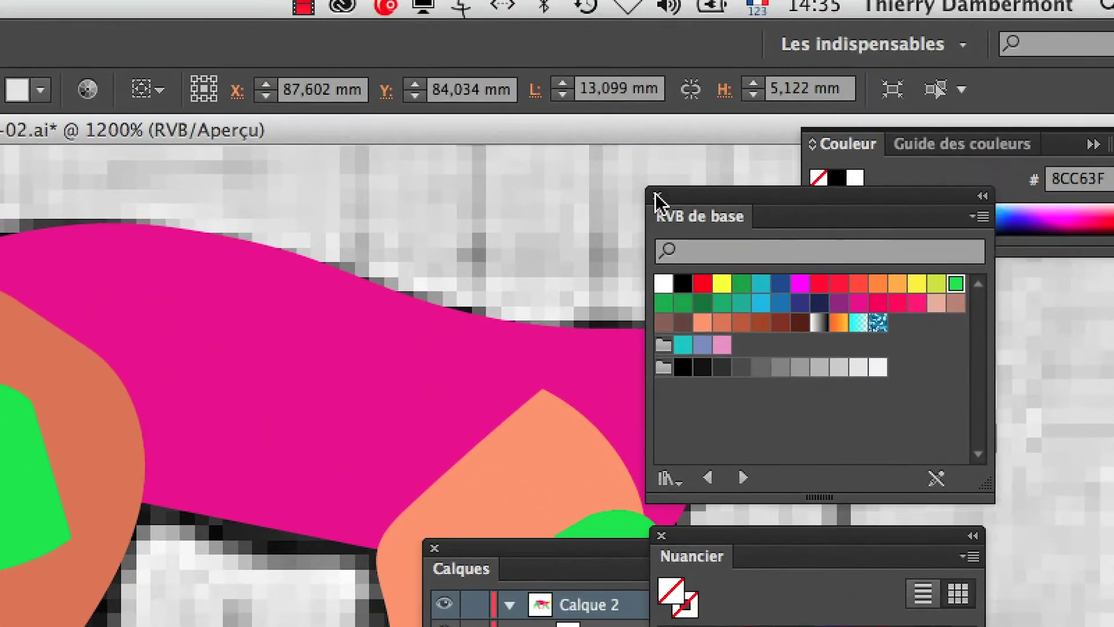
Close the RVB de base swatches and place the Nuancier swatches just below the tail.
click(656, 198)
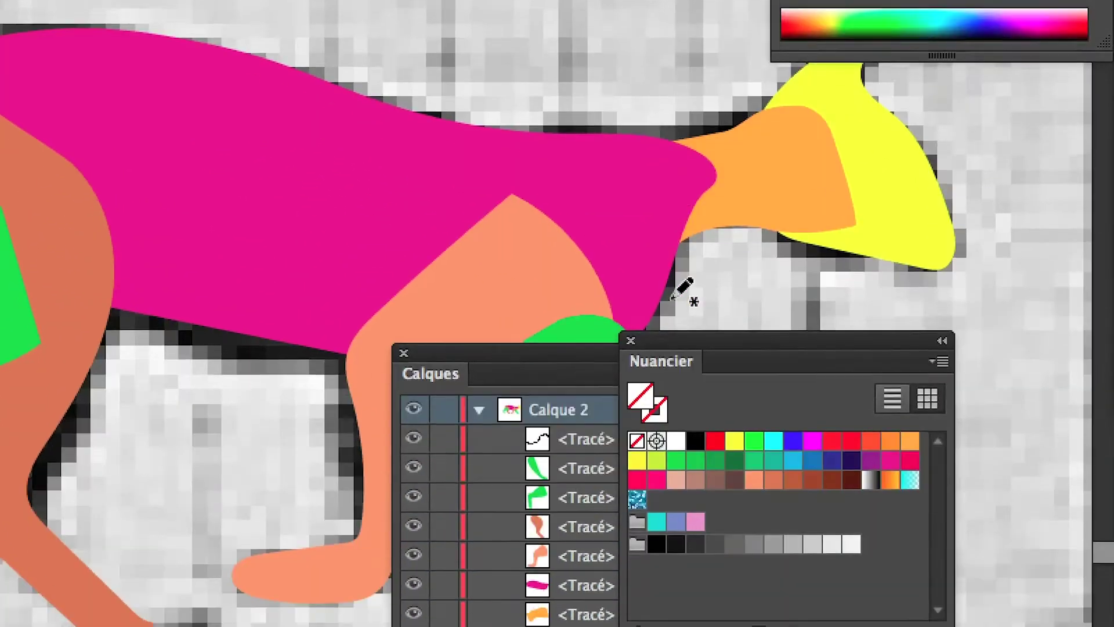
drag(716, 532, 249, 402)
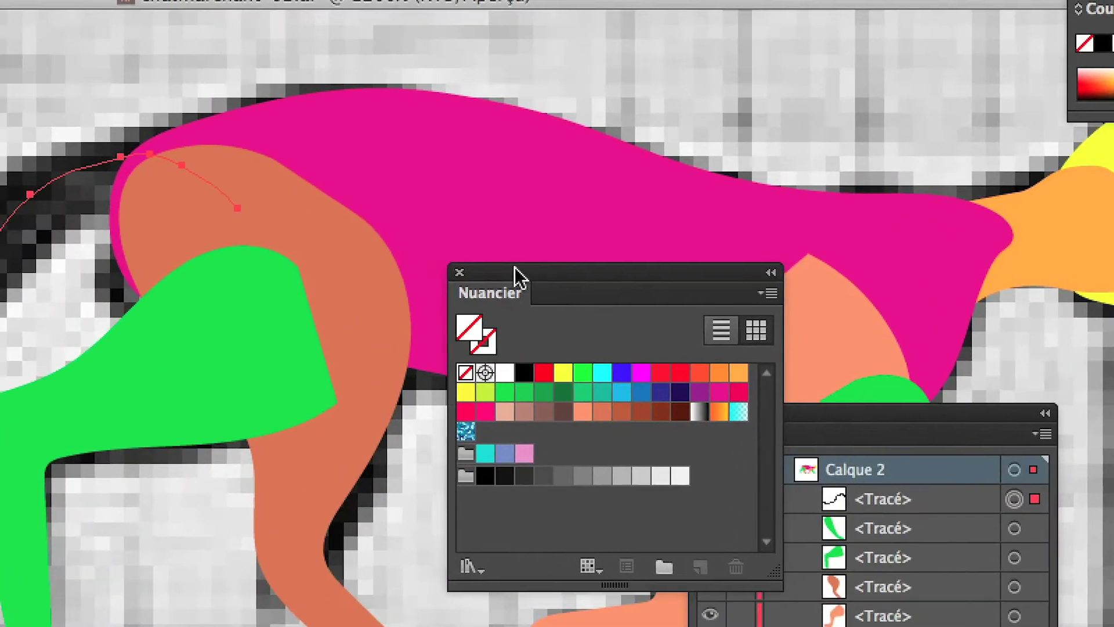
drag(514, 272, 174, 290)
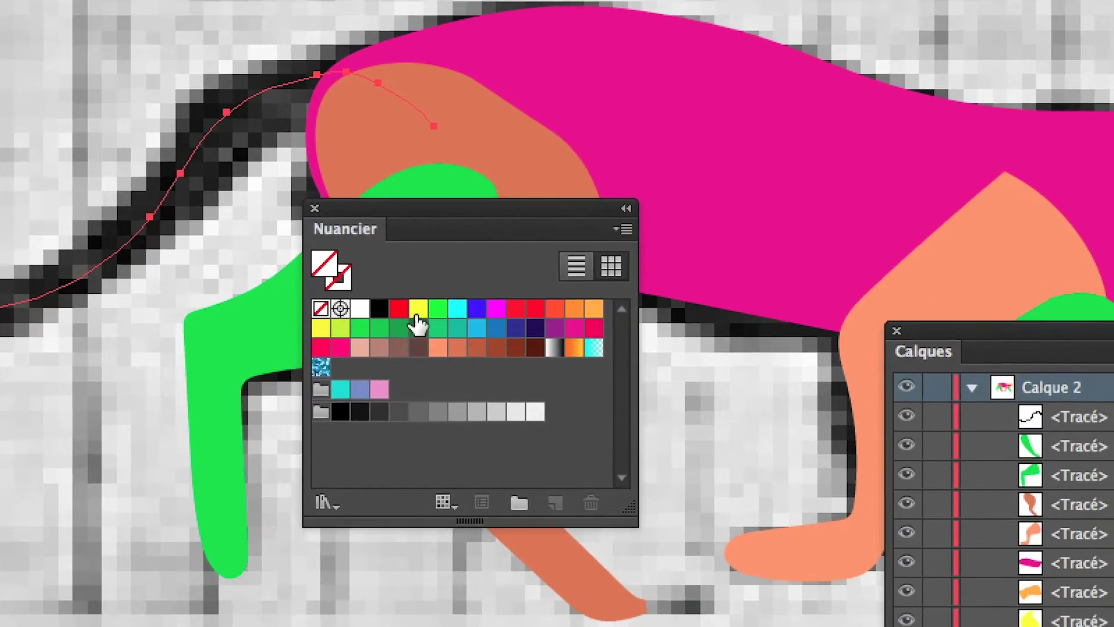
Try yellow and cyan fills on the open tail path, and set its fill back to none.
click(432, 316)
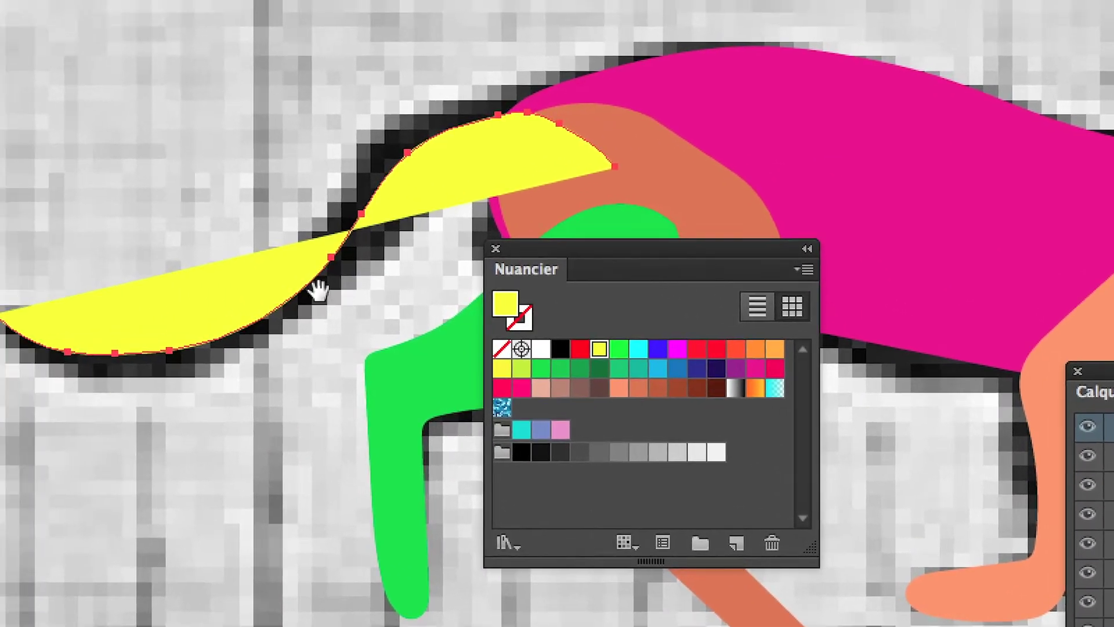
drag(189, 262, 376, 161)
click(510, 320)
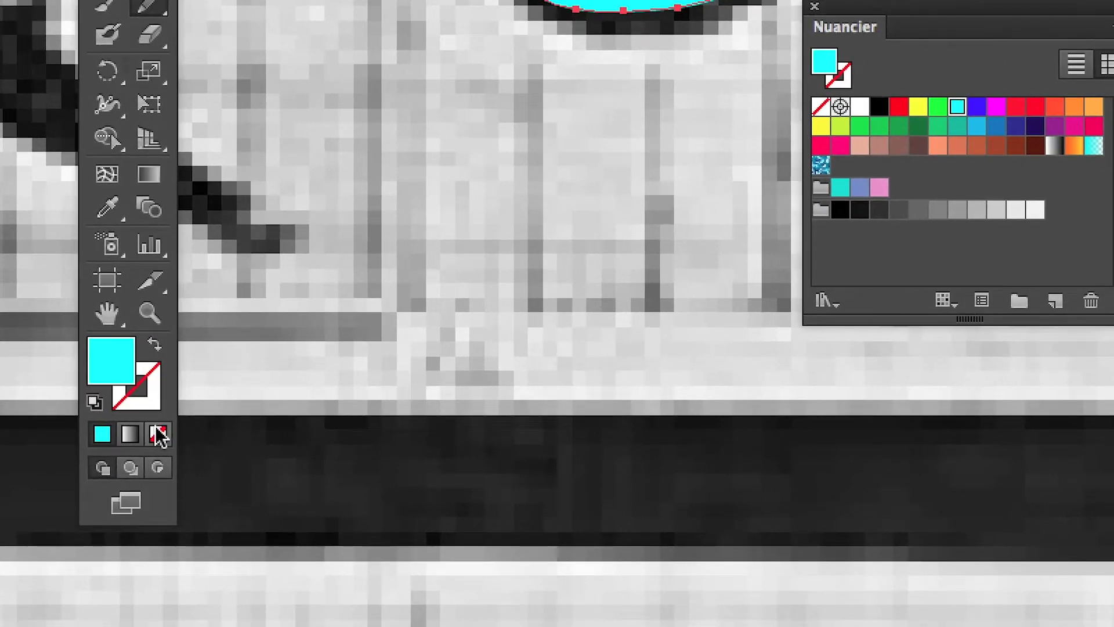
click(159, 434)
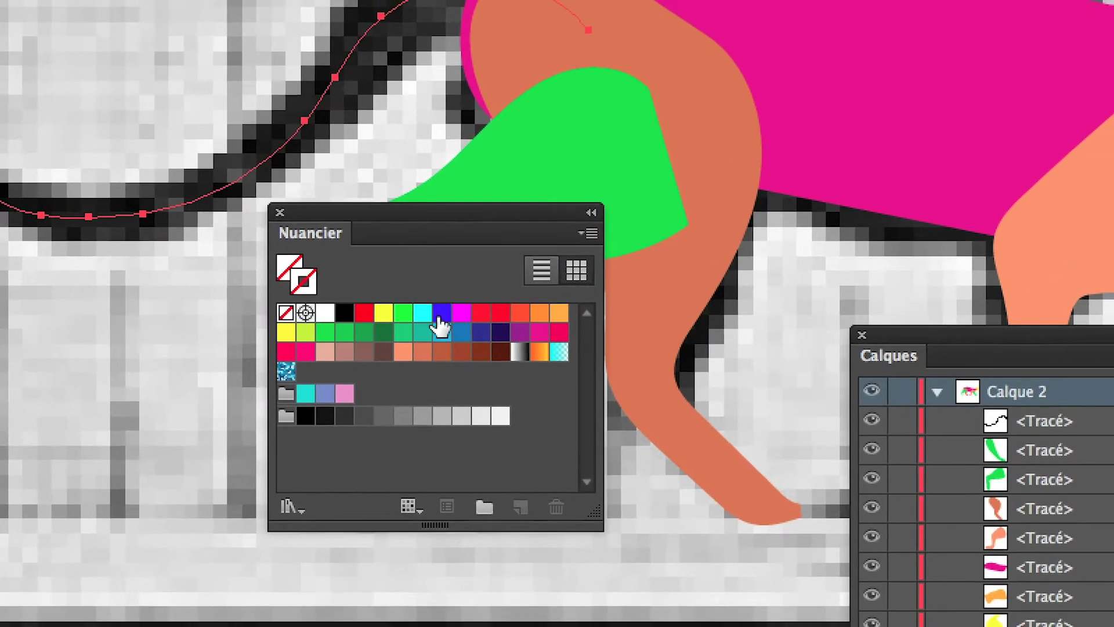
Give the tail path a cyan stroke with a weight of 3 pt.
click(437, 309)
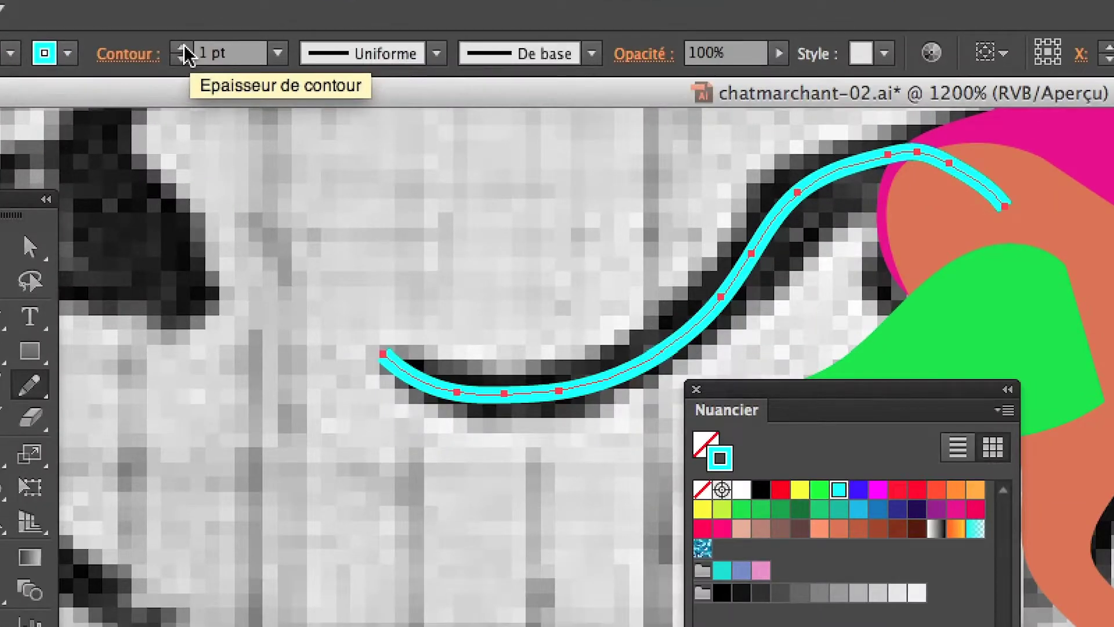
click(183, 48)
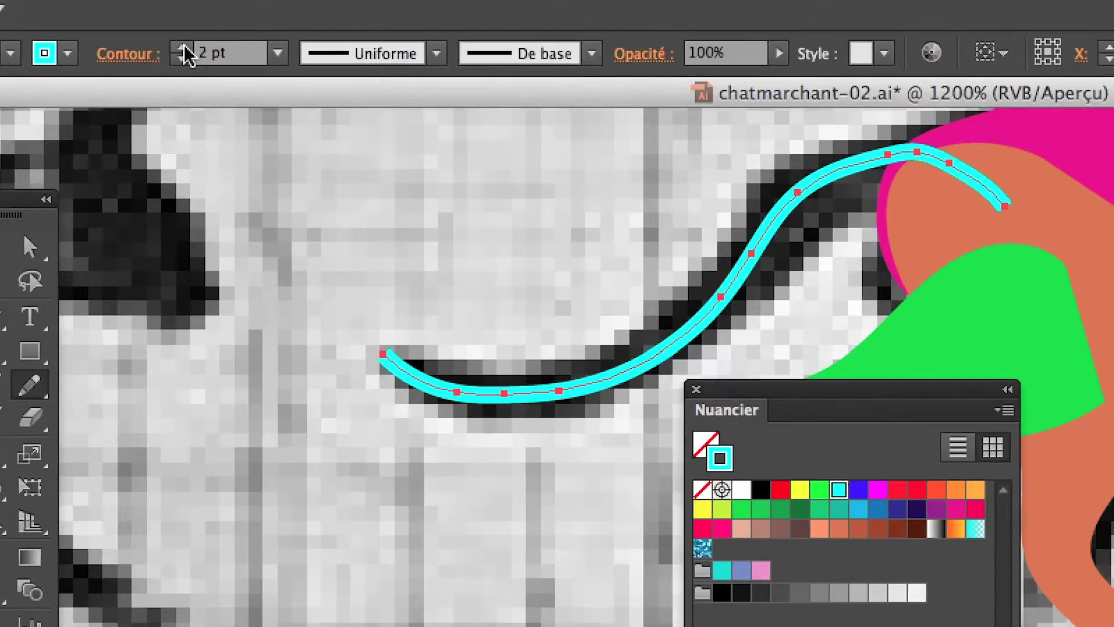
click(183, 47)
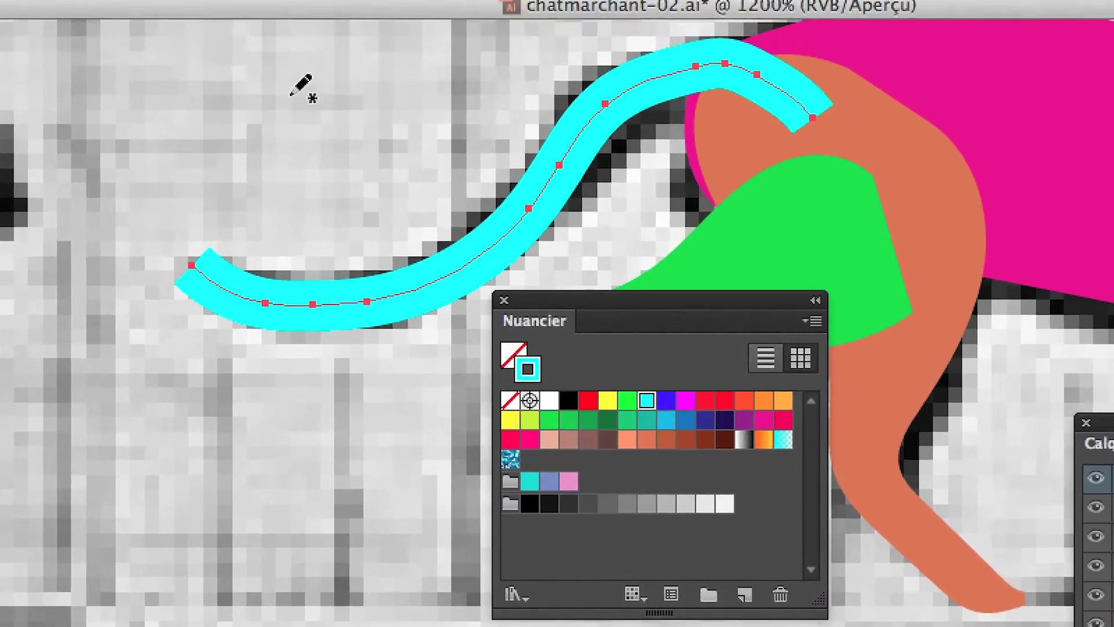
Float the Contour settings beside the tail with all options shown, and give the tail stroke round caps.
click(359, 16)
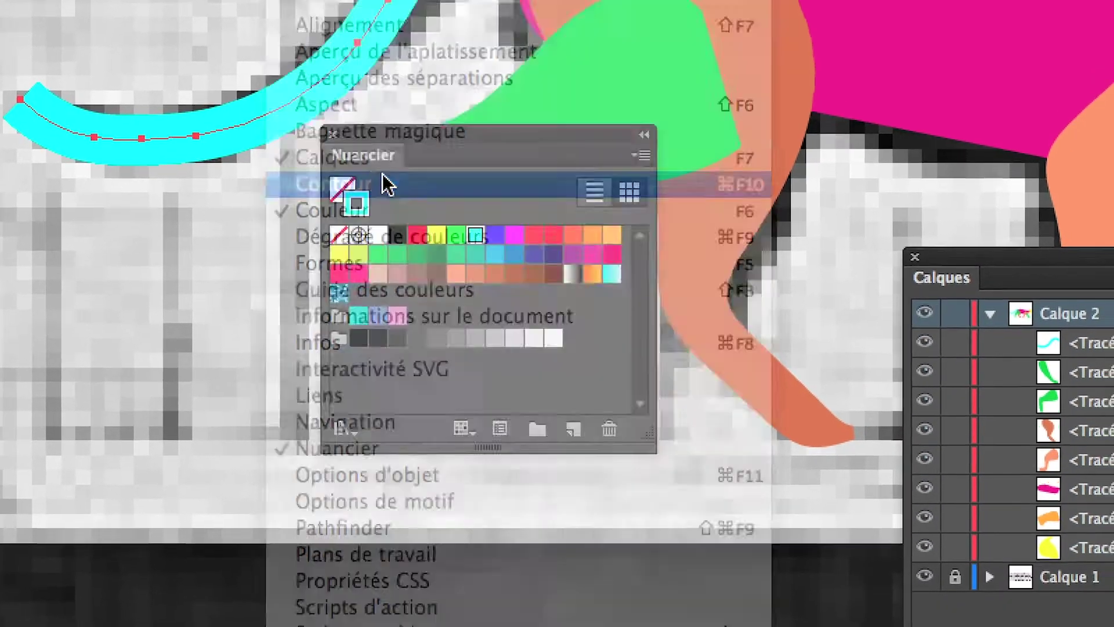
click(387, 184)
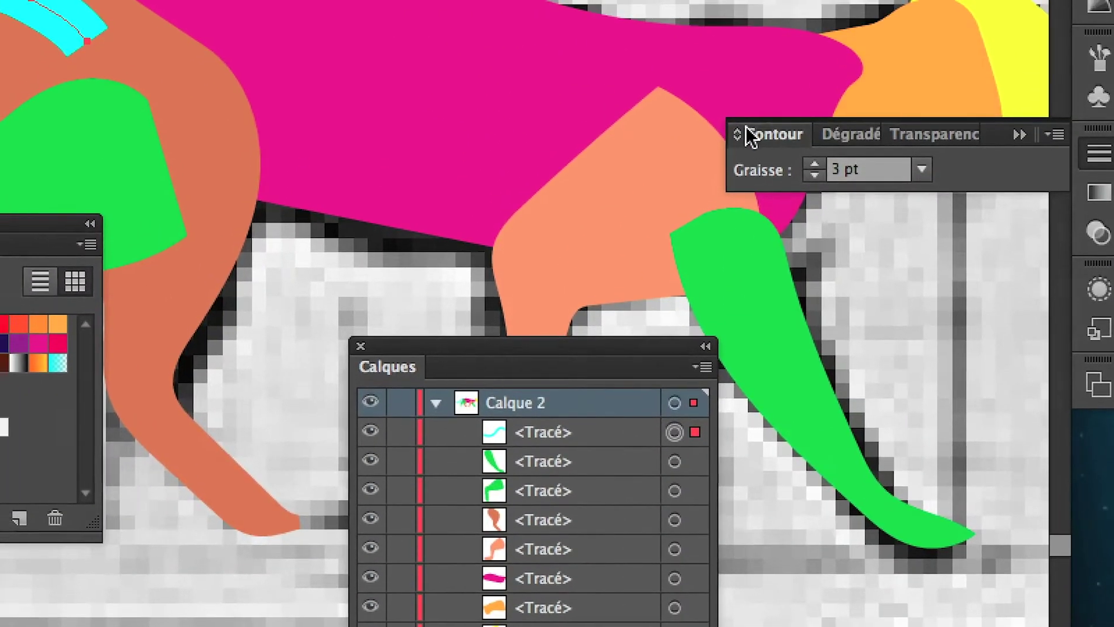
drag(752, 130, 83, 74)
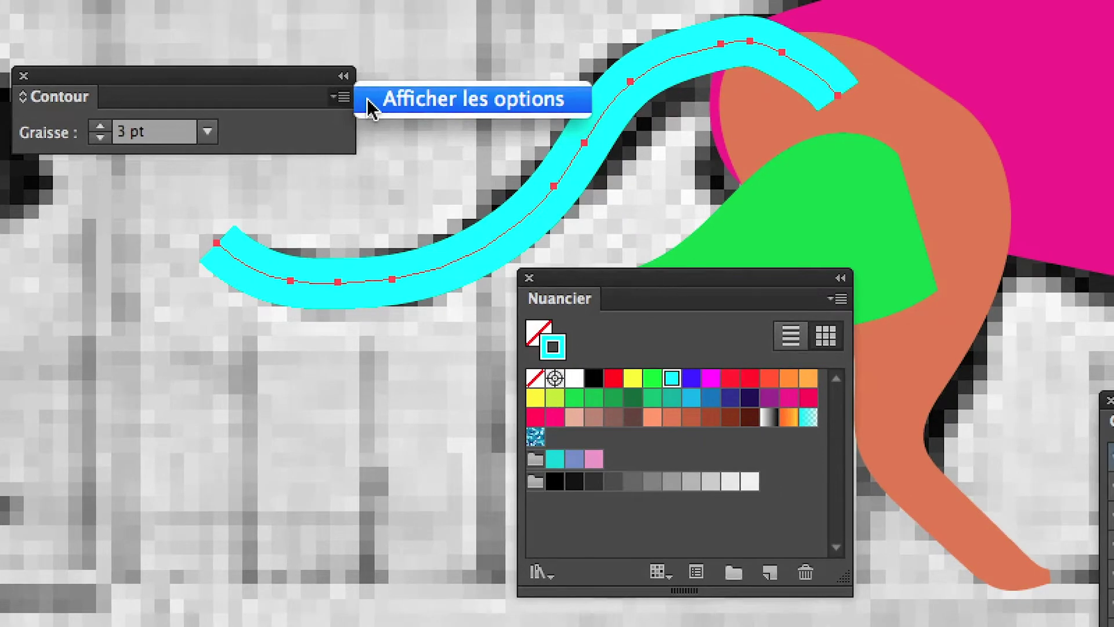
click(383, 100)
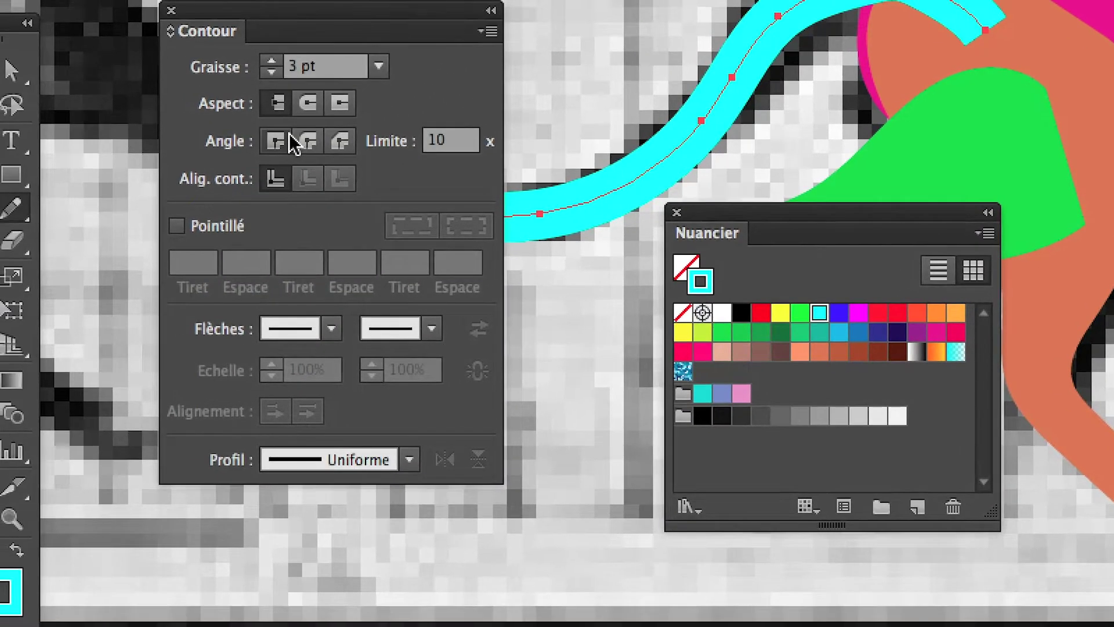
click(308, 109)
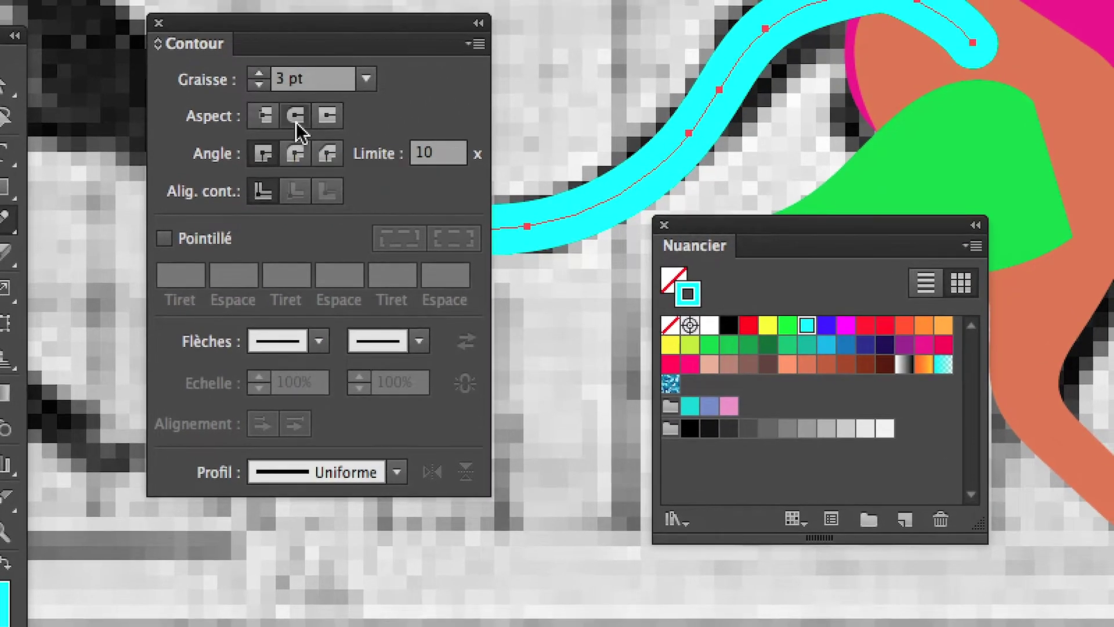
drag(278, 27, 36, 15)
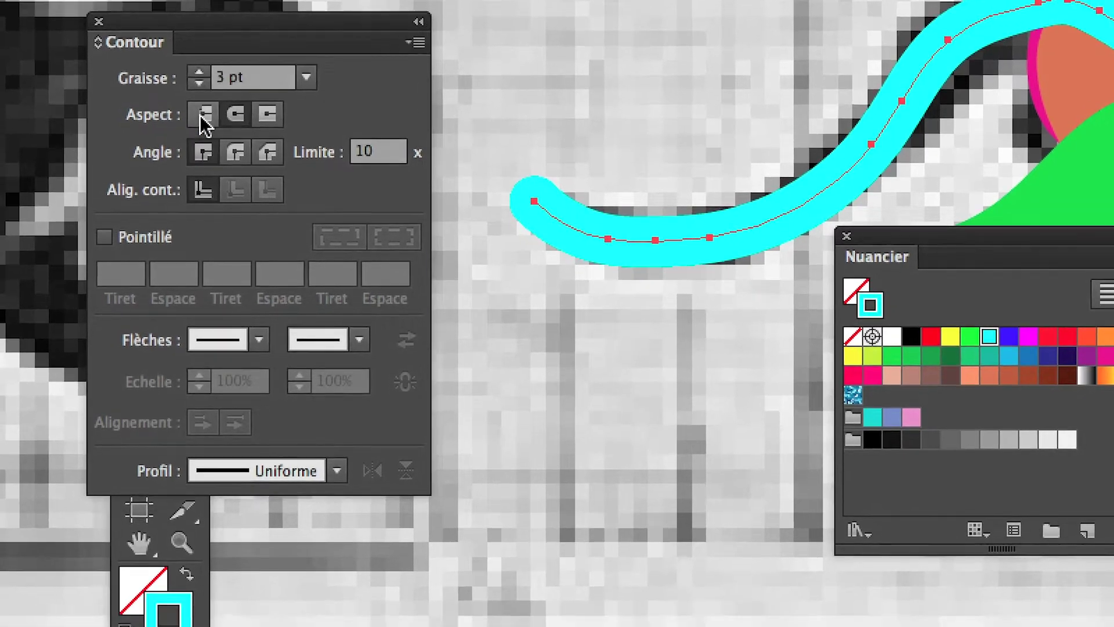
Compare butt and round caps on the tail stroke, finishing with round caps.
click(203, 122)
click(232, 120)
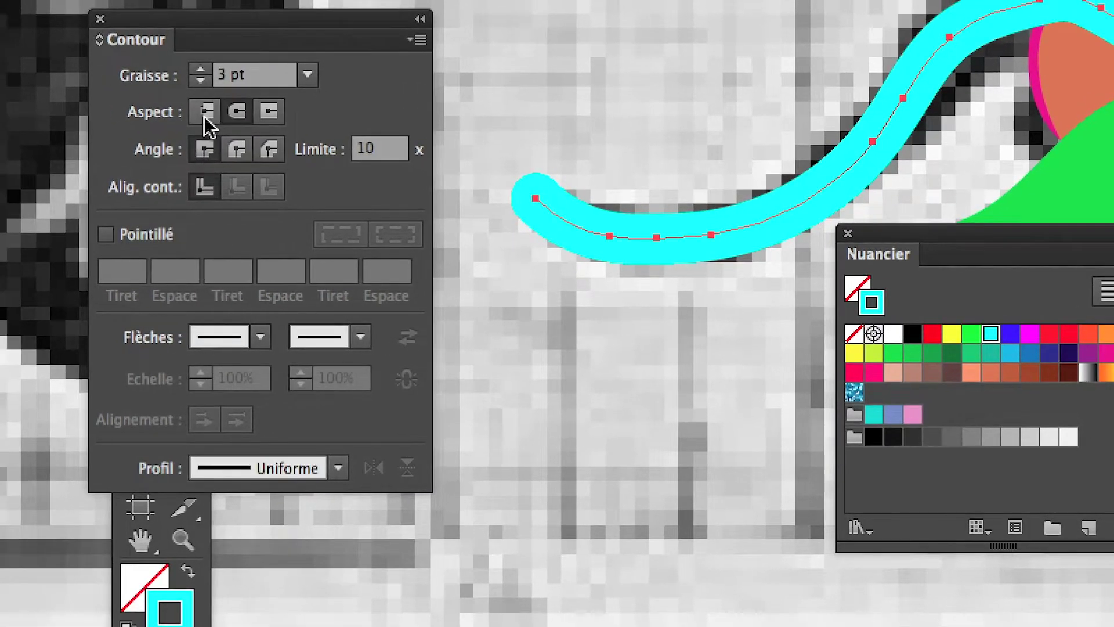
click(184, 115)
click(214, 117)
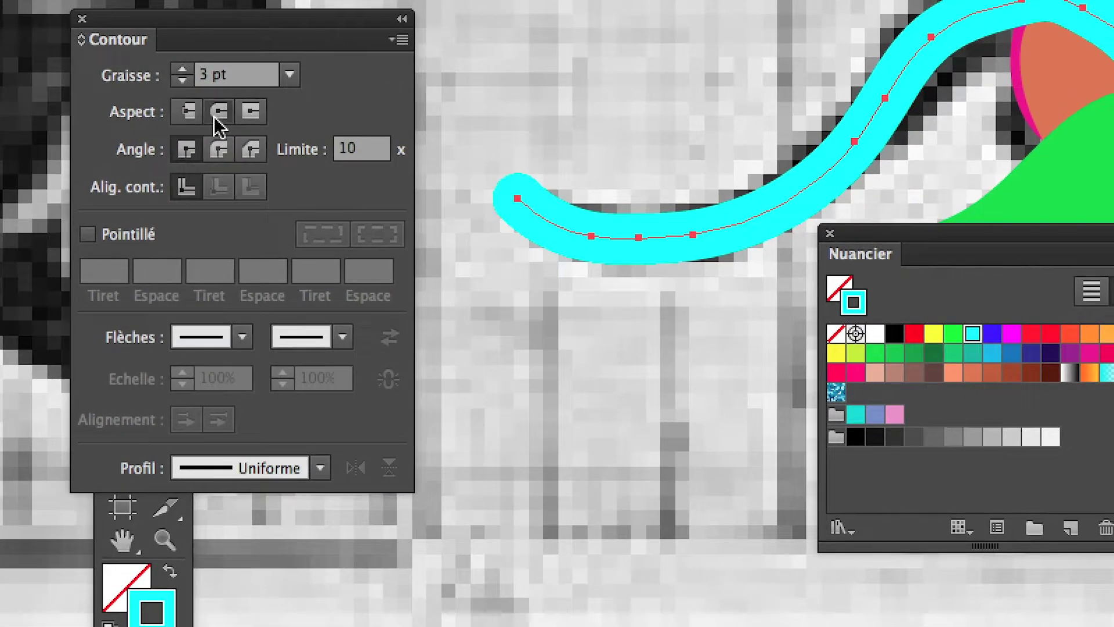
click(190, 114)
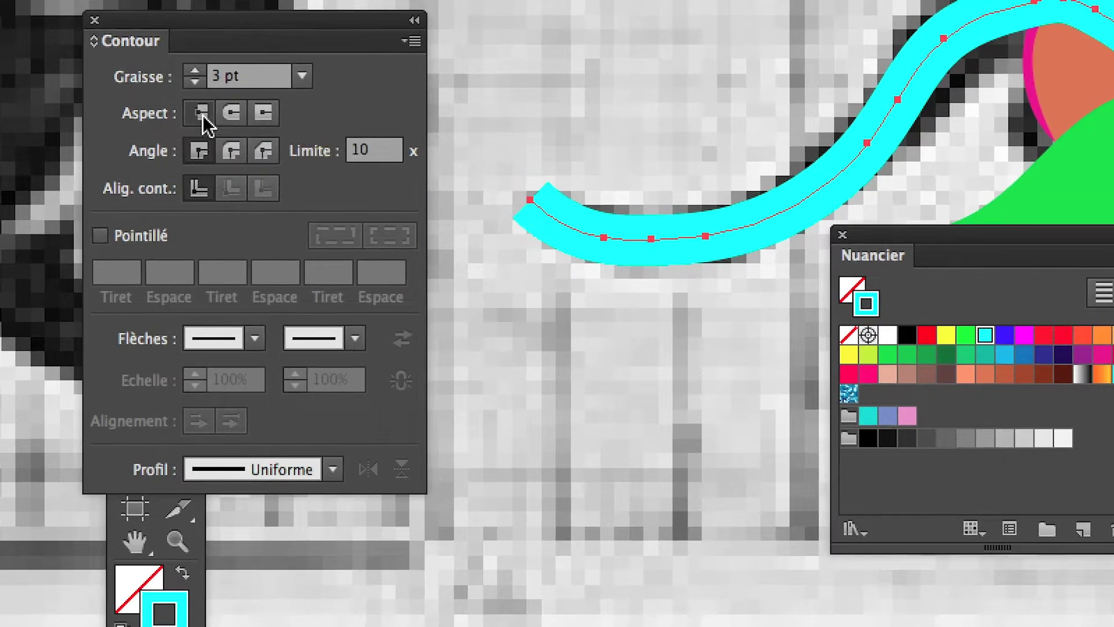
click(231, 113)
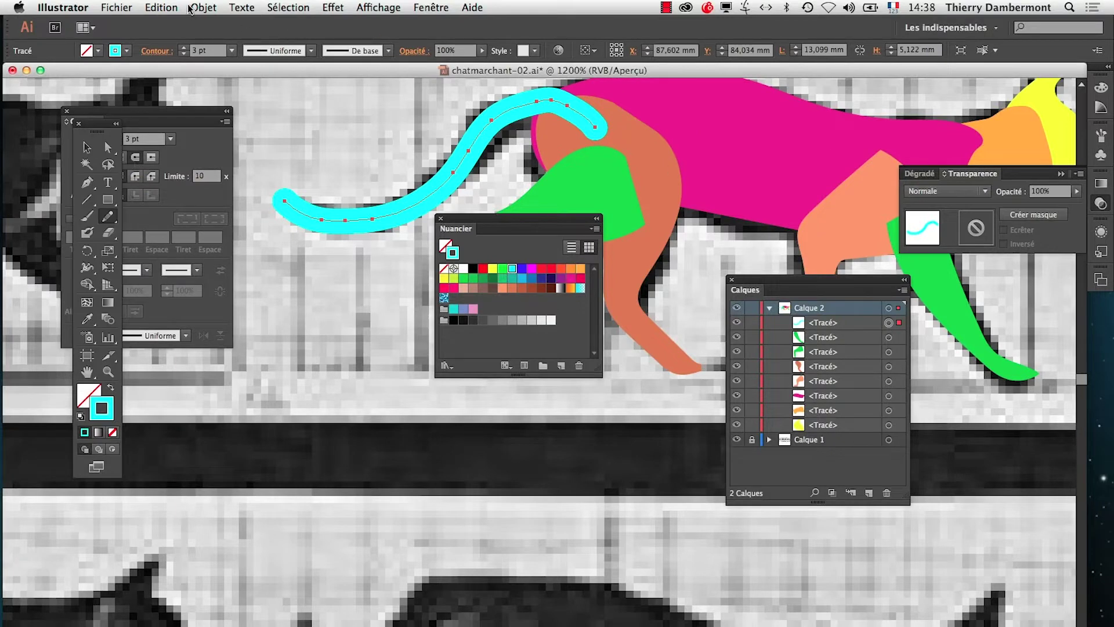
Save the document, and move the Nuancier swatches and the layer list below the traced cat.
click(116, 8)
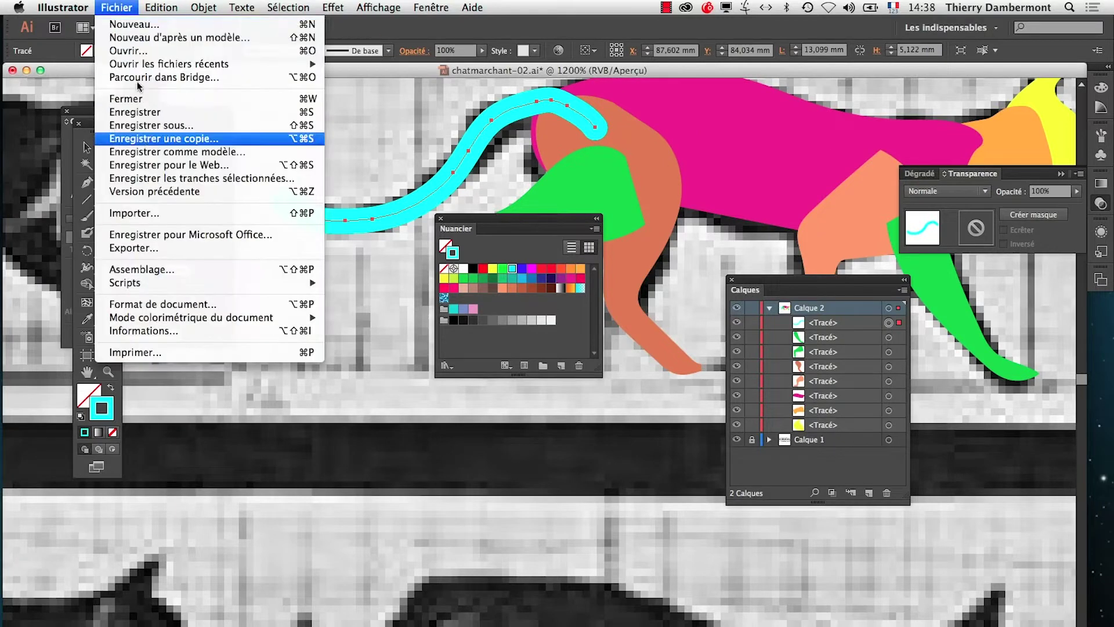
click(139, 112)
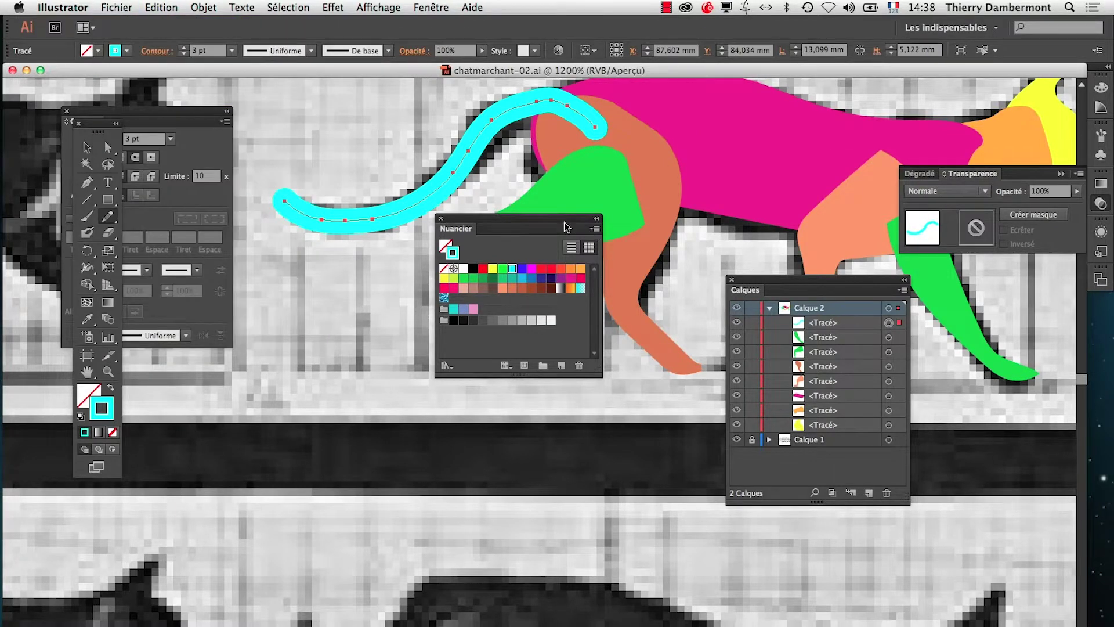
drag(567, 226, 354, 431)
drag(775, 290, 773, 450)
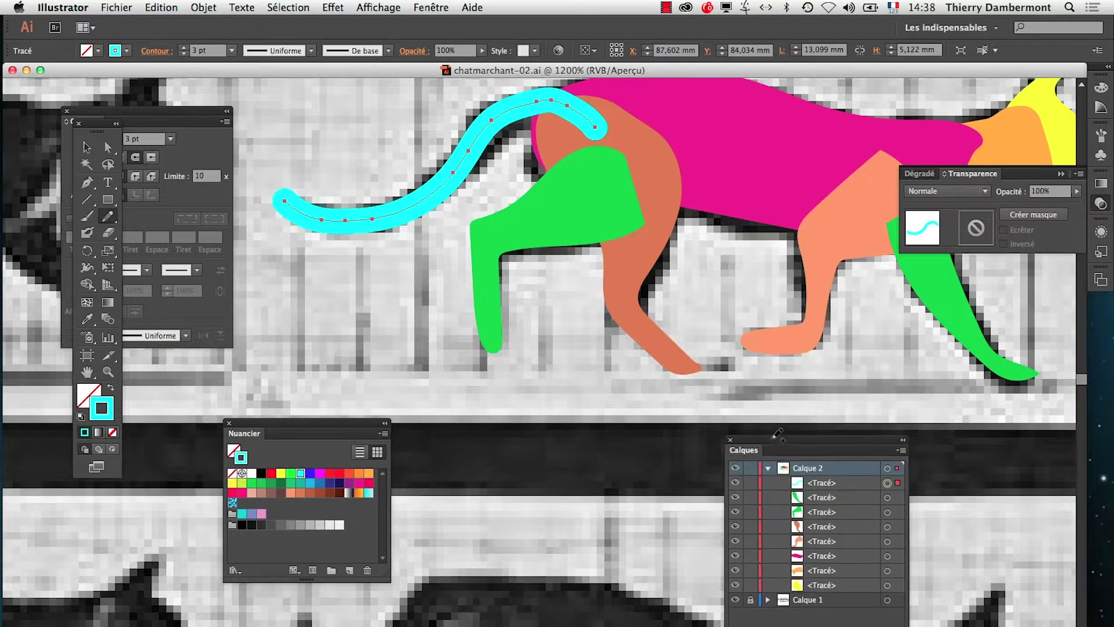
Bring the whole traced cat into view and collapse Calque 2 in the layer list.
alt+click(641, 293)
drag(645, 325, 505, 212)
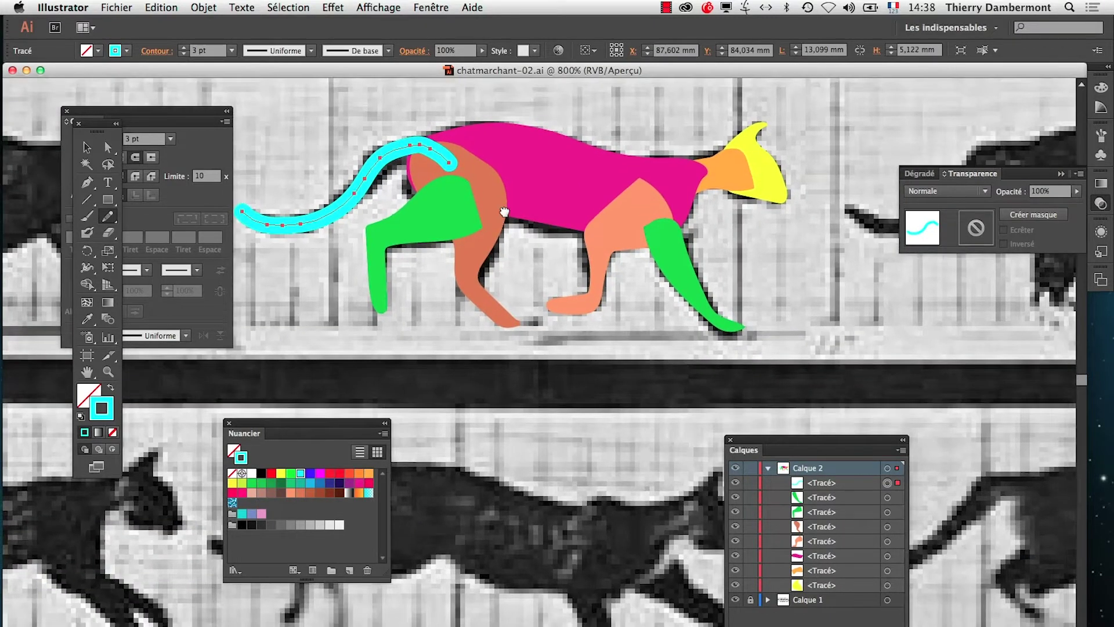
click(768, 467)
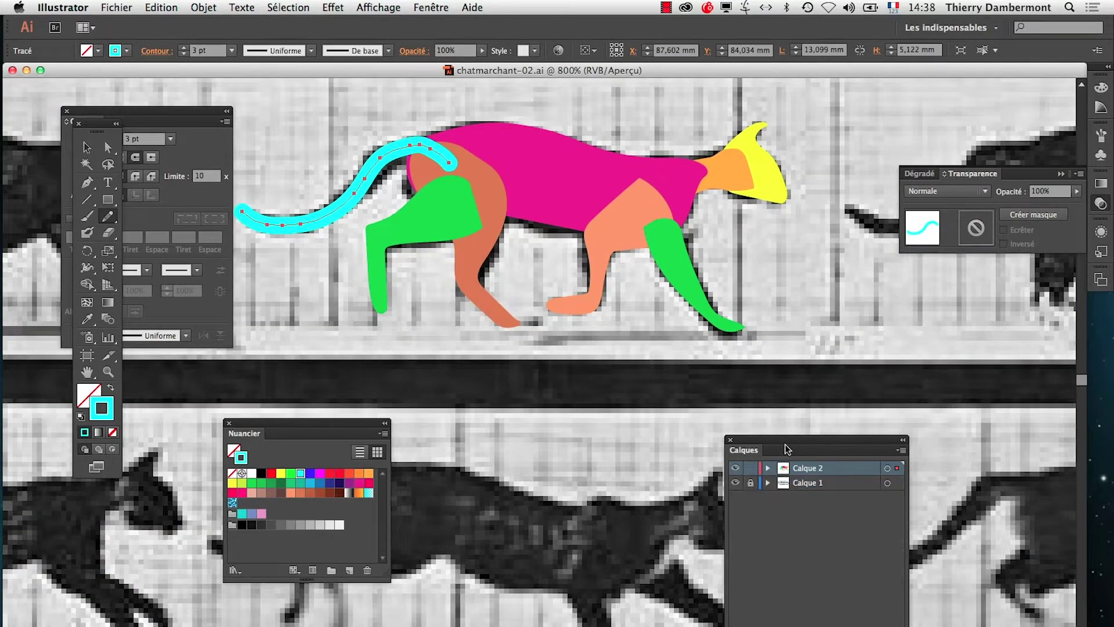
Move and resize the layer list below the cat, and duplicate the Calque 2 layer.
drag(788, 449, 810, 371)
drag(922, 577, 927, 574)
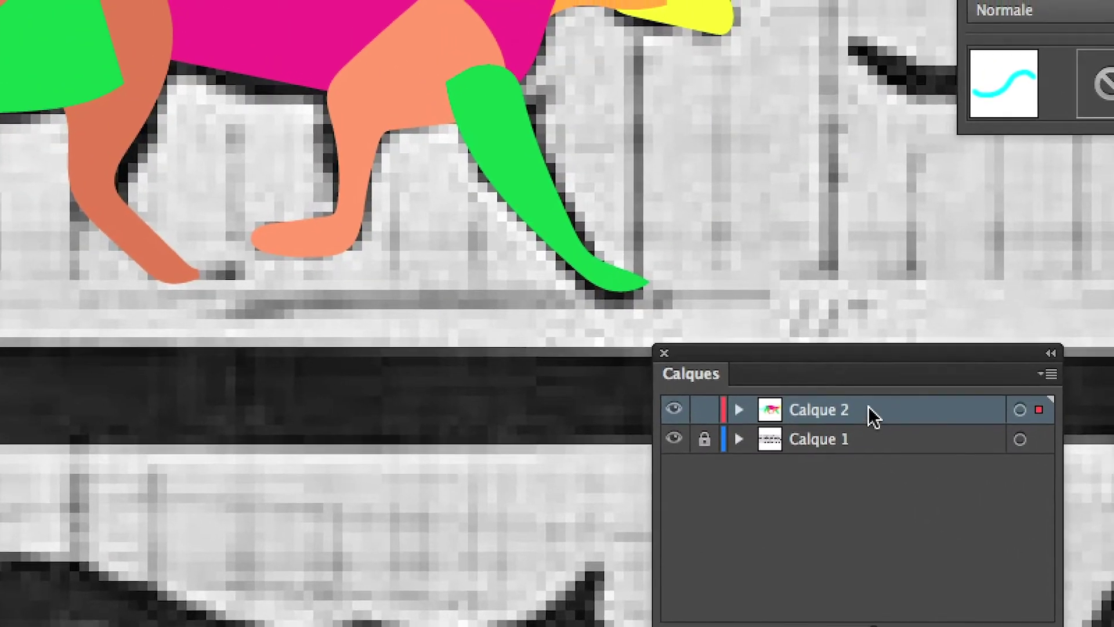
drag(869, 405, 918, 465)
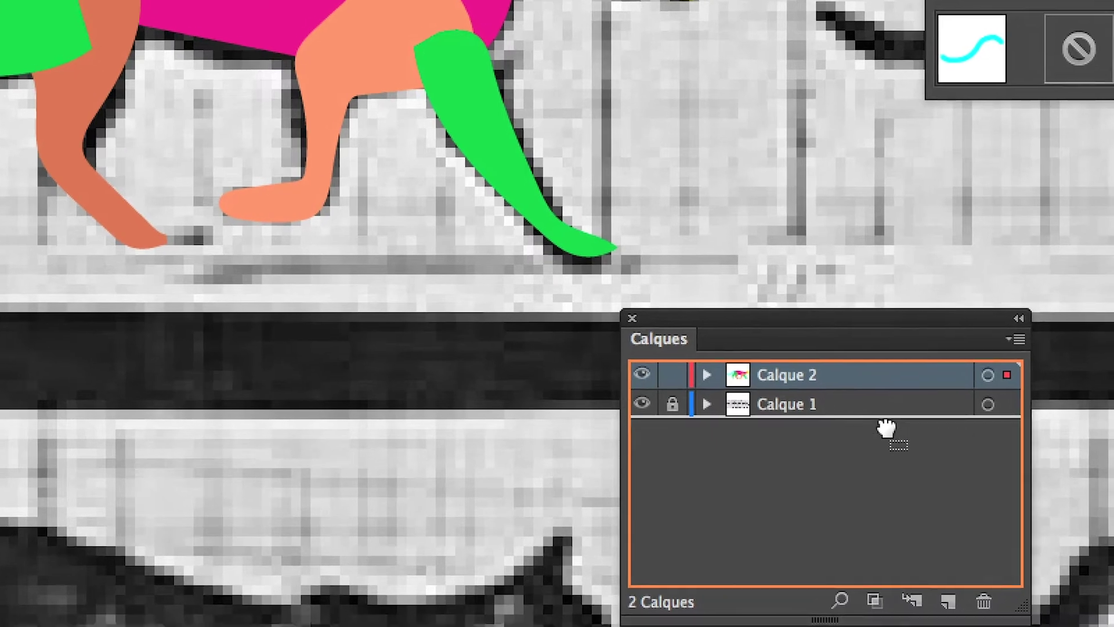
drag(887, 430, 949, 601)
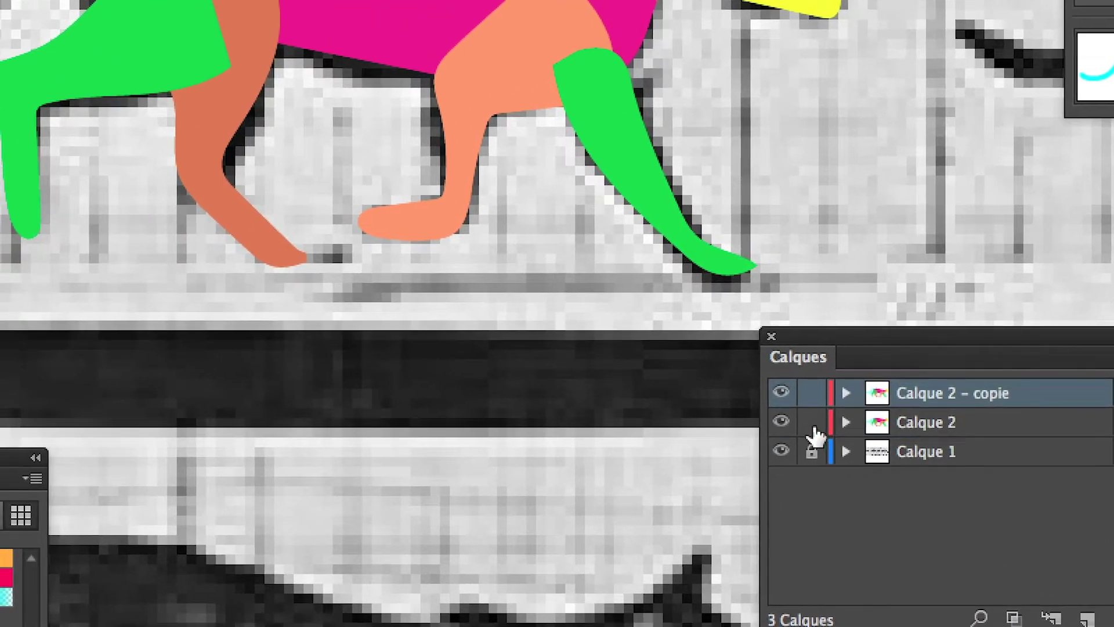
Lock and hide the original Calque 2, rename it "backup de sécurité", and make Calque 2 - copie the active layer.
click(812, 424)
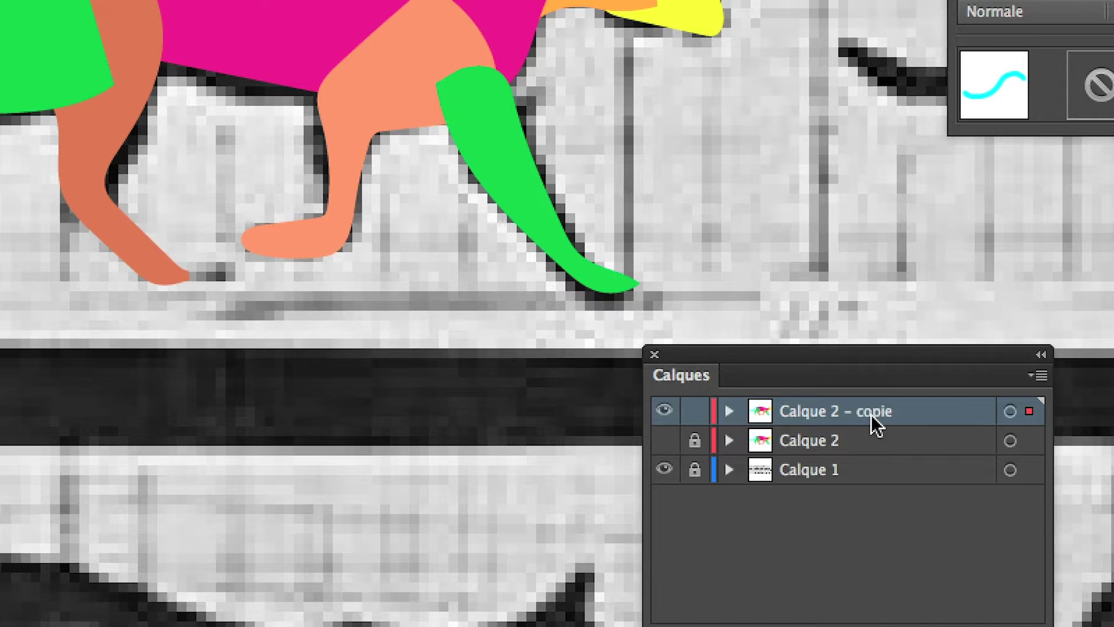
click(822, 441)
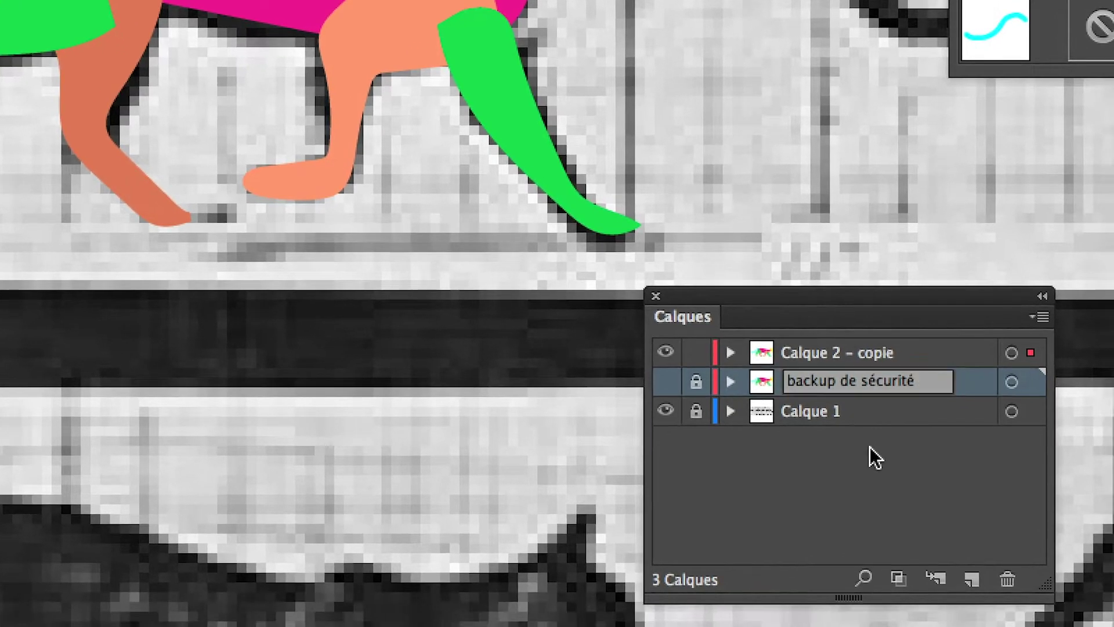
click(905, 480)
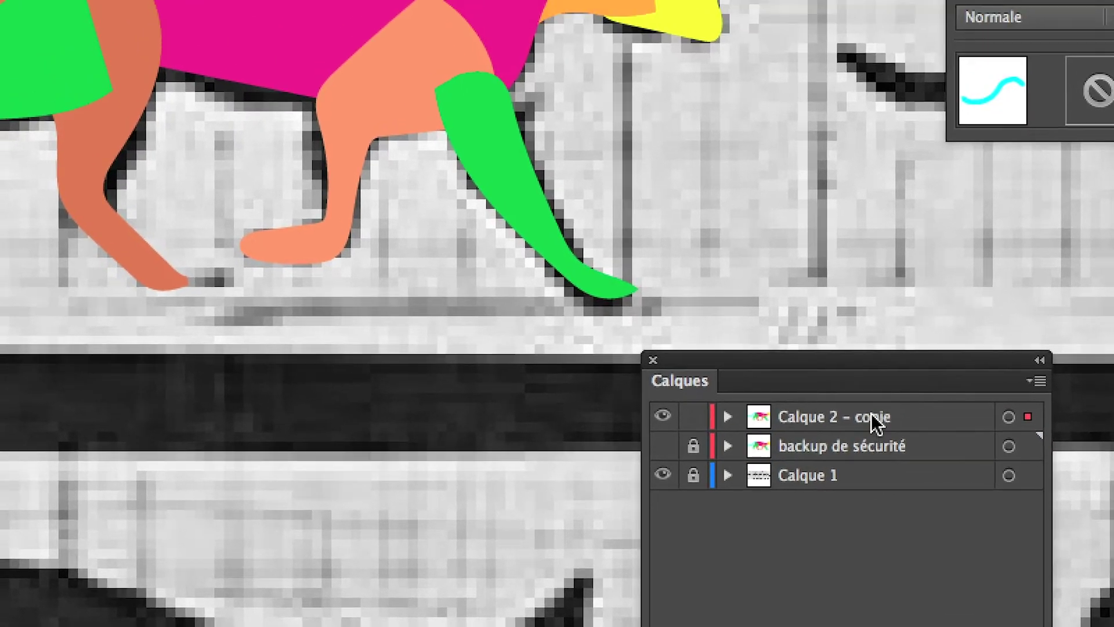
click(871, 414)
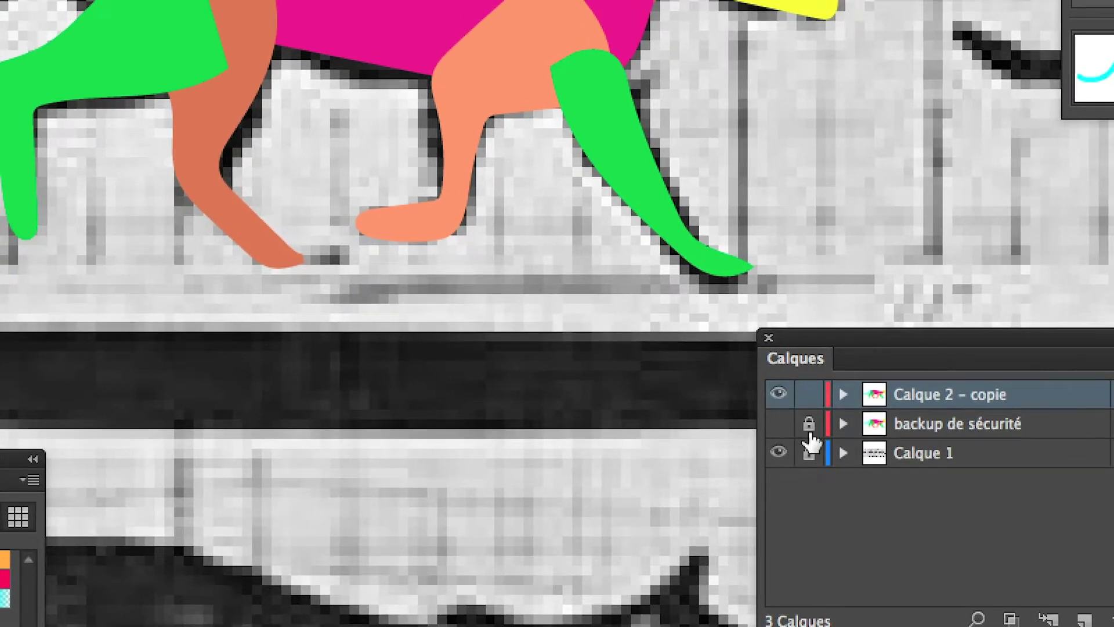
Show the locked backup de sécurité layer briefly and hide it again.
click(809, 448)
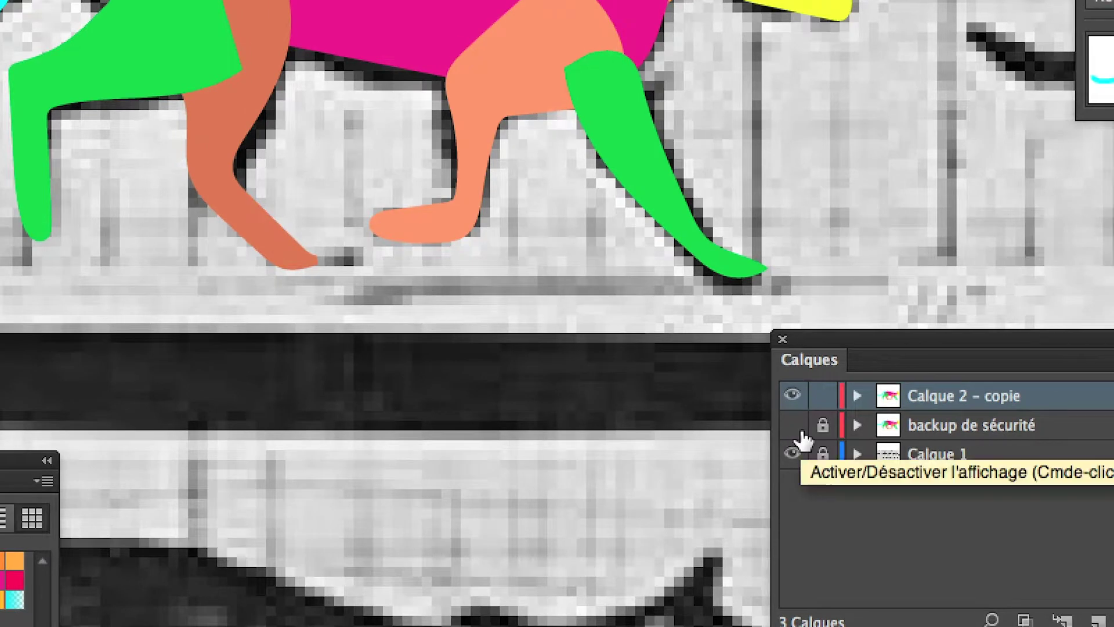
click(807, 452)
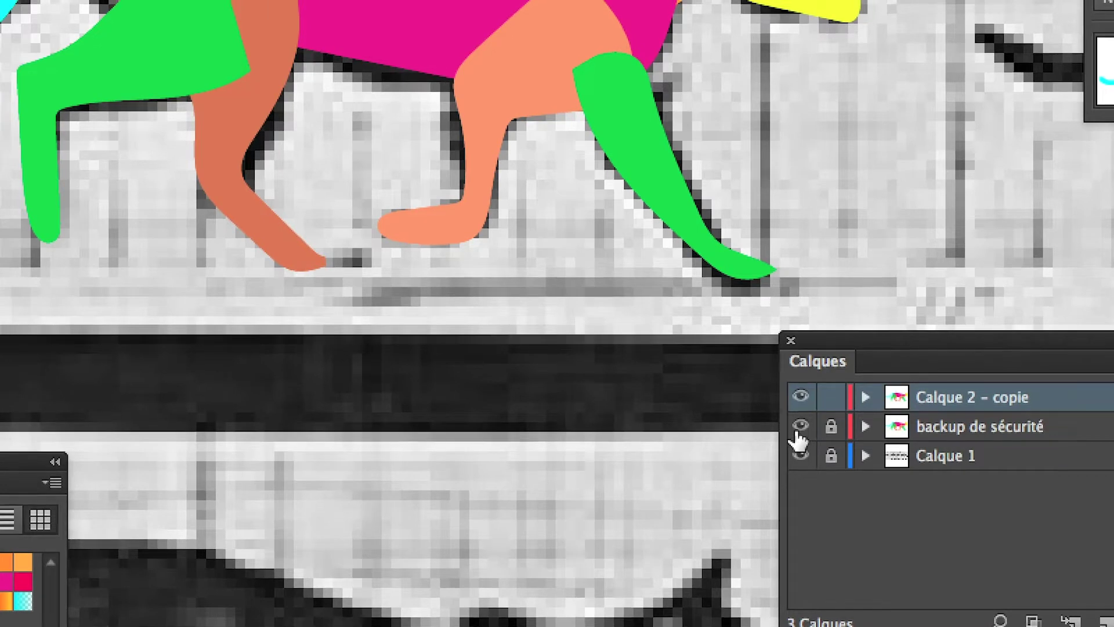
click(800, 424)
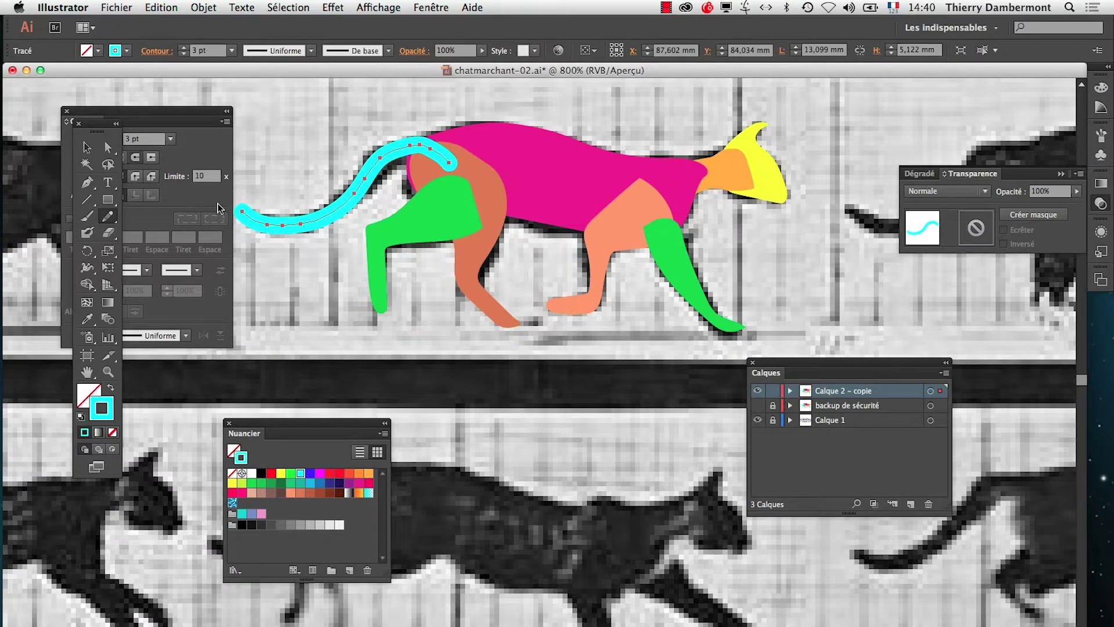
Move the Contour settings below the traced cat, away from the toolbox.
drag(99, 132, 96, 302)
drag(160, 118, 591, 502)
drag(101, 312, 109, 139)
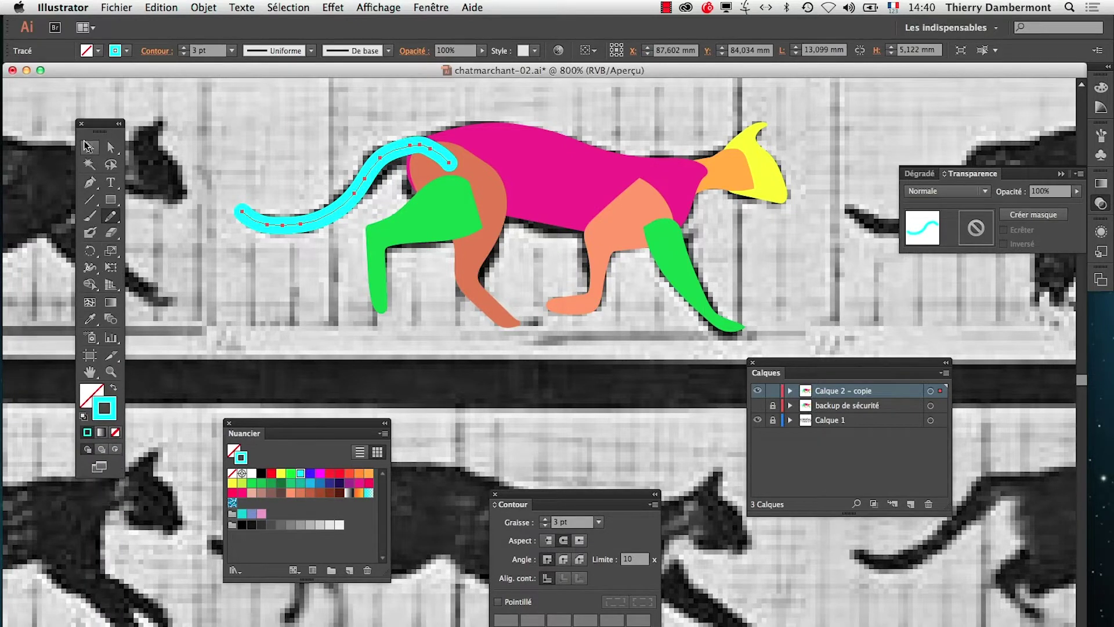
Select all parts of the traced cat and display the Pathfinder options.
click(279, 169)
key(super+a)
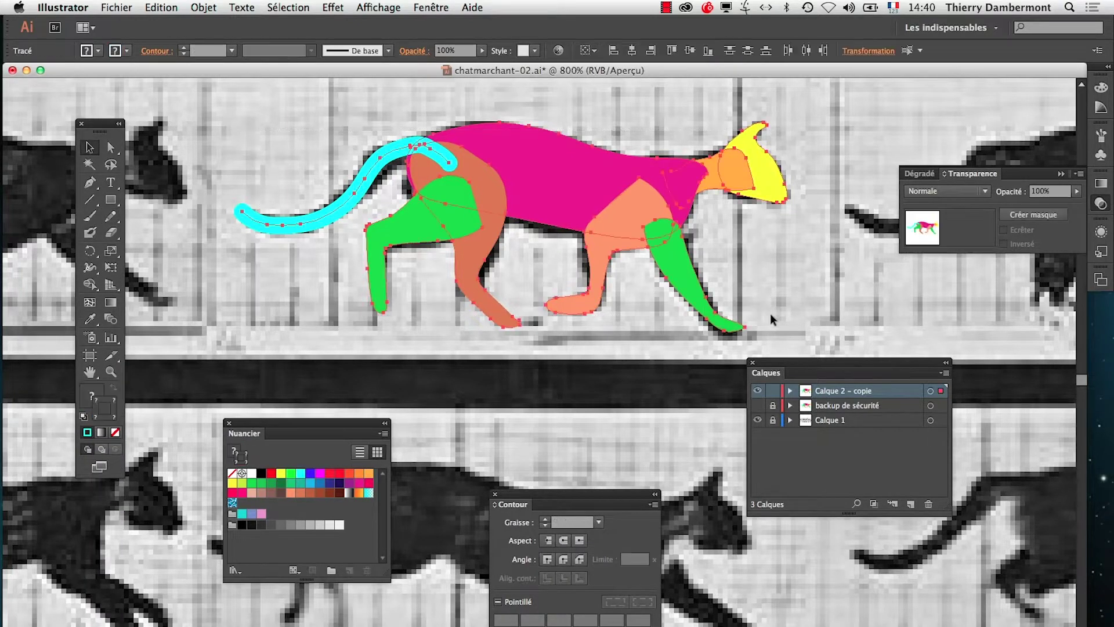
click(430, 7)
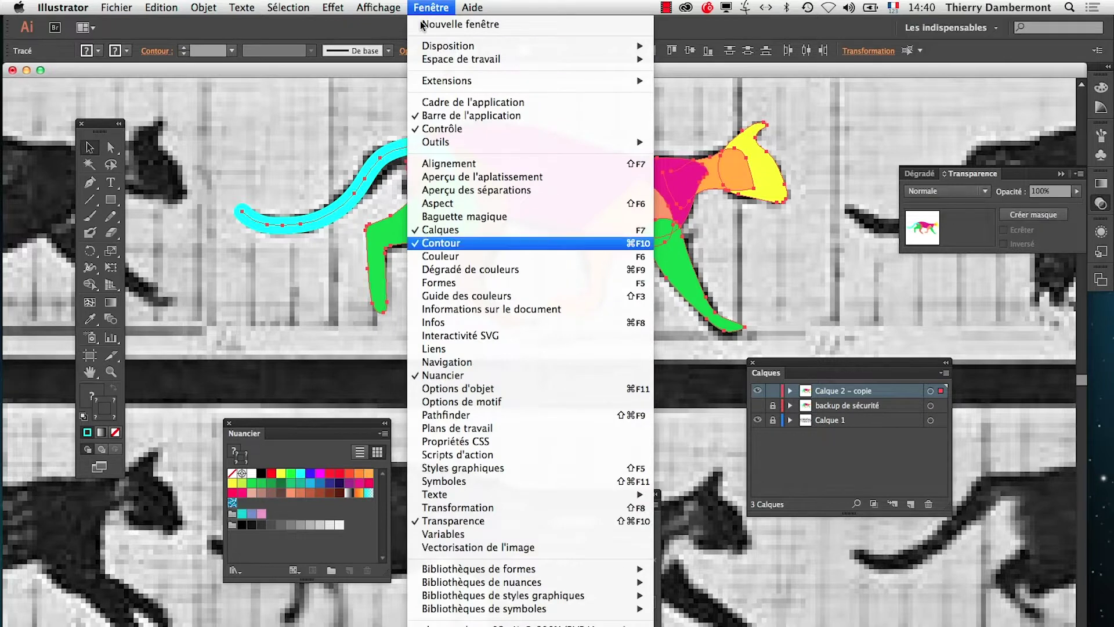
click(454, 416)
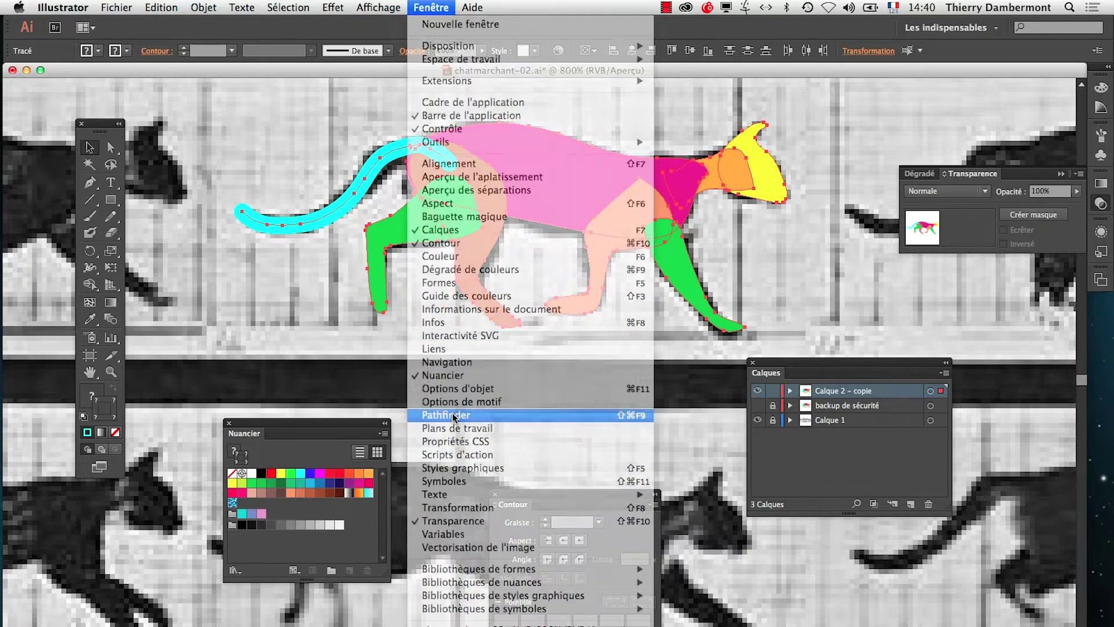
Try uniting the selected cat parts with the tail stroke into one shape, and undo the union.
click(67, 337)
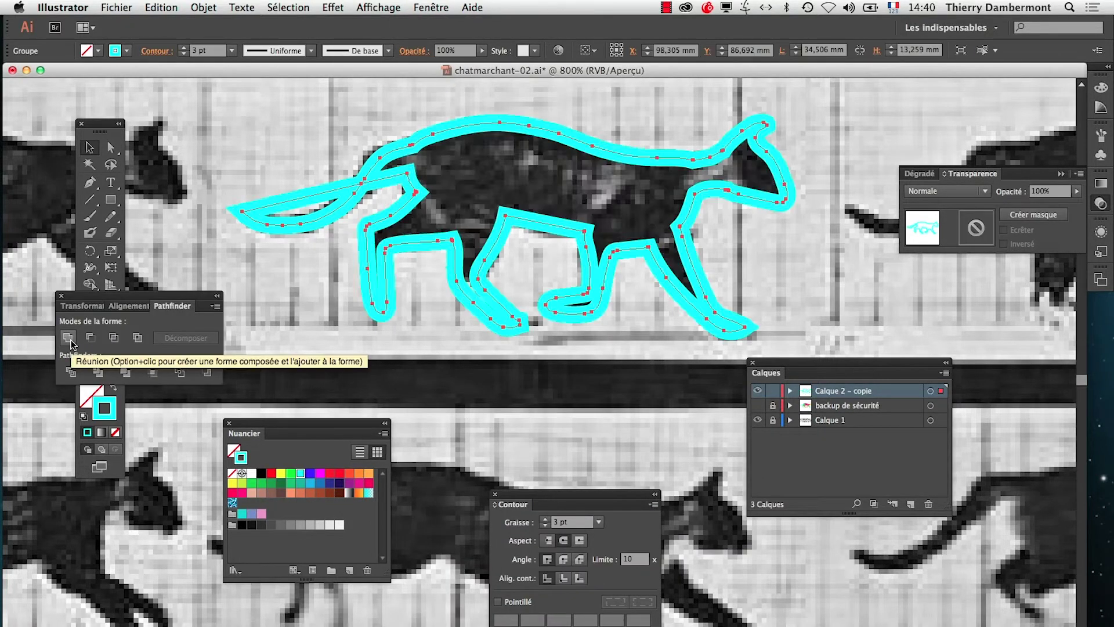
drag(106, 311, 750, 244)
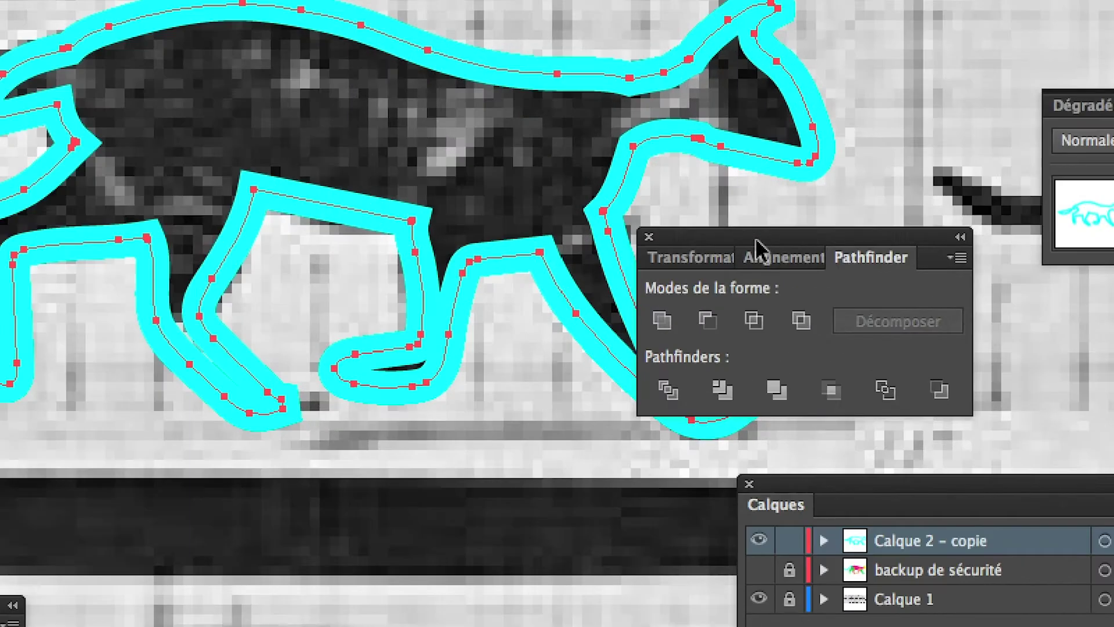
key(super+z)
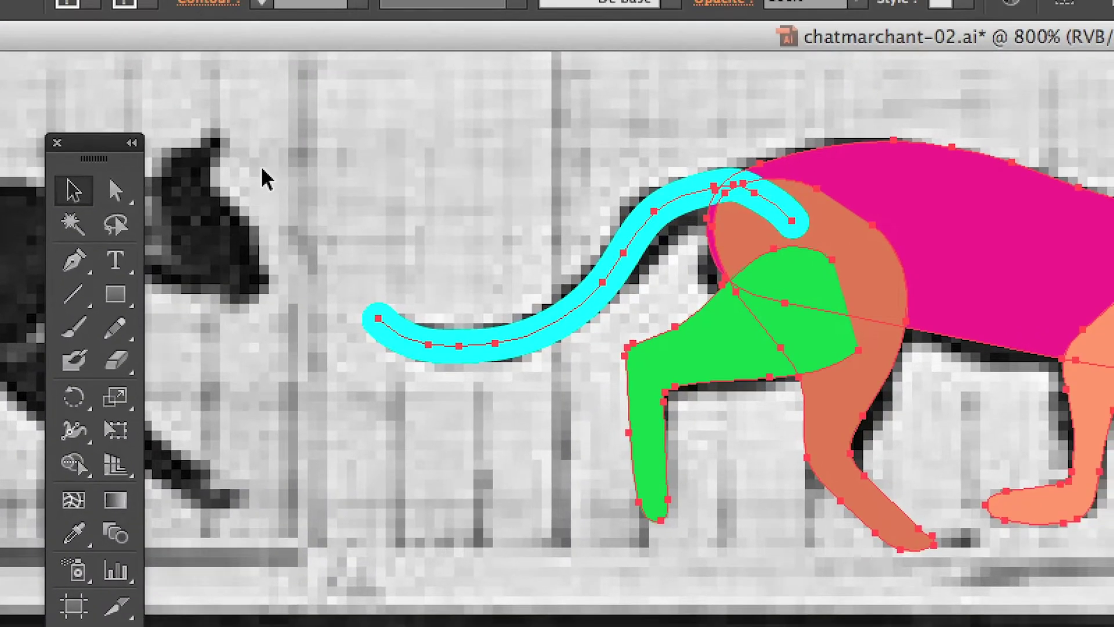
Practise selecting all artwork on Calque 2 - copie through the layer list and deselecting it, finishing with the whole layer selected.
click(264, 177)
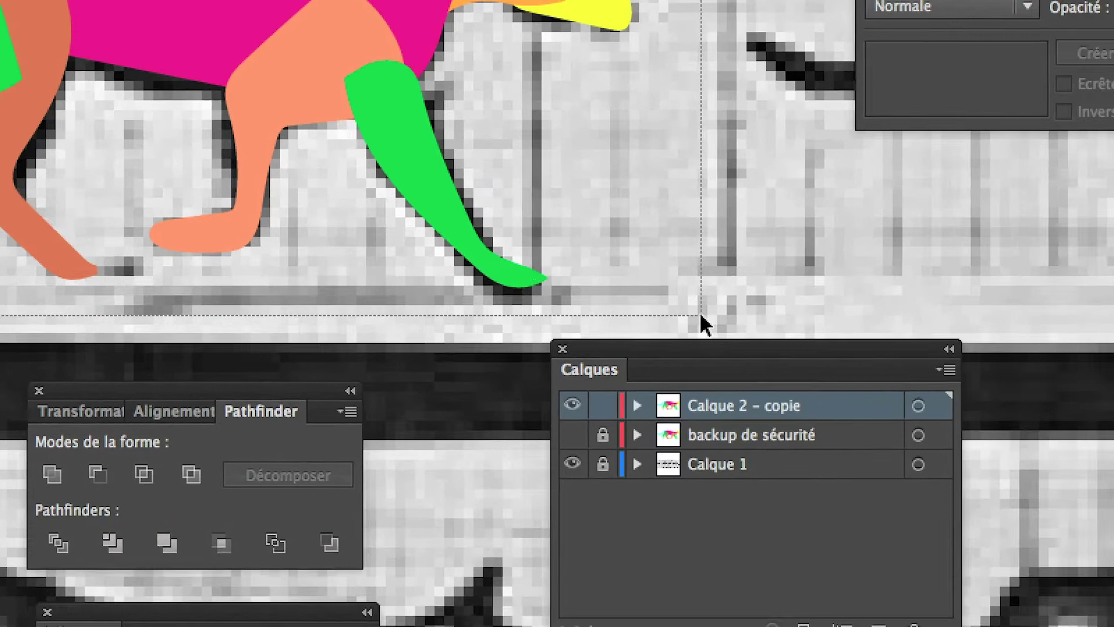
key(super+a)
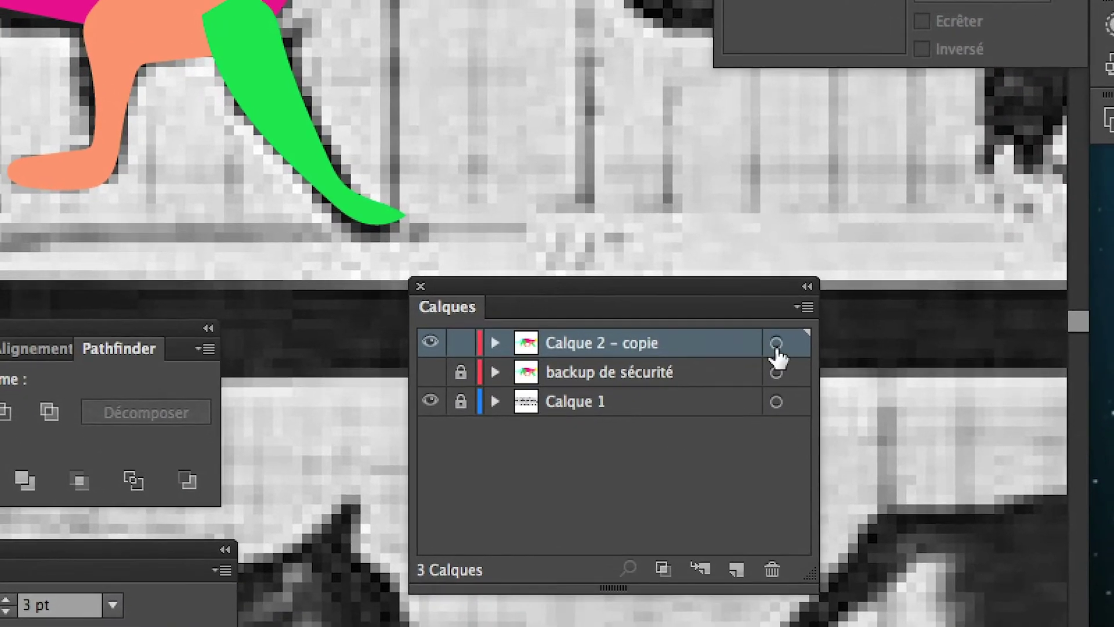
click(899, 431)
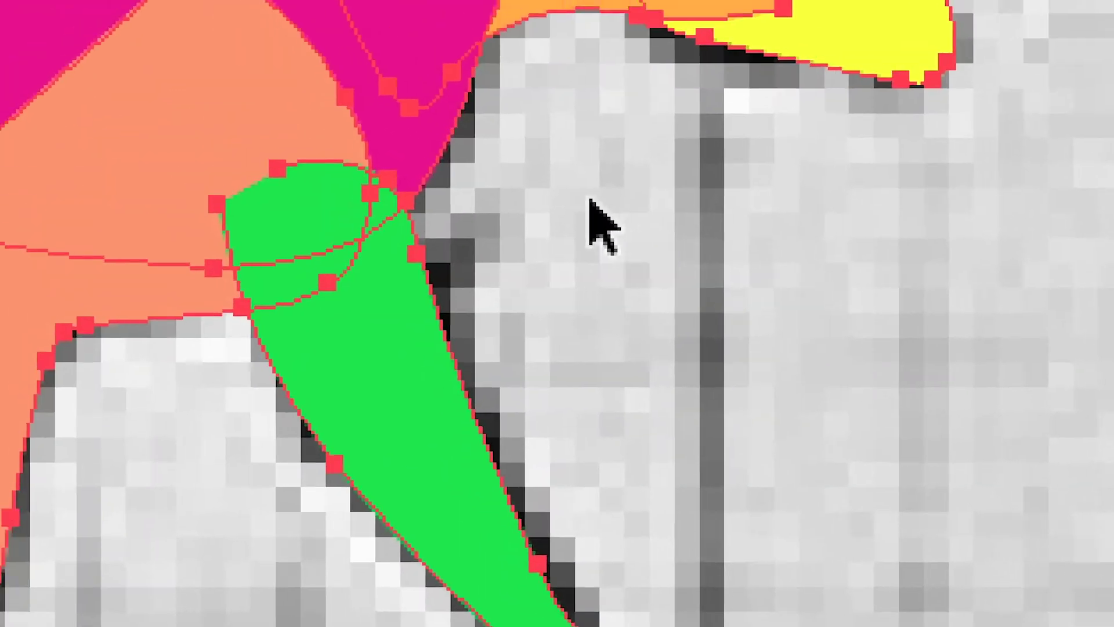
click(586, 200)
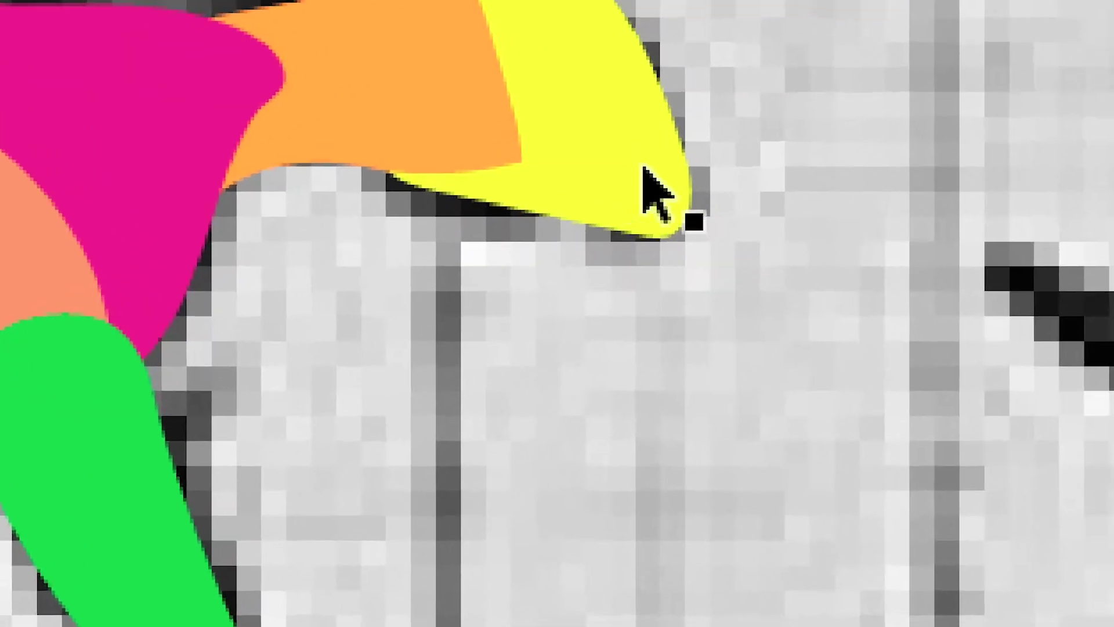
click(906, 174)
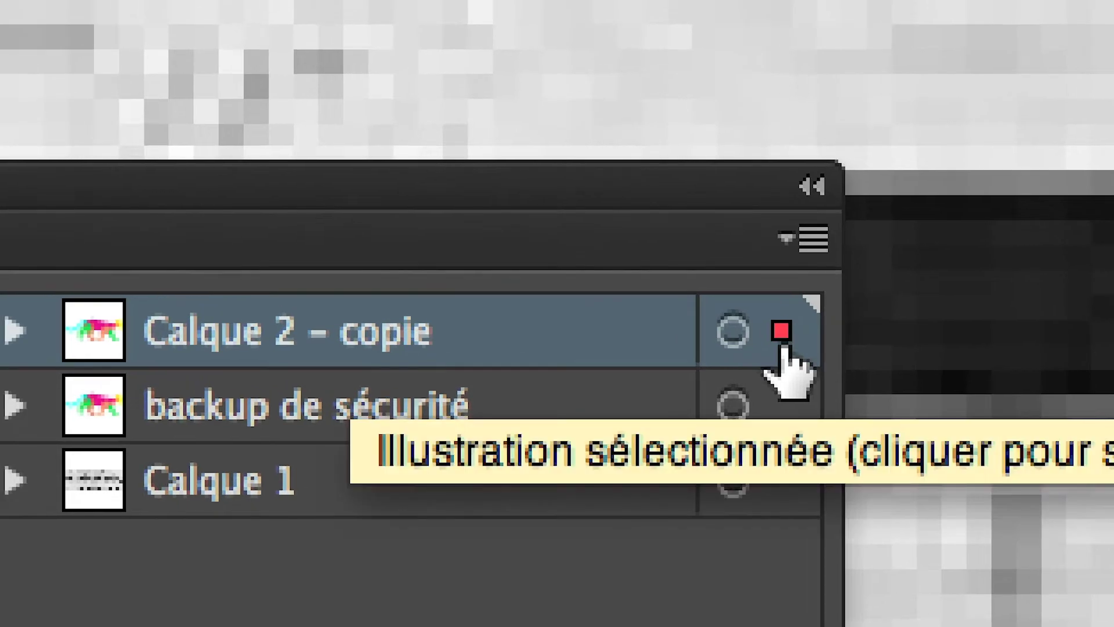
click(733, 335)
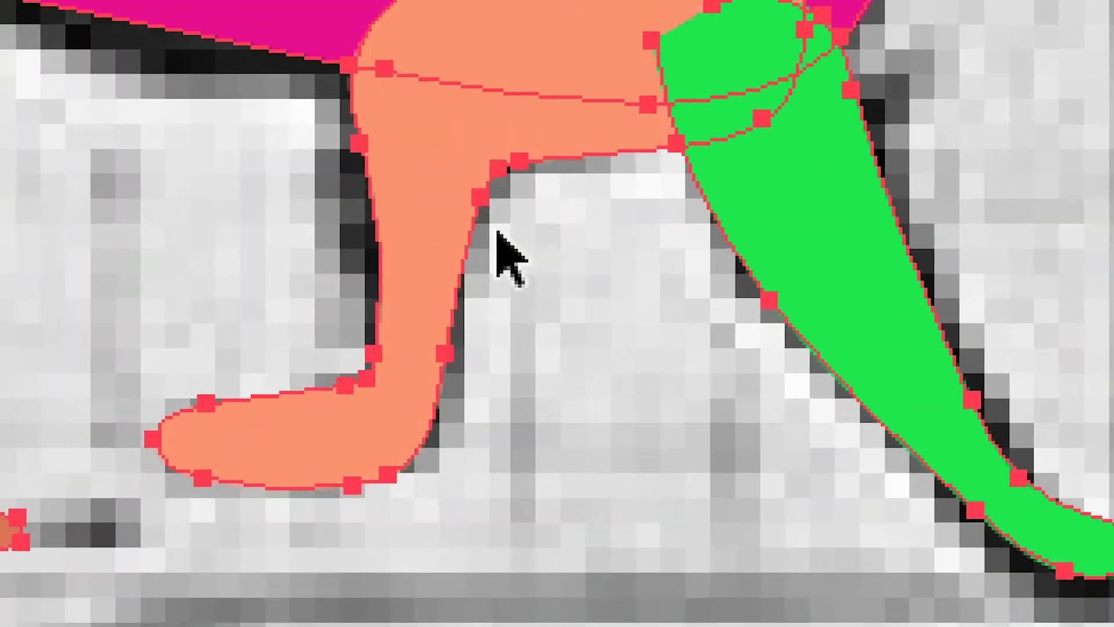
click(494, 227)
click(494, 227)
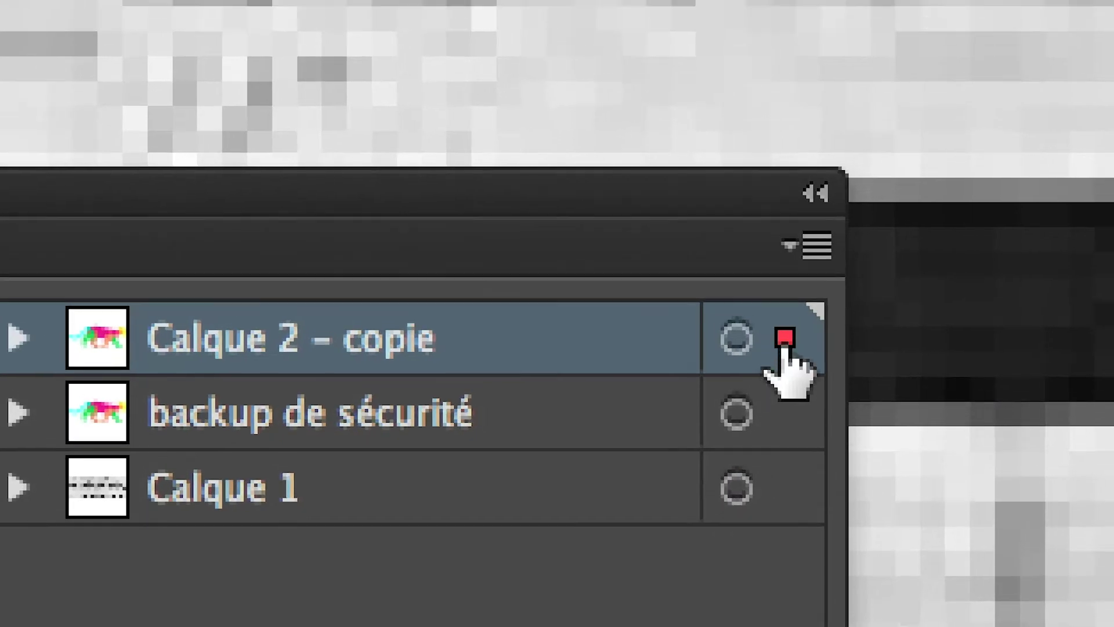
click(778, 342)
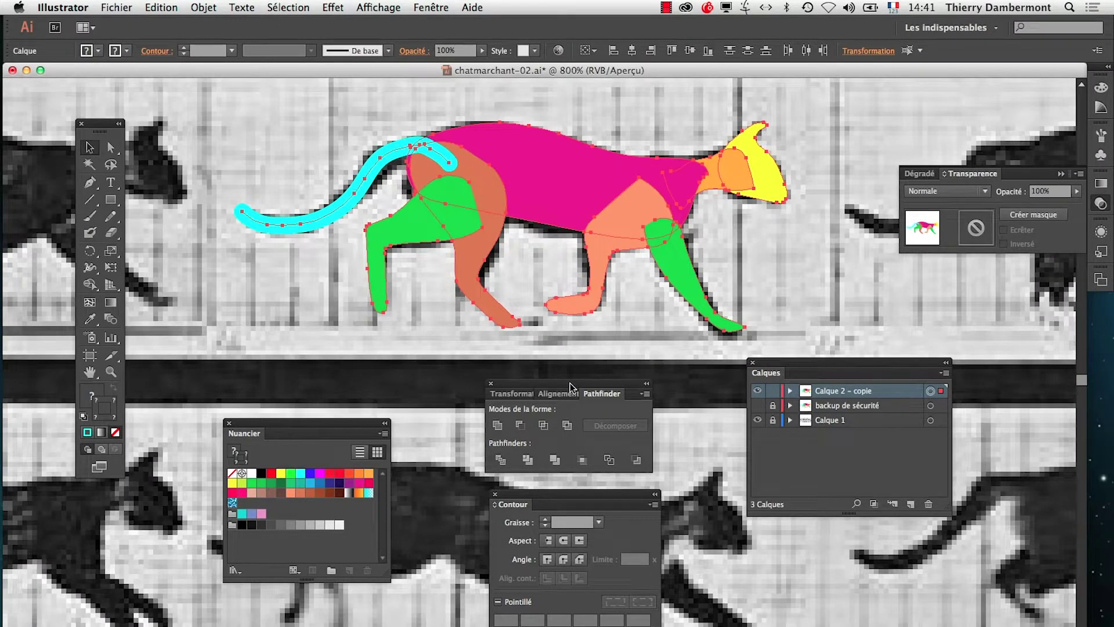
Move the Pathfinder options near the cat's head, apply Réunion to the whole layer, undo it, and deselect everything.
drag(570, 388, 700, 98)
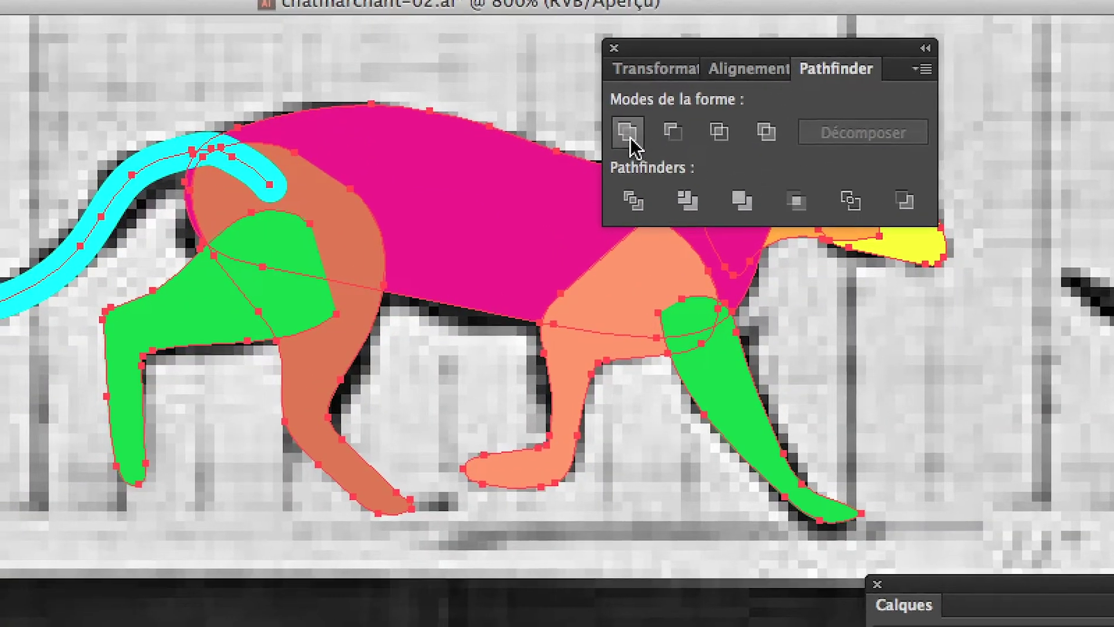
click(627, 132)
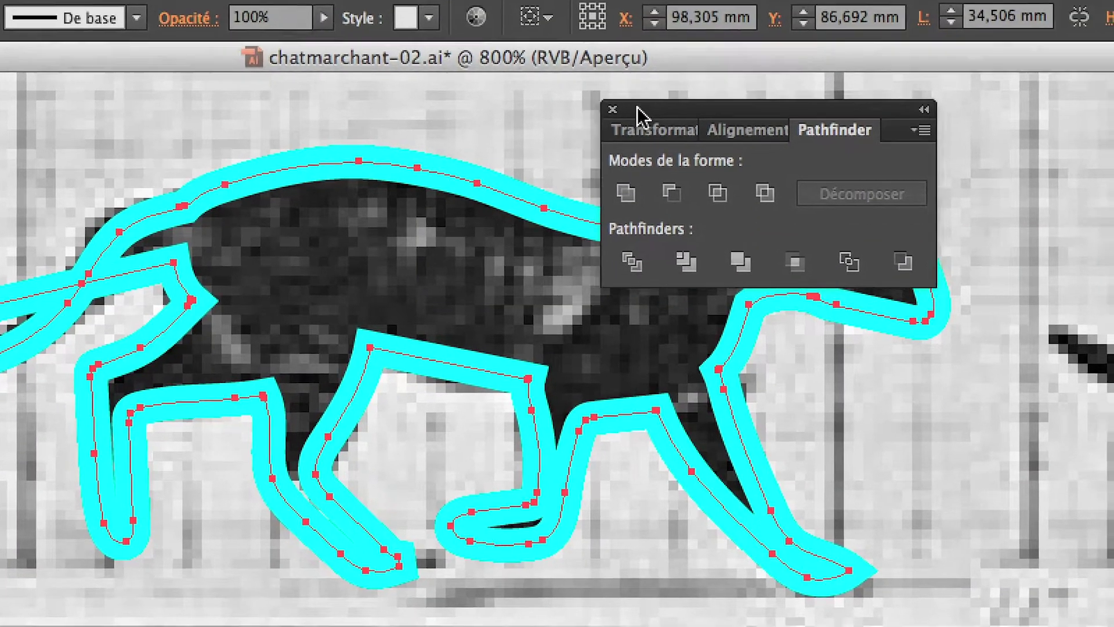
drag(638, 113, 812, 79)
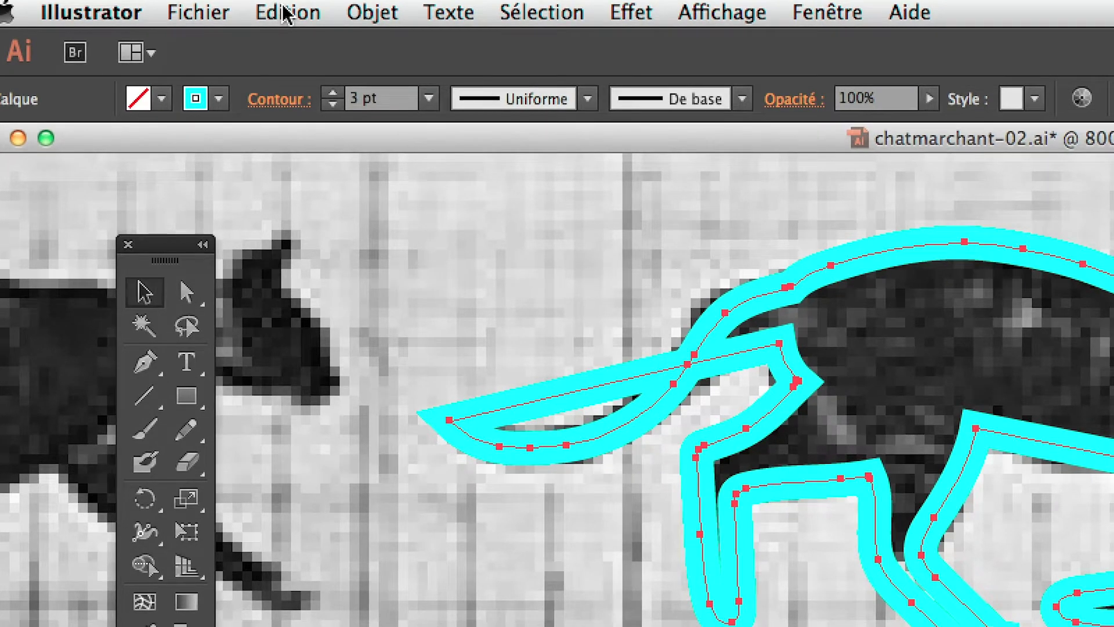
click(286, 12)
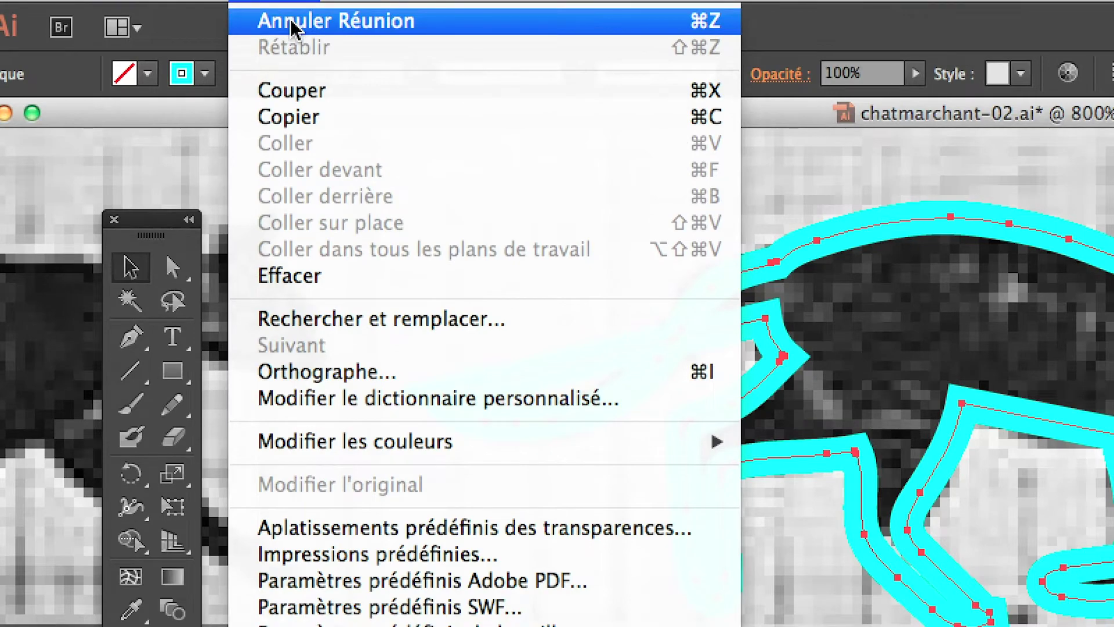
click(293, 23)
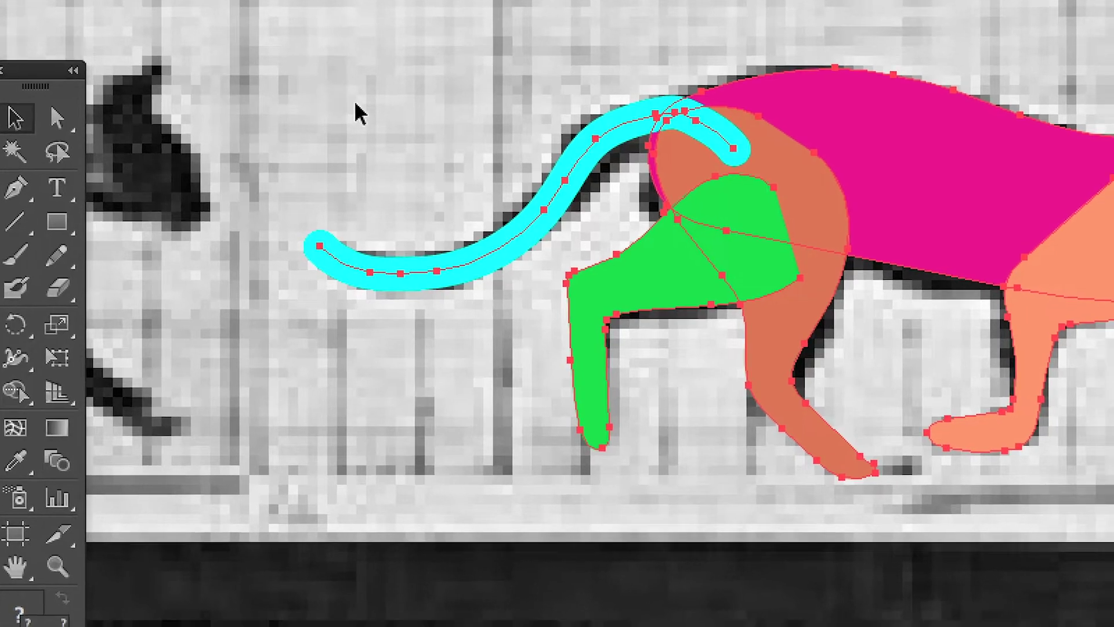
click(380, 129)
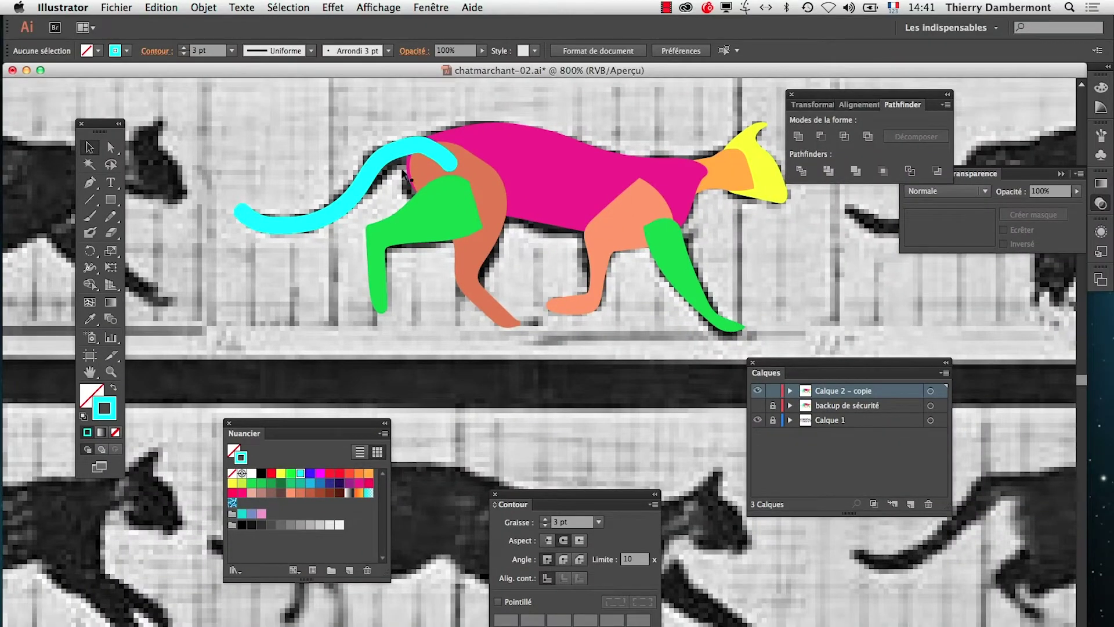
Display the list of linked images (Liens) and move it just below the cat's belly.
click(431, 7)
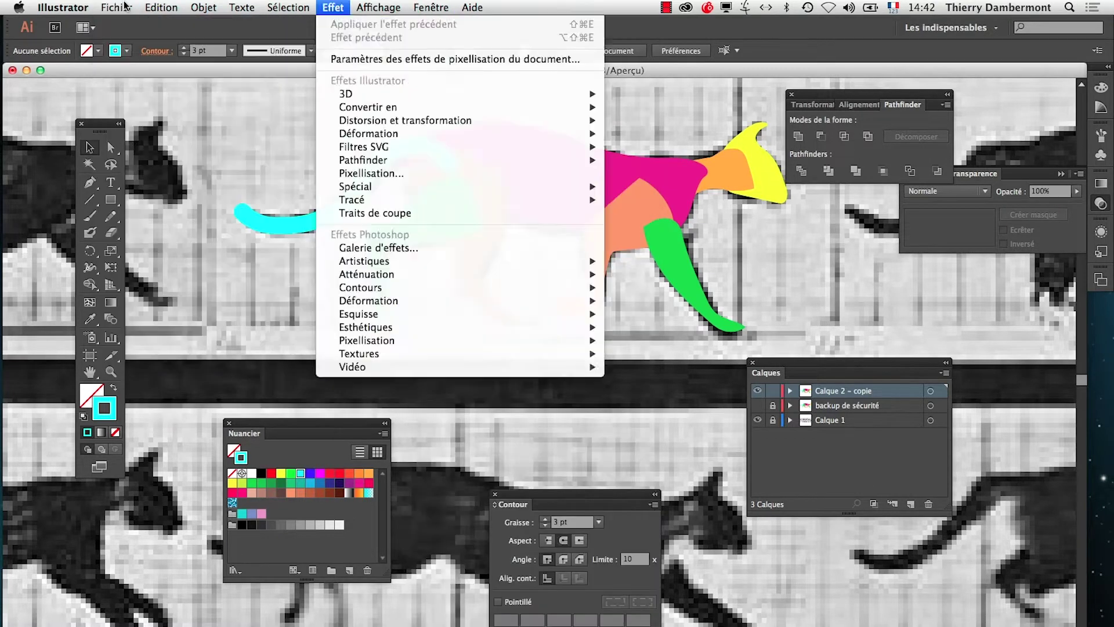
mouse_move(432, 7)
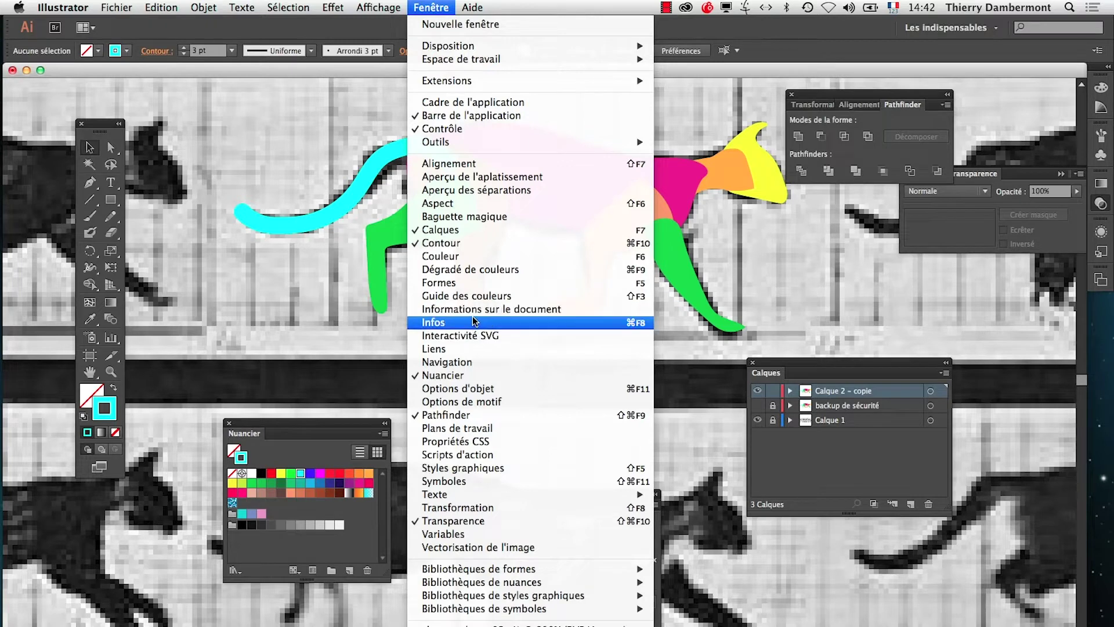
click(477, 350)
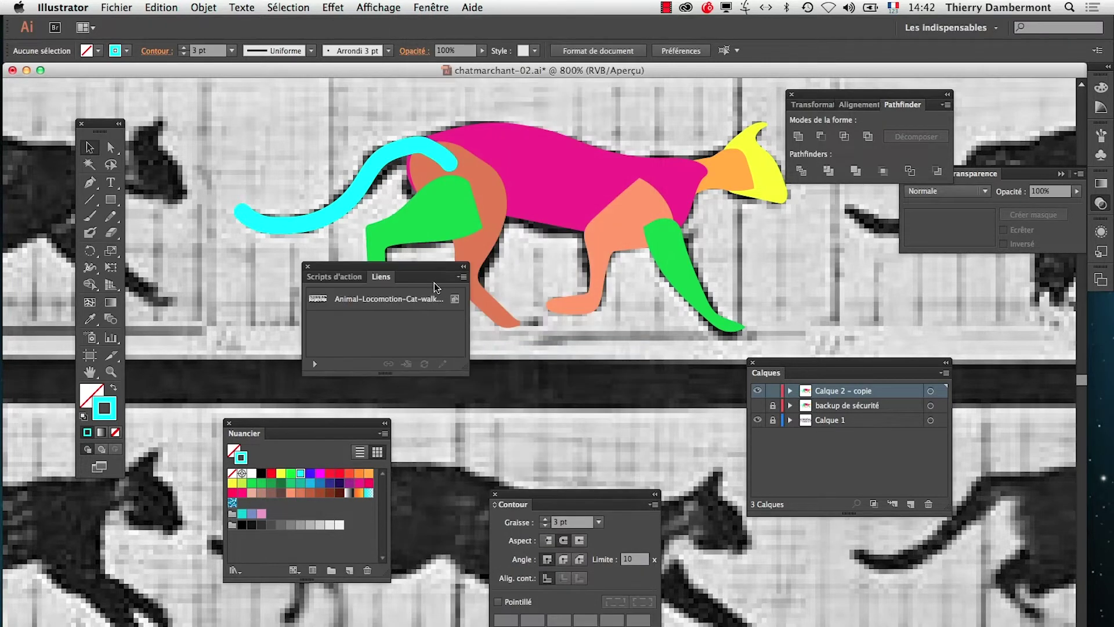
drag(420, 273, 565, 292)
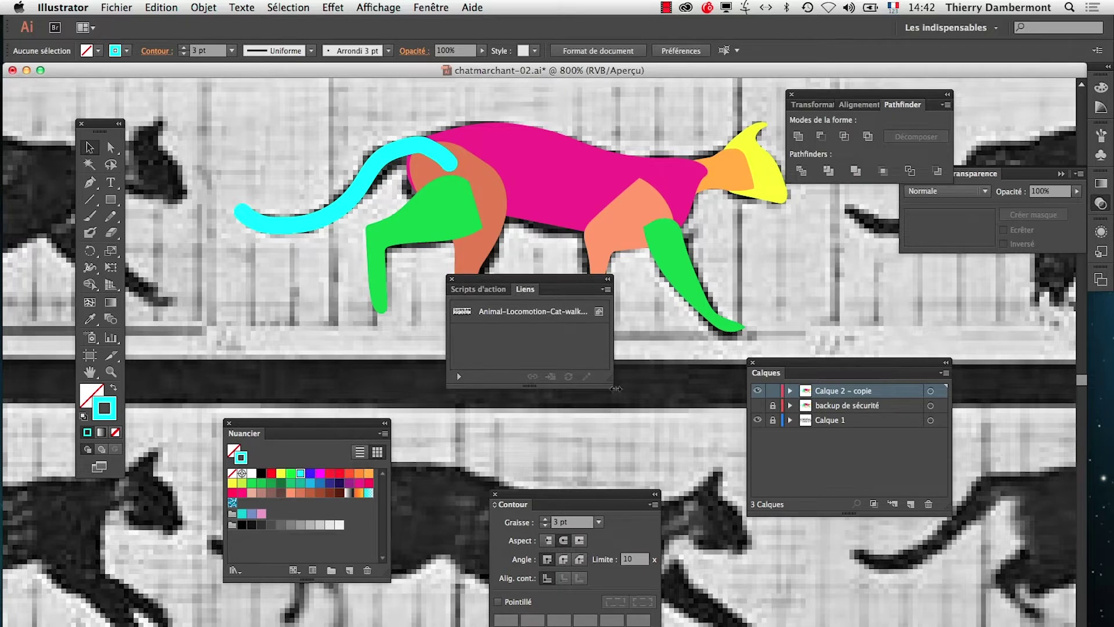
Widen the list of linked images to show the full file name and move it lower beneath the cat.
drag(612, 389, 705, 385)
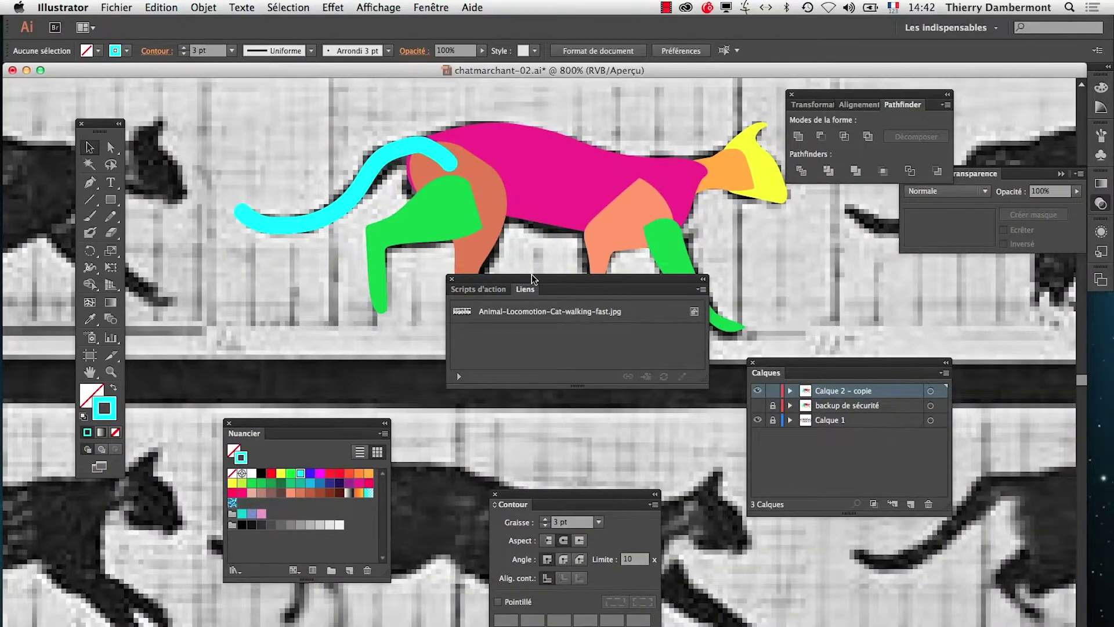
drag(534, 279, 486, 378)
drag(421, 203, 275, 105)
click(328, 304)
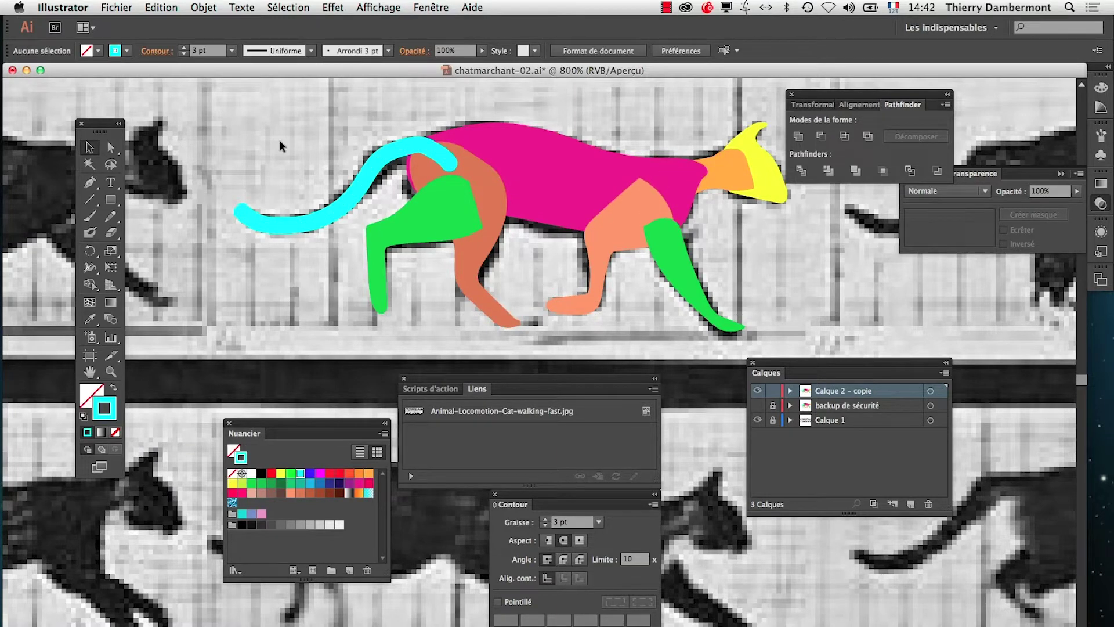
Try uniting all the cat parts with the unexpanded tail stroke using Réunion, undo the union, and deselect everything.
click(657, 239)
click(798, 137)
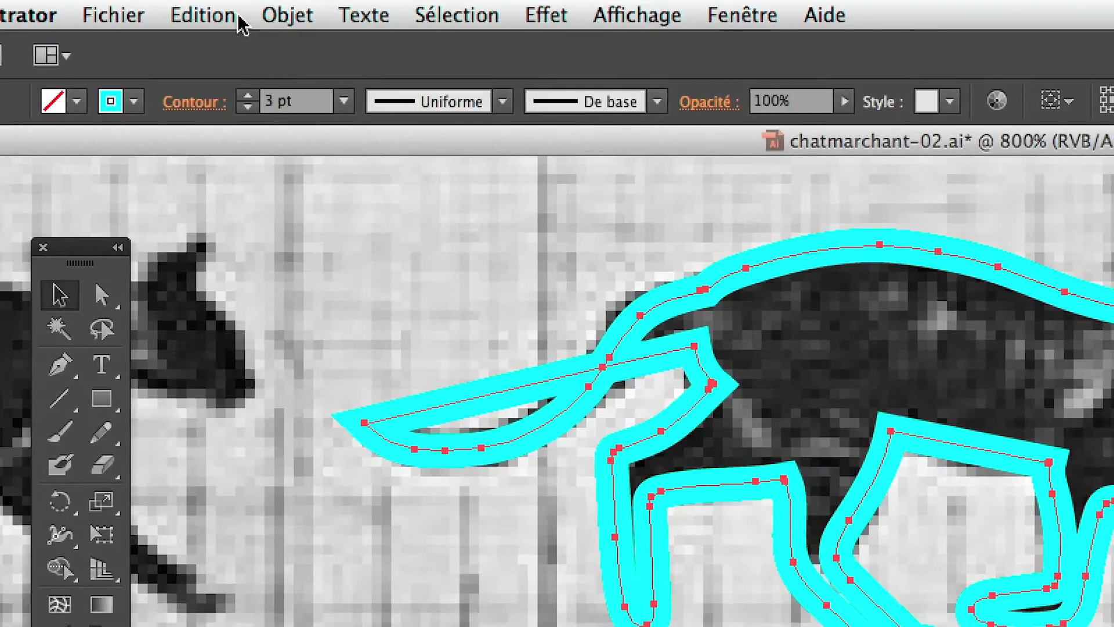
click(239, 17)
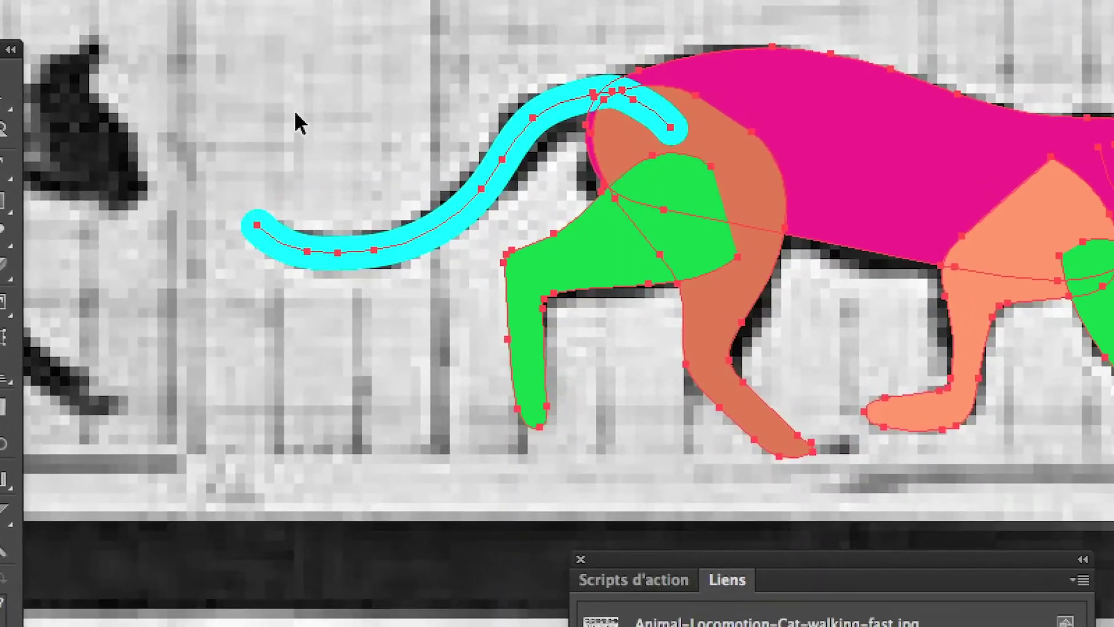
click(297, 123)
Convert the cyan tail stroke into a filled shape with Décomposer and reselect the expanded tail.
click(473, 203)
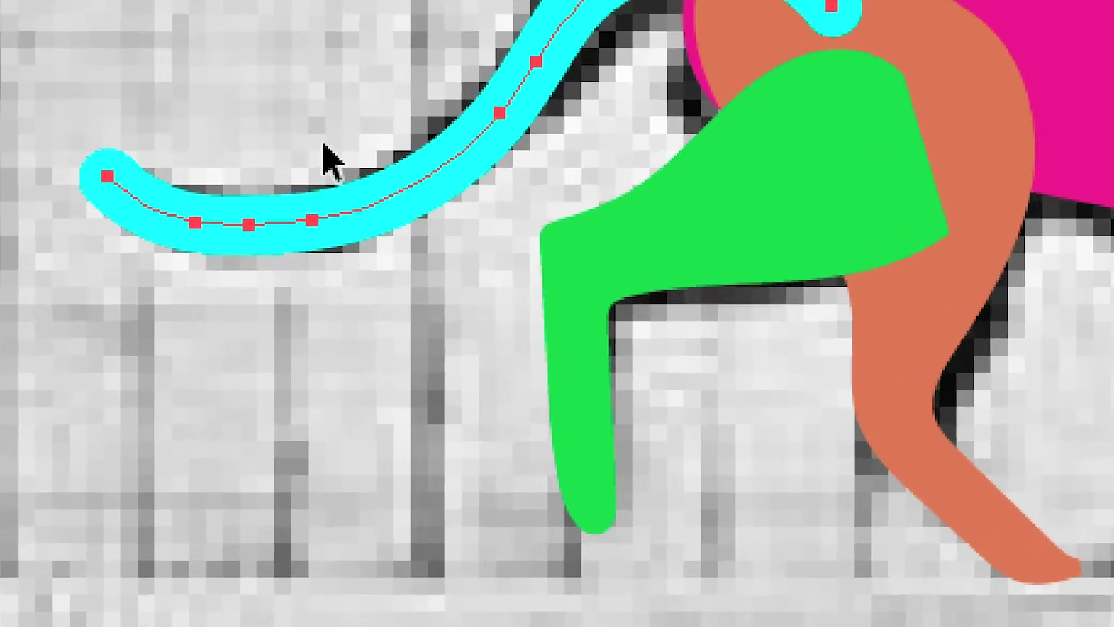
click(331, 153)
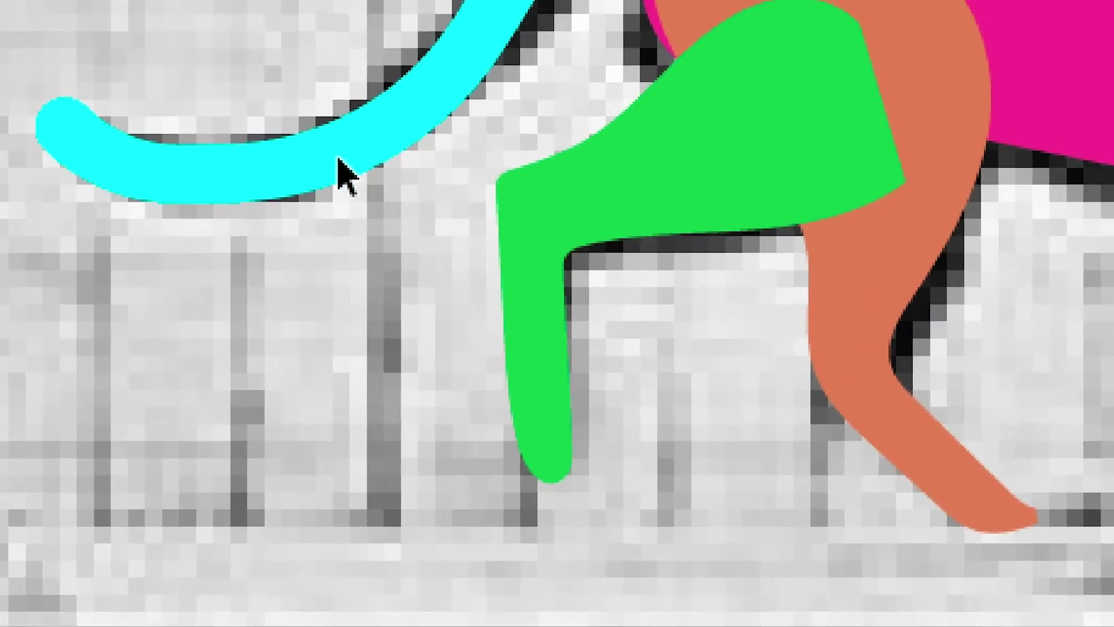
click(390, 220)
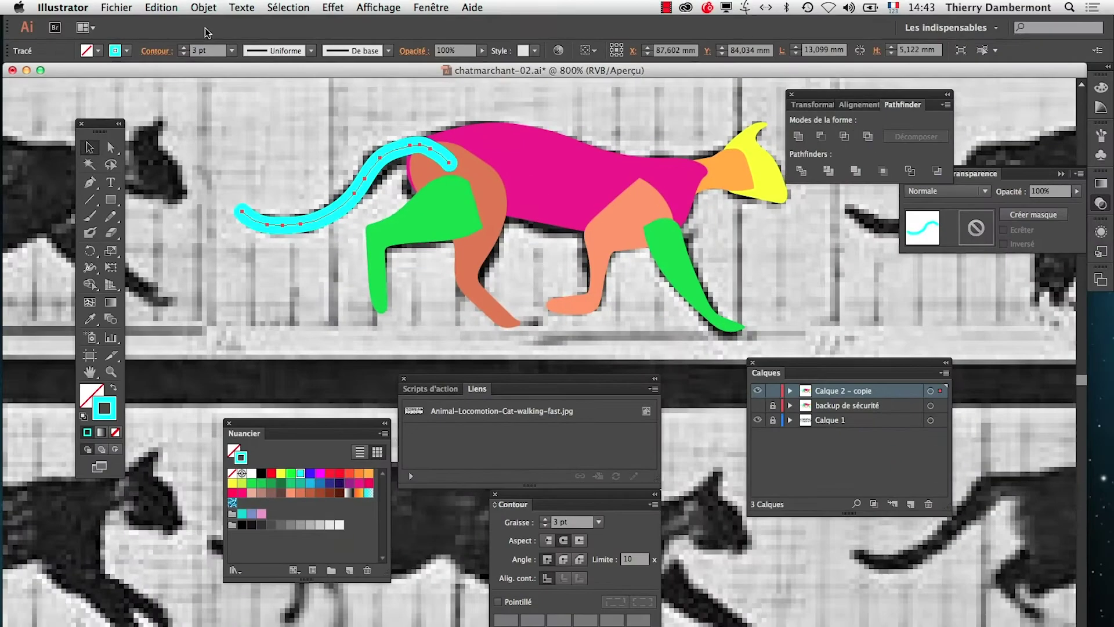
click(203, 7)
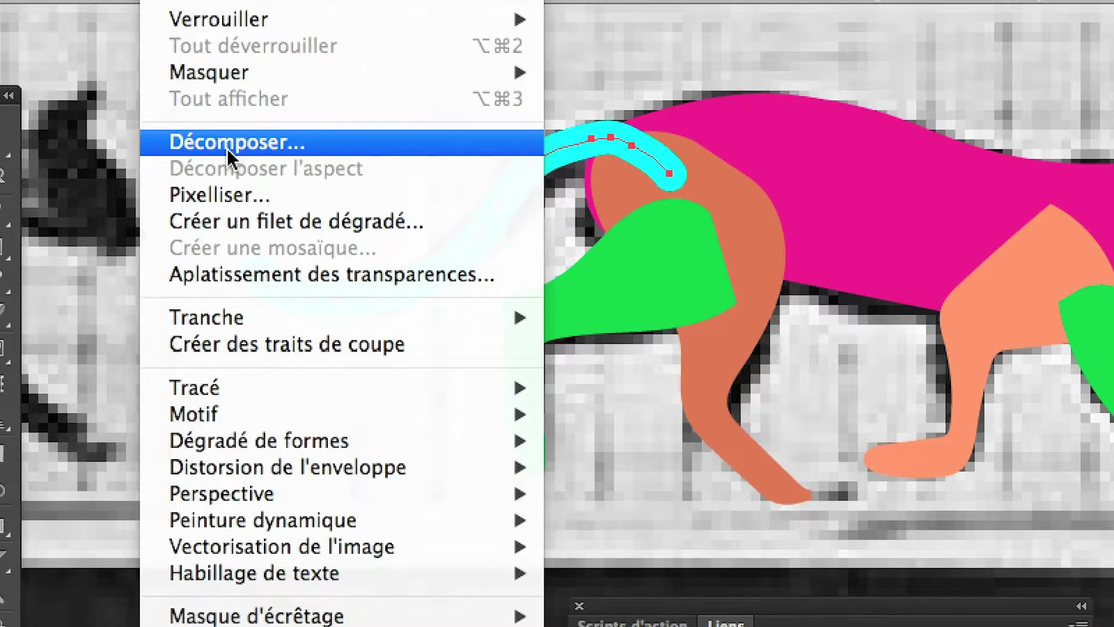
click(229, 153)
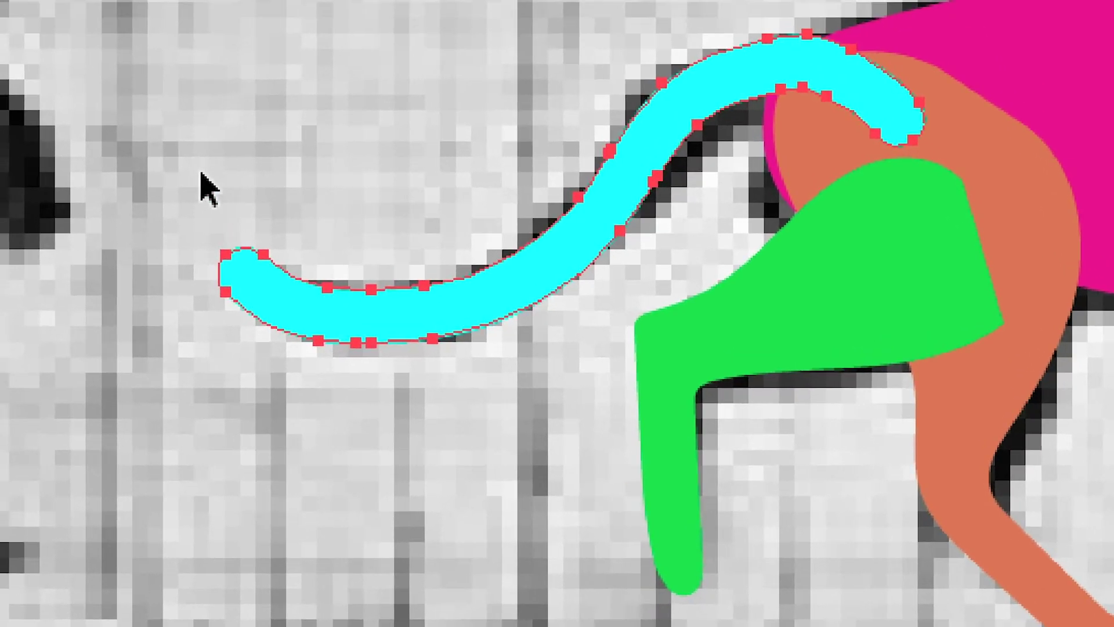
click(202, 186)
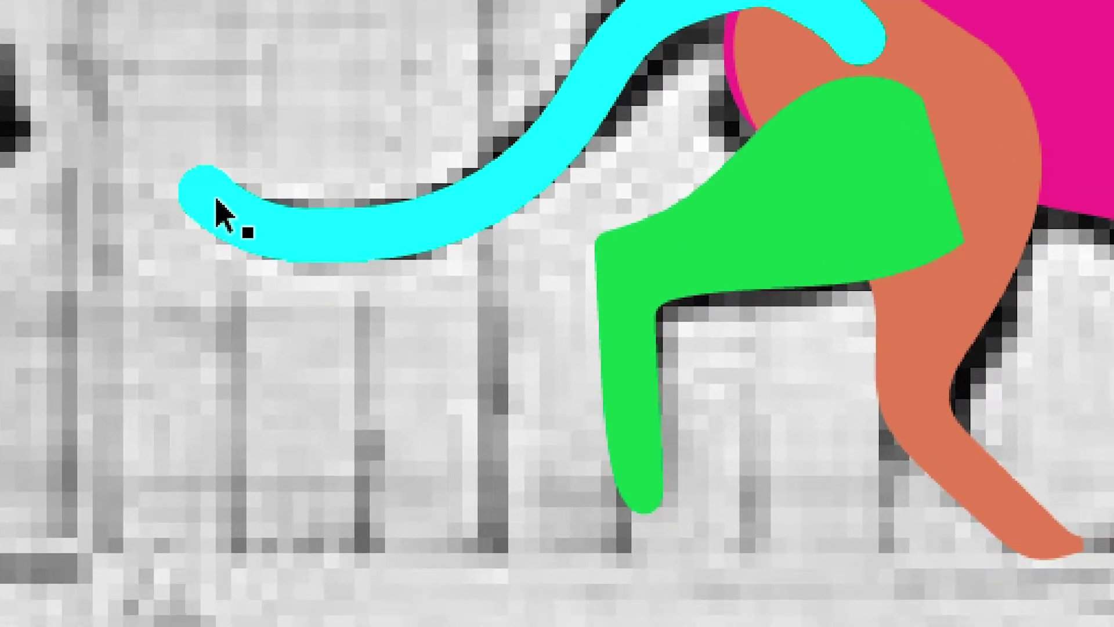
click(255, 284)
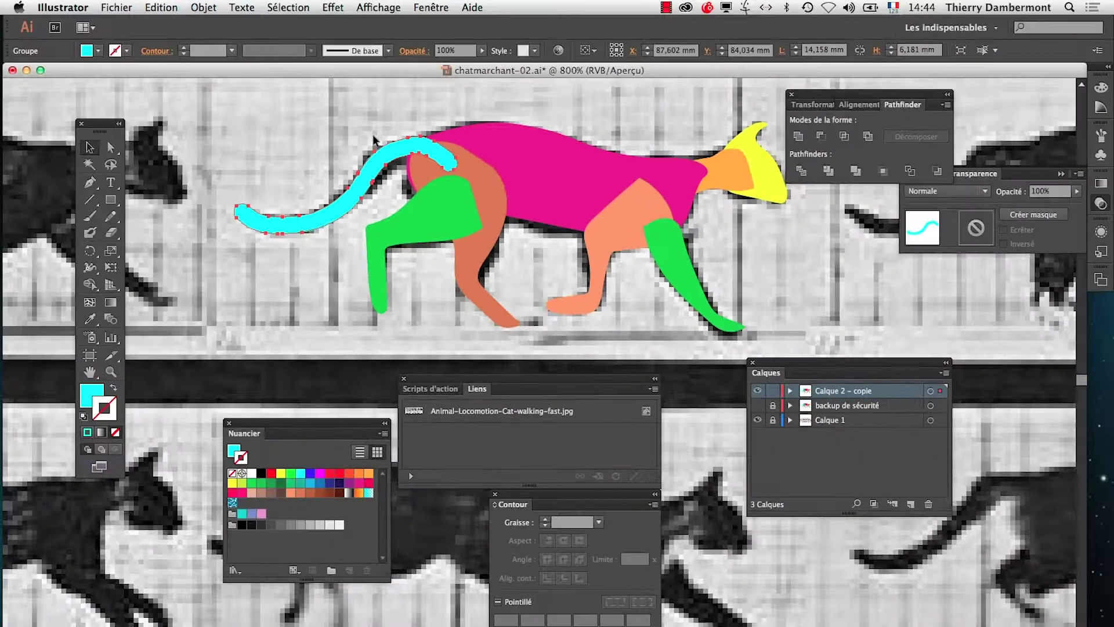
Select all the cat parts with the expanded tail, apply a plain Réunion, and undo it.
drag(347, 133, 778, 327)
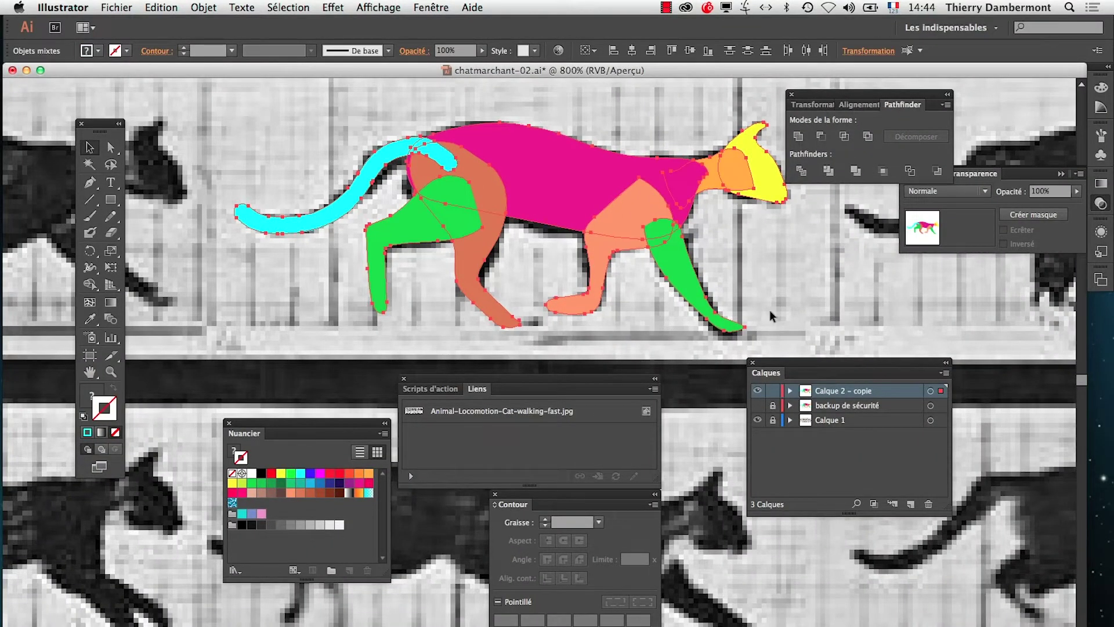
click(799, 137)
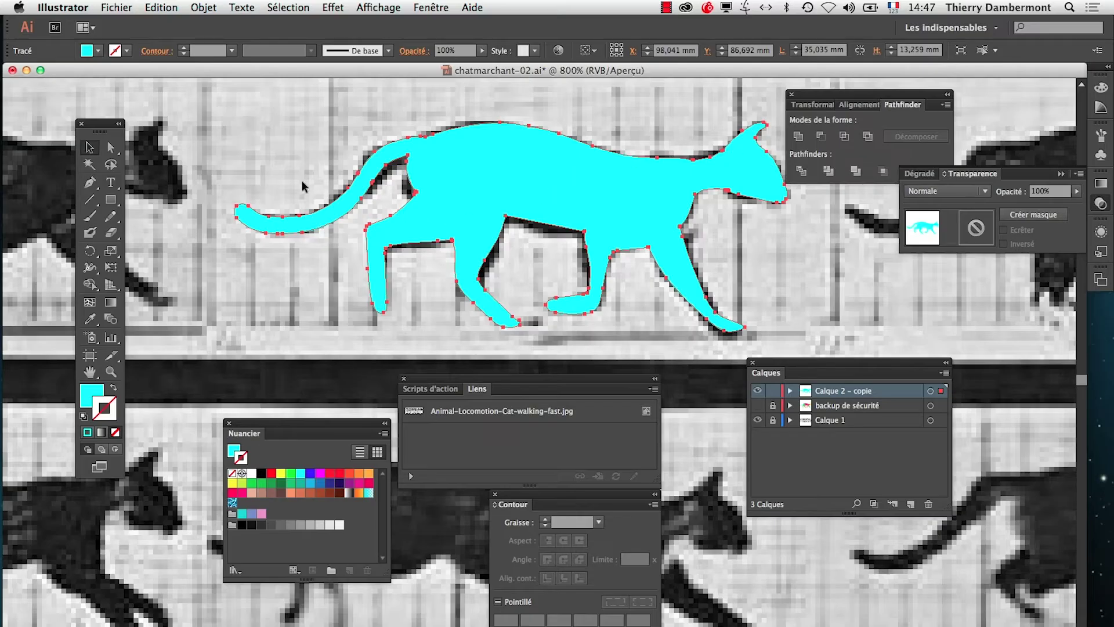
drag(810, 99, 781, 199)
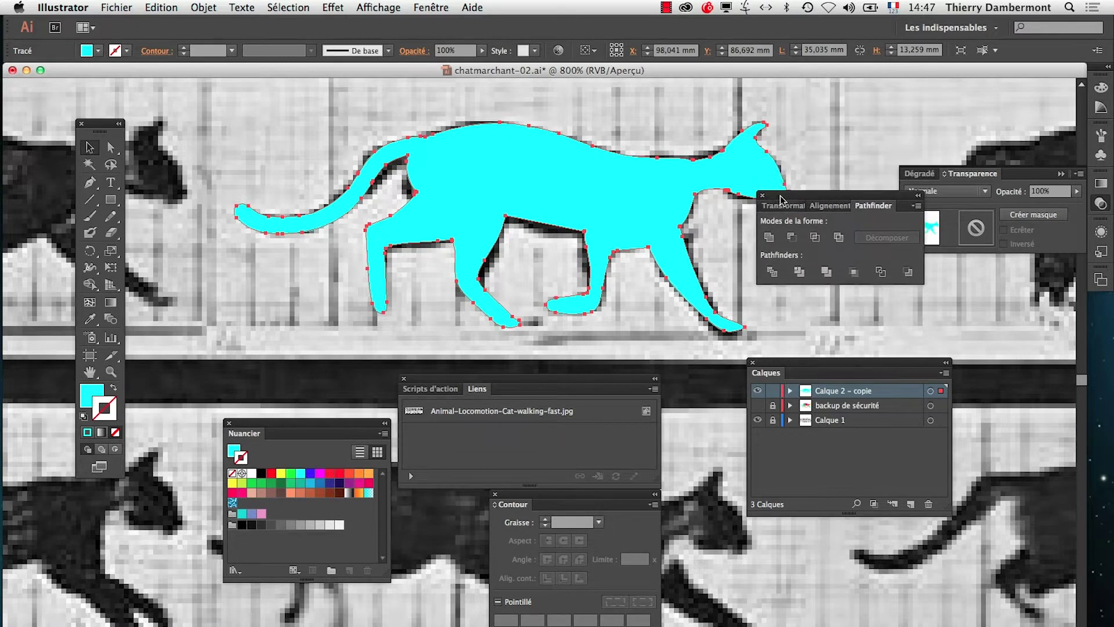
click(769, 238)
click(161, 7)
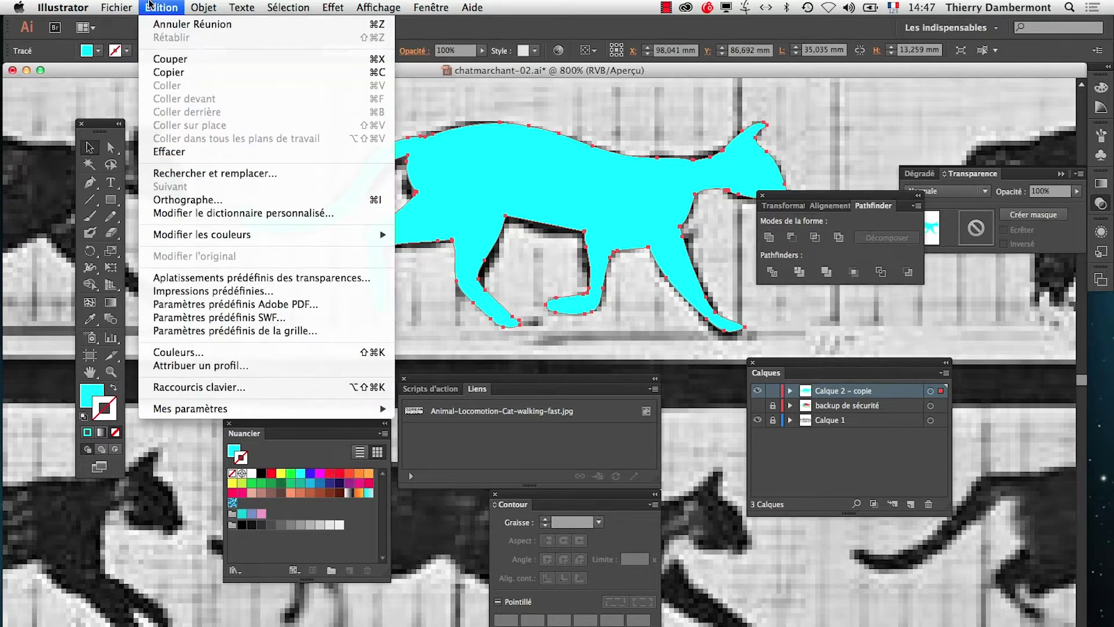
click(161, 24)
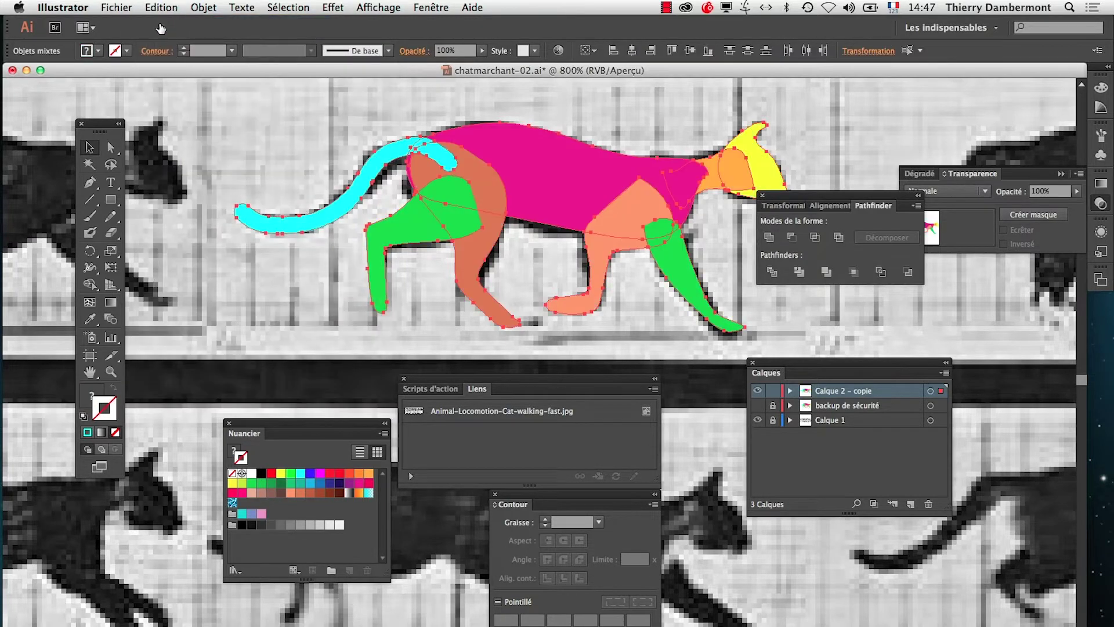
Combine all the selected cat parts and the tail into a compound shape with Réunion, and reselect the result.
drag(390, 170, 323, 150)
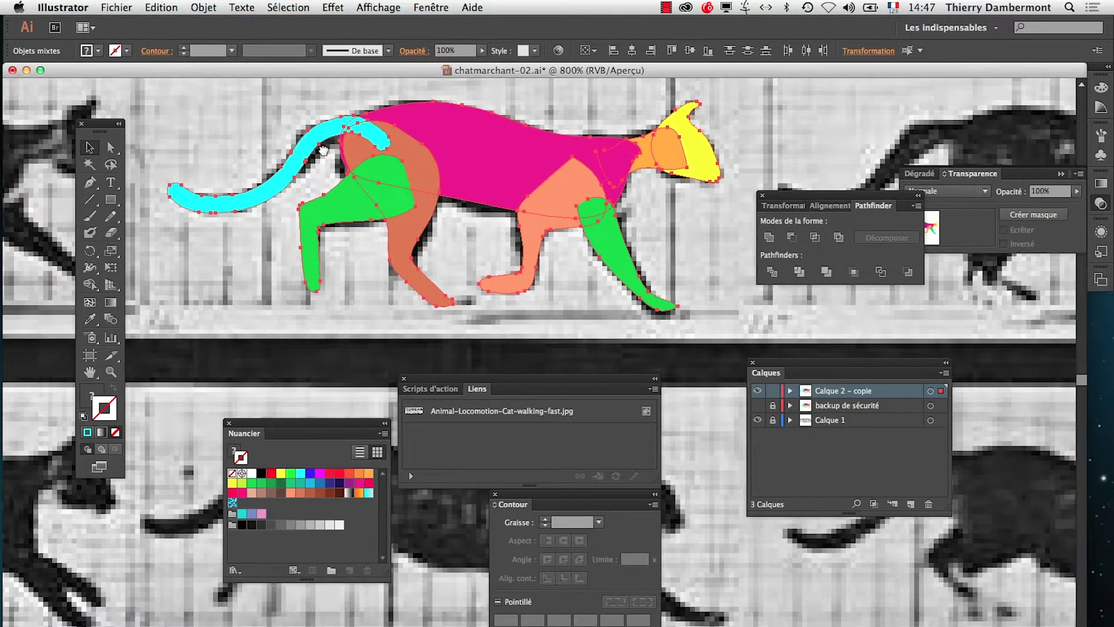
drag(782, 200, 724, 207)
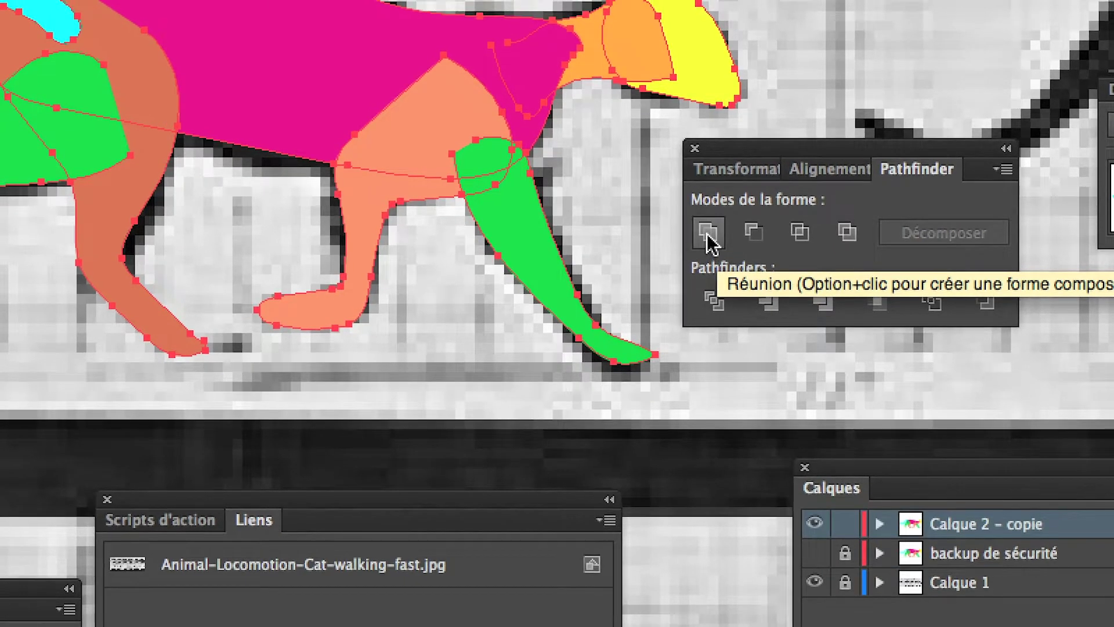
click(707, 234)
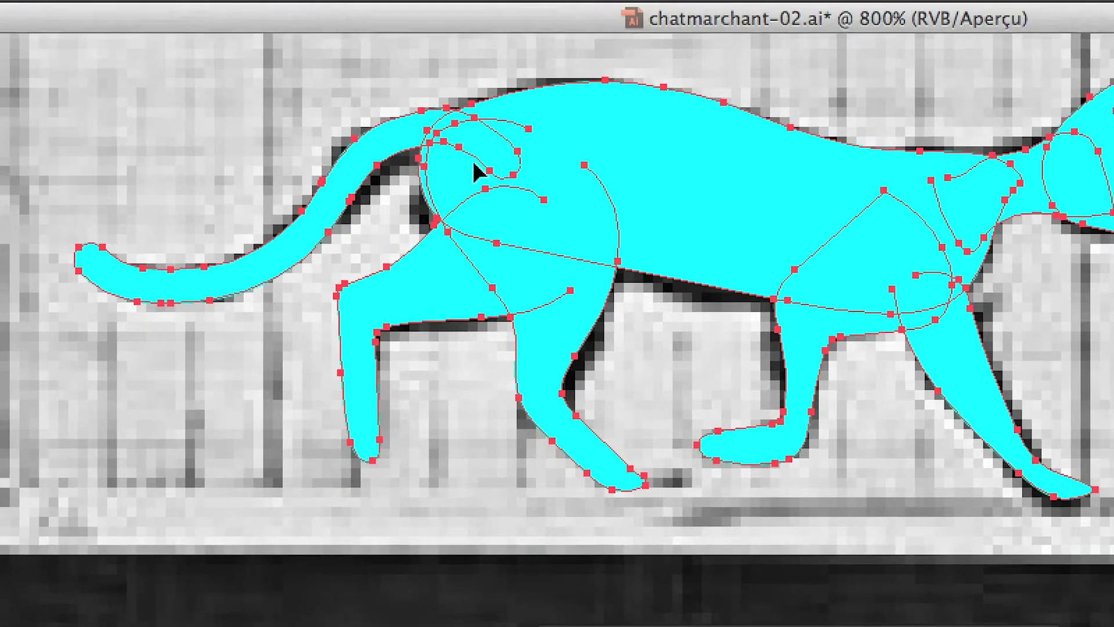
click(316, 93)
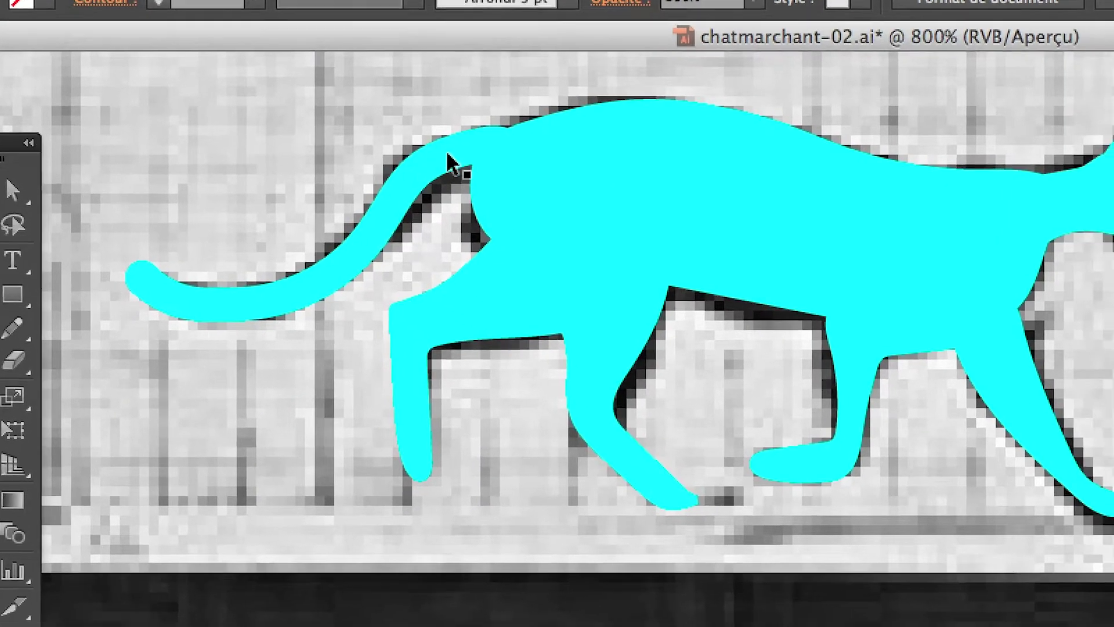
click(499, 203)
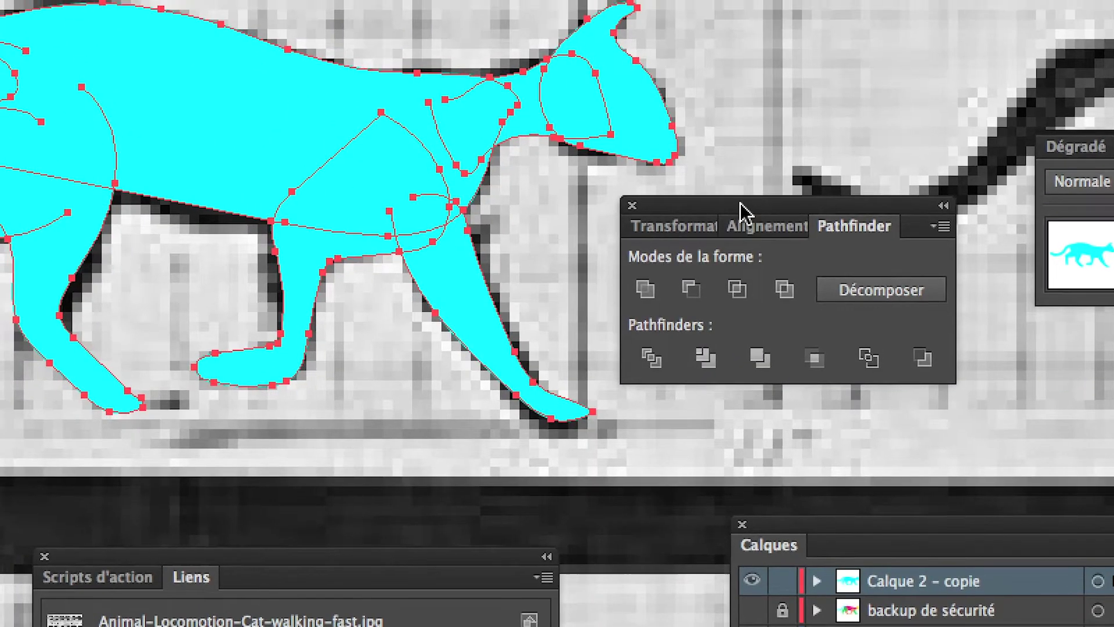
Enlarge the layer list and expand Calque 2 - copie down to the individual parts of its Forme composée.
drag(741, 206, 244, 495)
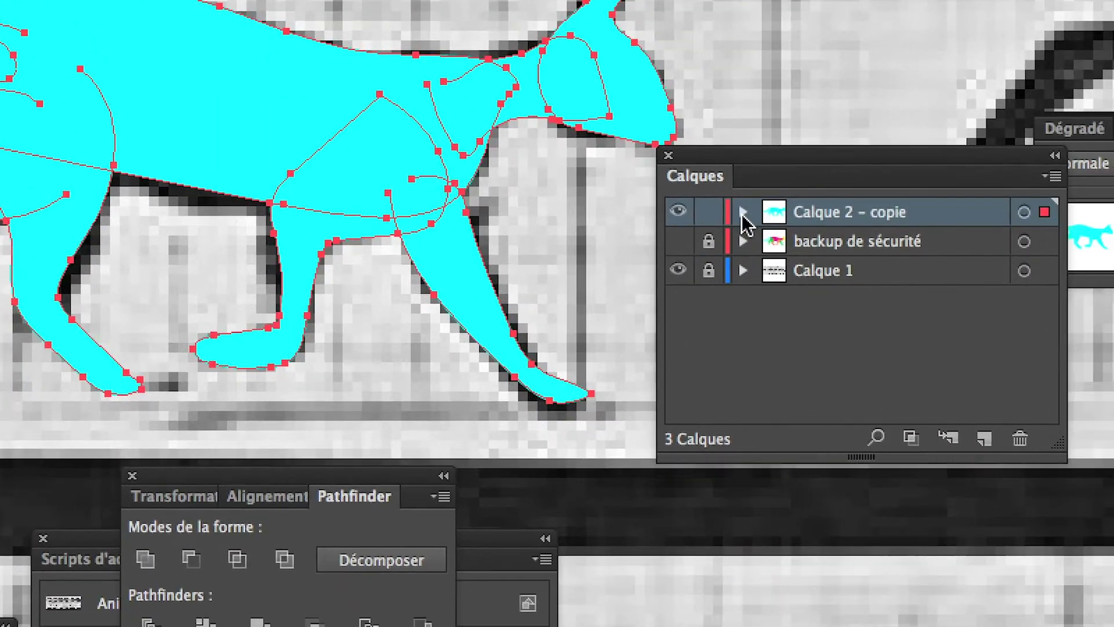
click(791, 372)
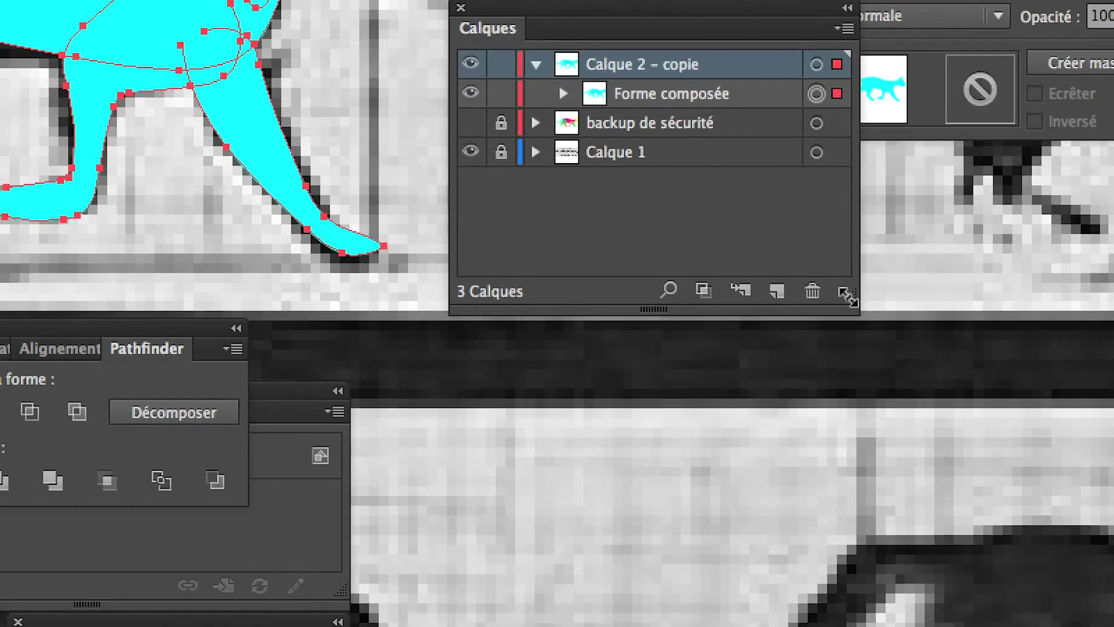
drag(849, 296, 895, 323)
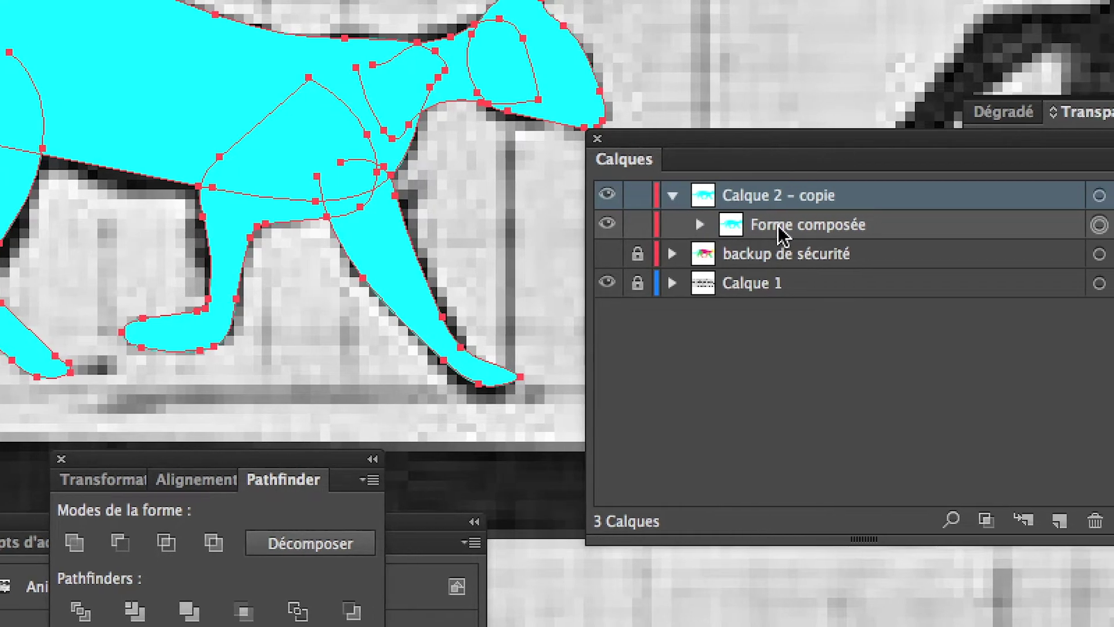
click(752, 230)
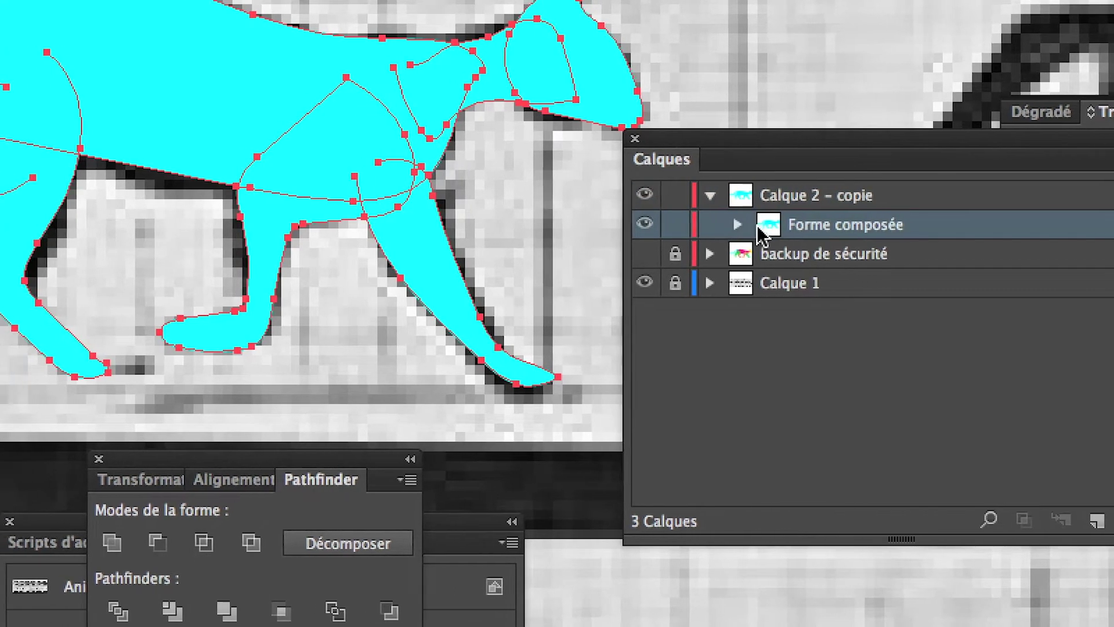
click(749, 226)
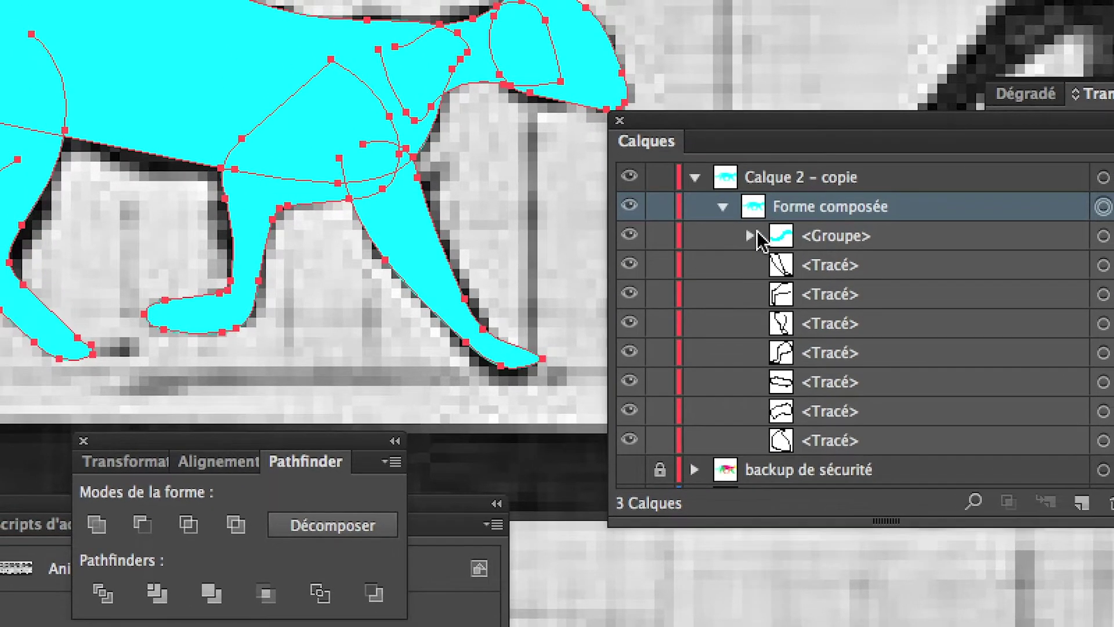
Examine the path inside the tail's Groupe under Forme composée by expanding and collapsing the group.
click(731, 213)
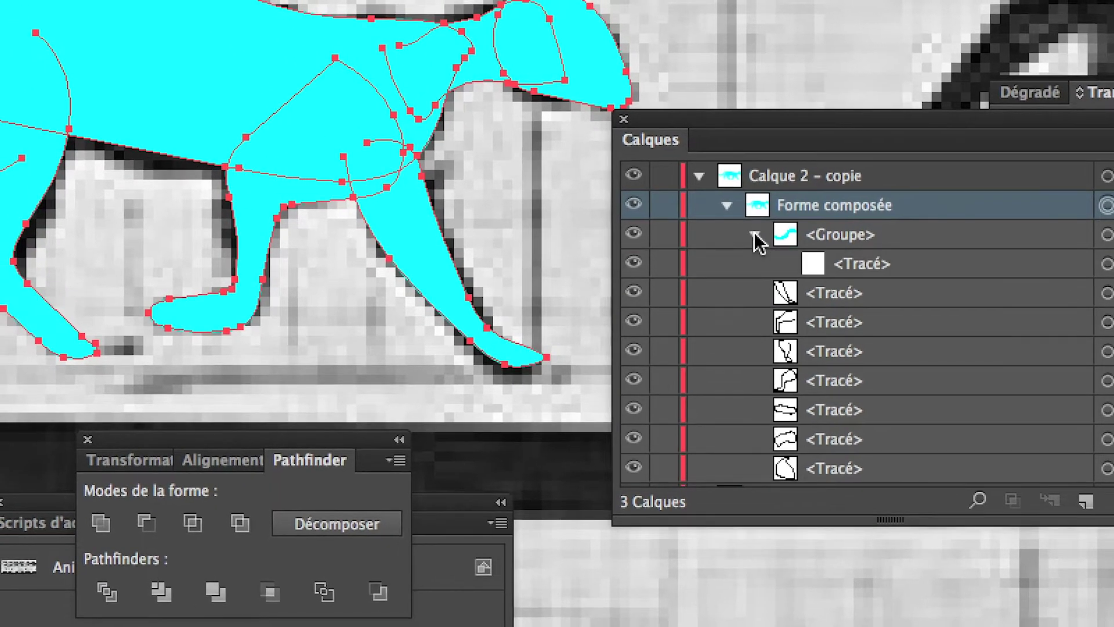
click(755, 235)
click(755, 235)
click(755, 234)
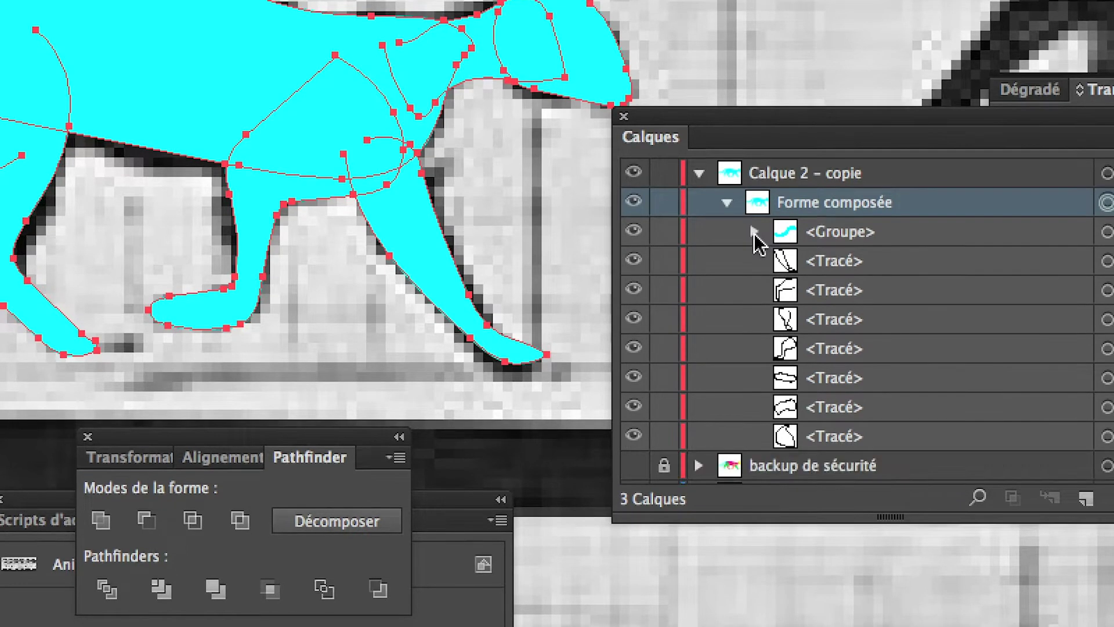
click(755, 234)
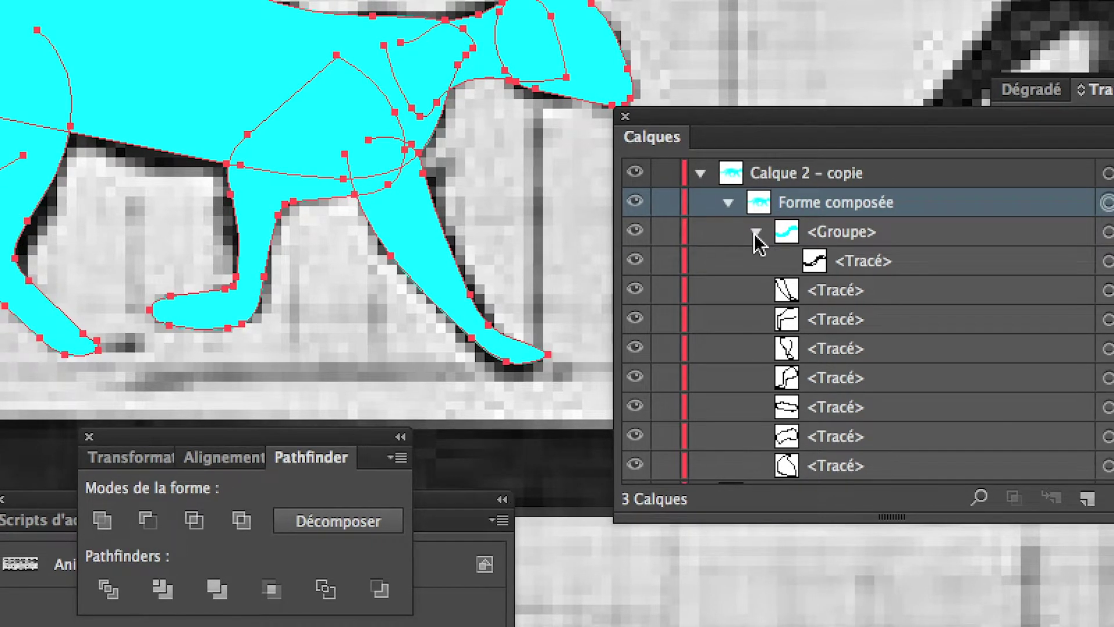
click(755, 234)
click(755, 235)
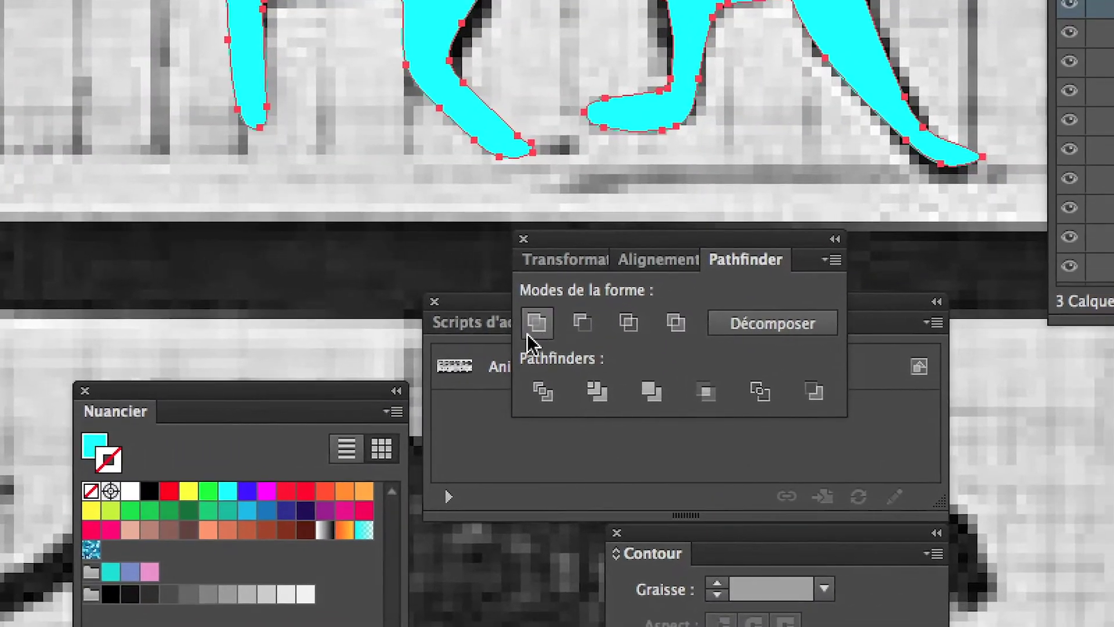
Review the tail's Groupe entry once more, highlight it in the layer list, and collapse the whole Forme composée.
alt+click(529, 335)
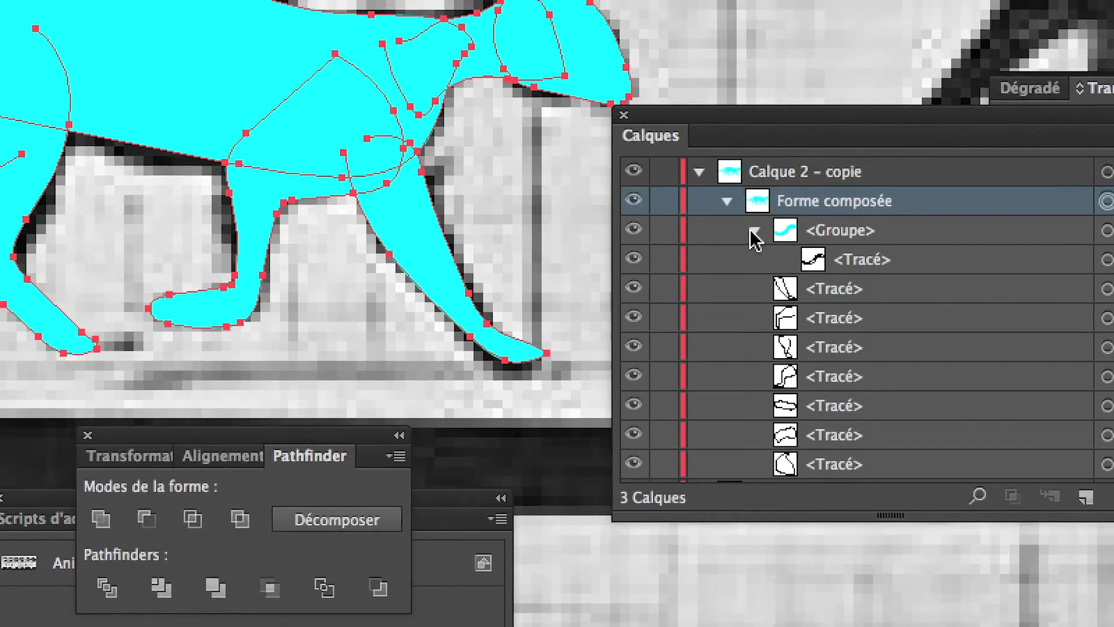
click(701, 226)
click(749, 225)
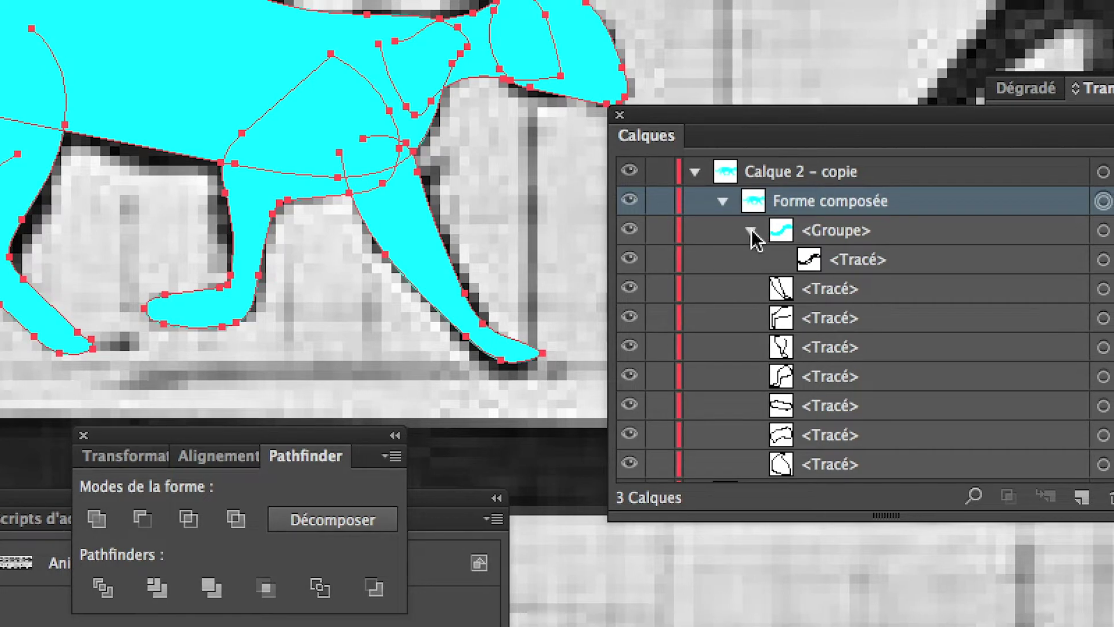
click(750, 229)
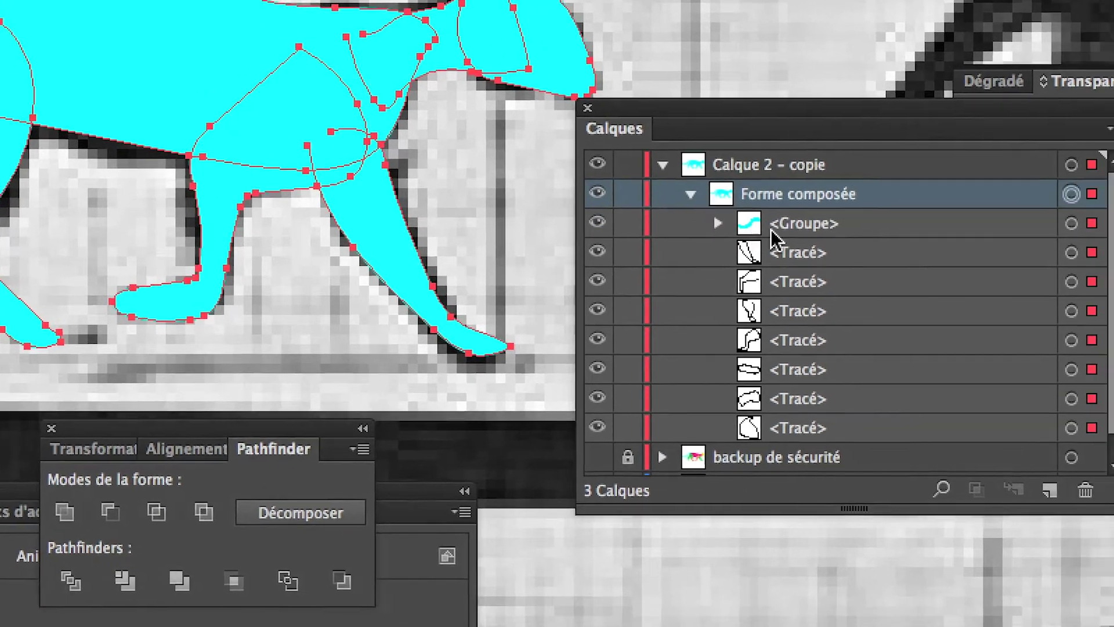
click(774, 232)
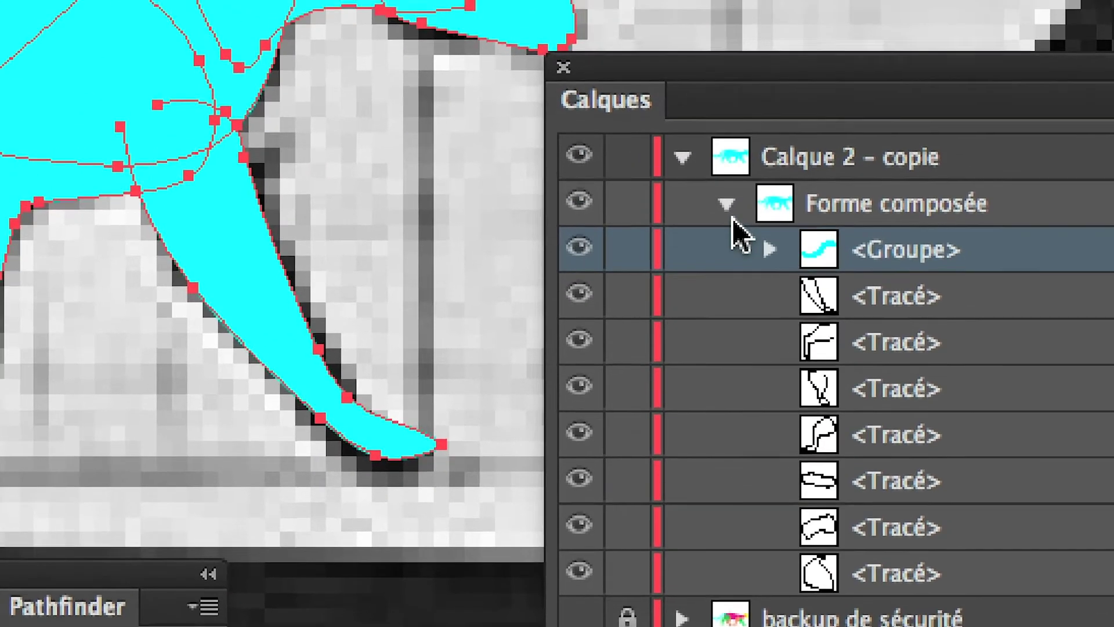
click(728, 207)
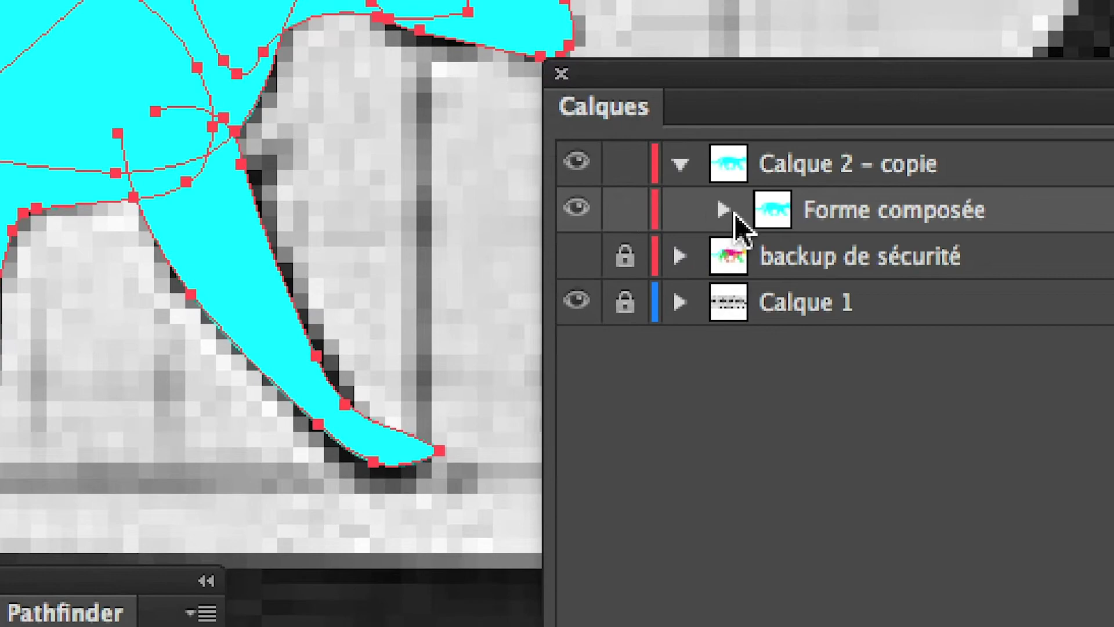
Expand Forme composée, target the path of the hind leg beneath the haunch, and highlight the compound shape's entry.
click(900, 235)
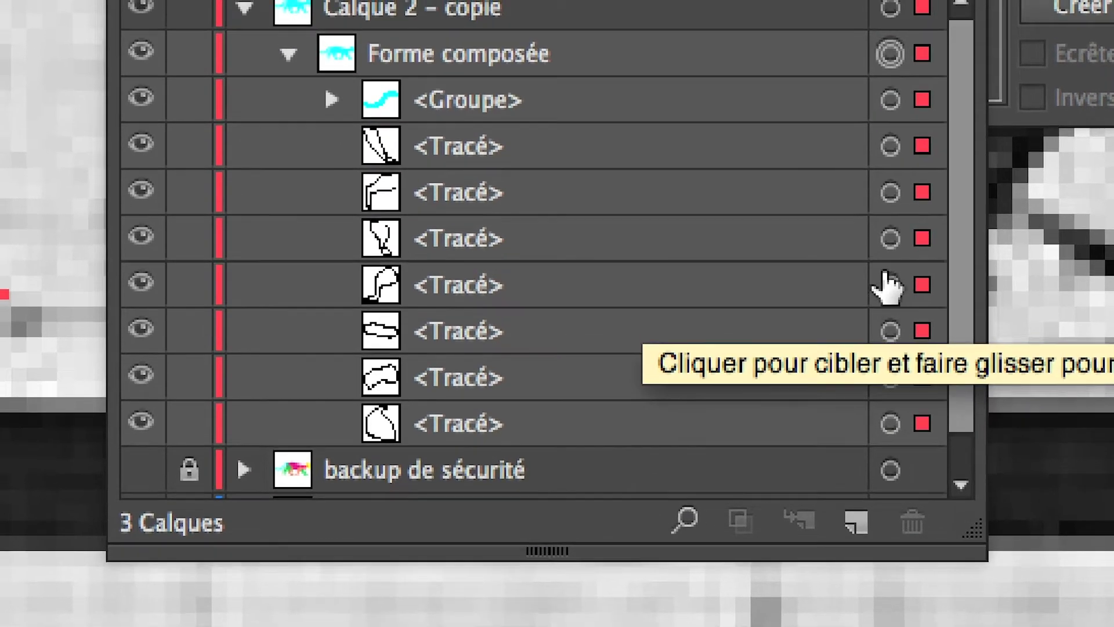
click(885, 264)
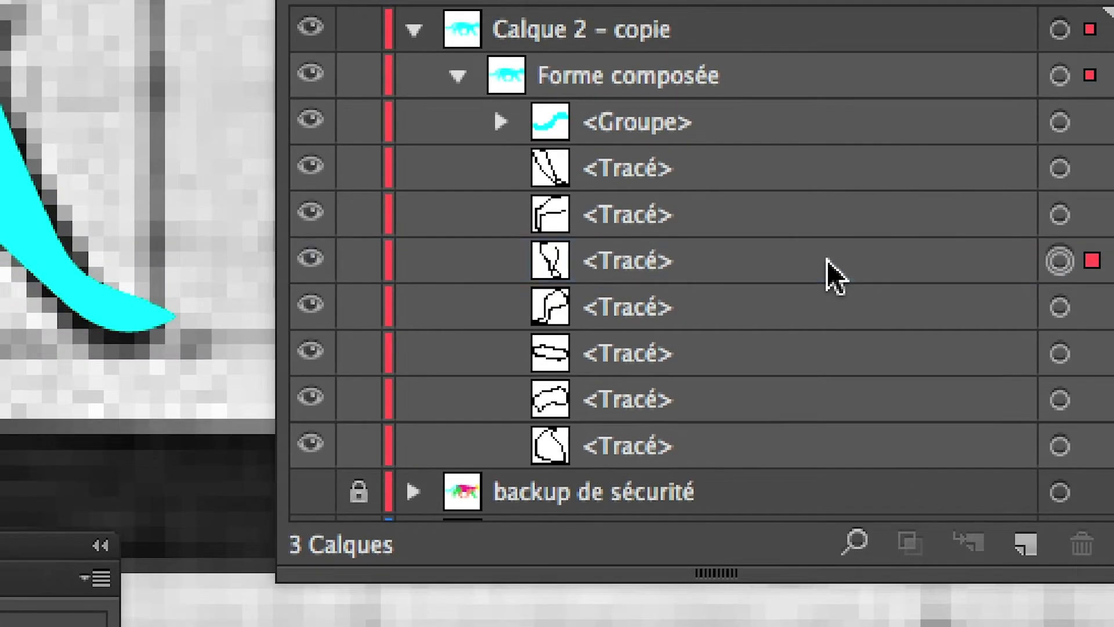
click(656, 253)
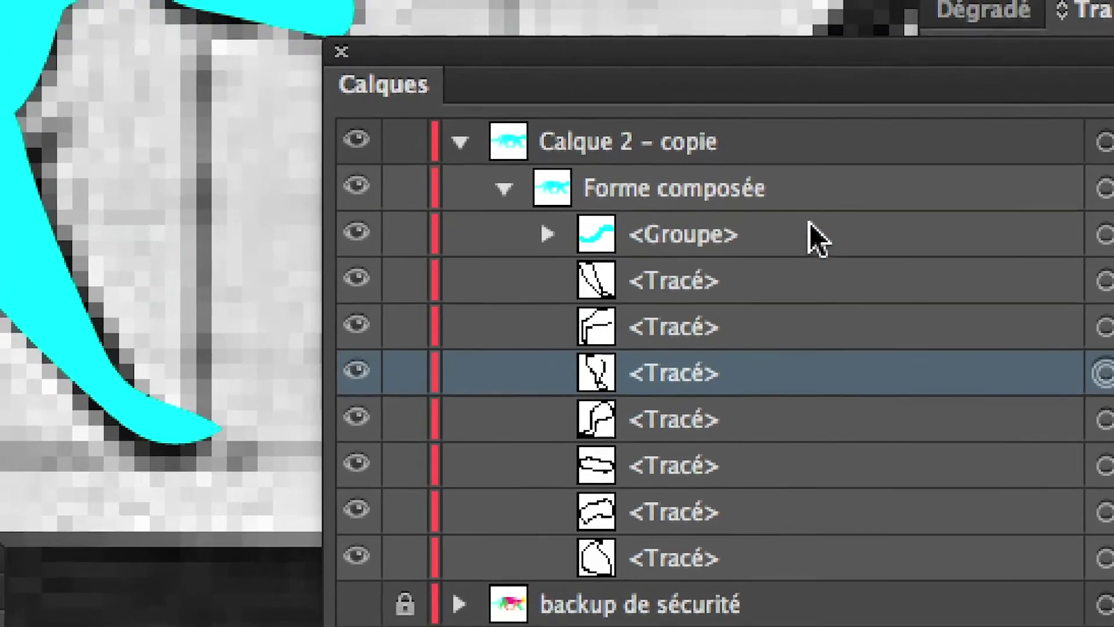
click(760, 87)
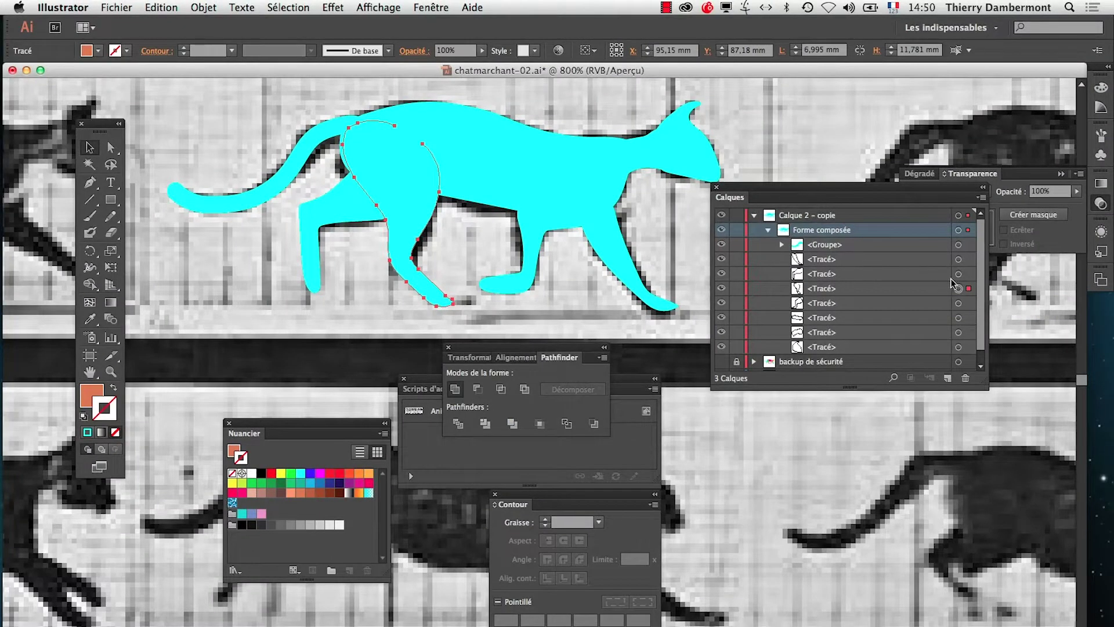
Target the foremost foreleg's path inside Forme composée, try moving it, and activate Free Transform for it.
click(958, 259)
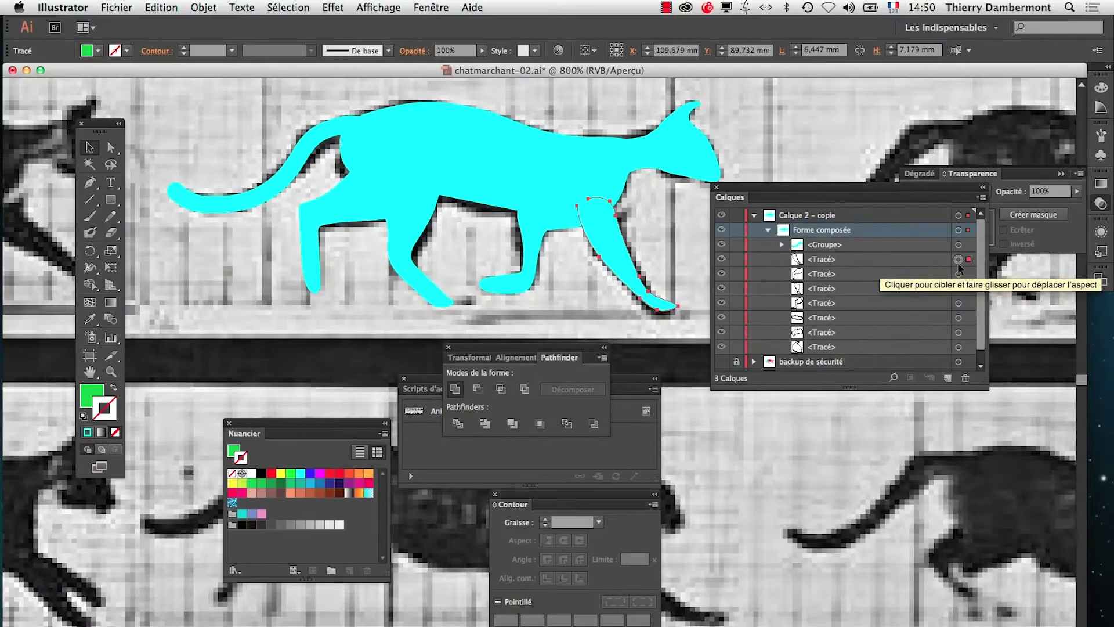
drag(793, 188, 830, 251)
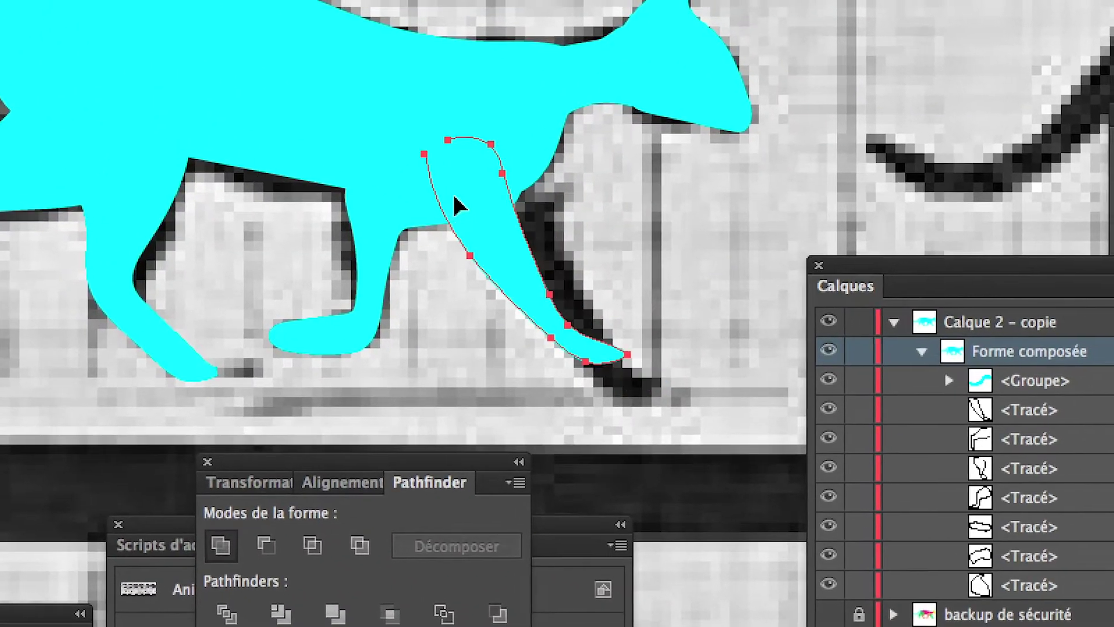
drag(458, 206, 478, 219)
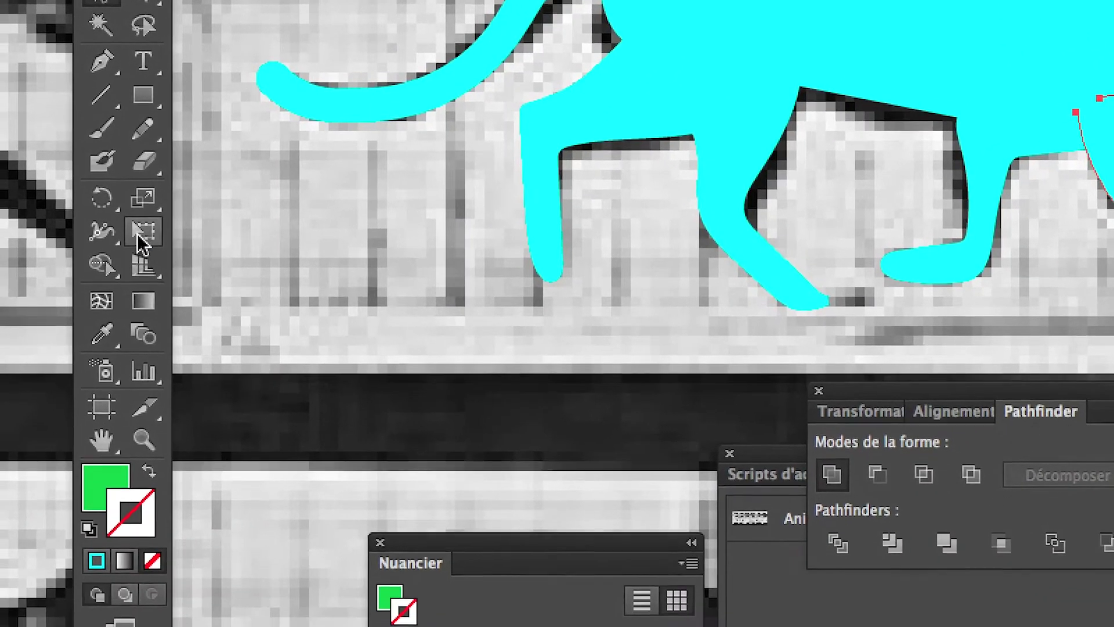
click(47, 332)
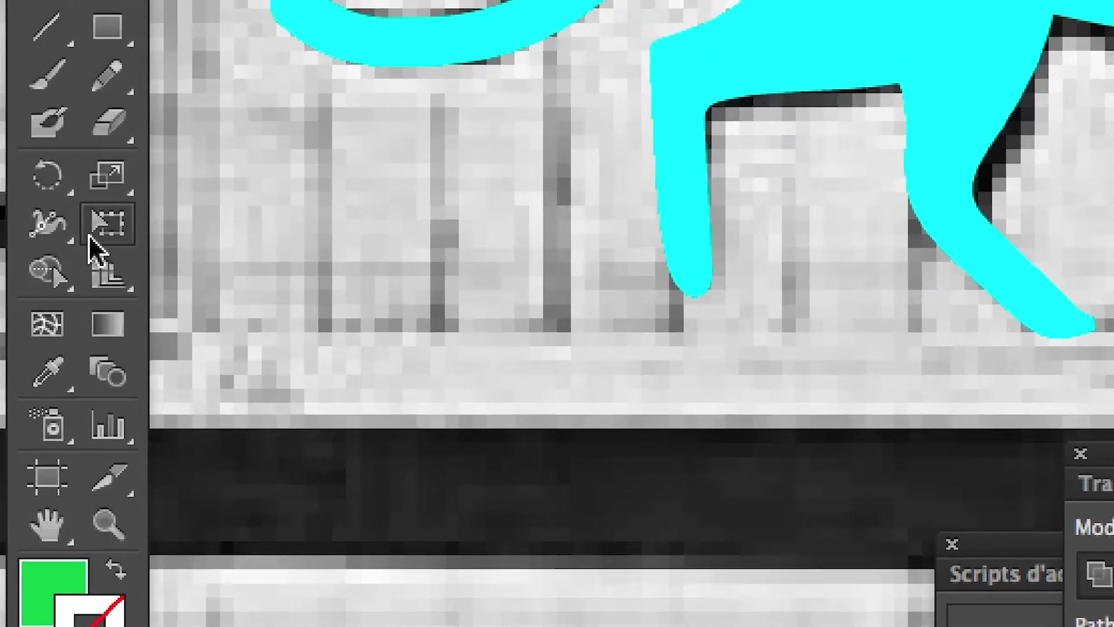
click(96, 236)
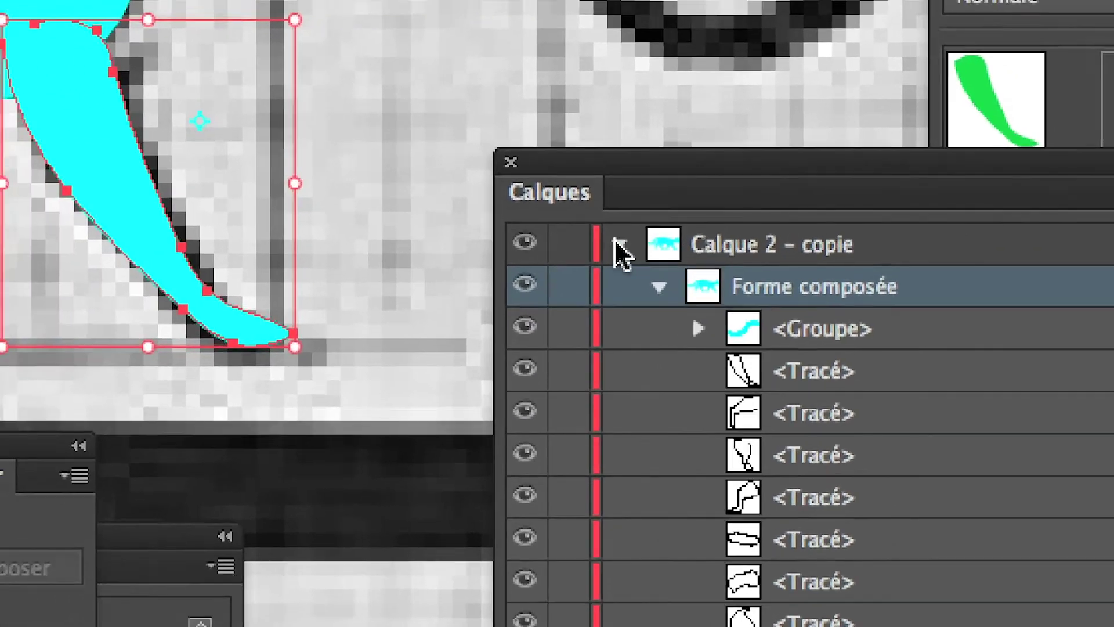
Target the whole Forme composée, remove its stroke, and fill the silhouette with blue.
click(518, 231)
click(616, 244)
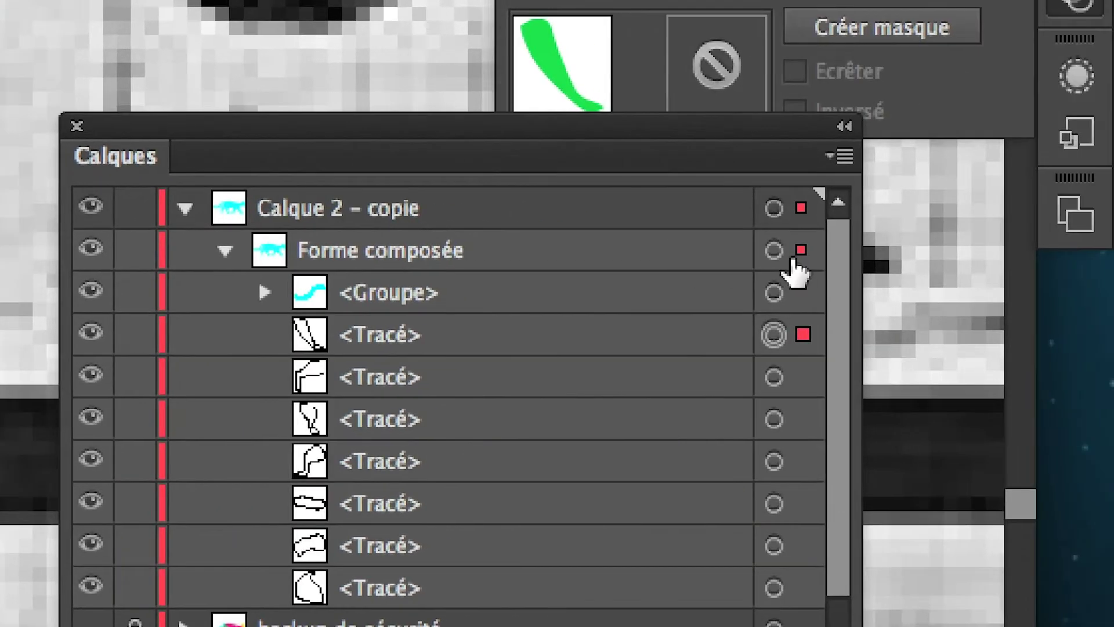
click(1113, 253)
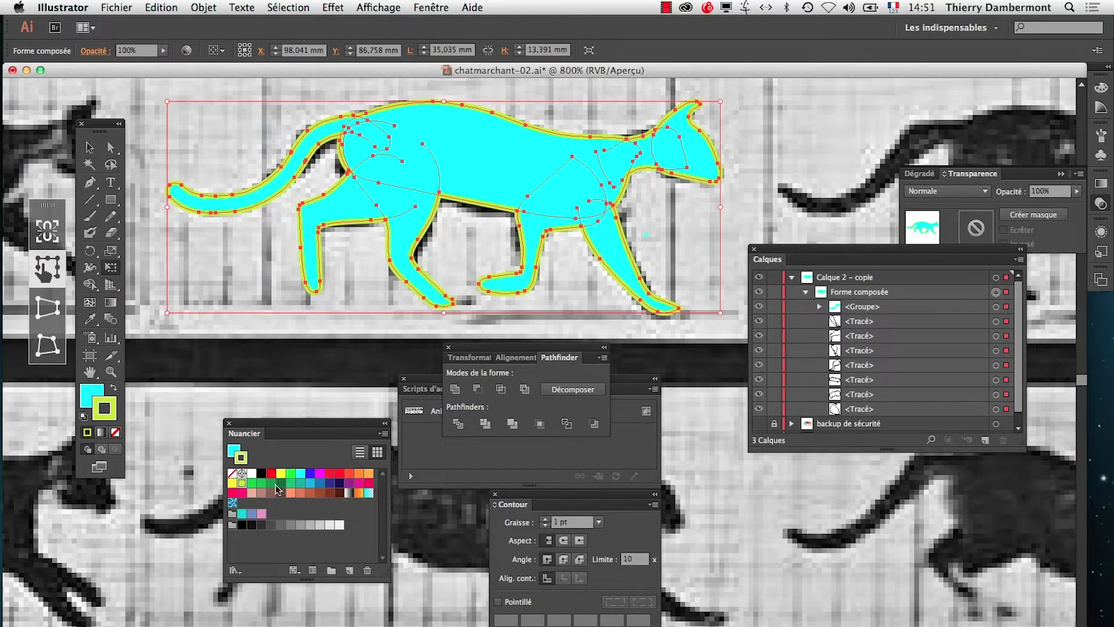
click(115, 433)
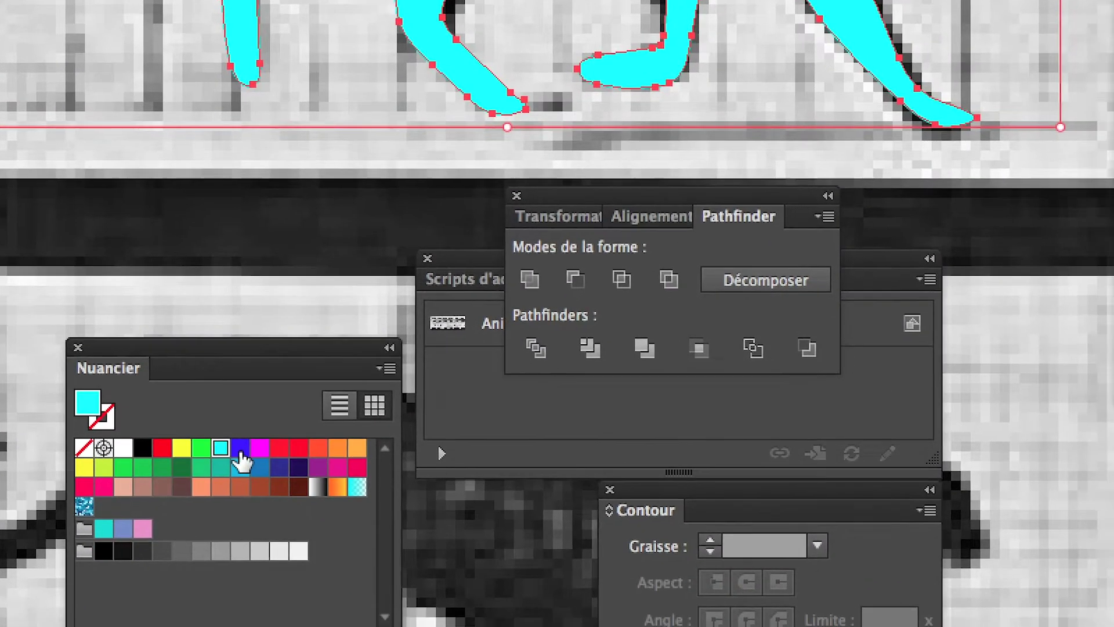
click(537, 547)
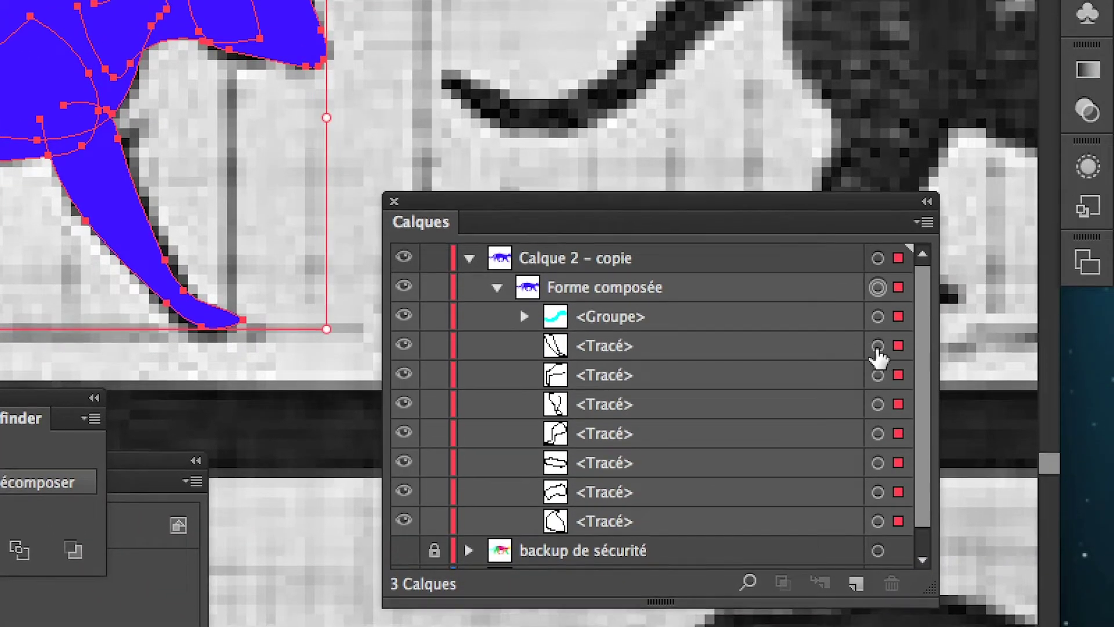
Rotate the foremost foreleg's path inside the compound shape back and forth around its shoulder with Free Transform.
click(877, 330)
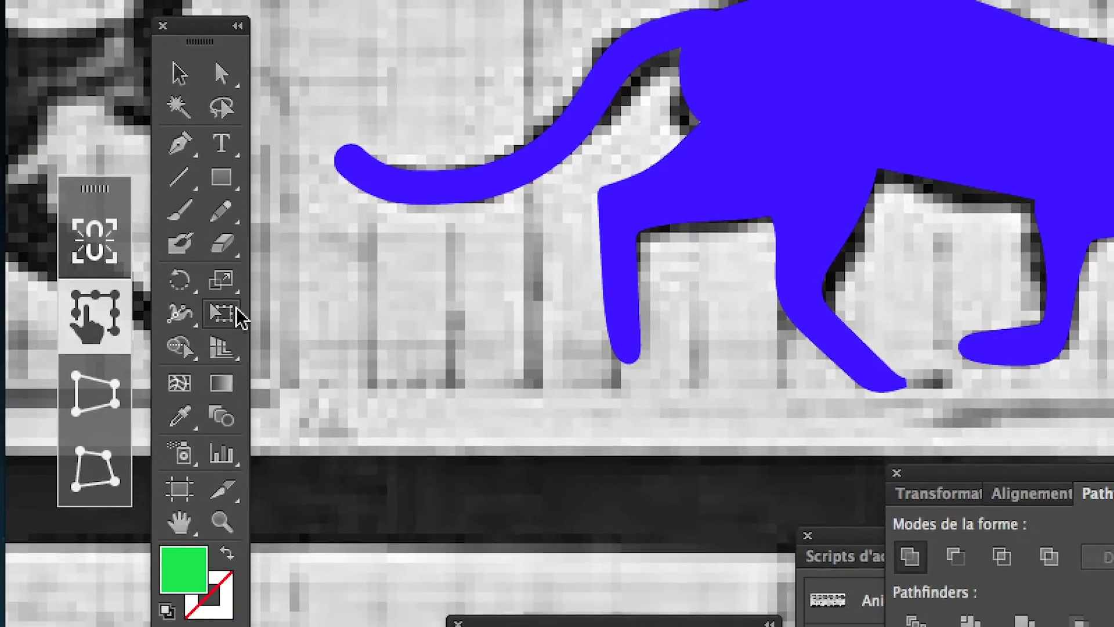
click(235, 312)
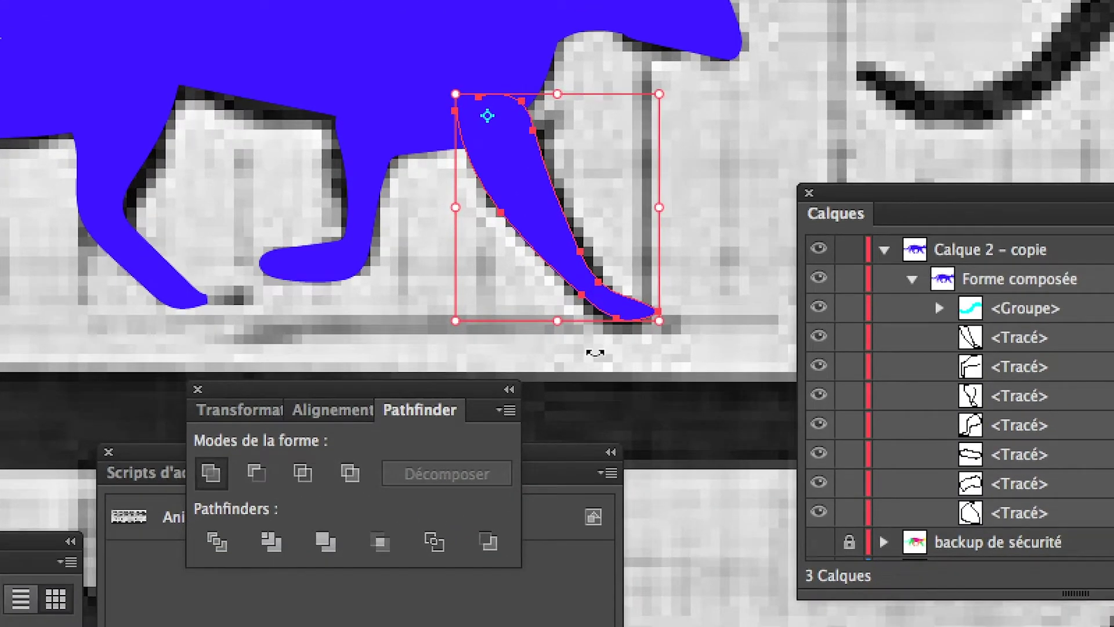
drag(595, 352, 762, 263)
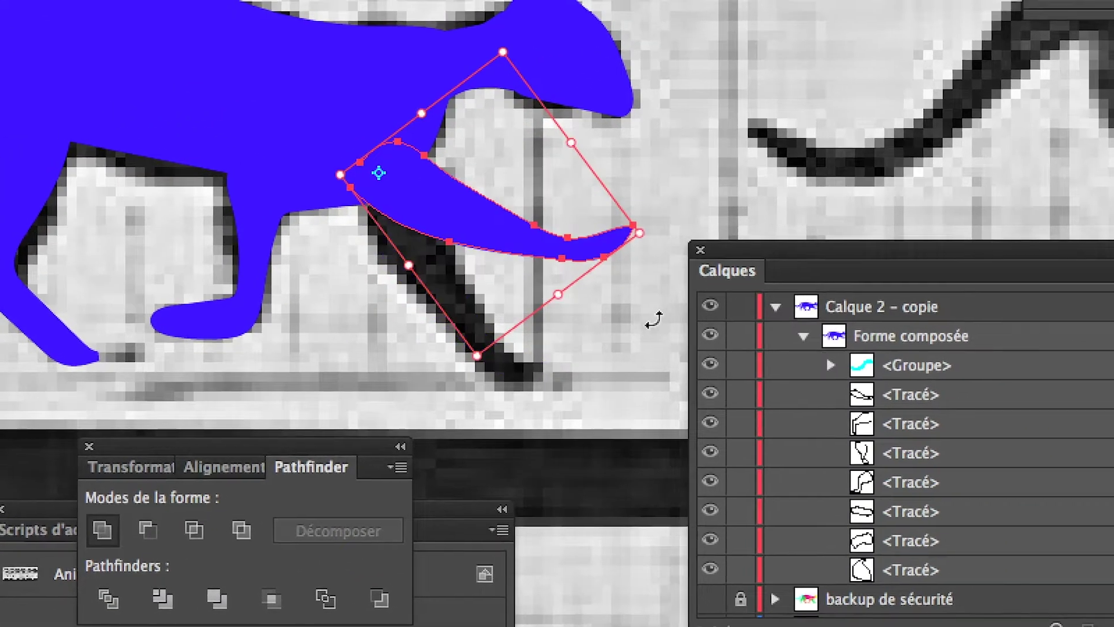
drag(654, 319, 218, 412)
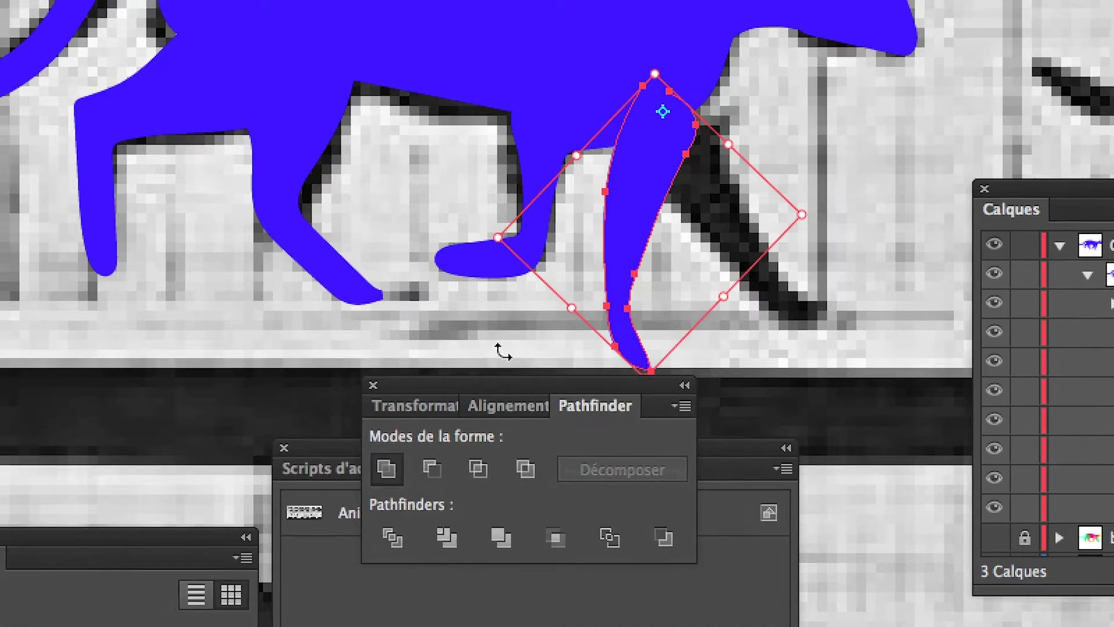
drag(508, 352, 736, 349)
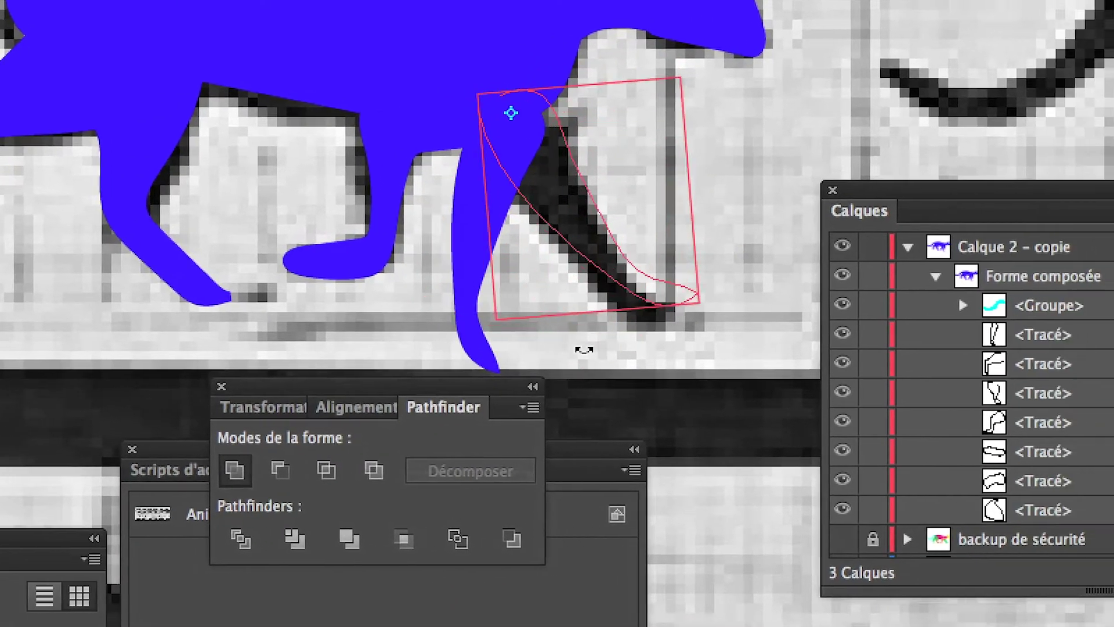
drag(584, 350, 599, 351)
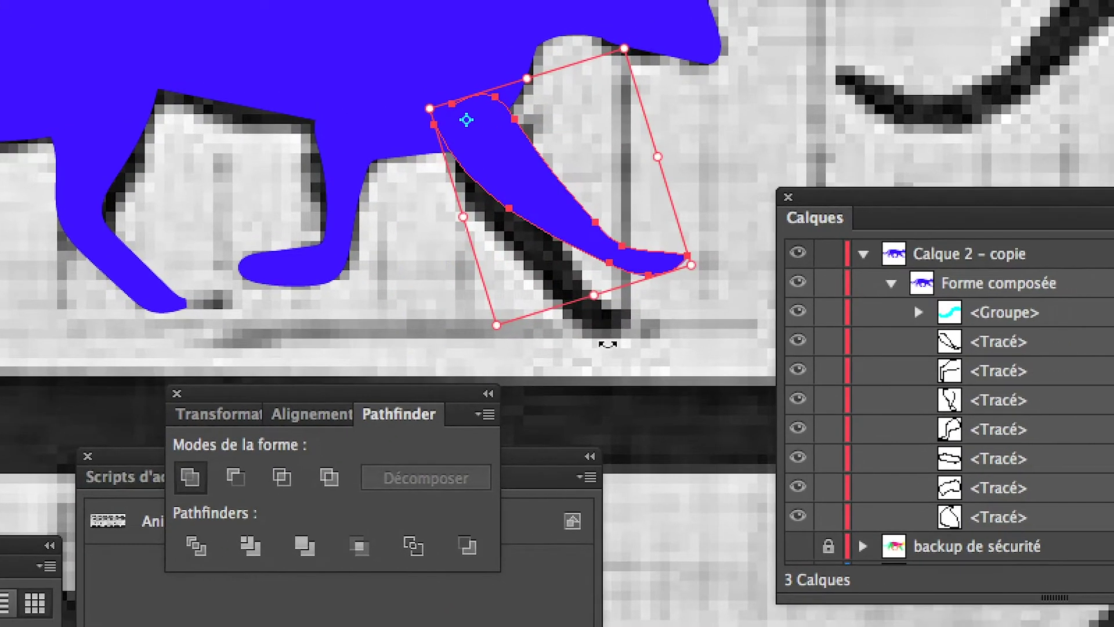
Rotate the foremost foreleg around its own centre, move it back under the cat's shoulder, and clear the selection.
drag(555, 216, 552, 221)
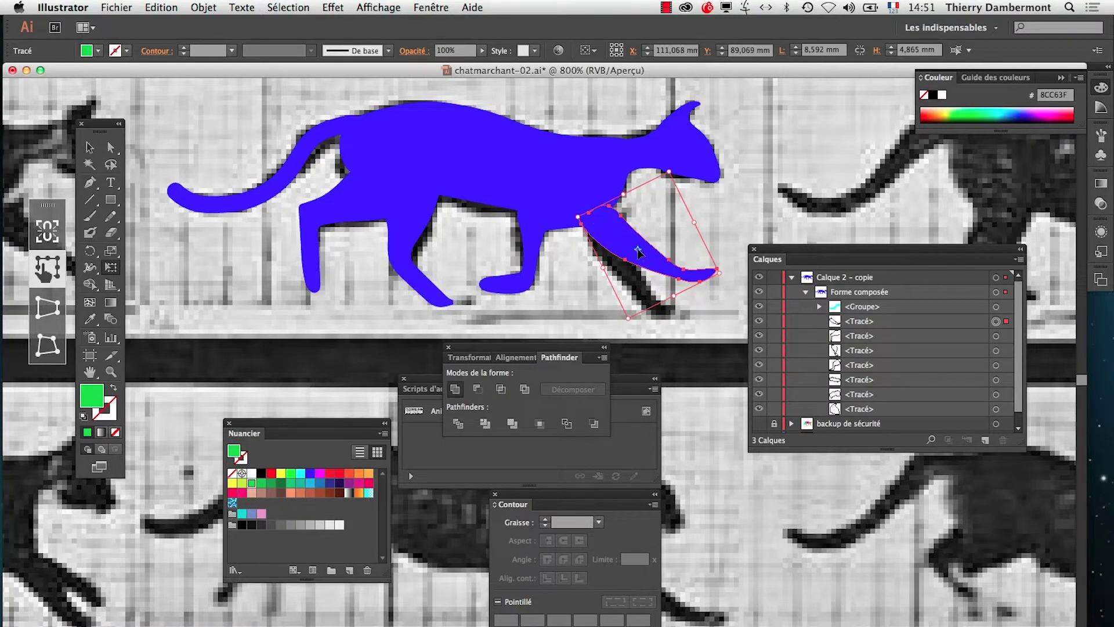
drag(698, 313, 711, 237)
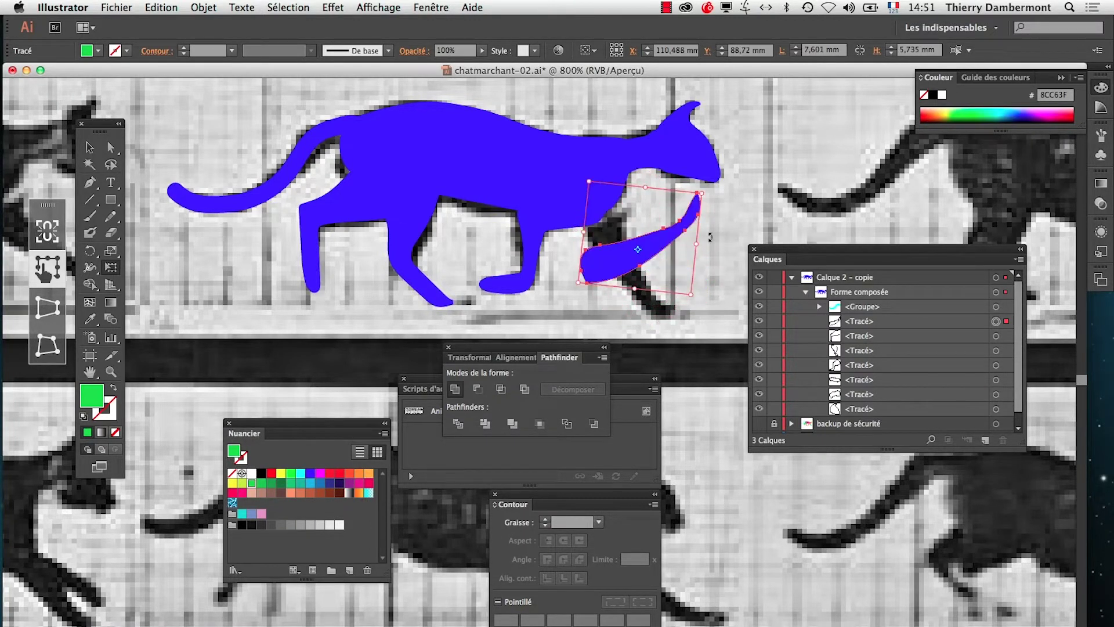
drag(711, 281, 711, 280)
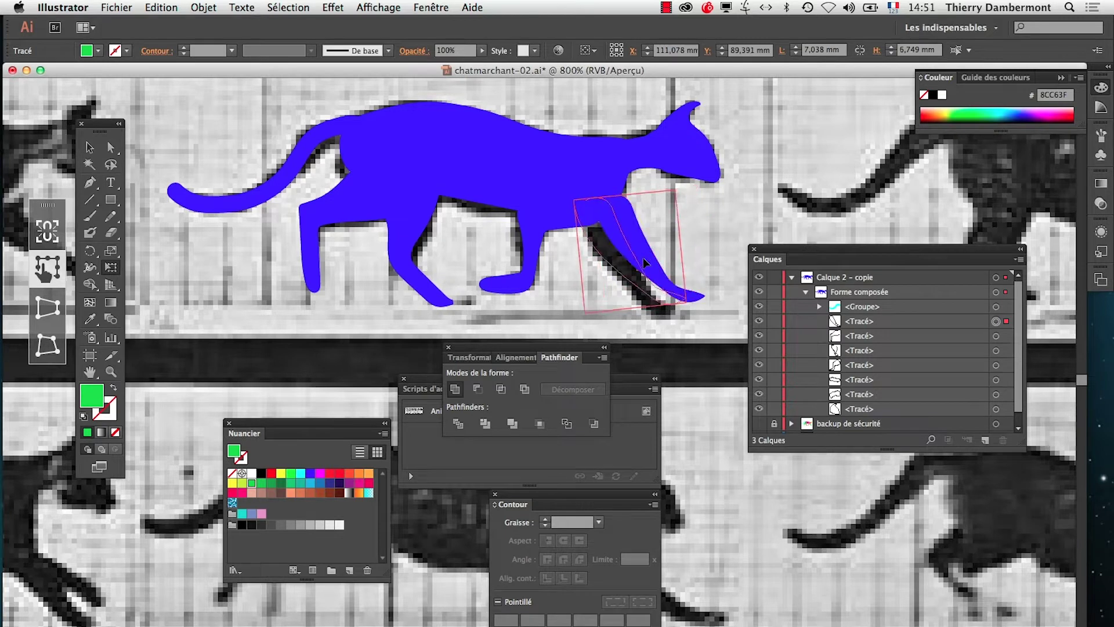
drag(645, 262, 627, 267)
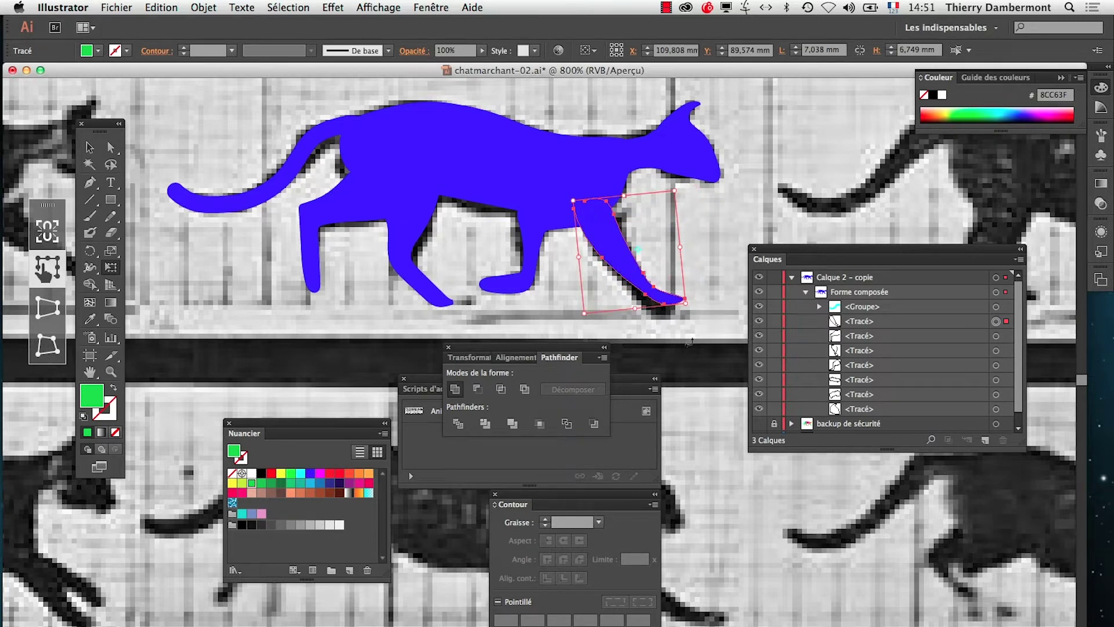
key(v)
click(269, 299)
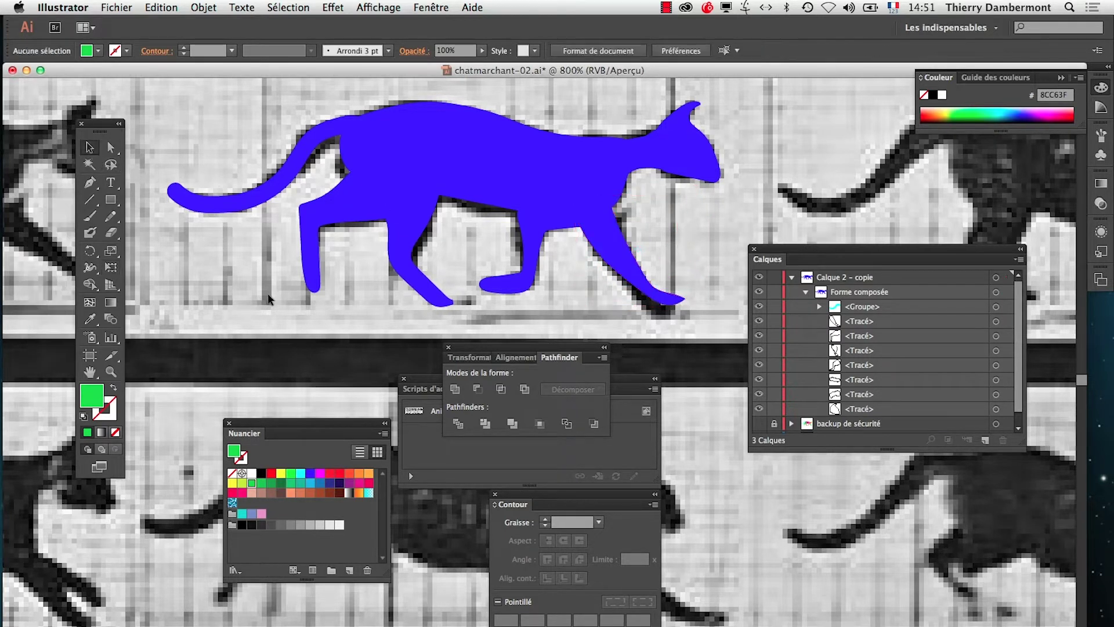
Select the whole compound silhouette, deselect and reselect it to review its parts, and shift the toolbox slightly.
click(626, 246)
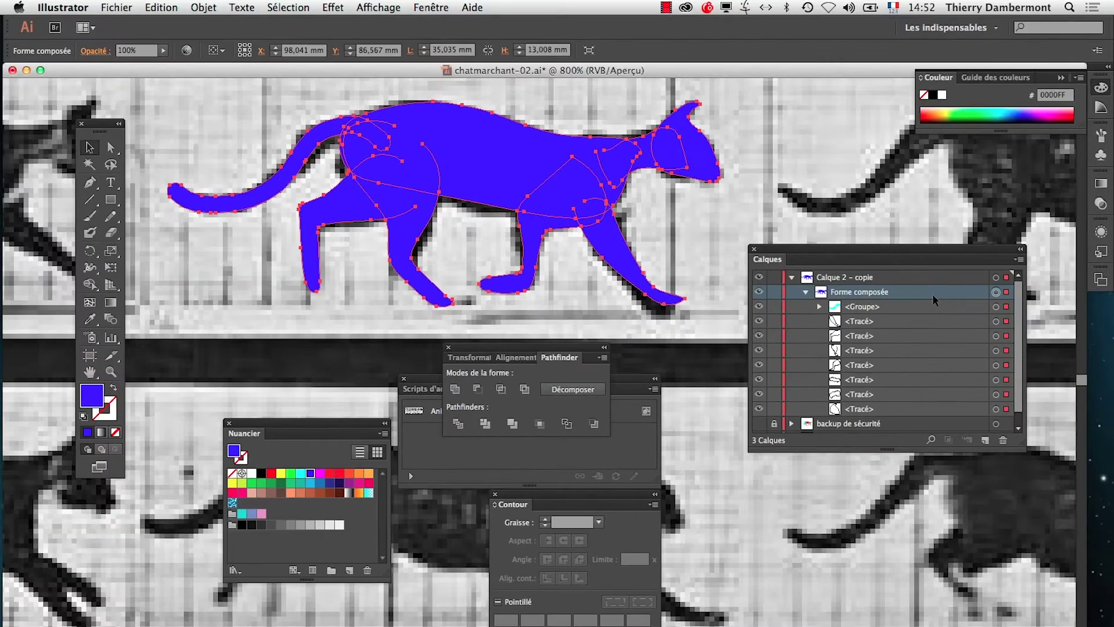
click(788, 221)
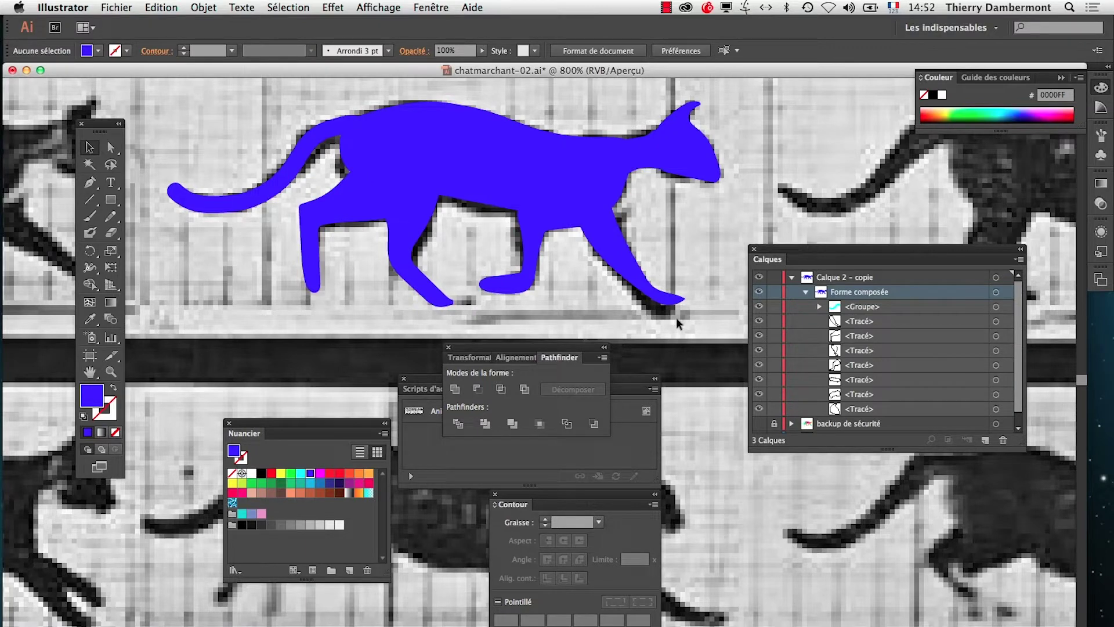
click(638, 281)
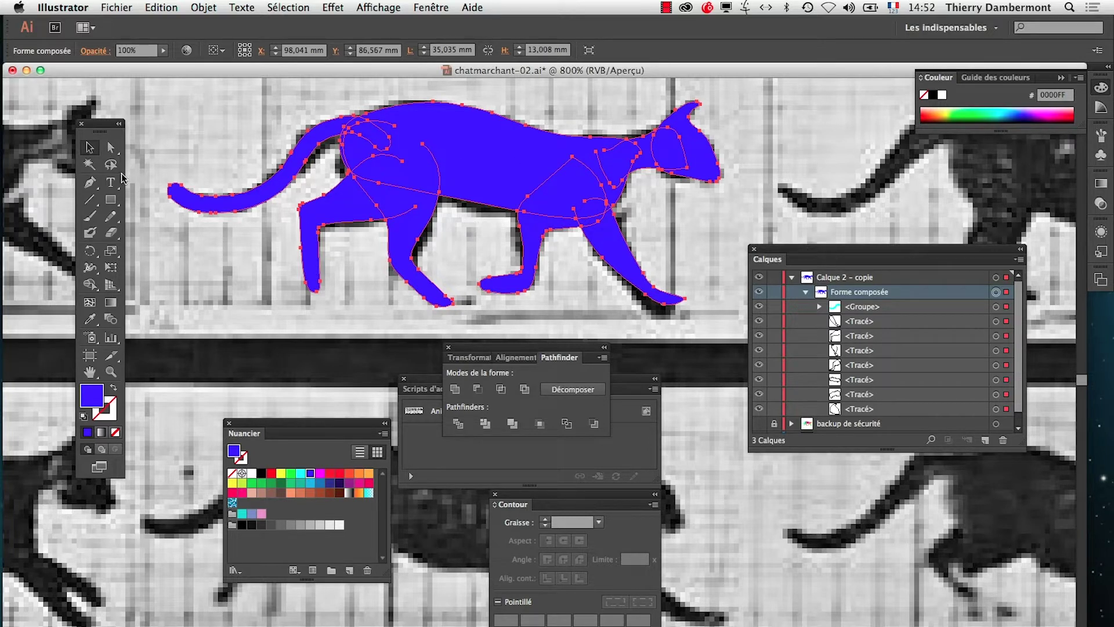
drag(109, 127, 127, 118)
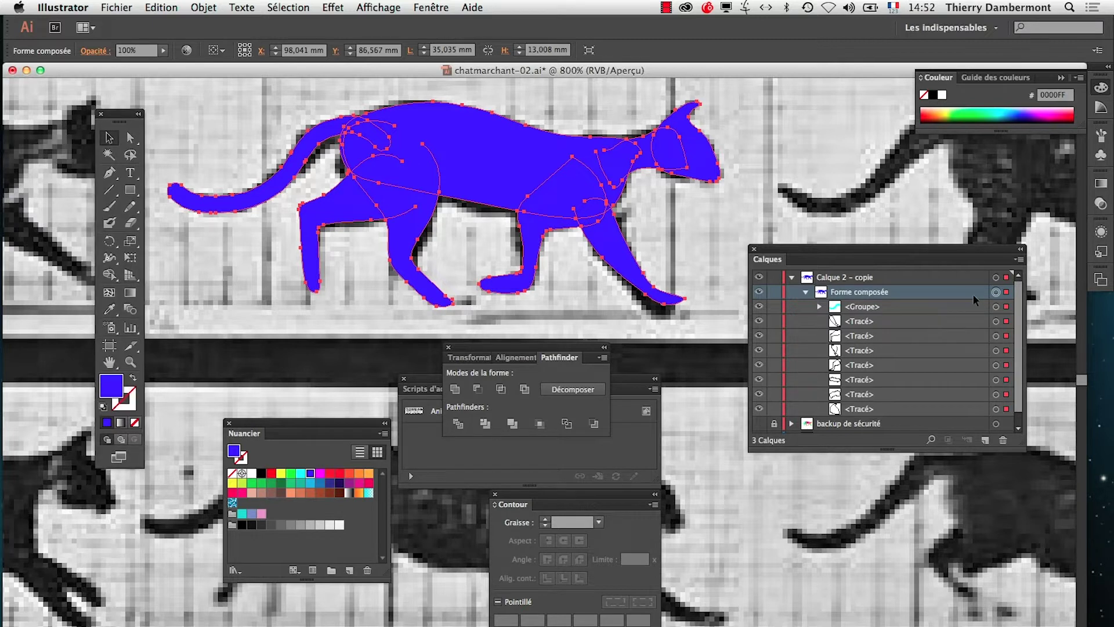
Pick the rearmost hind leg with the Direct Selection tool and fill the compound shape with red ED1C24.
click(131, 141)
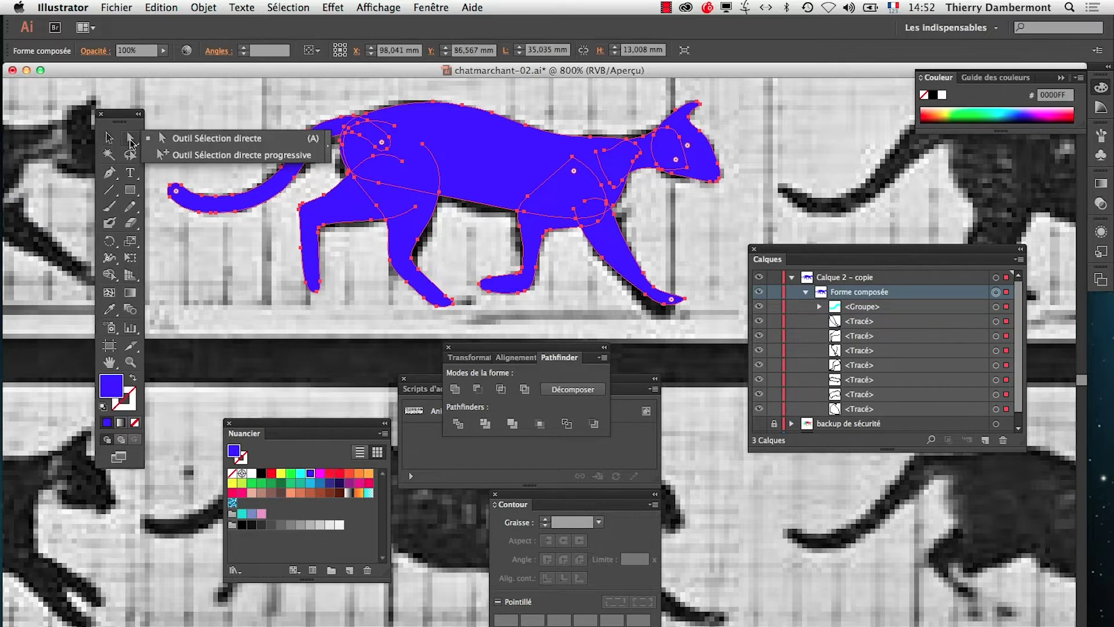
click(186, 217)
click(311, 231)
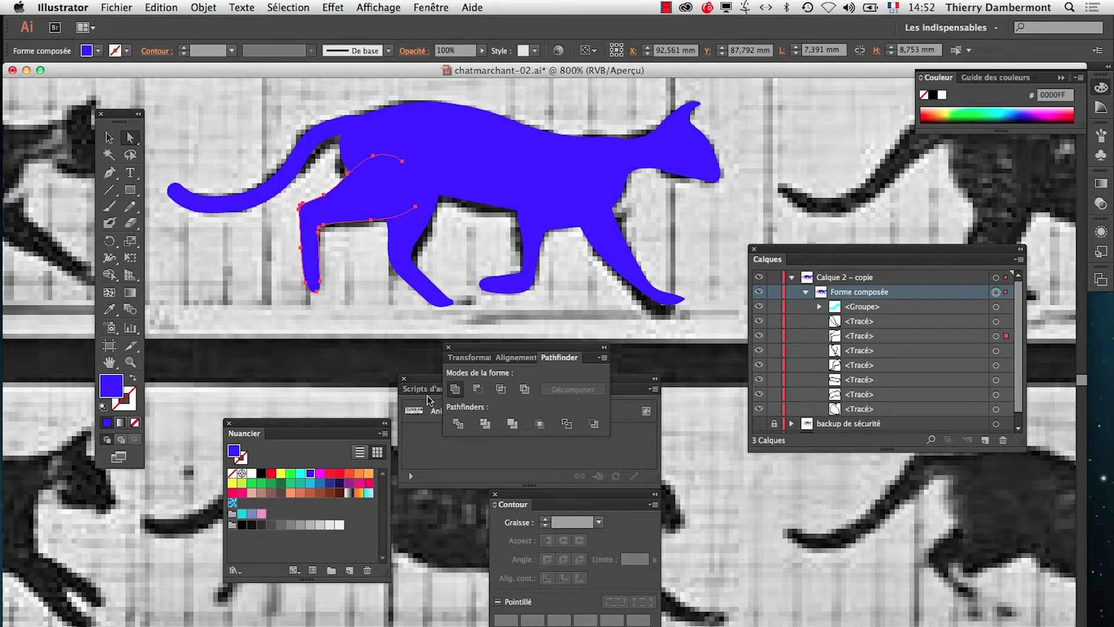
click(340, 474)
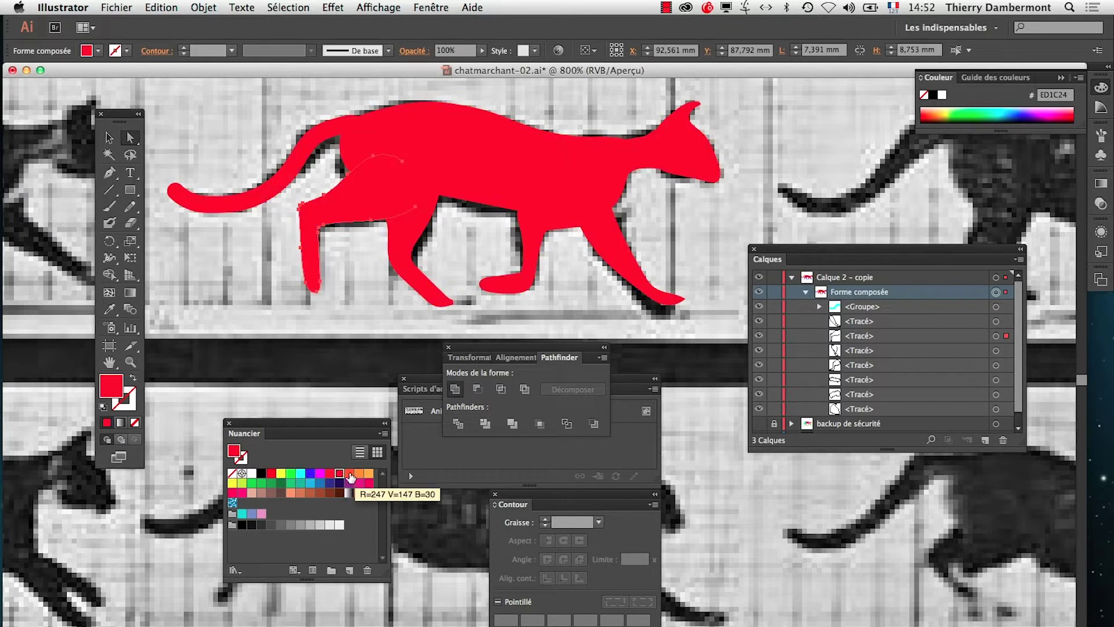
Pick the tail with Direct Selection, move the swatches closer to the cat, and apply a magenta fill.
click(182, 132)
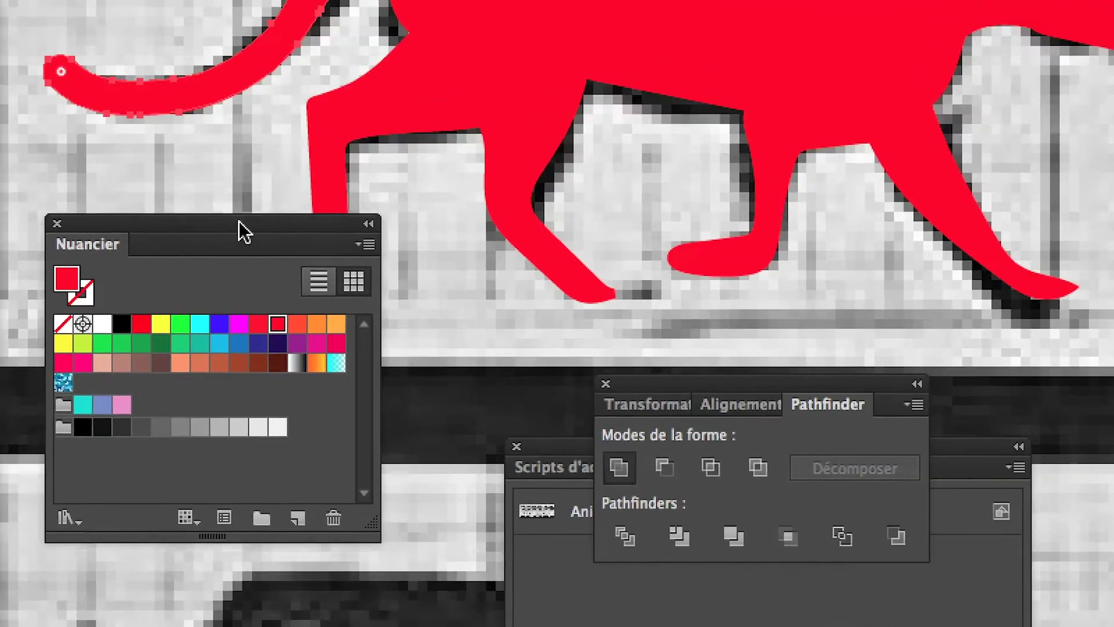
drag(239, 221, 218, 168)
click(223, 267)
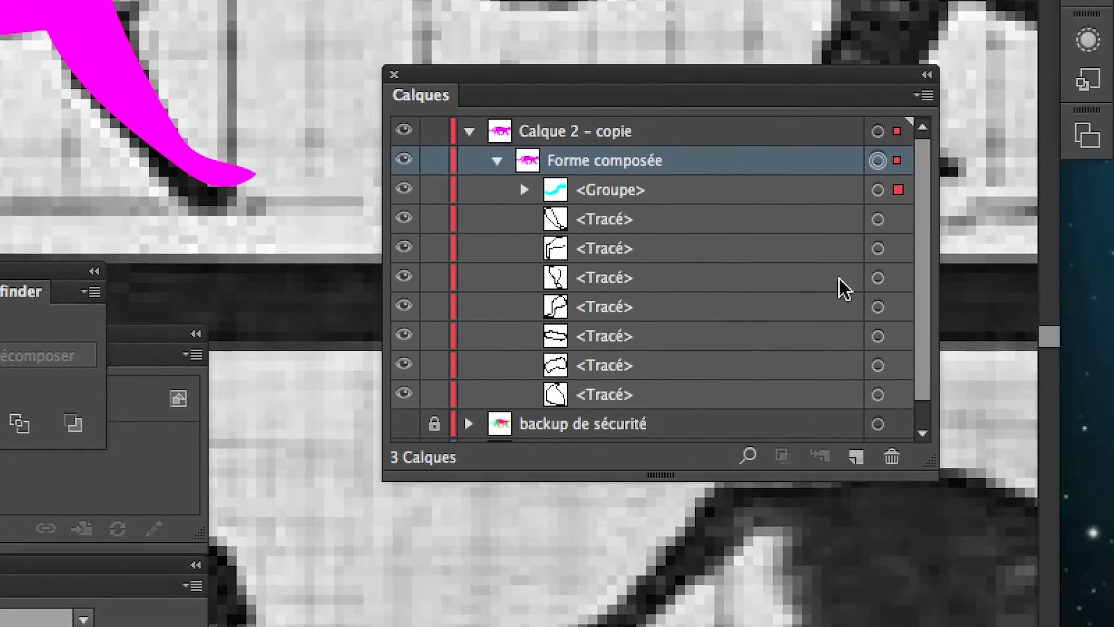
Target the path of the hind leg beneath the haunch in Forme composée and fill it with brown R=117 V=76 B=36.
click(877, 277)
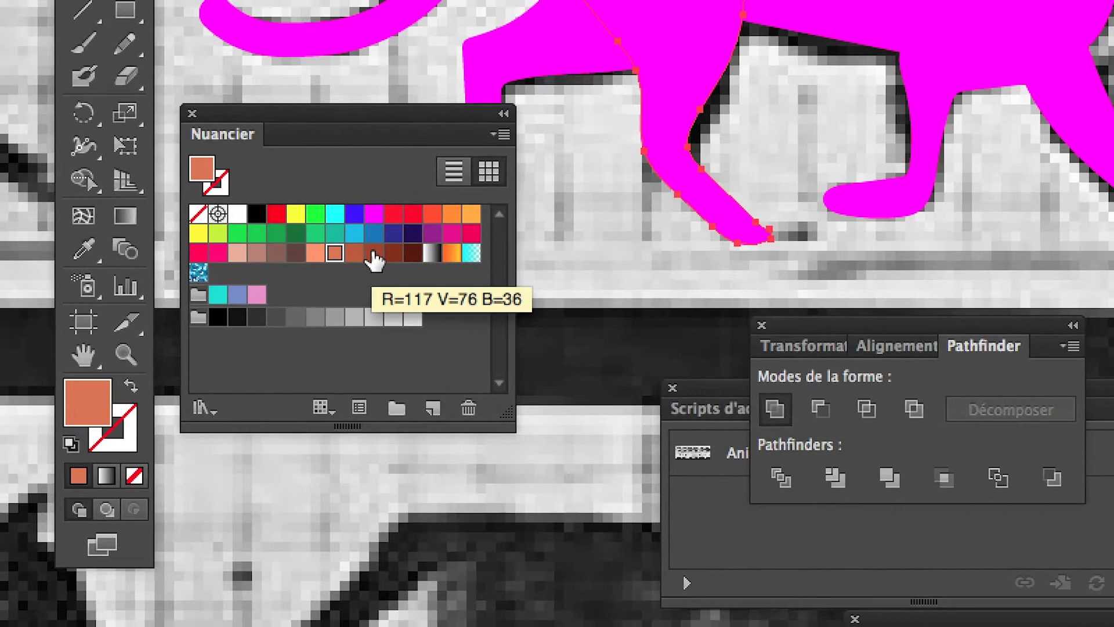
click(128, 129)
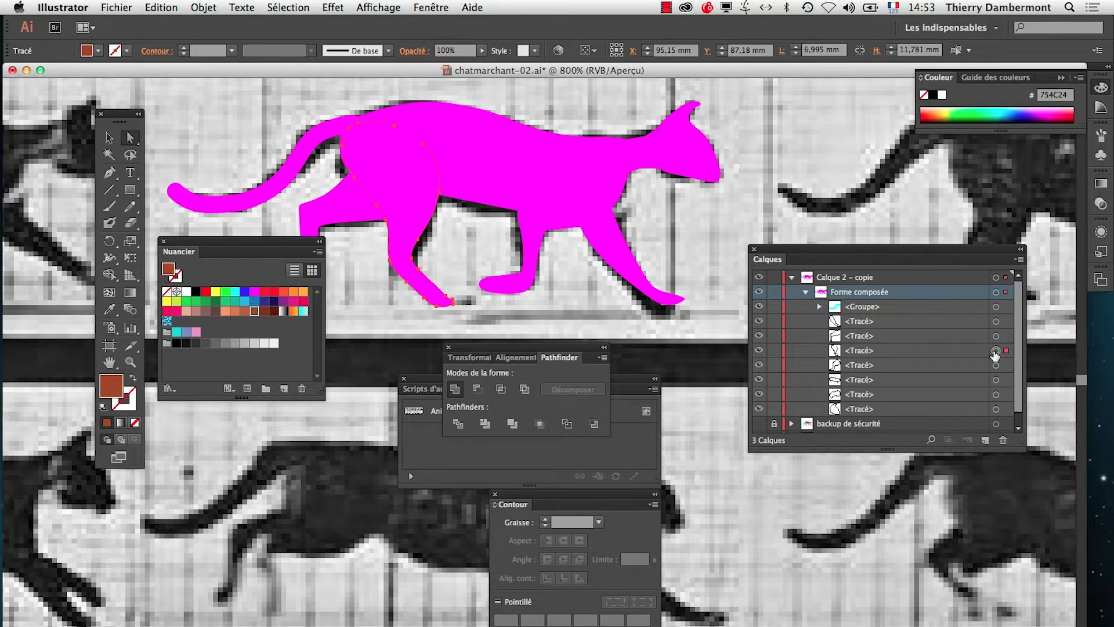
Target the path of the bent foreleg in Forme composée and fill it with magenta FF00FF.
click(995, 366)
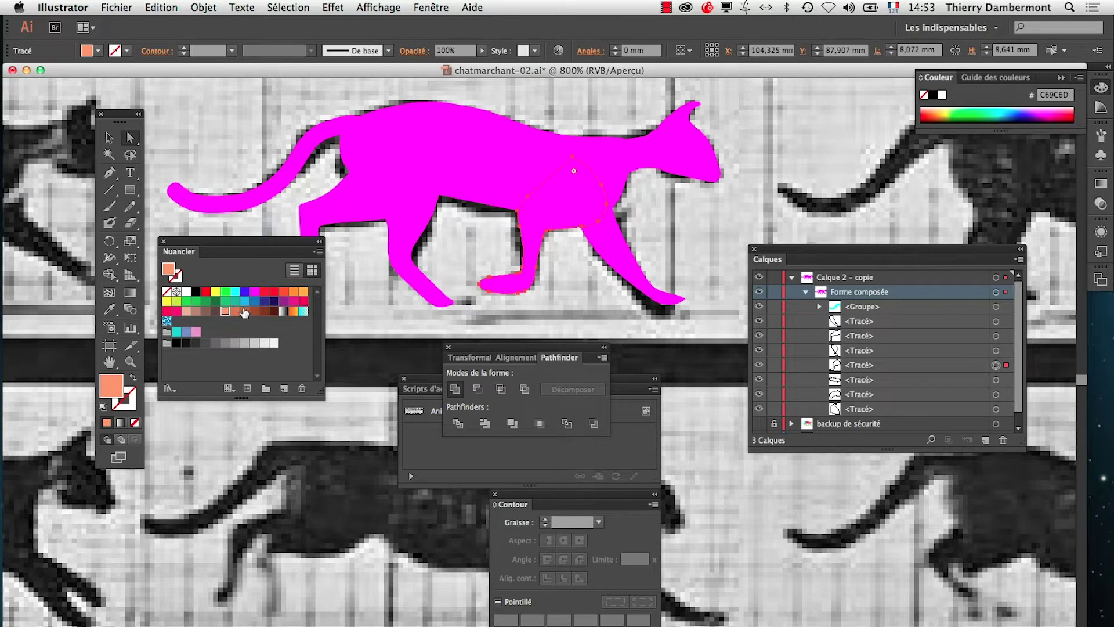
click(255, 292)
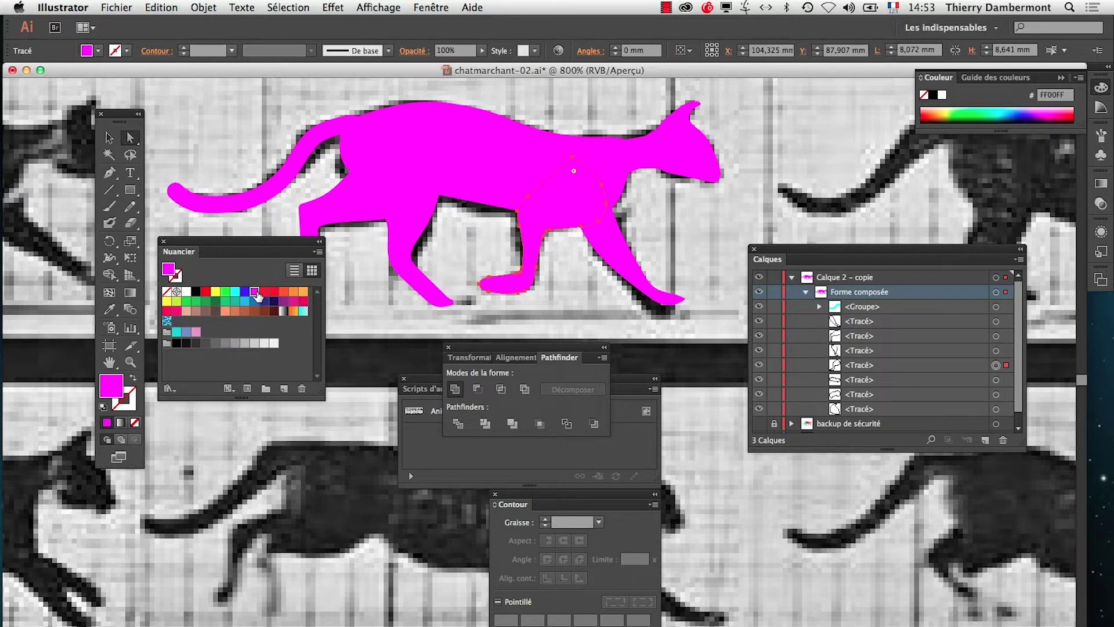
Pick the extended foreleg directly, try red ED1C24 and green 00FF00 on the compound shape, and settle on blue 0000FF.
click(608, 254)
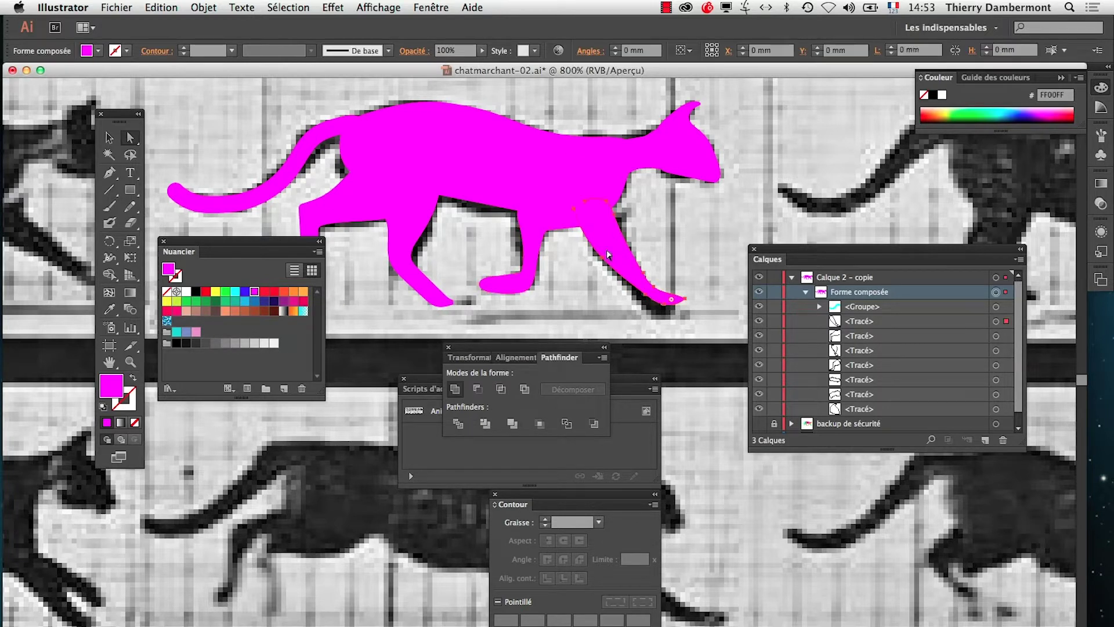
click(273, 292)
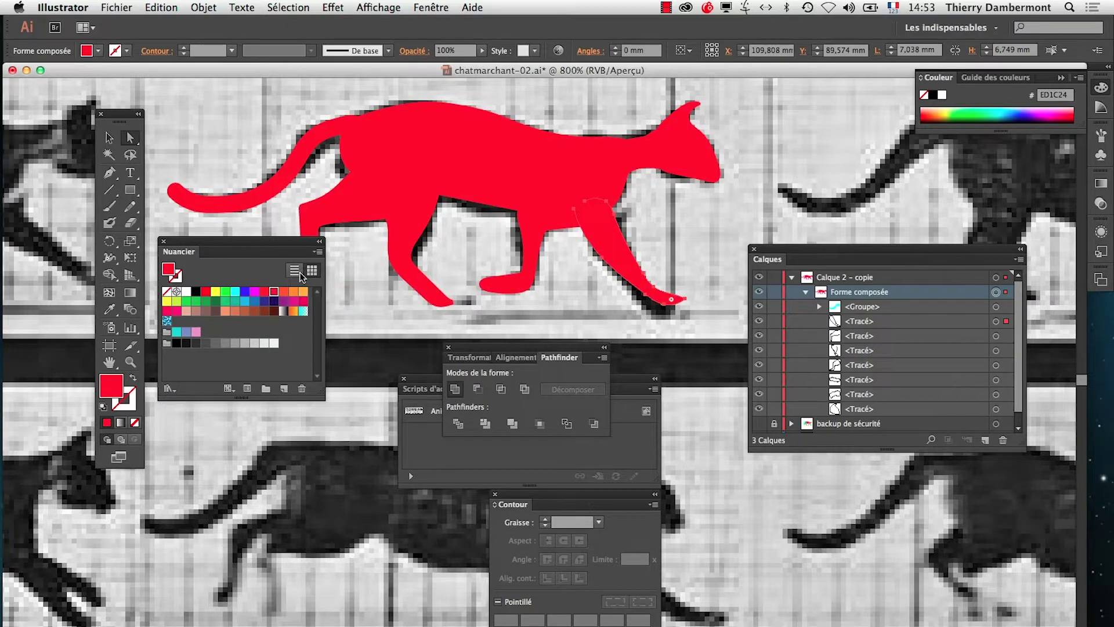
click(226, 293)
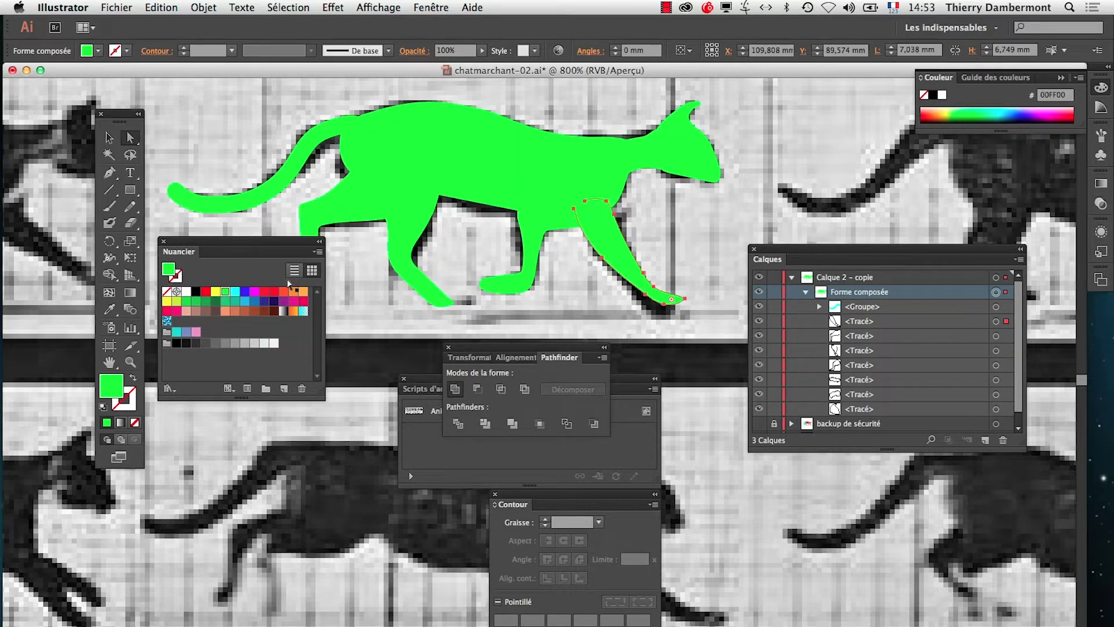
click(246, 293)
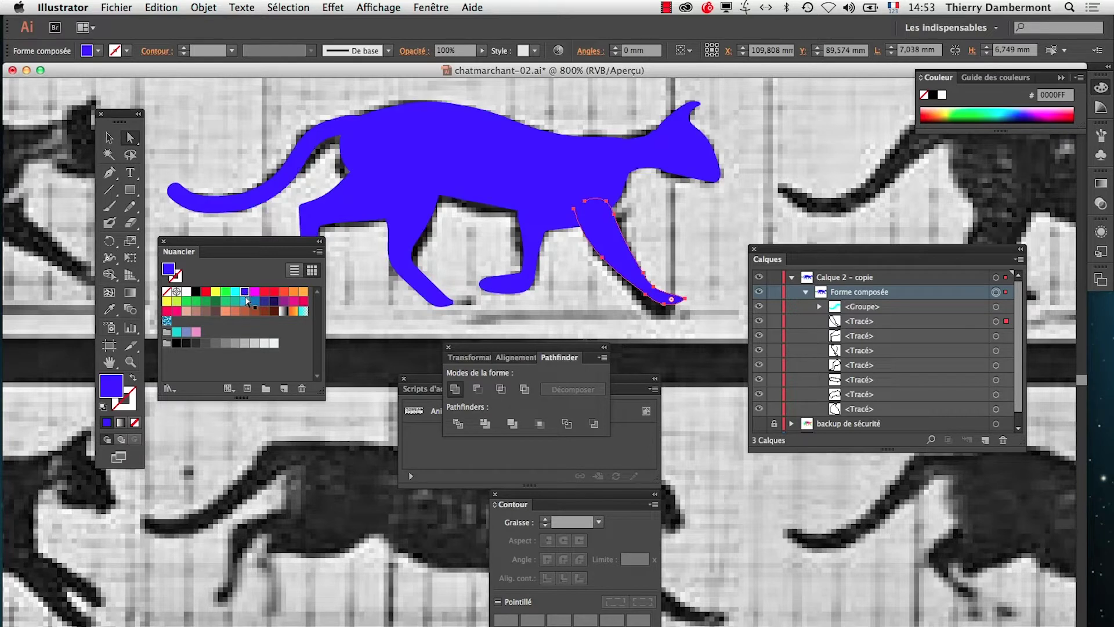
Move the swatches lower, clear of the cat's hind legs, and switch to the Outil Sélection directe progressive.
drag(211, 238, 243, 318)
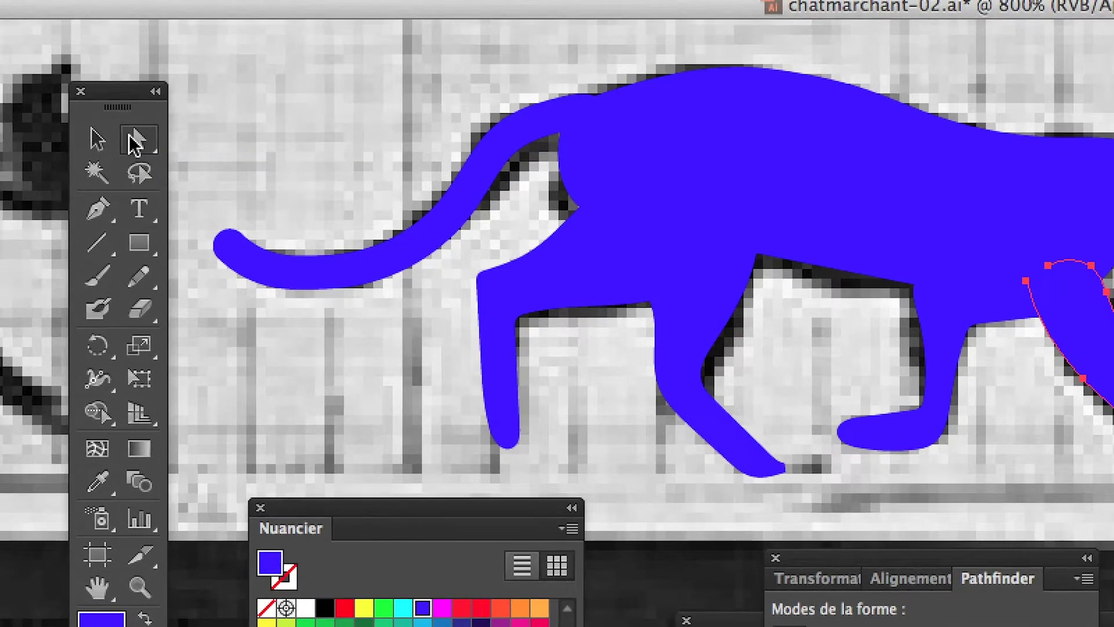
click(131, 138)
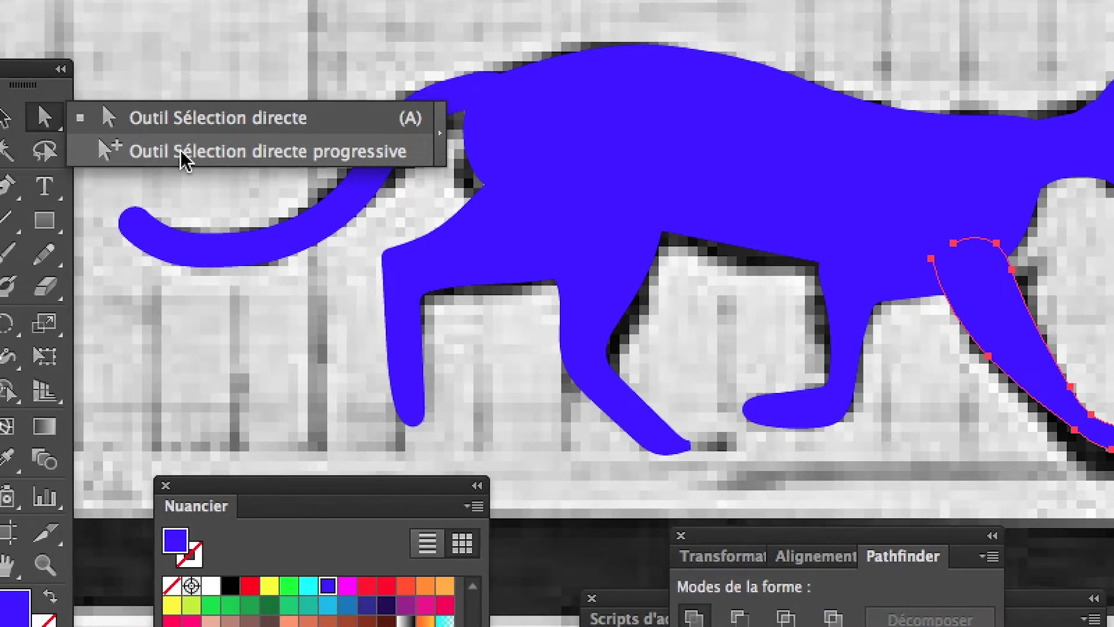
click(184, 159)
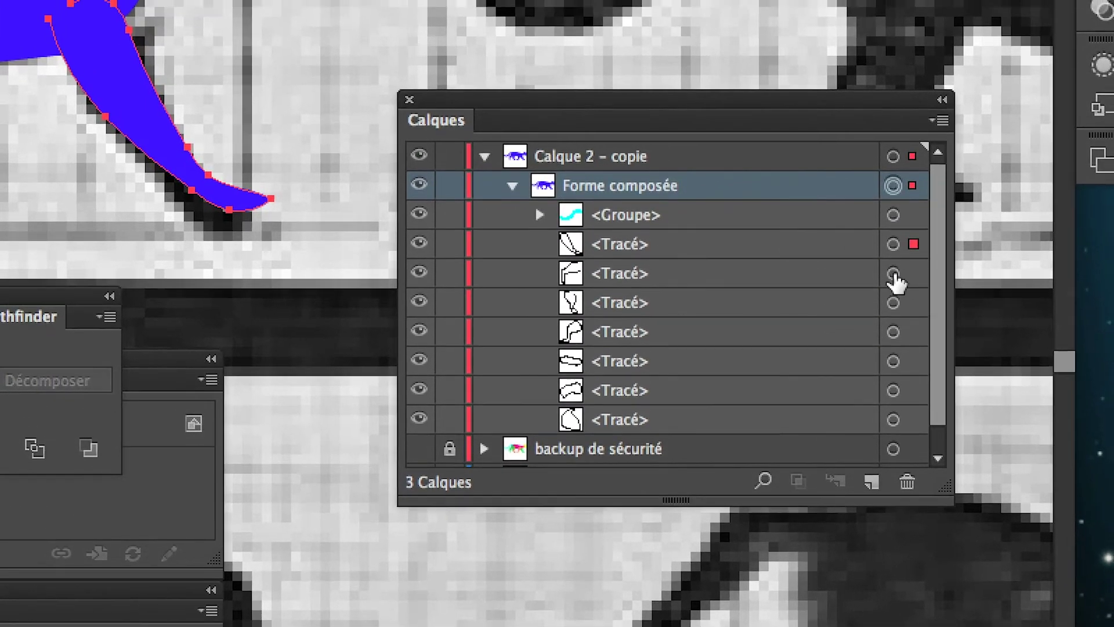
Target the tail group and various paths of Forme composée, singly and in combination, to examine how its parts can be selected.
click(893, 273)
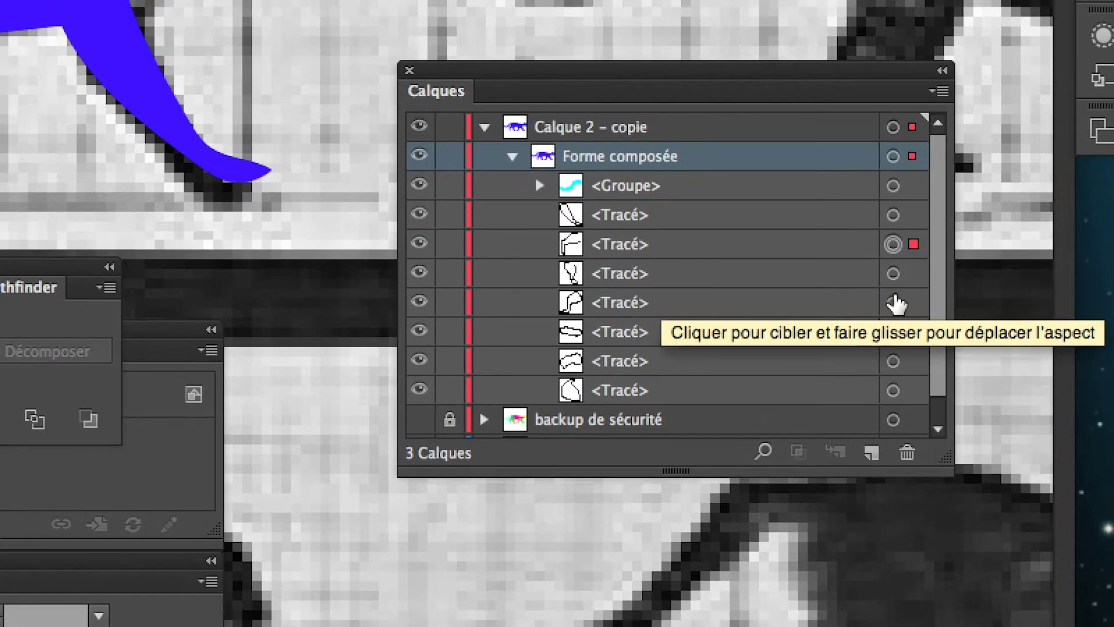
shift+click(892, 299)
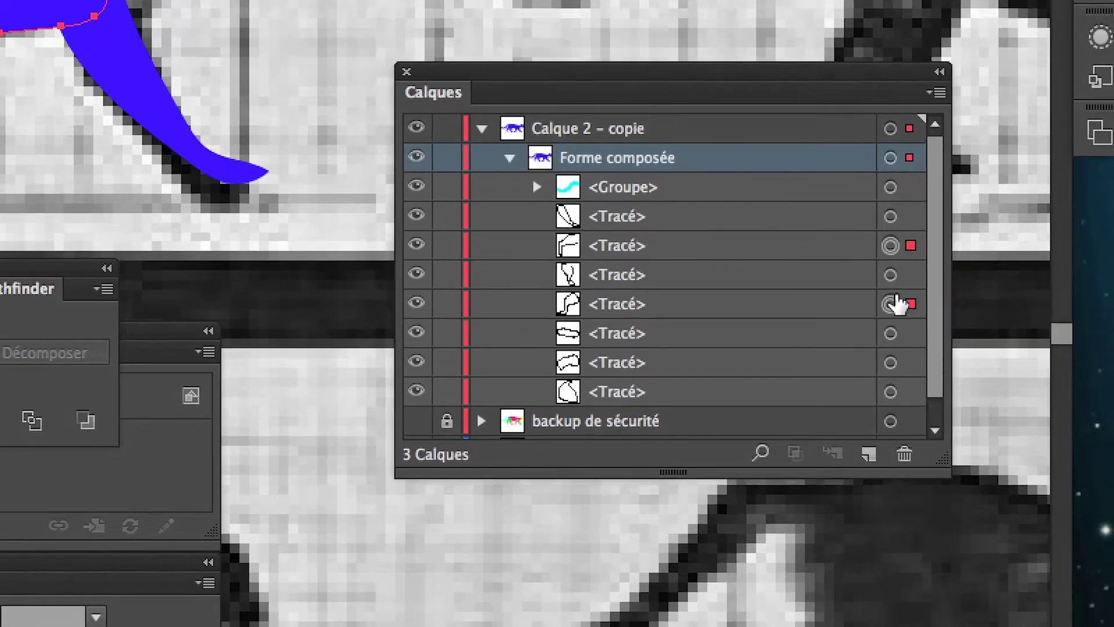
shift+click(894, 401)
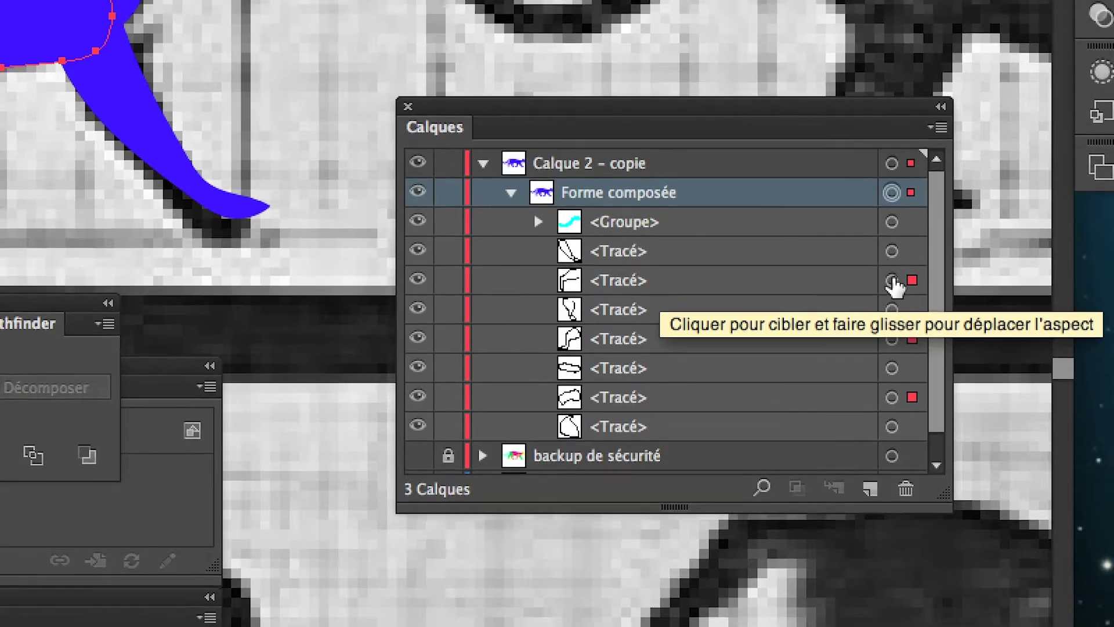
click(895, 172)
shift+click(893, 354)
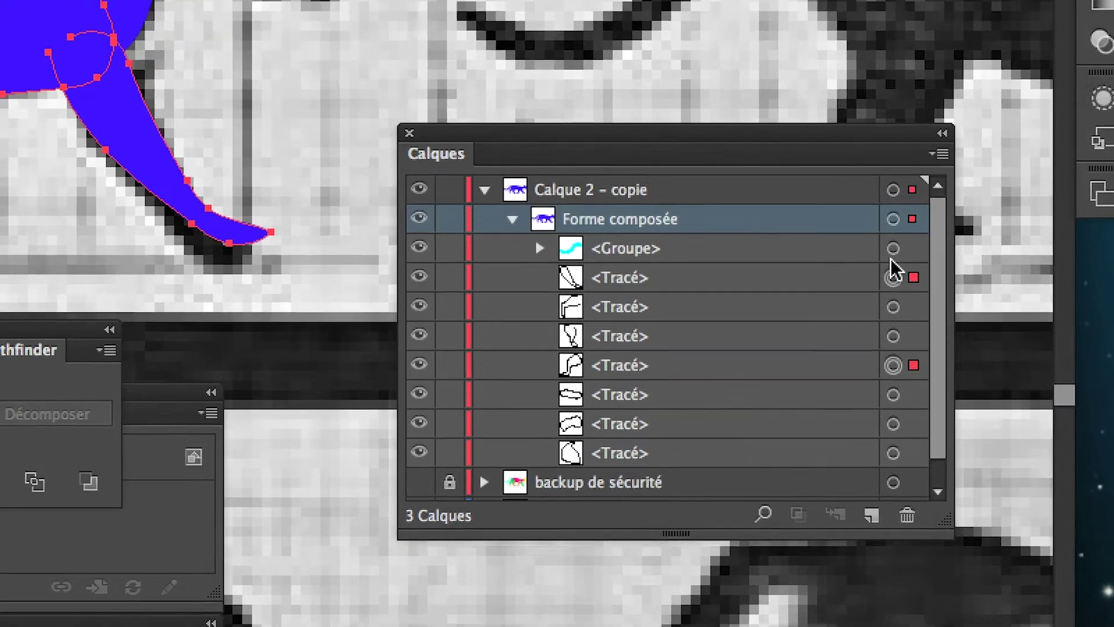
click(893, 248)
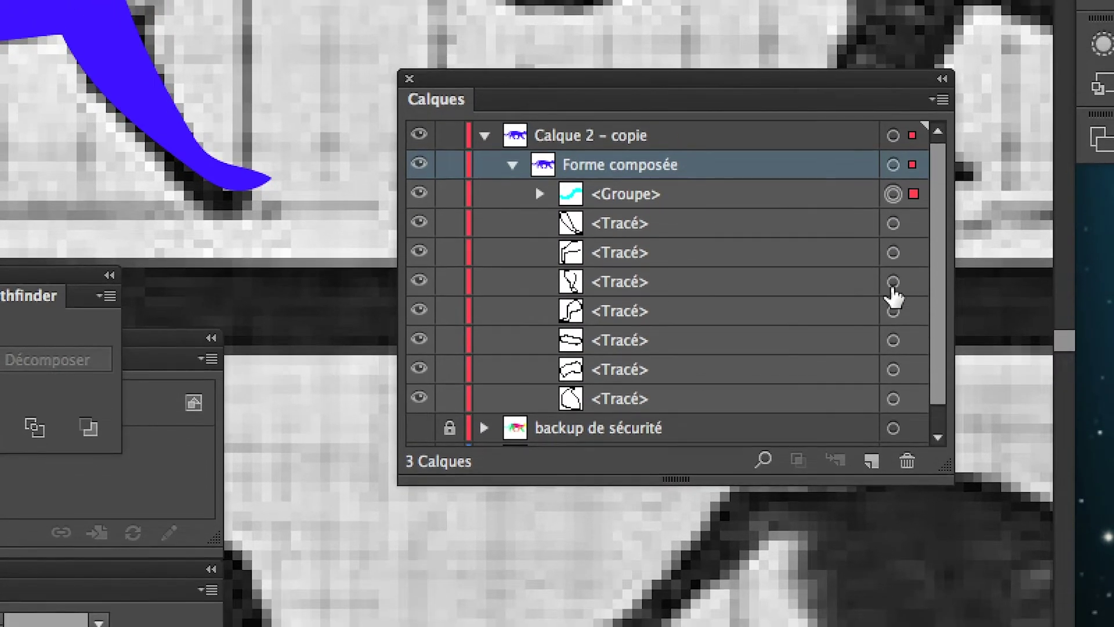
shift+click(893, 337)
shift+click(893, 226)
shift+click(894, 256)
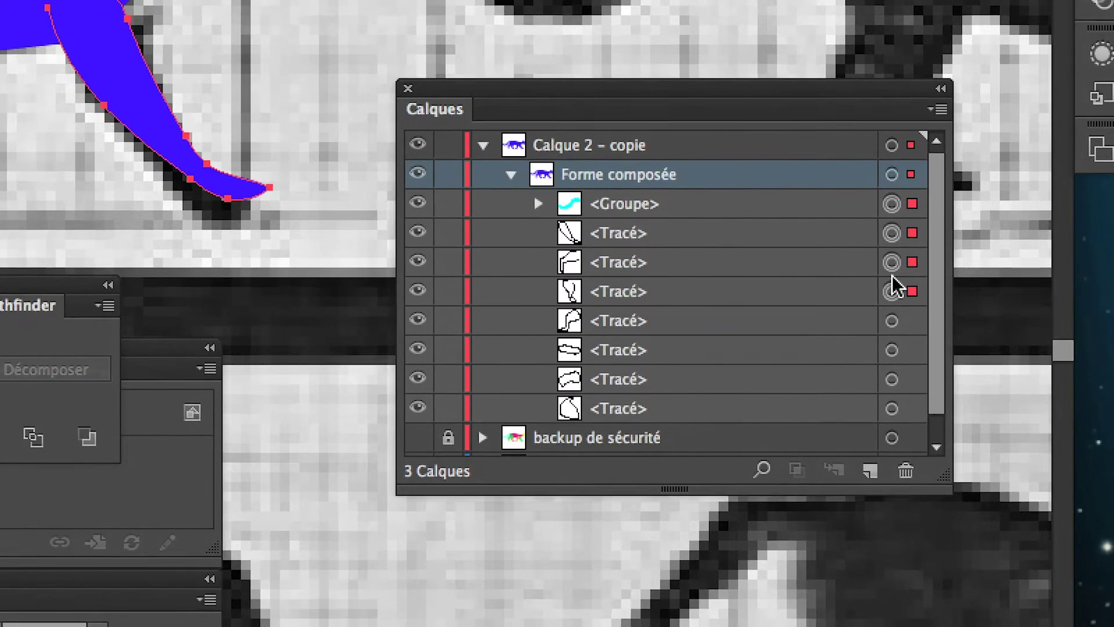
click(893, 299)
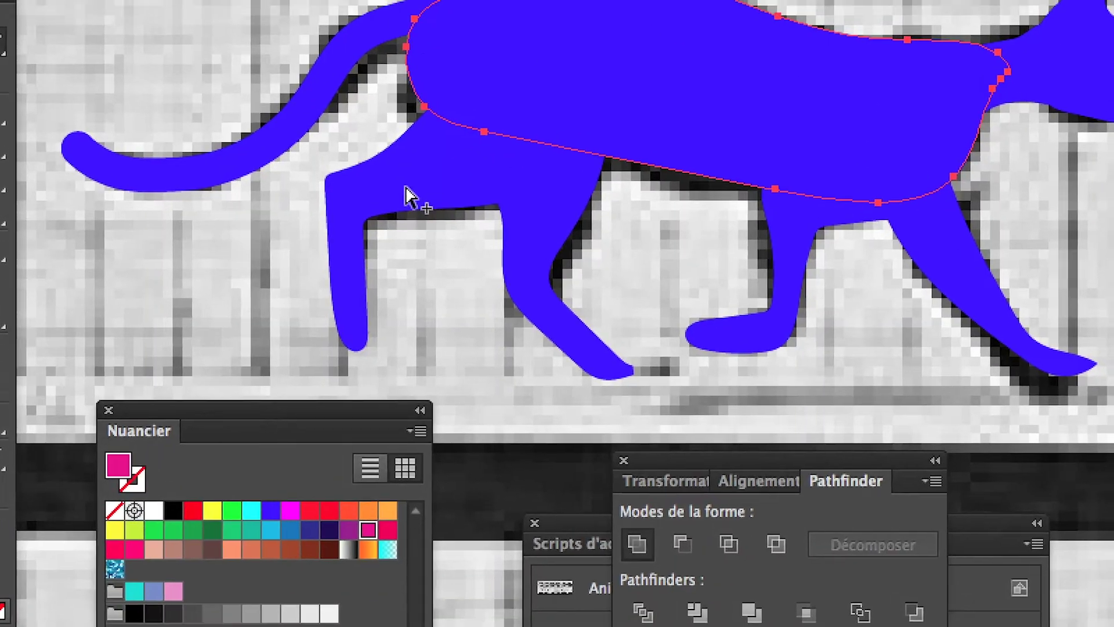
Pick the cat's bent foreleg, extended foreleg and body in turn with the Outil Sélection directe progressive to inspect each complete path.
click(708, 305)
click(531, 244)
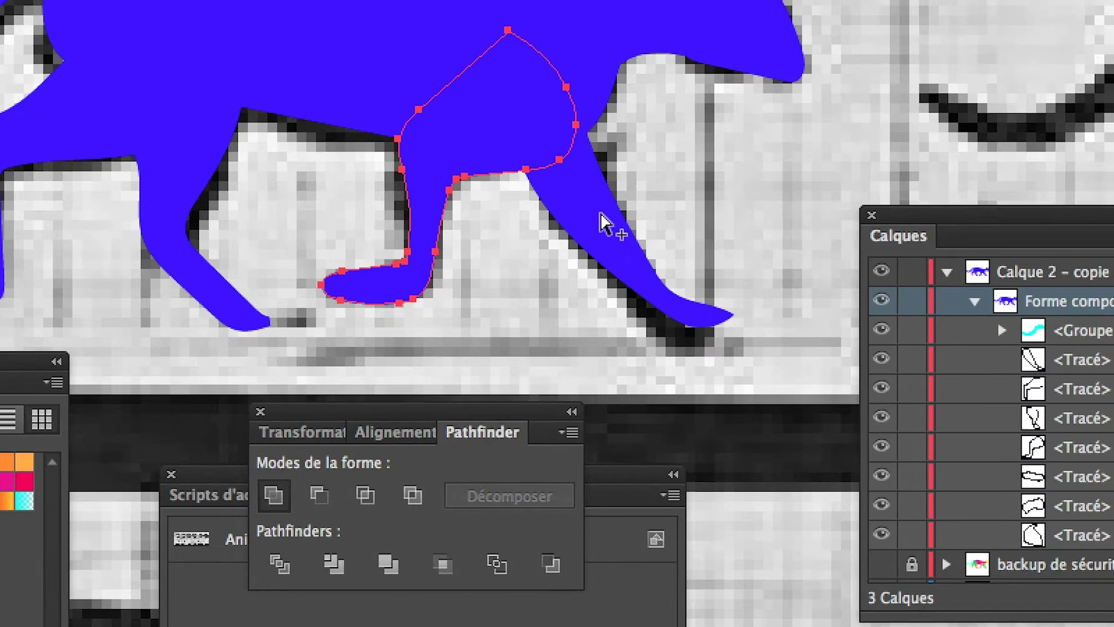
click(708, 183)
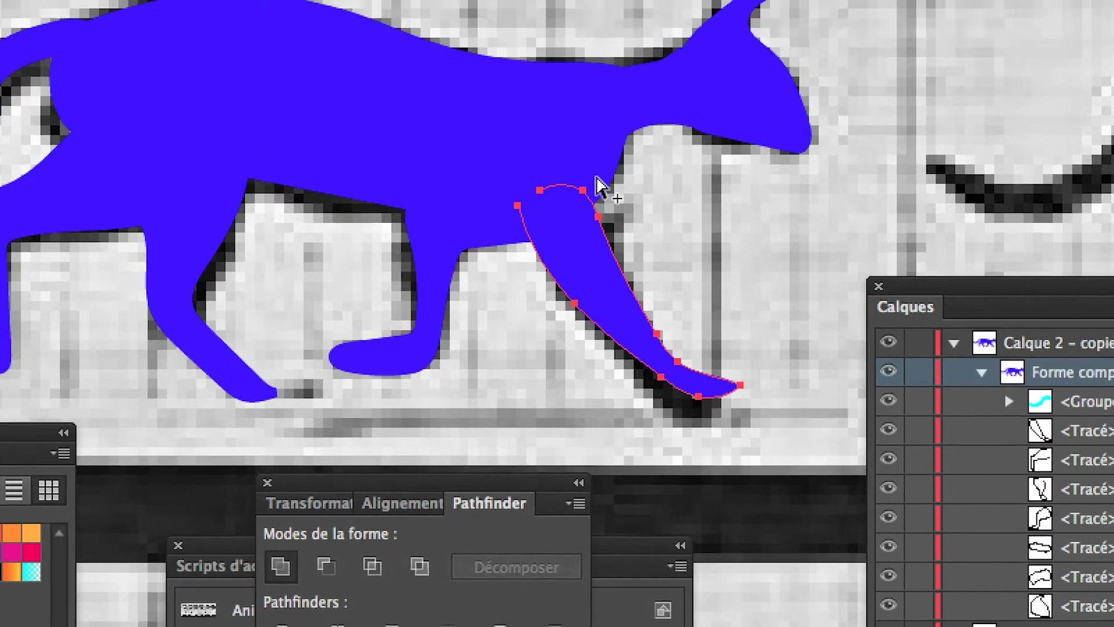
click(706, 89)
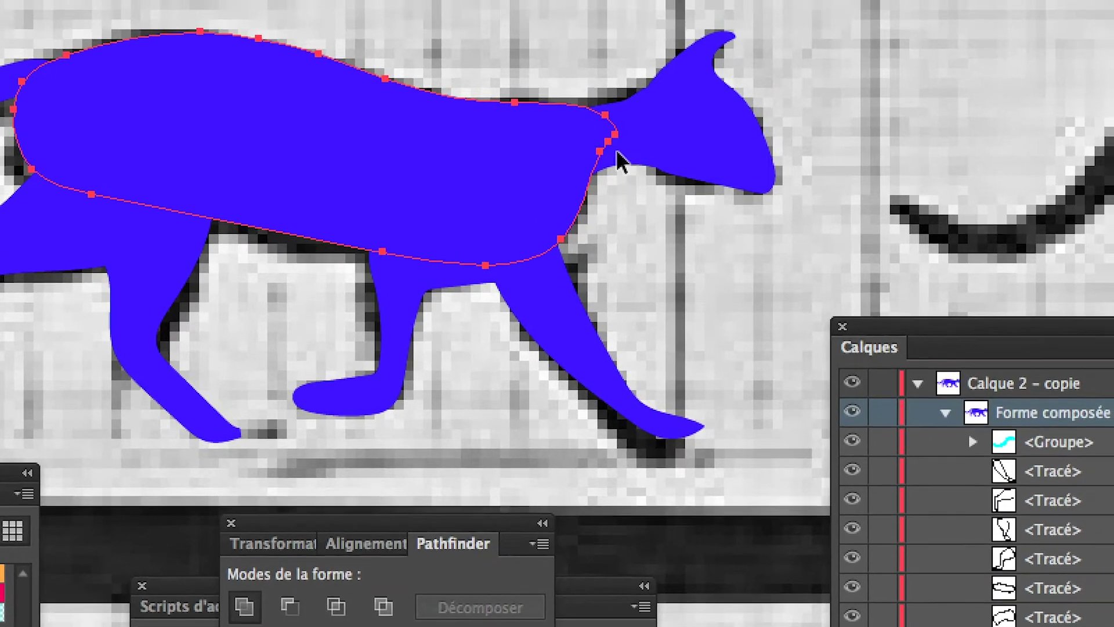
Pick the cat's neck path, then slightly stretch its height and rotate it a few degrees counterclockwise with Free Transform.
click(653, 137)
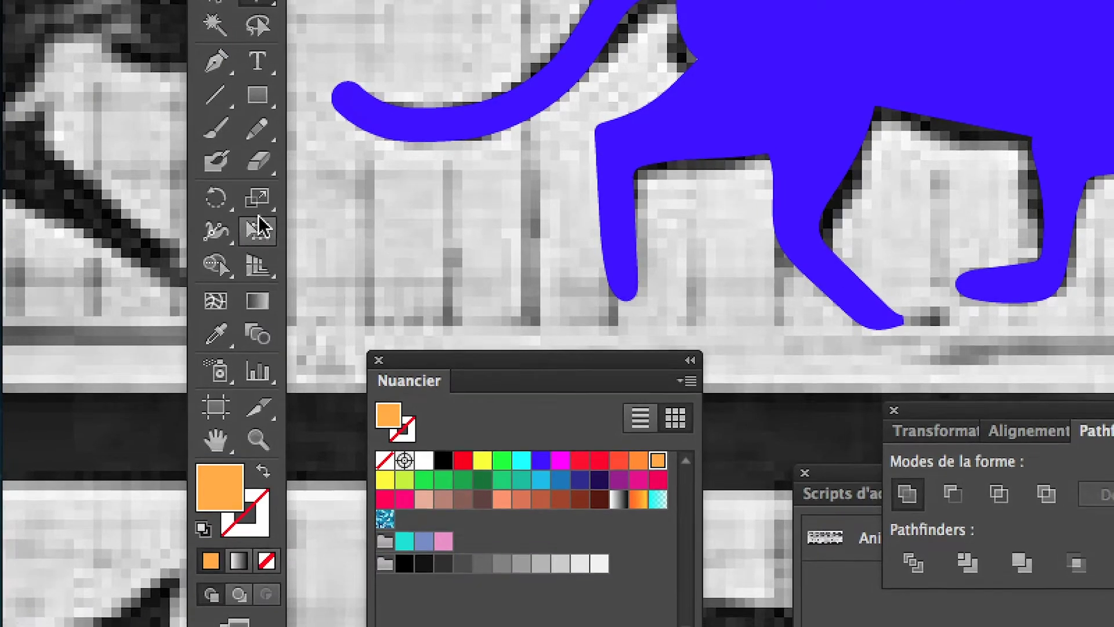
click(257, 229)
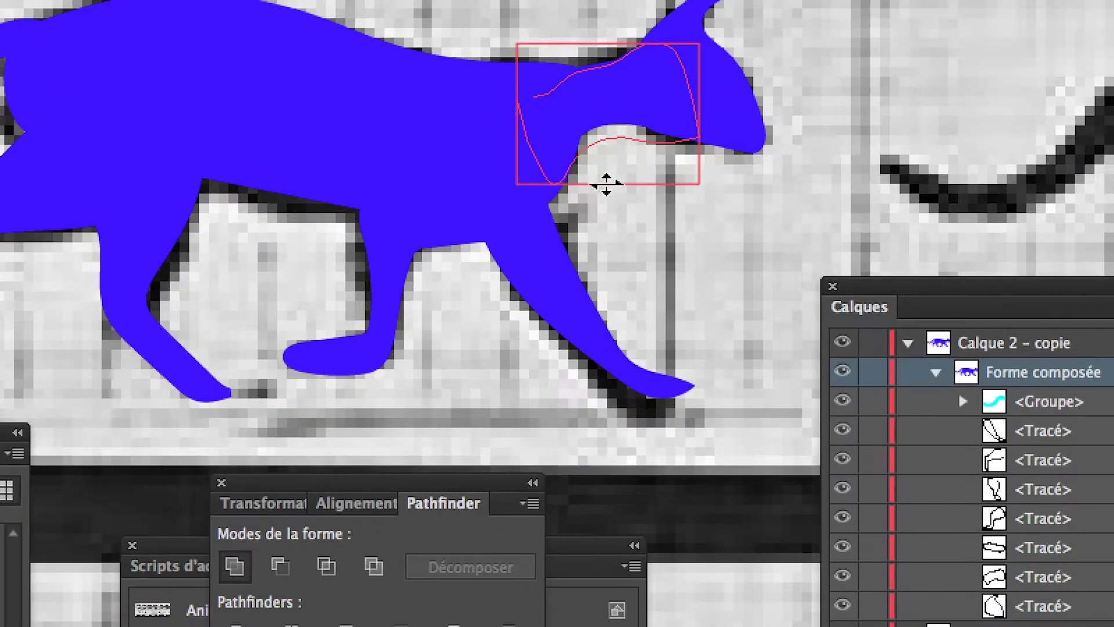
click(604, 177)
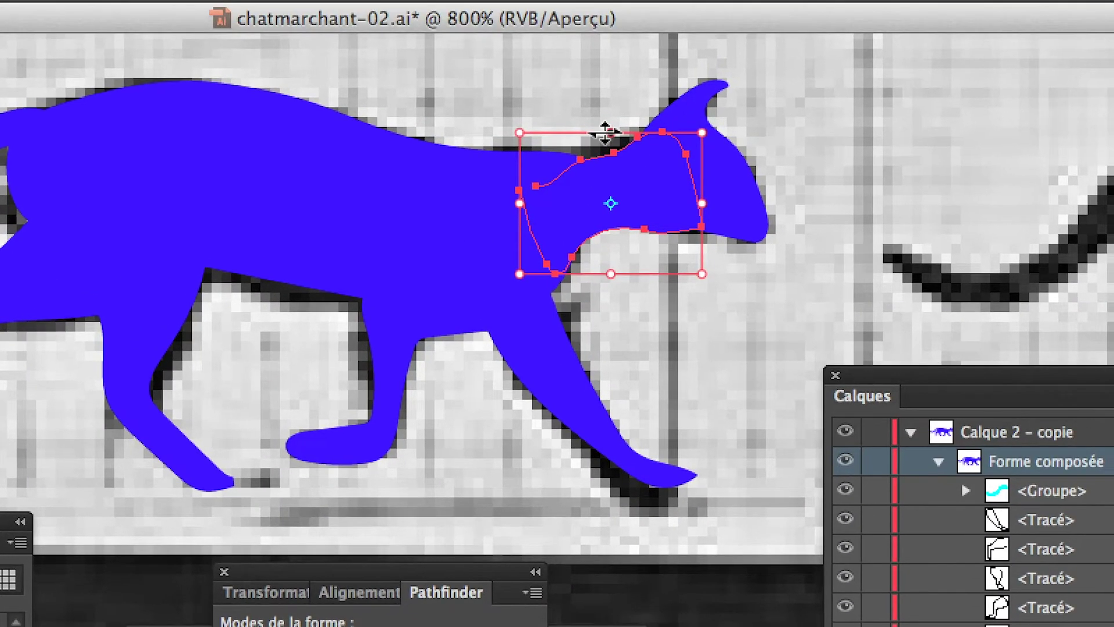
drag(607, 131, 606, 129)
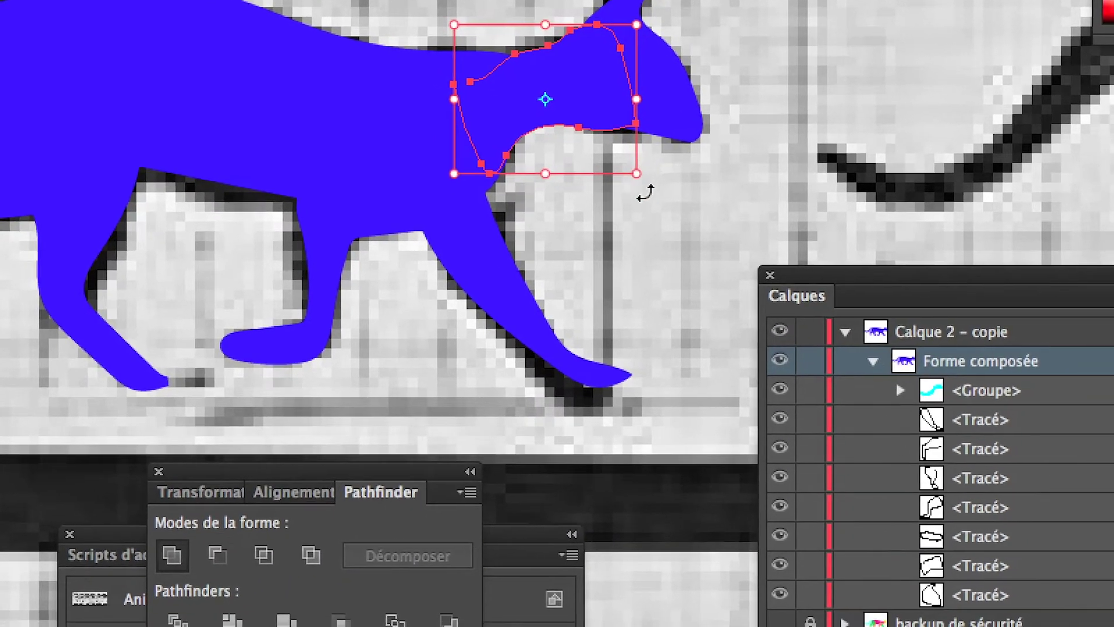
drag(667, 203, 638, 174)
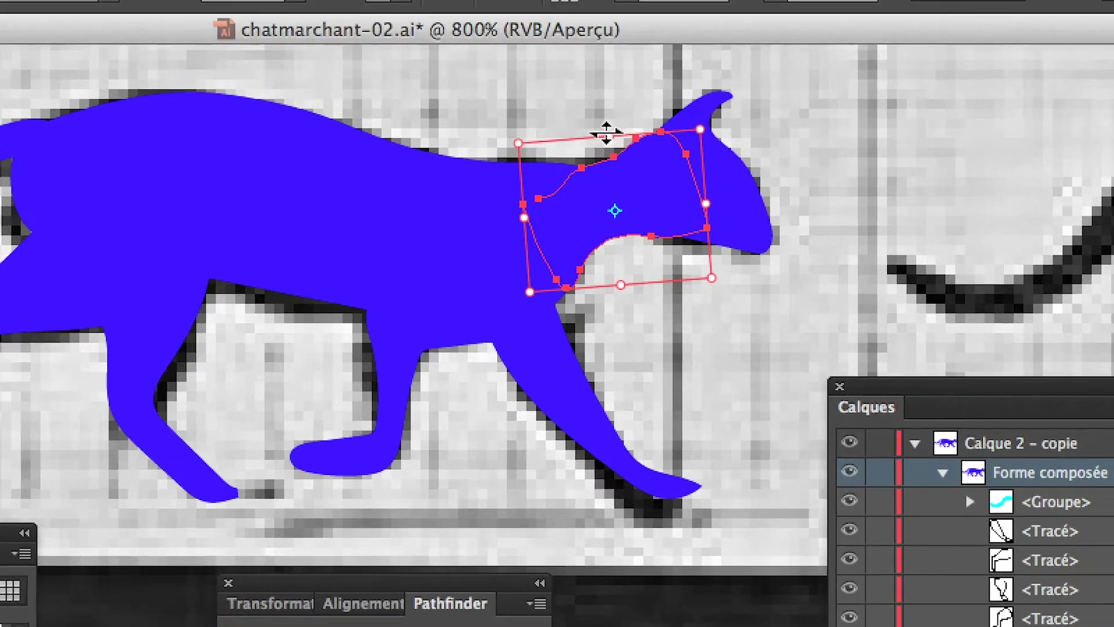
drag(609, 132, 608, 139)
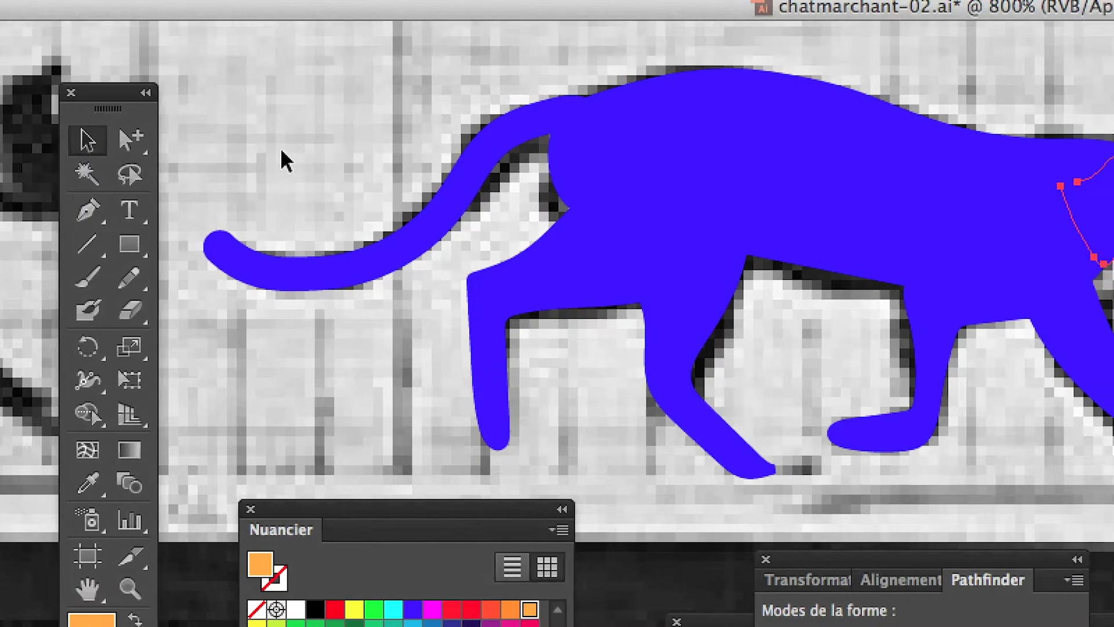
Select the entire compound cat with the Selection tool to review all its parts, and deselect it.
click(281, 149)
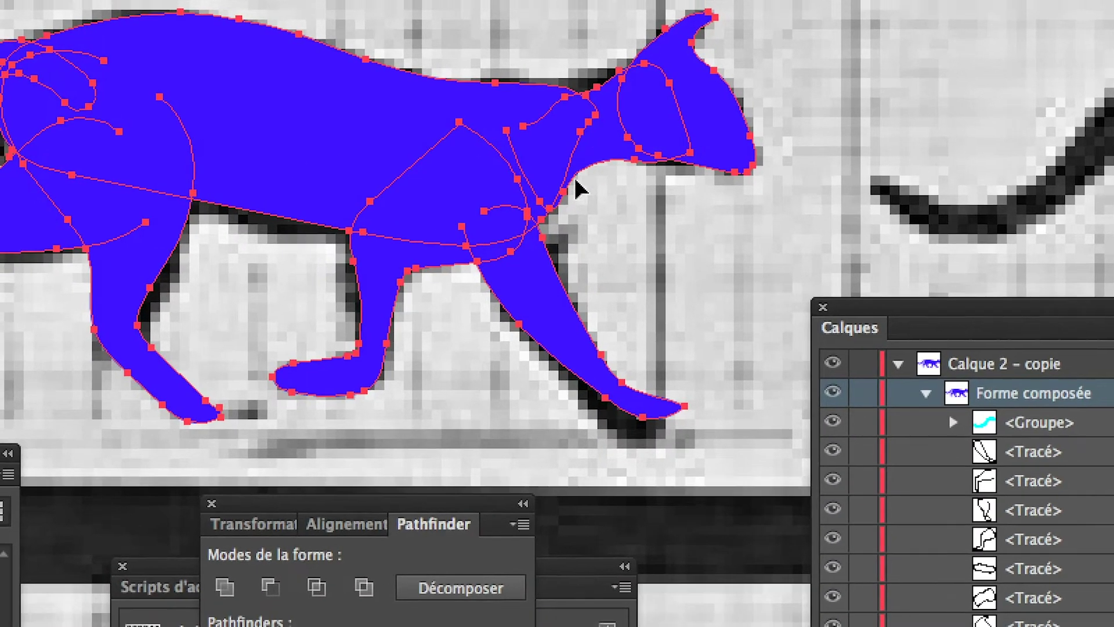
click(566, 230)
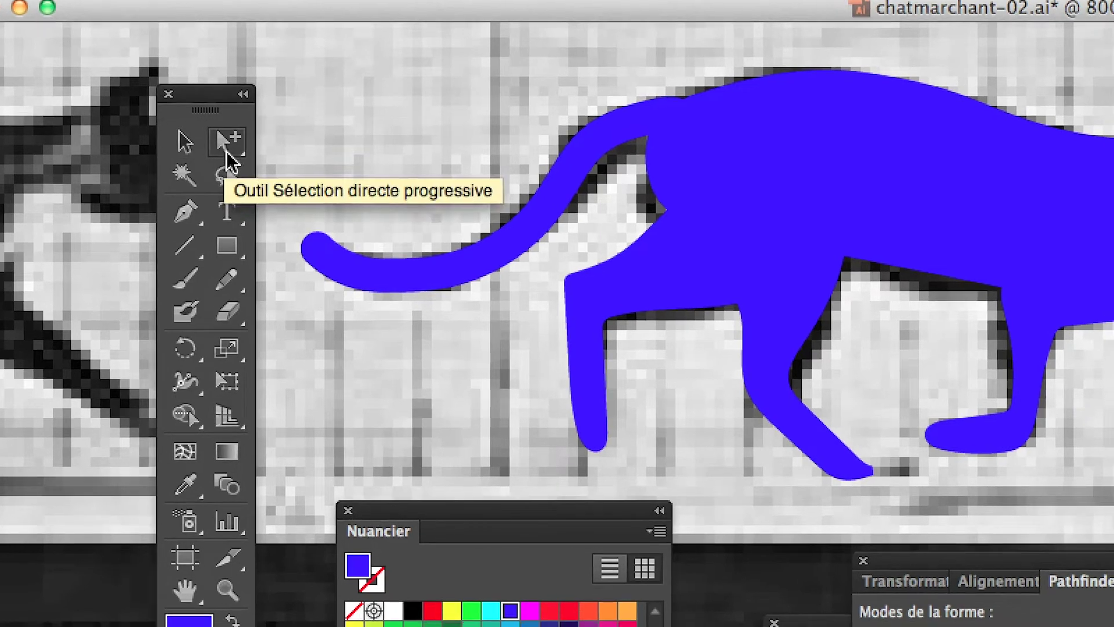
Select the tail and each hind leg of the blue cat one at a time with the Group Selection tool.
click(227, 154)
click(241, 149)
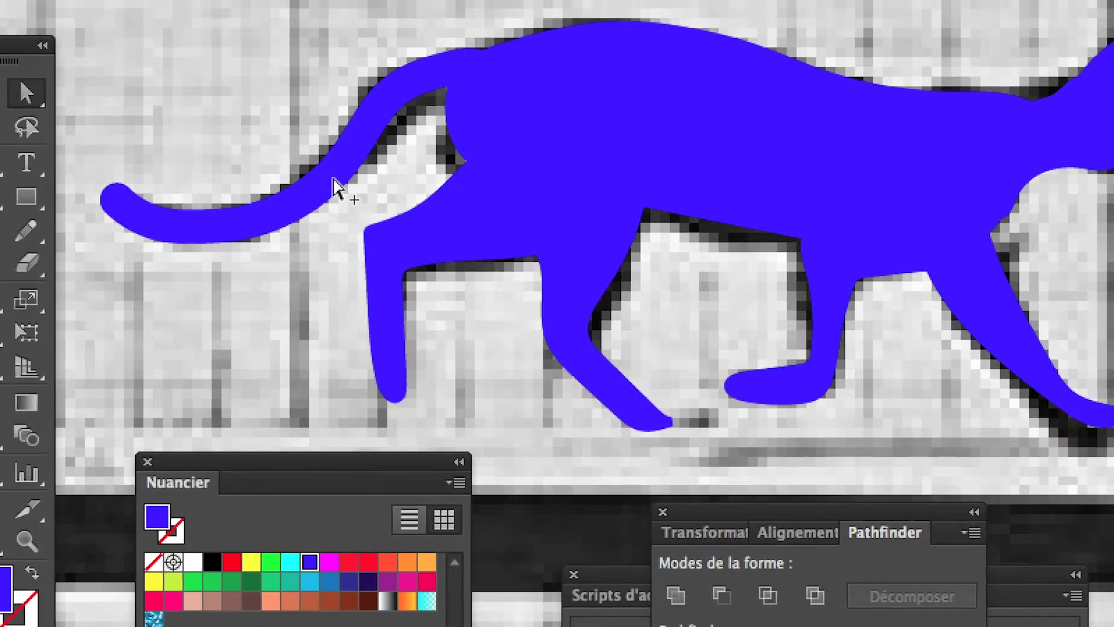
click(441, 250)
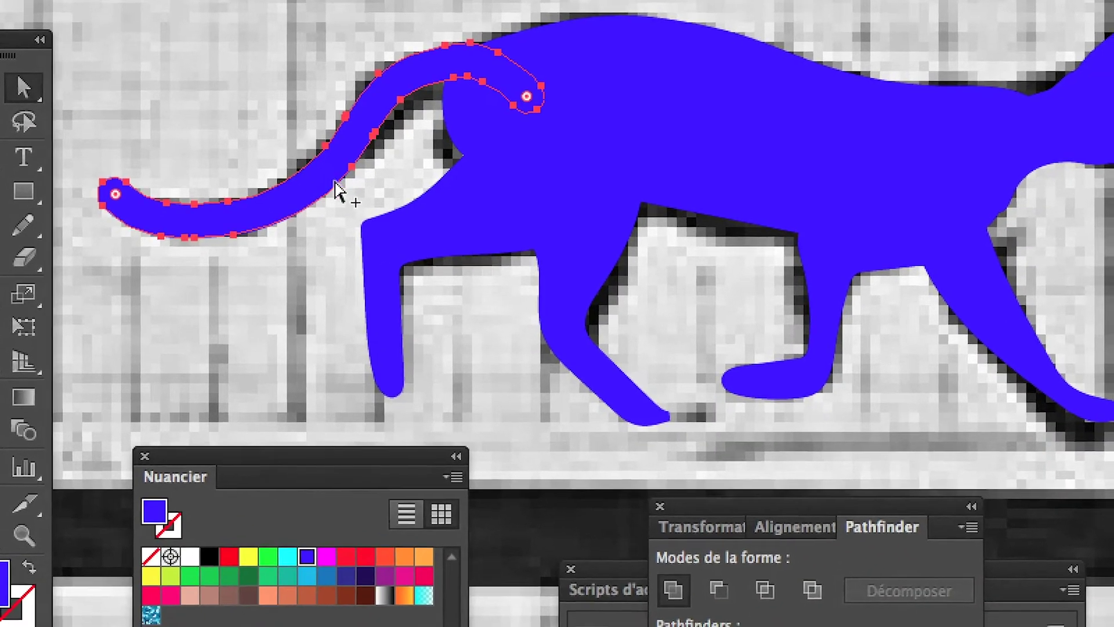
click(365, 206)
click(486, 68)
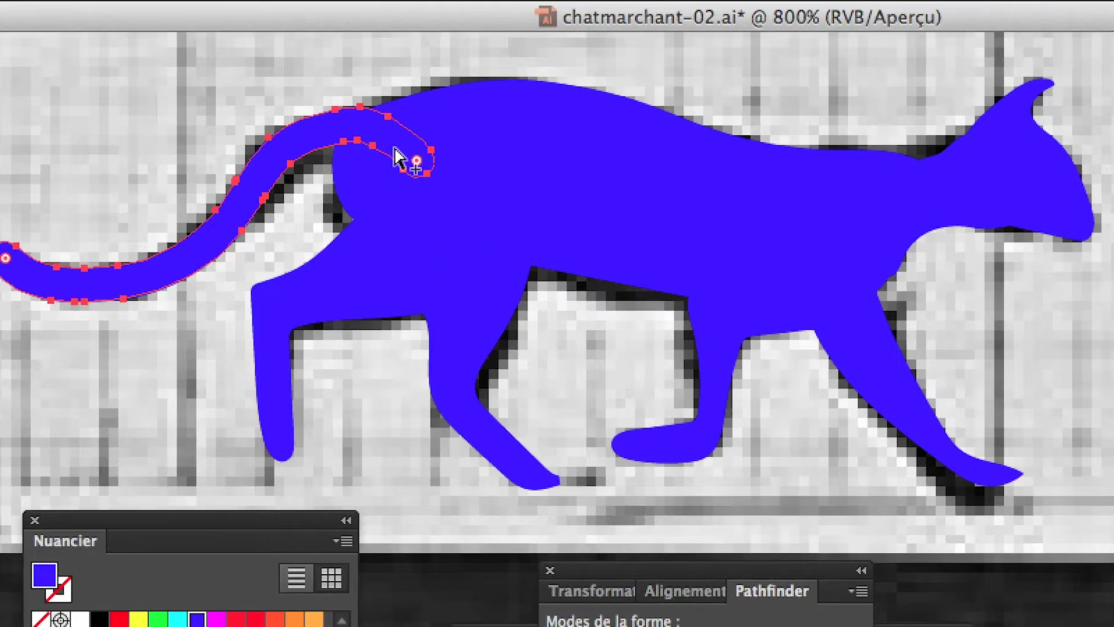
click(433, 153)
click(421, 336)
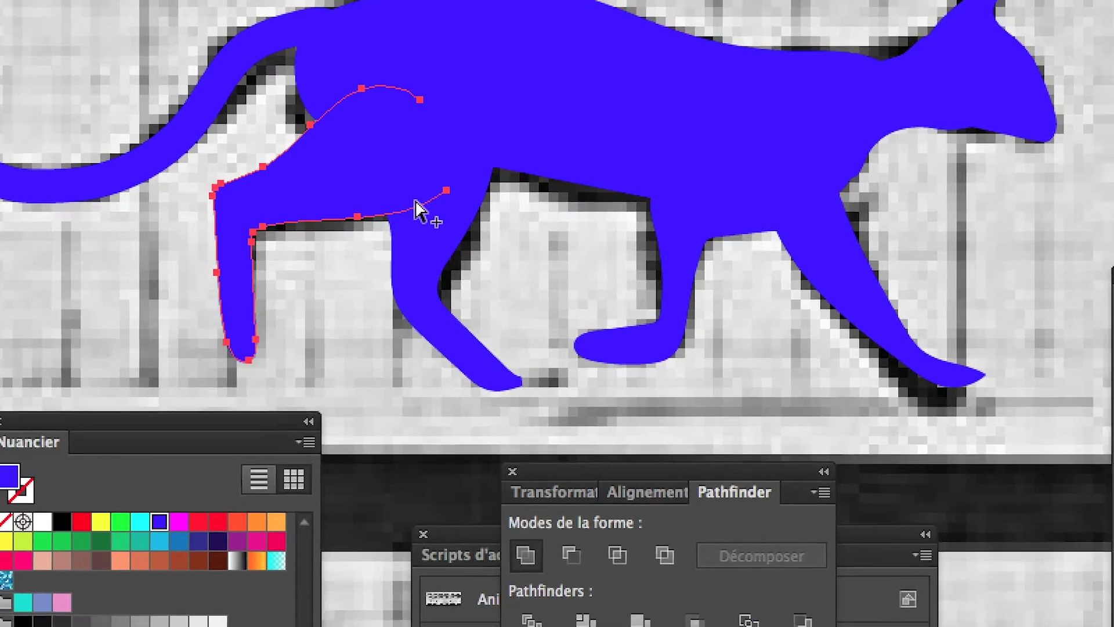
click(430, 223)
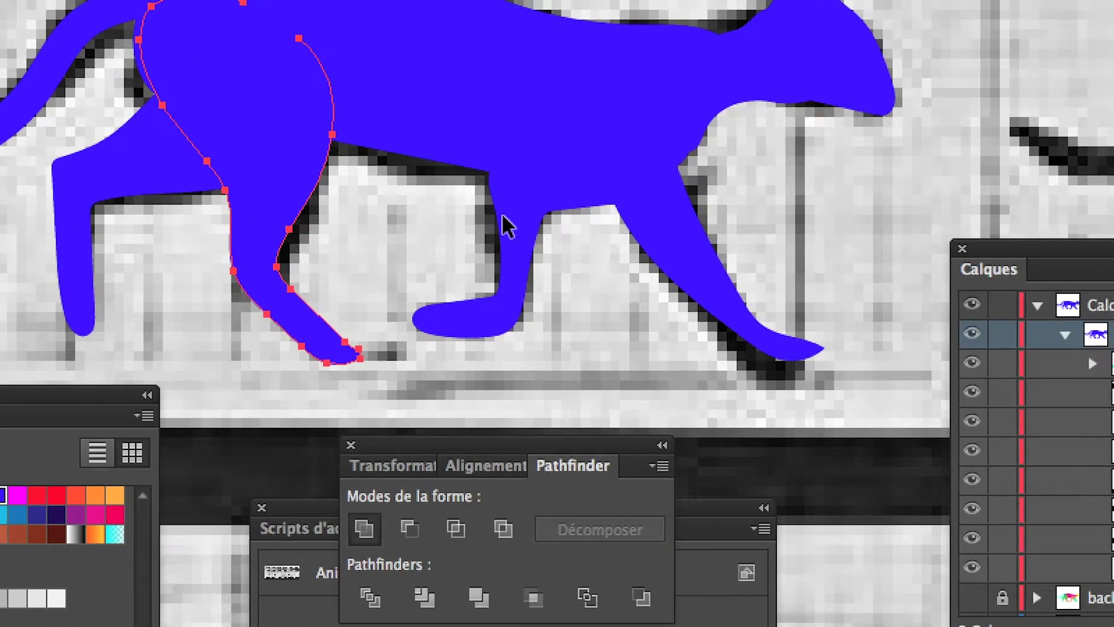
Select the front legs, head and torso pieces of the cat one at a time, and clear the selection.
click(660, 237)
click(645, 157)
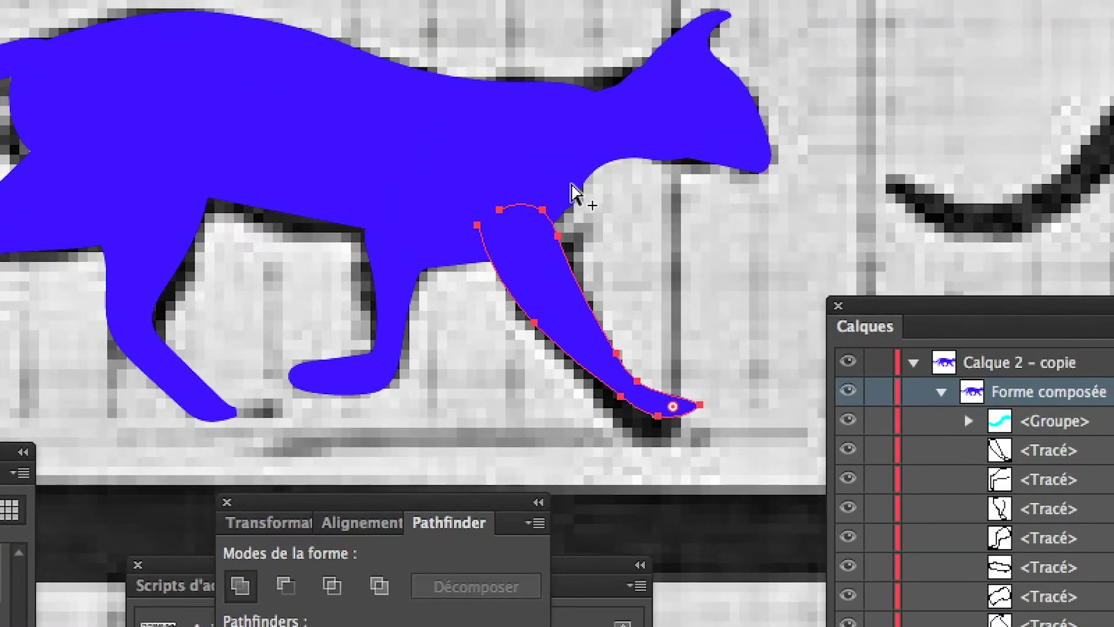
click(644, 129)
click(711, 146)
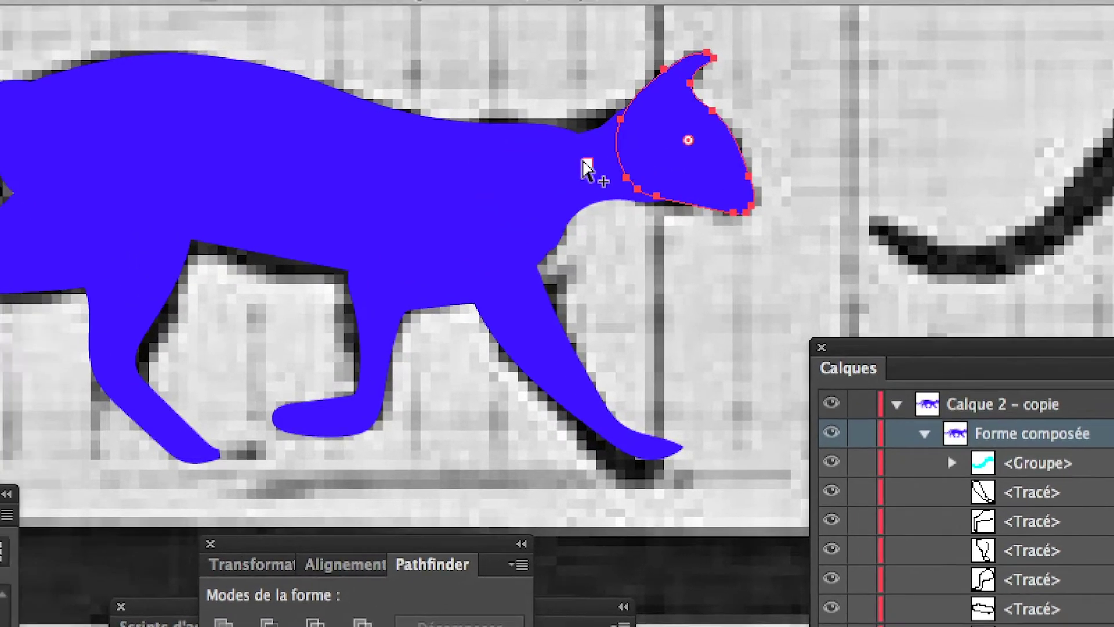
click(586, 168)
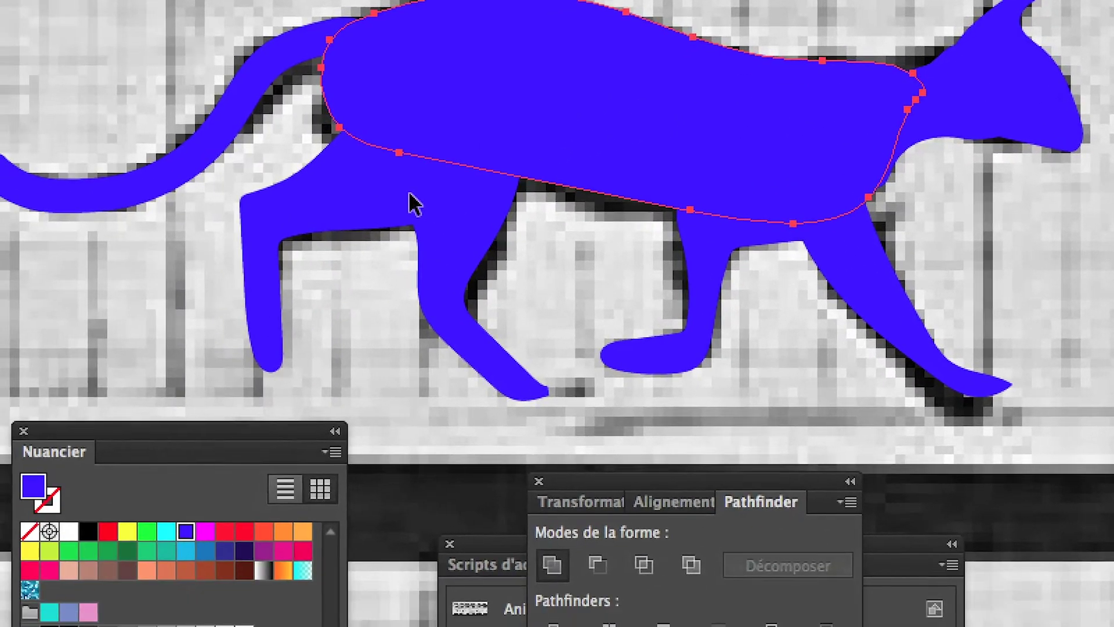
click(399, 210)
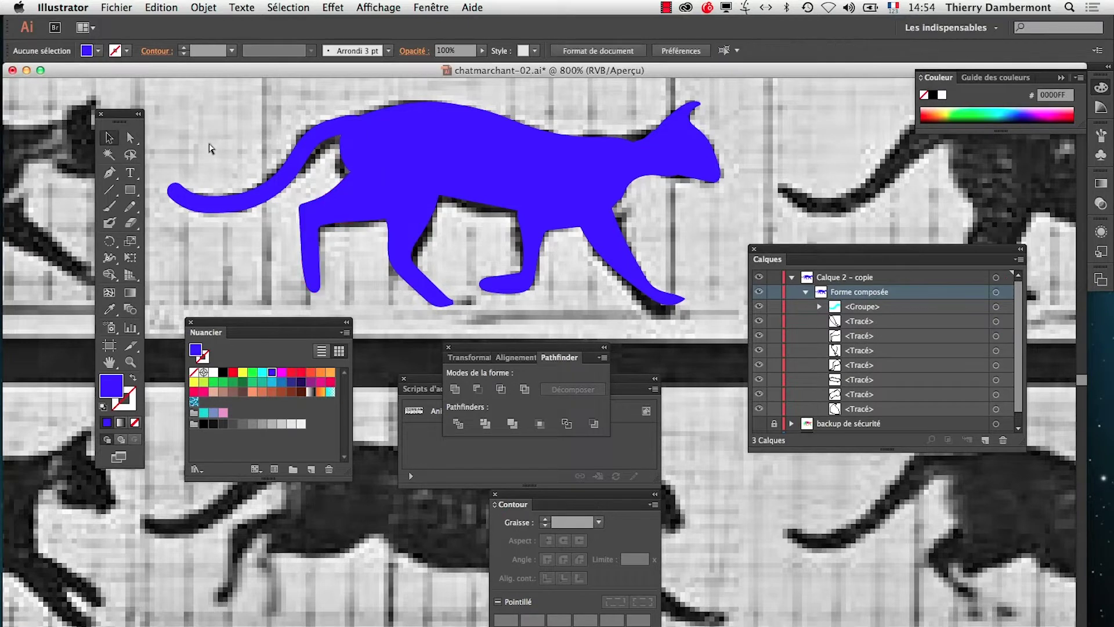
Select the whole cat compound shape, and isolate only its neck piece with the Group Selection tool.
click(651, 169)
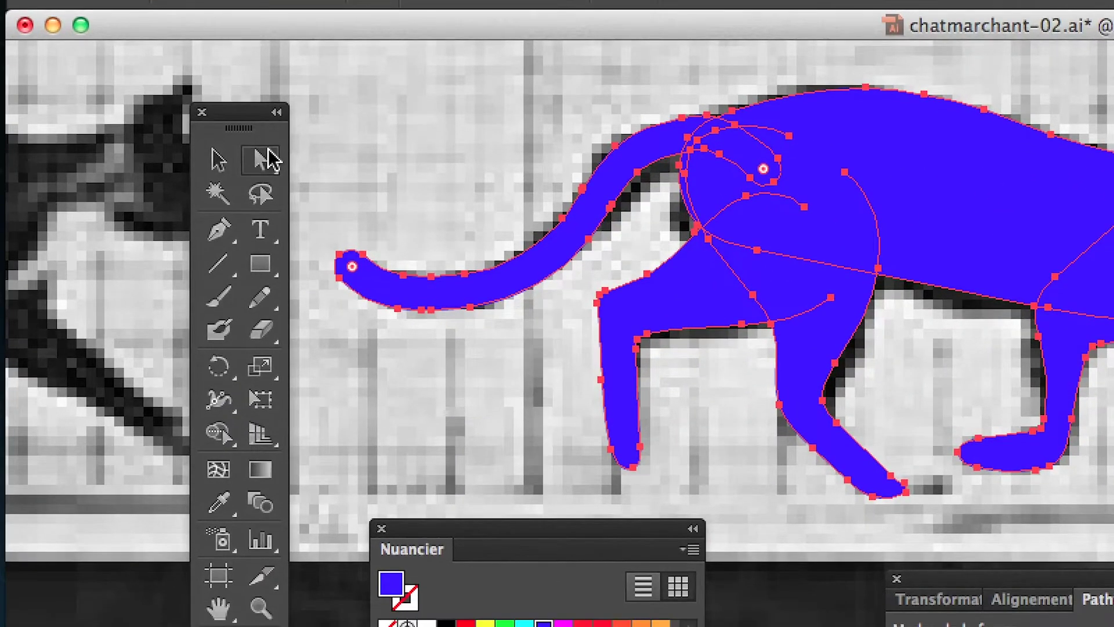
click(206, 178)
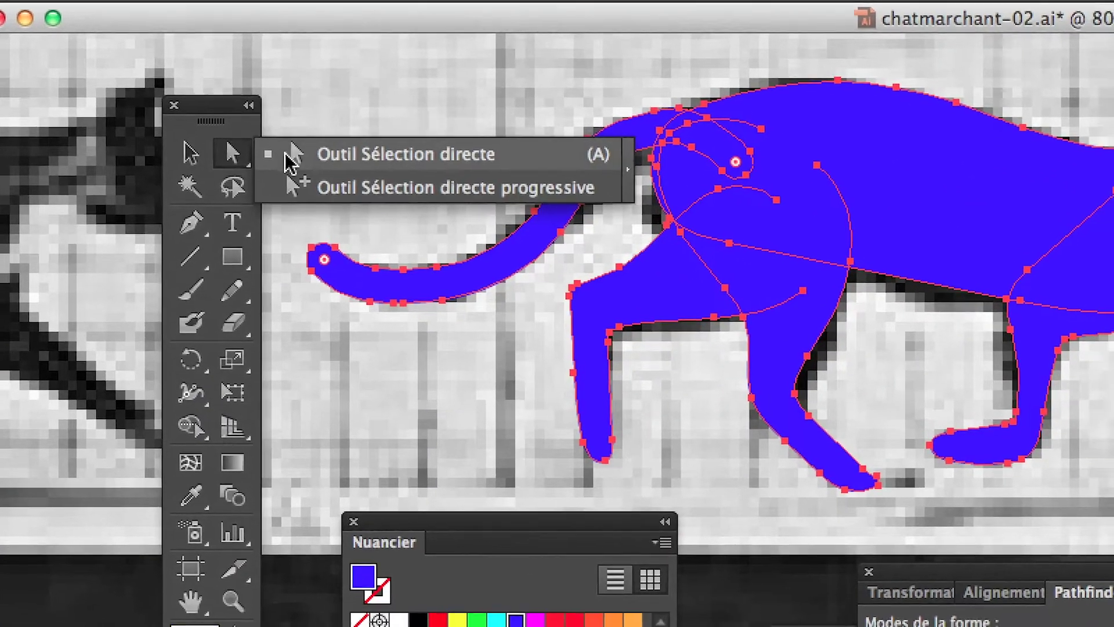
click(293, 168)
click(598, 150)
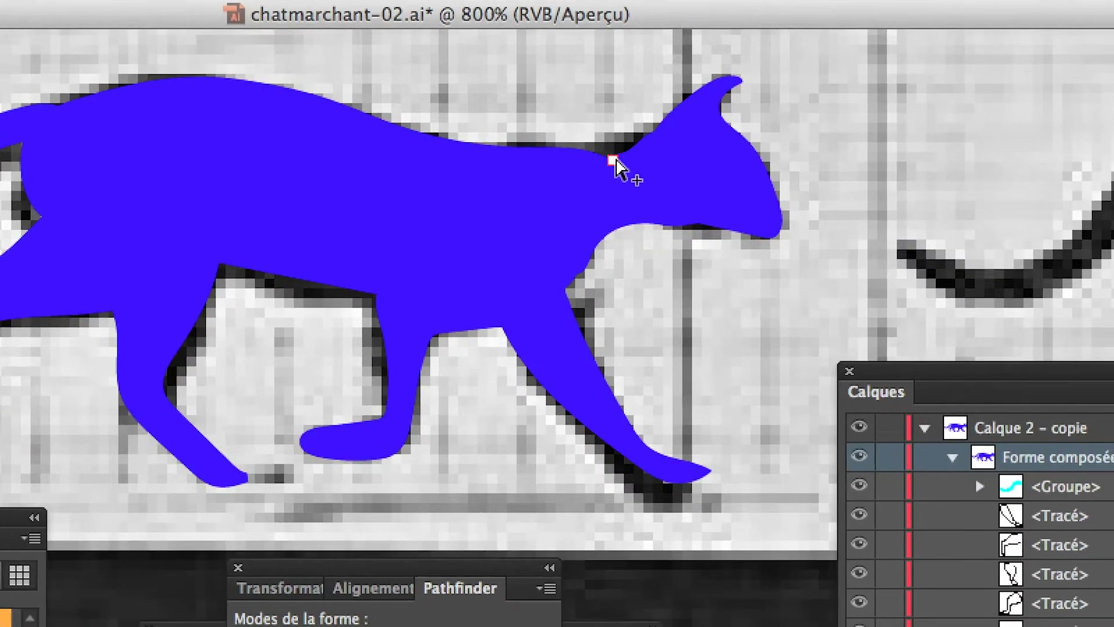
click(617, 165)
click(624, 175)
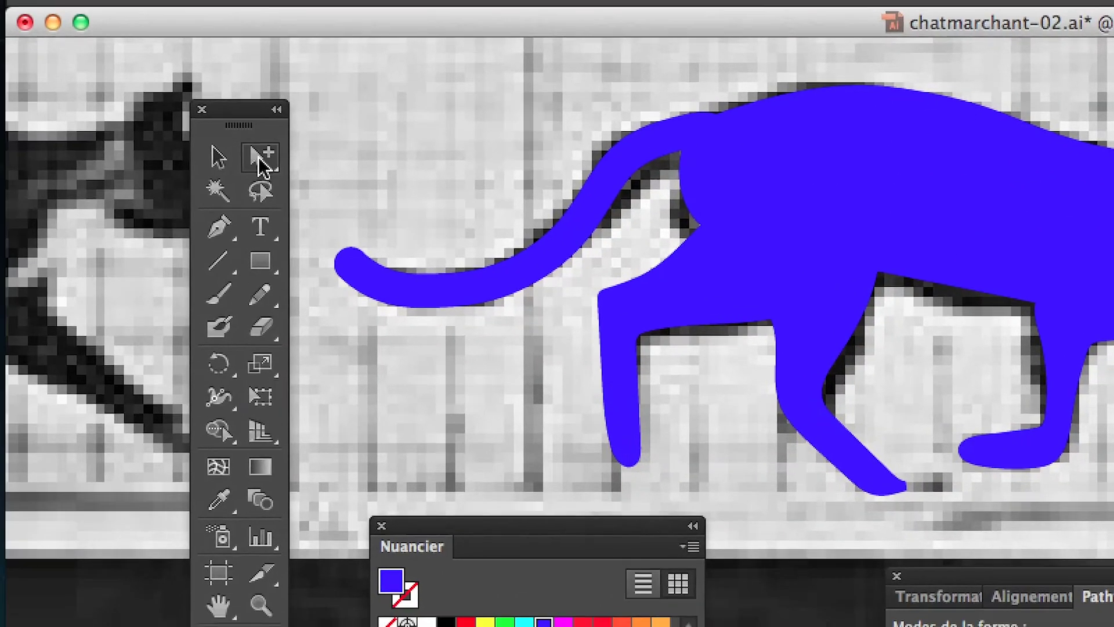
drag(96, 188, 152, 189)
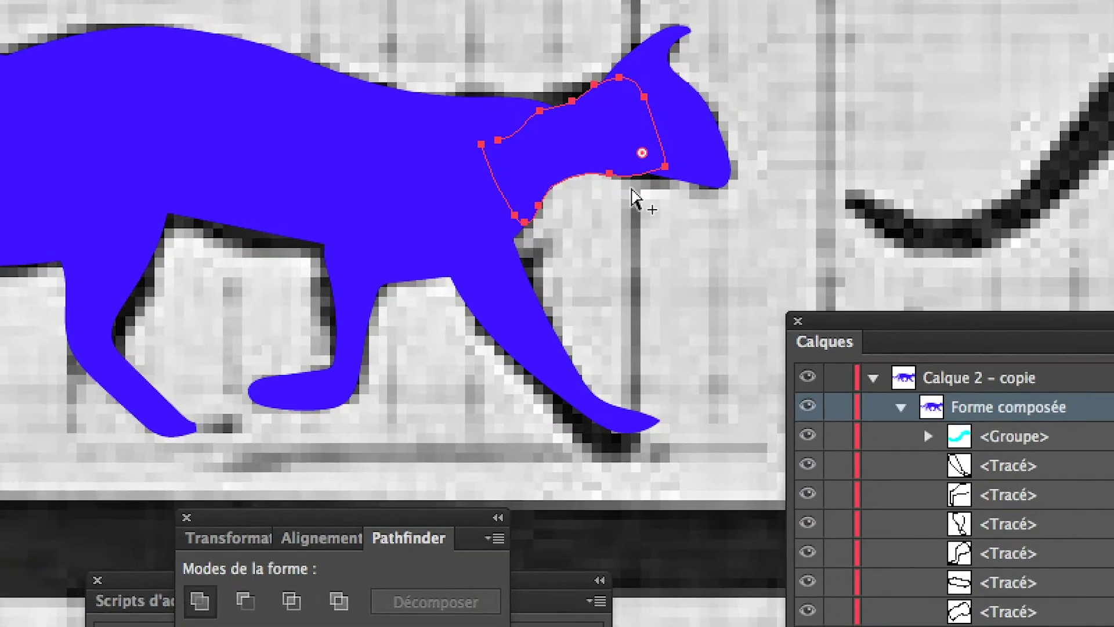
Try moving the neck piece down away from the head and body, and undo the move.
scroll(579, 147, up, 10)
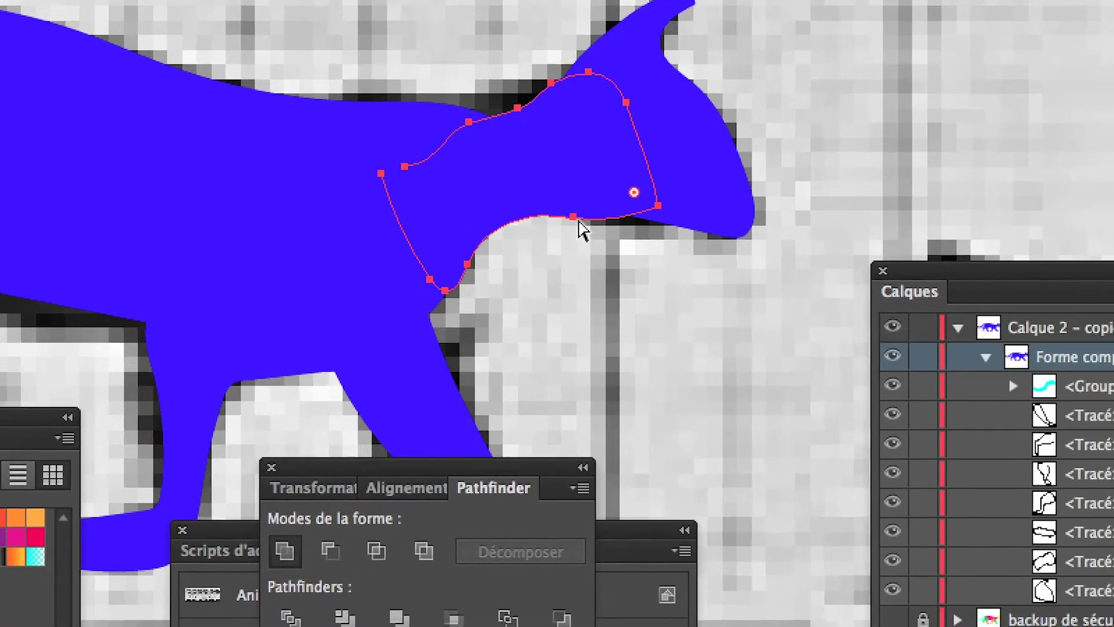
drag(578, 222, 624, 339)
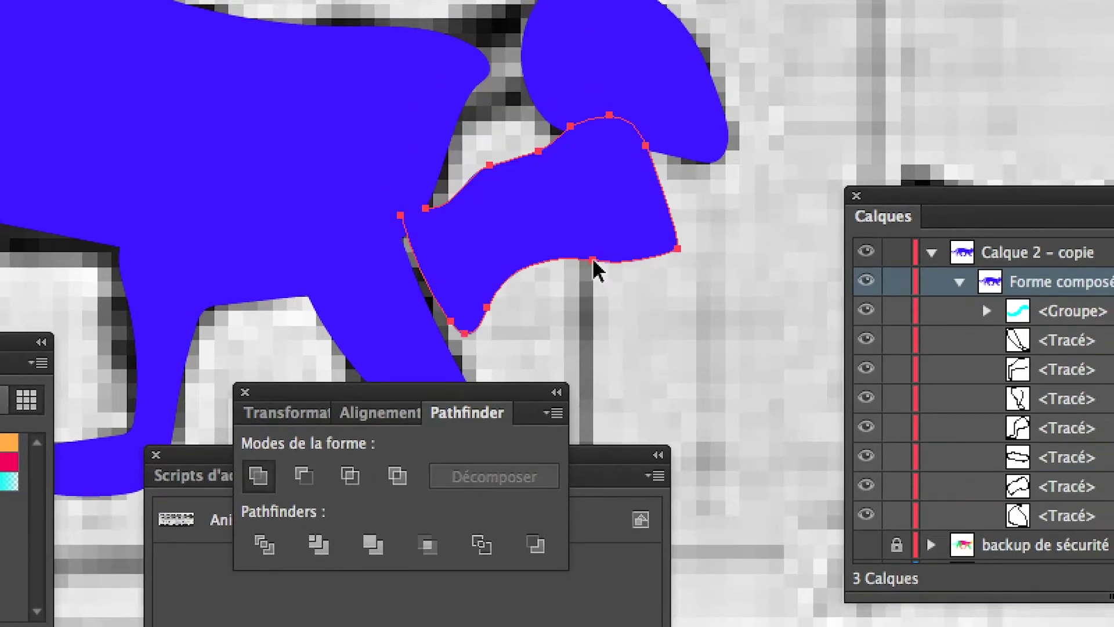
key(super+z)
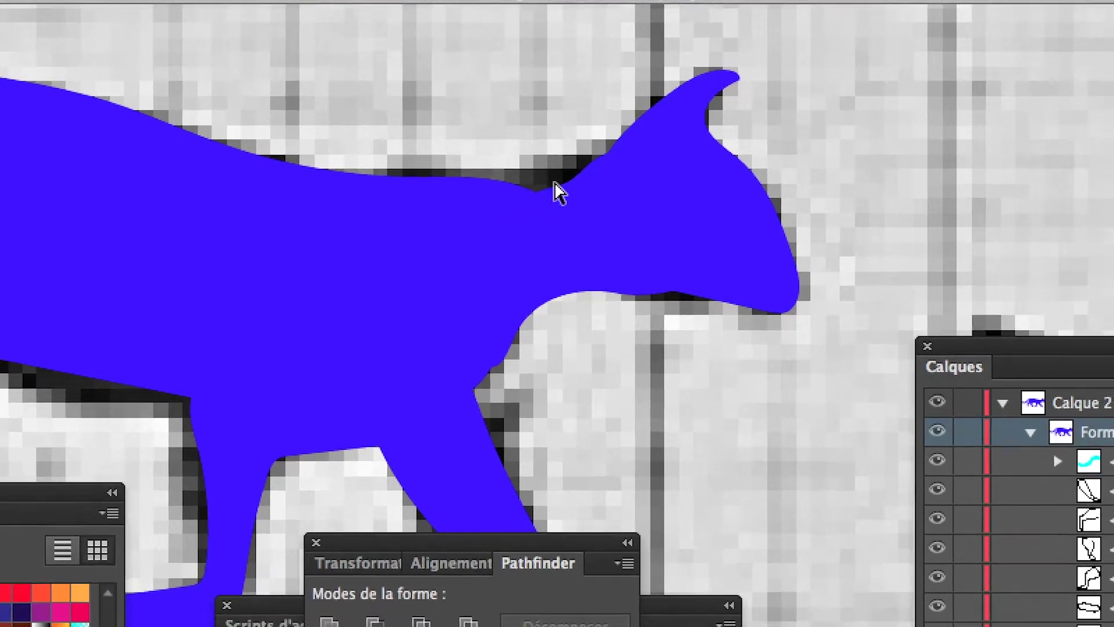
Reshape the neck piece with the Direct Selection tool by moving its nape anchor toward the back and its throat anchor slightly upward.
click(599, 221)
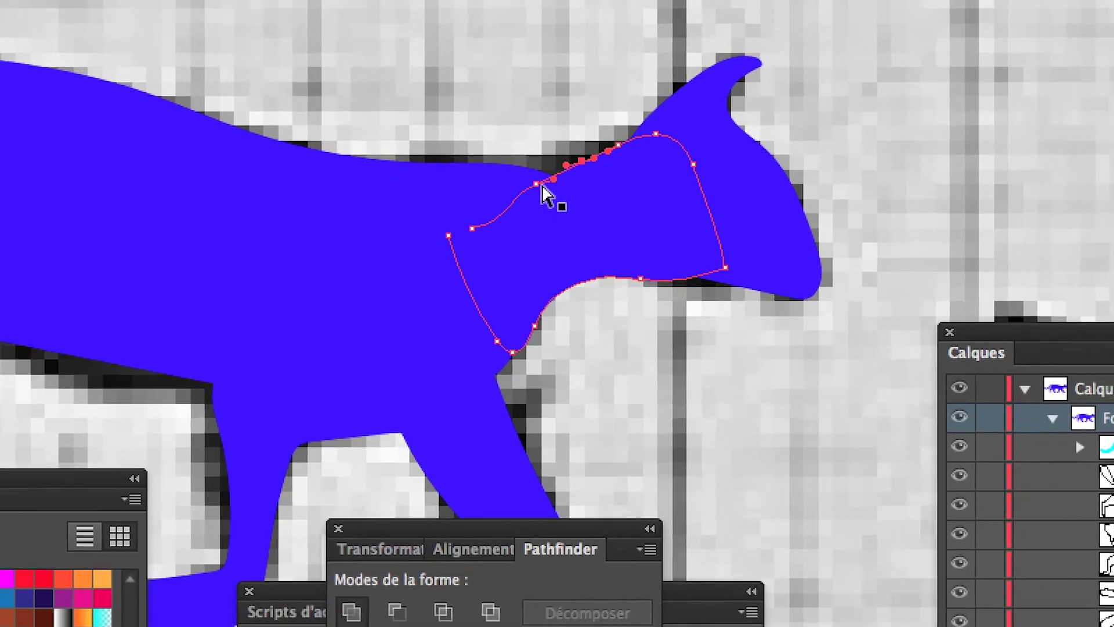
drag(537, 184, 500, 174)
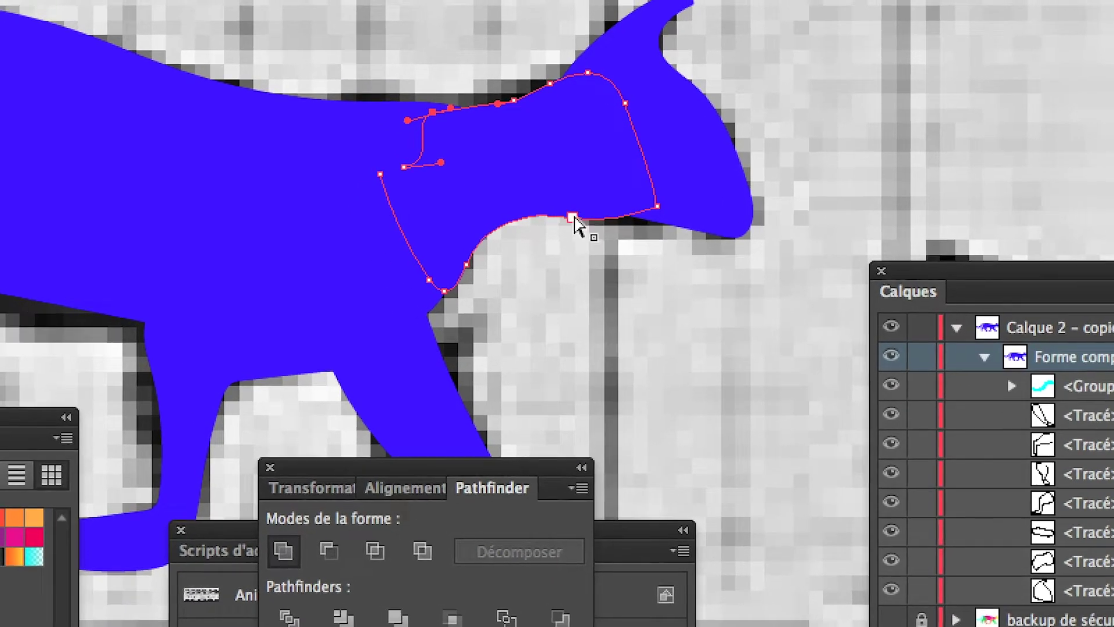
drag(567, 221, 586, 205)
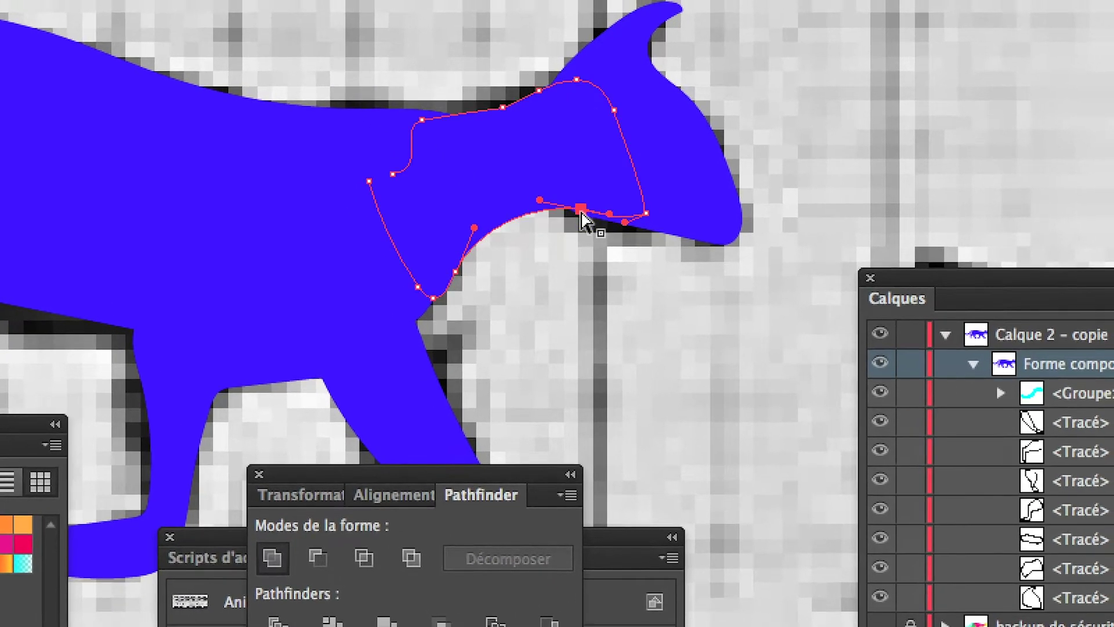
click(587, 231)
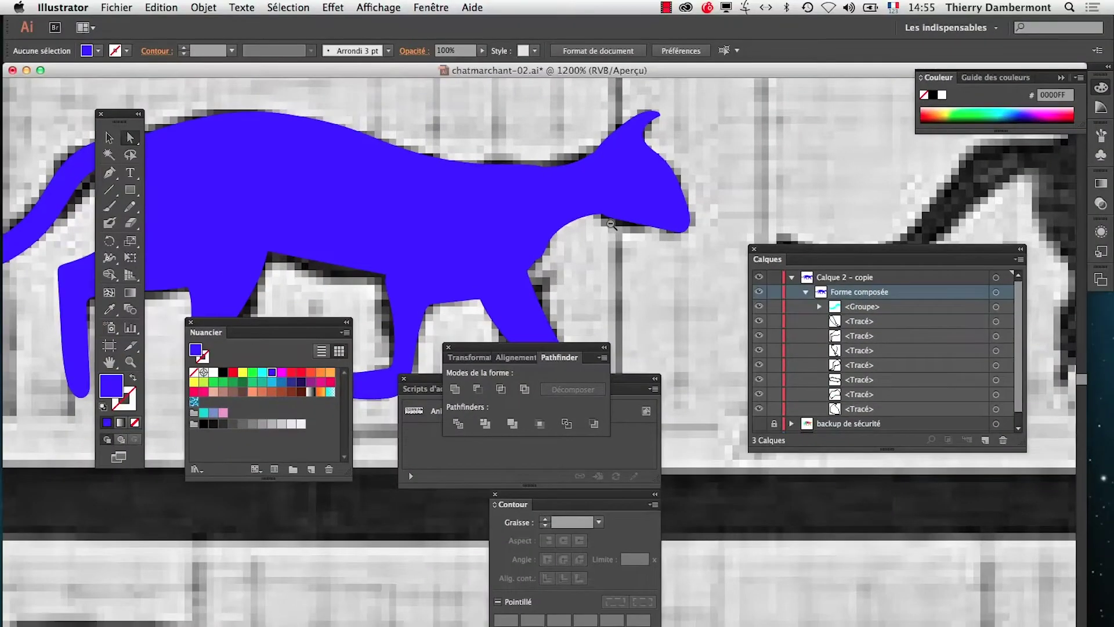
Save the document through Save As in Adobe Illustrator (ai) format, with the version set to Illustrator CC (17.0).
alt+click(611, 224)
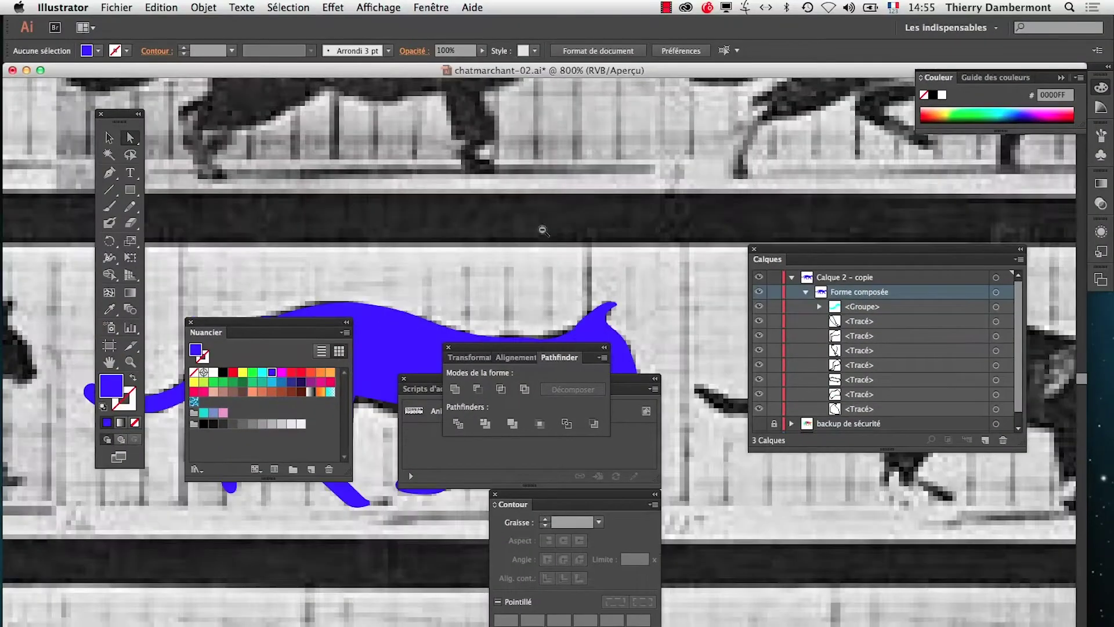
click(510, 252)
drag(566, 203, 578, 115)
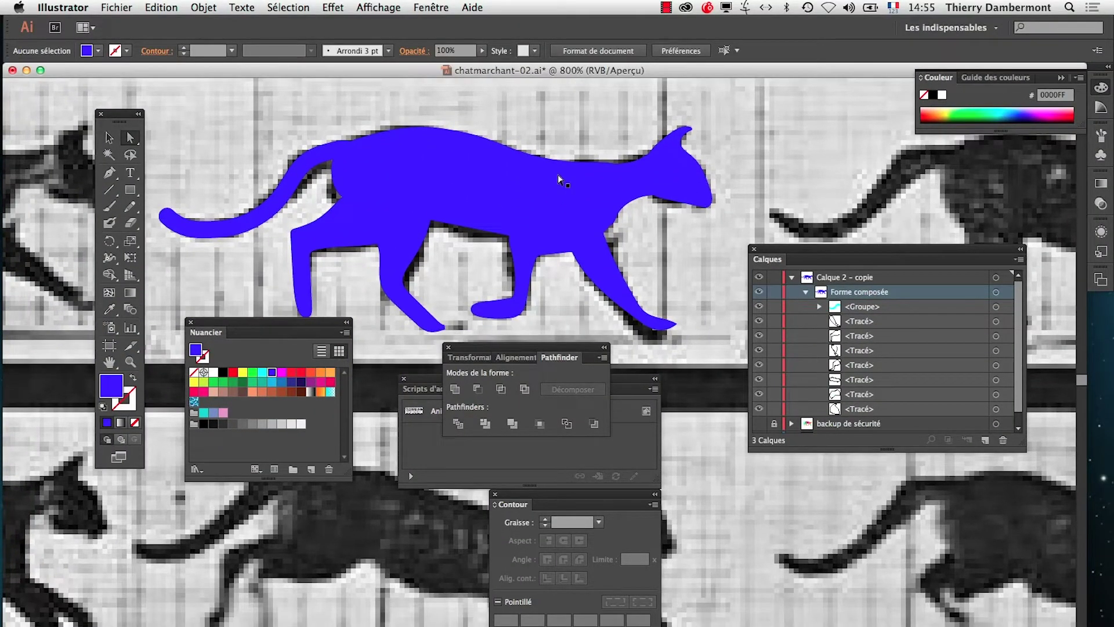
click(116, 8)
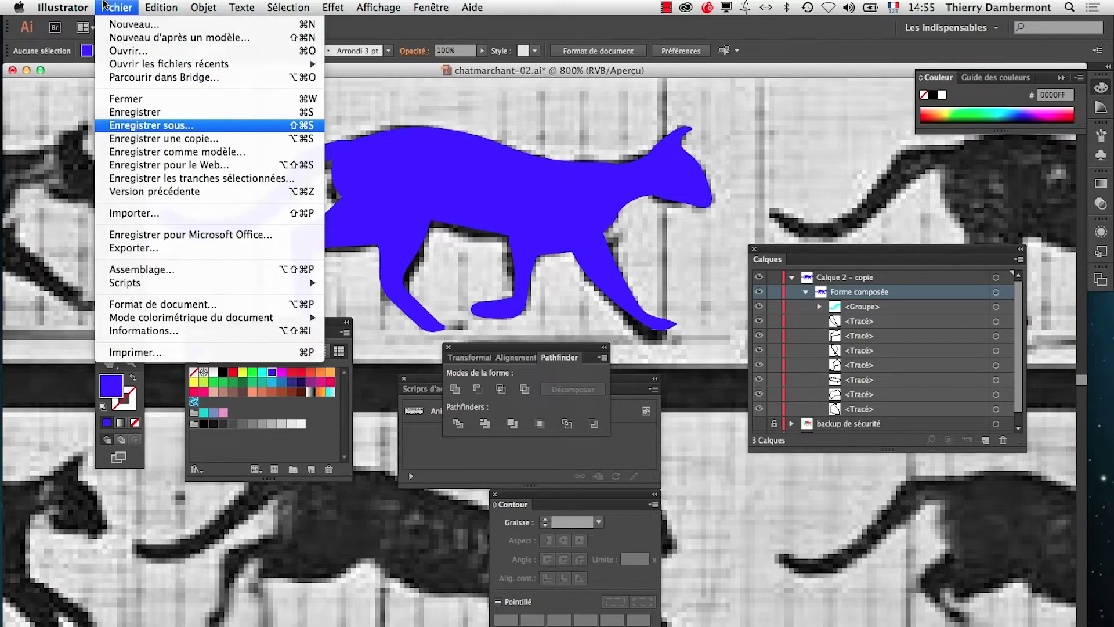
click(140, 132)
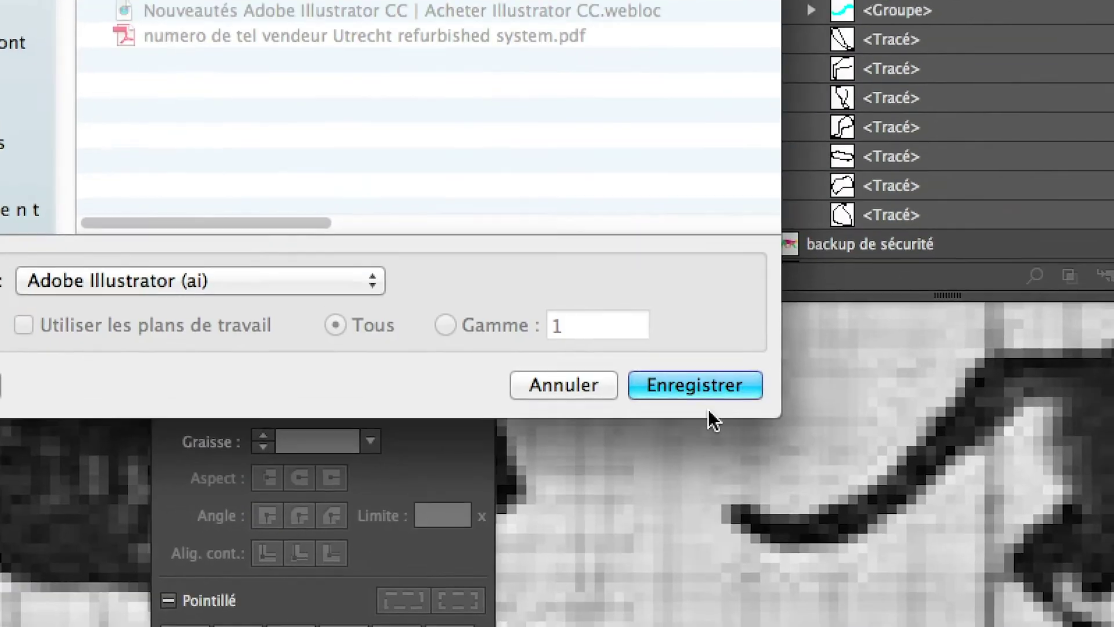
click(708, 410)
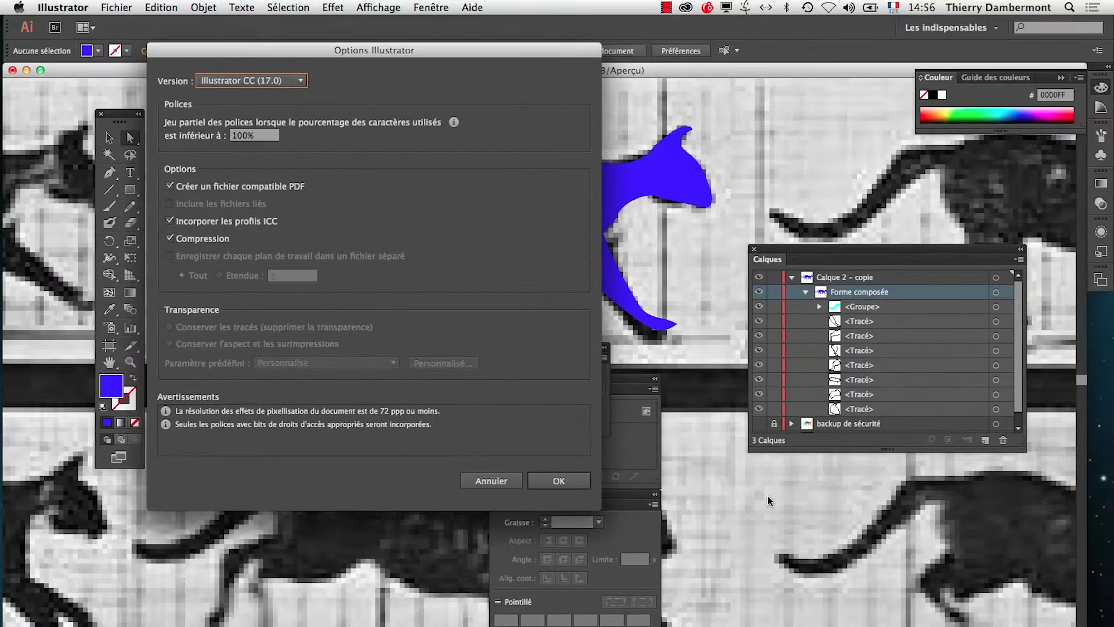
click(290, 371)
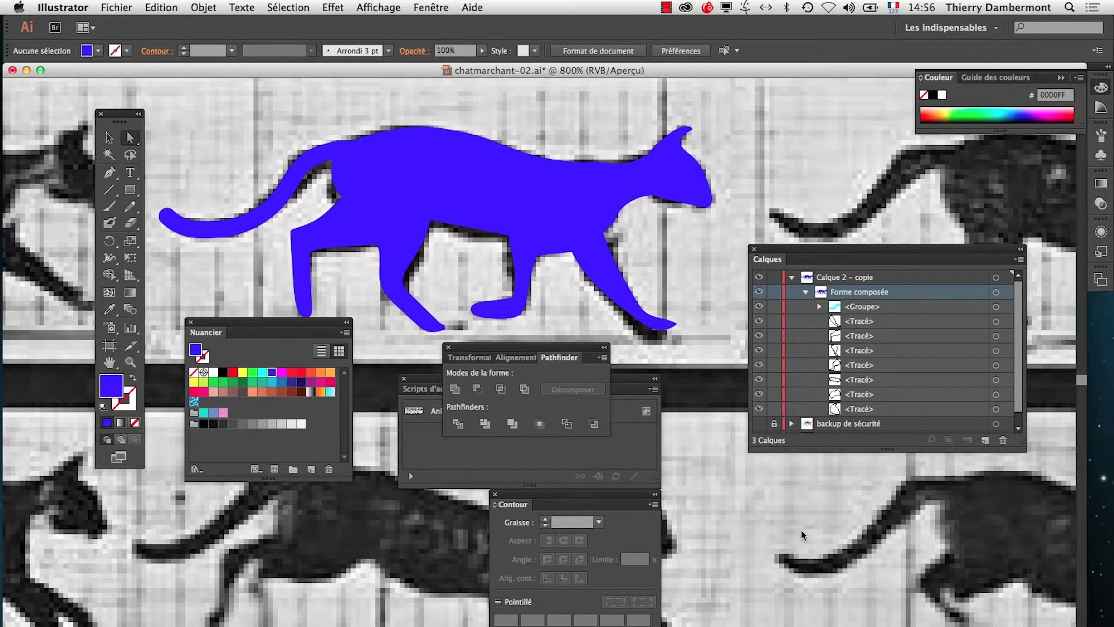
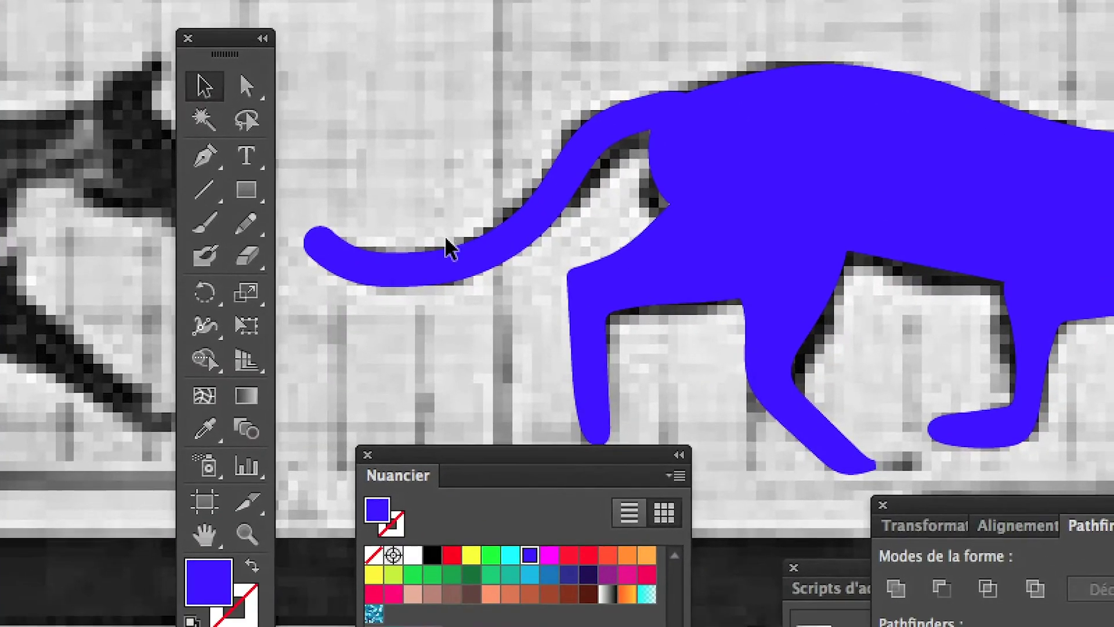
Select the whole cat compound shape, with its layer entry collapsed, and open the Nature_Feuillage pattern swatch library.
click(447, 253)
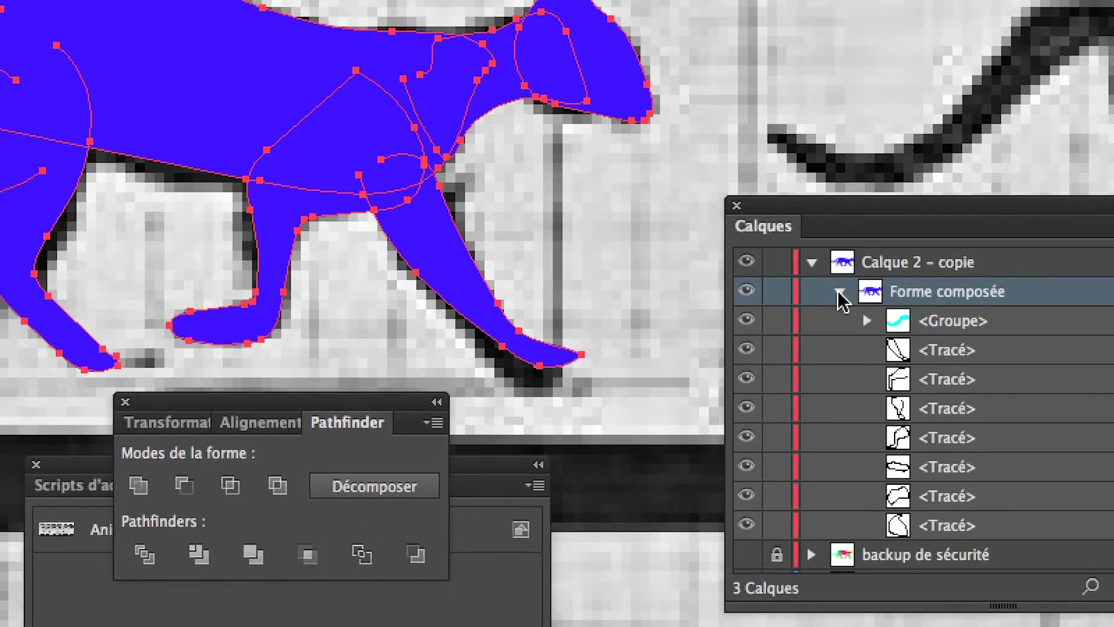
click(820, 292)
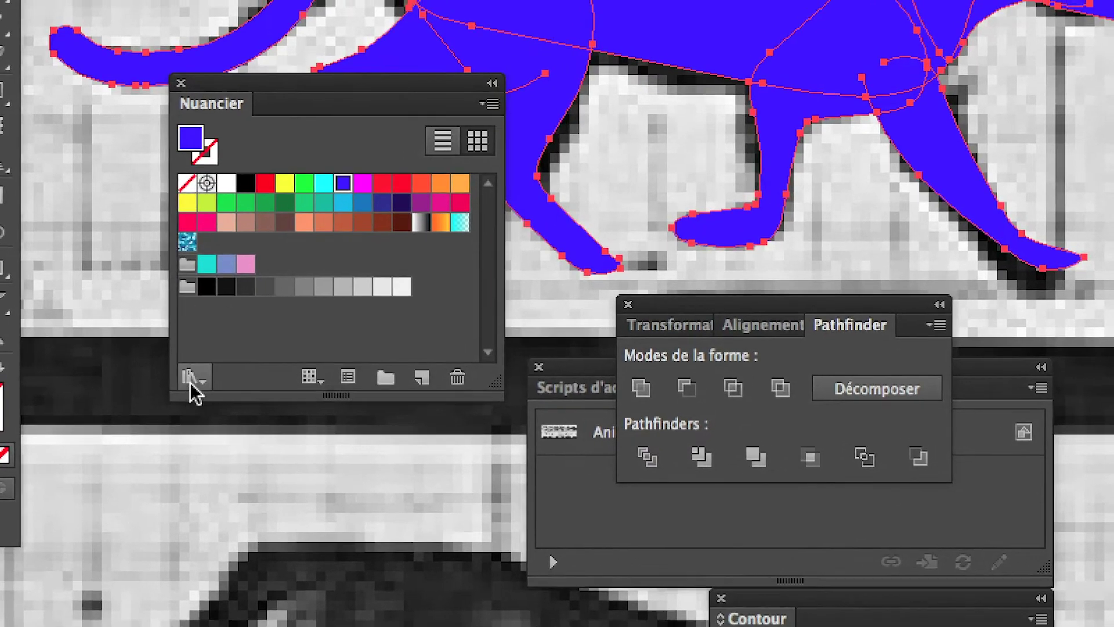
click(190, 382)
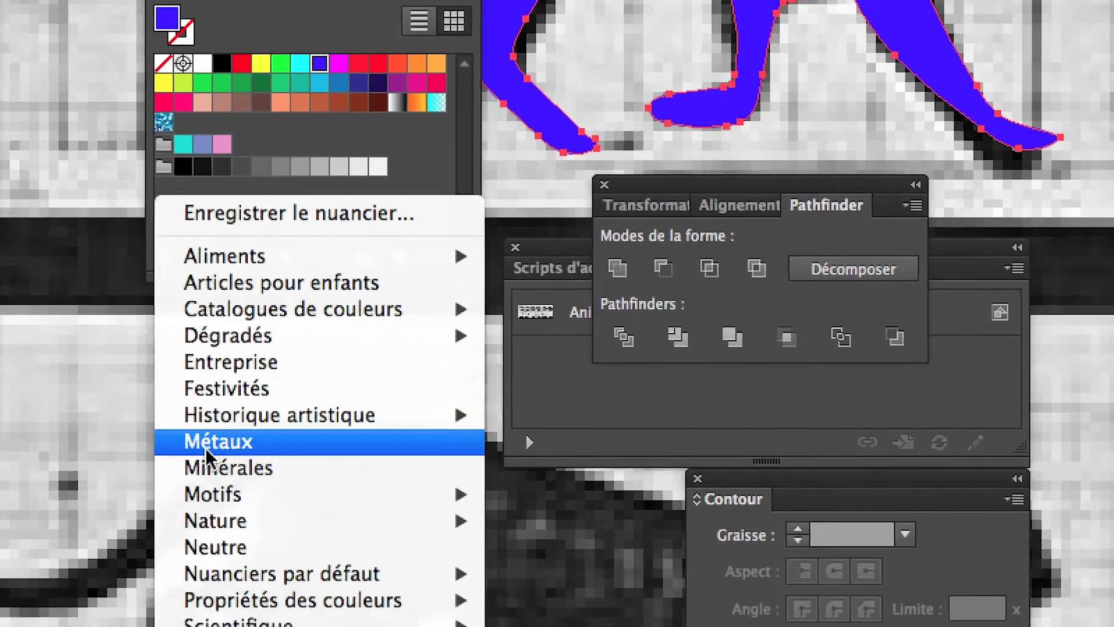
mouse_move(232, 494)
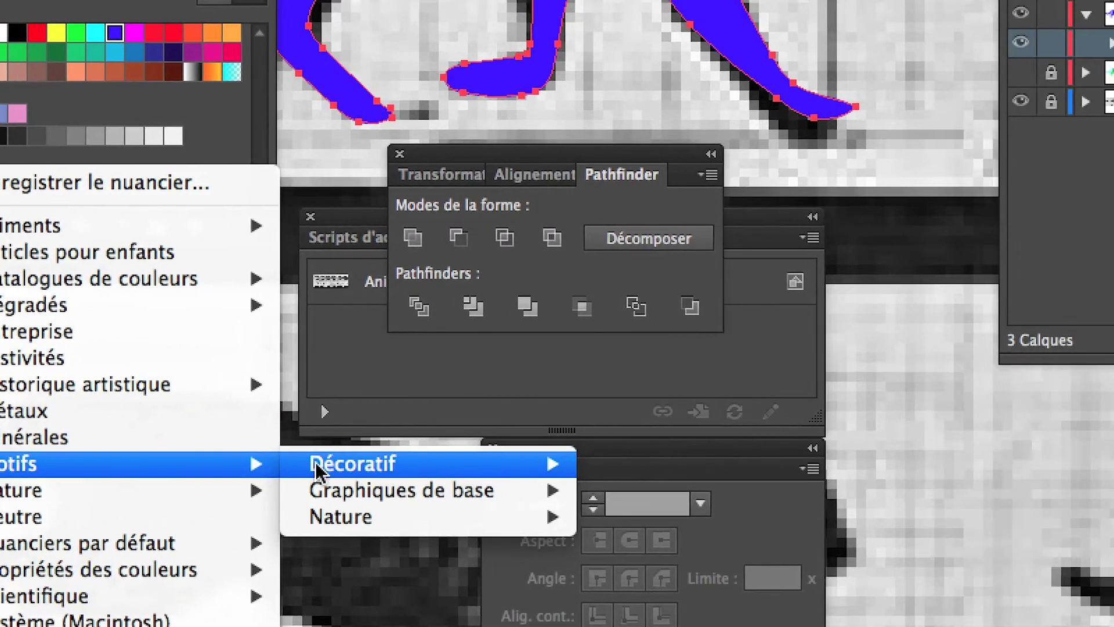
mouse_move(318, 470)
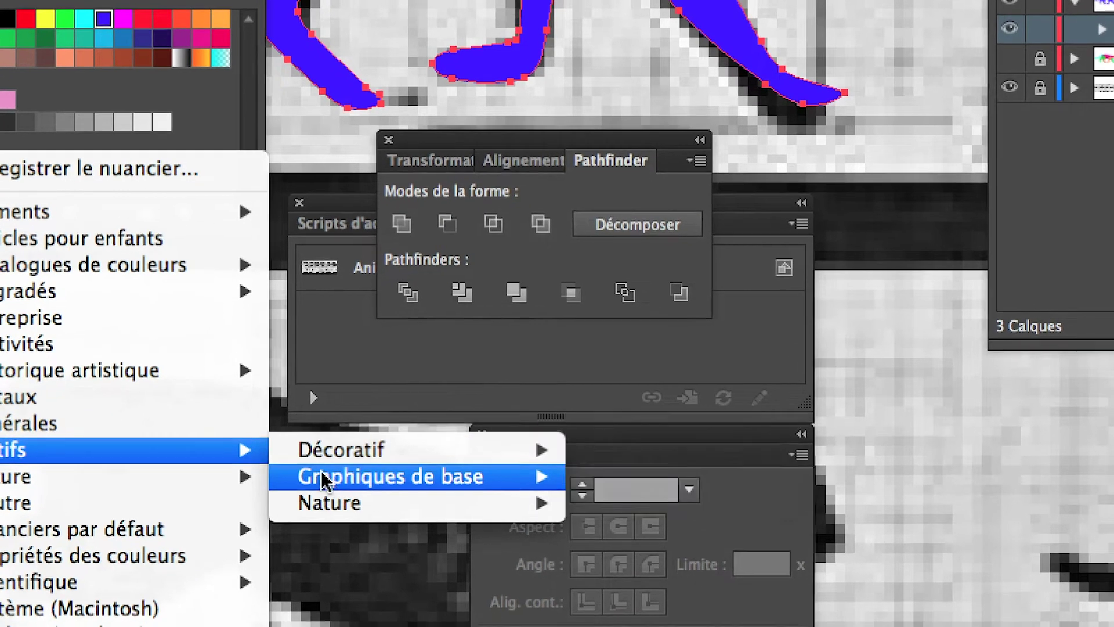
mouse_move(333, 494)
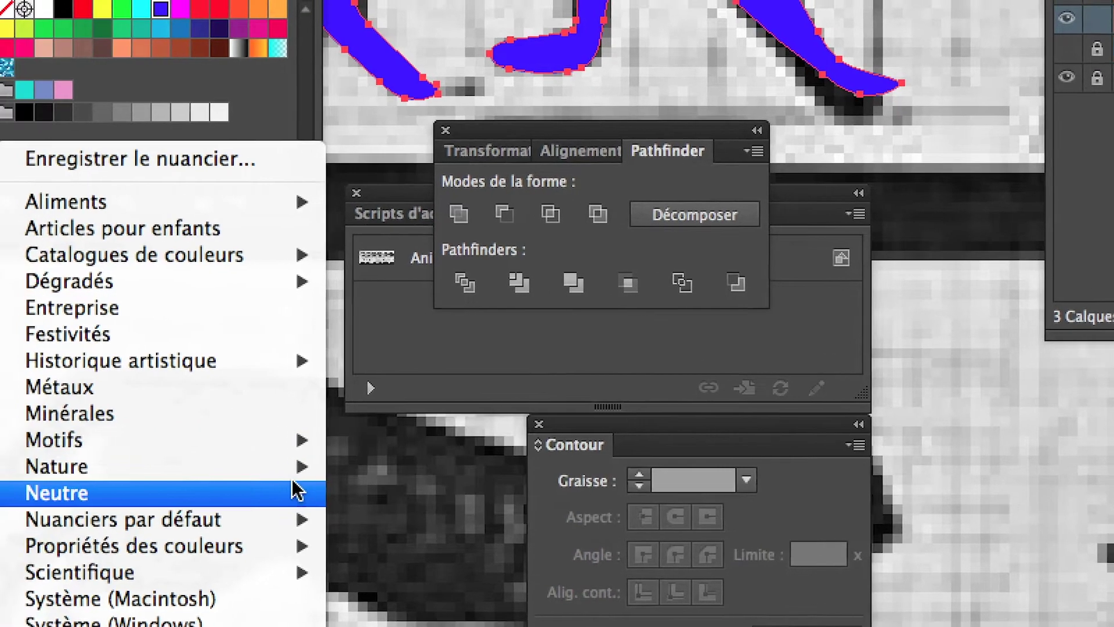
mouse_move(175, 456)
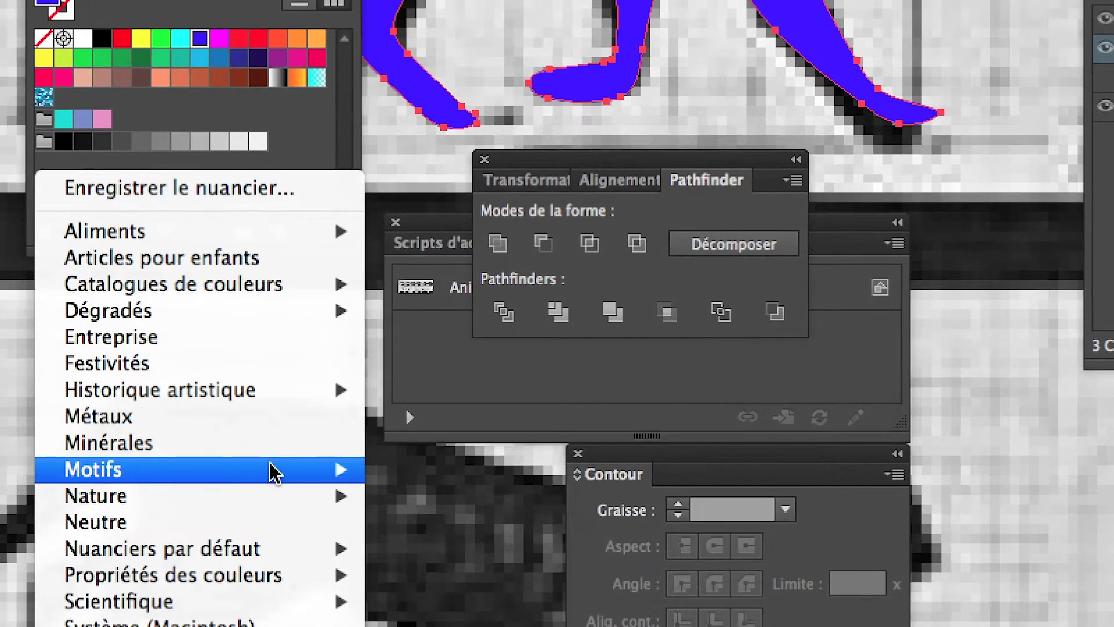
mouse_move(278, 457)
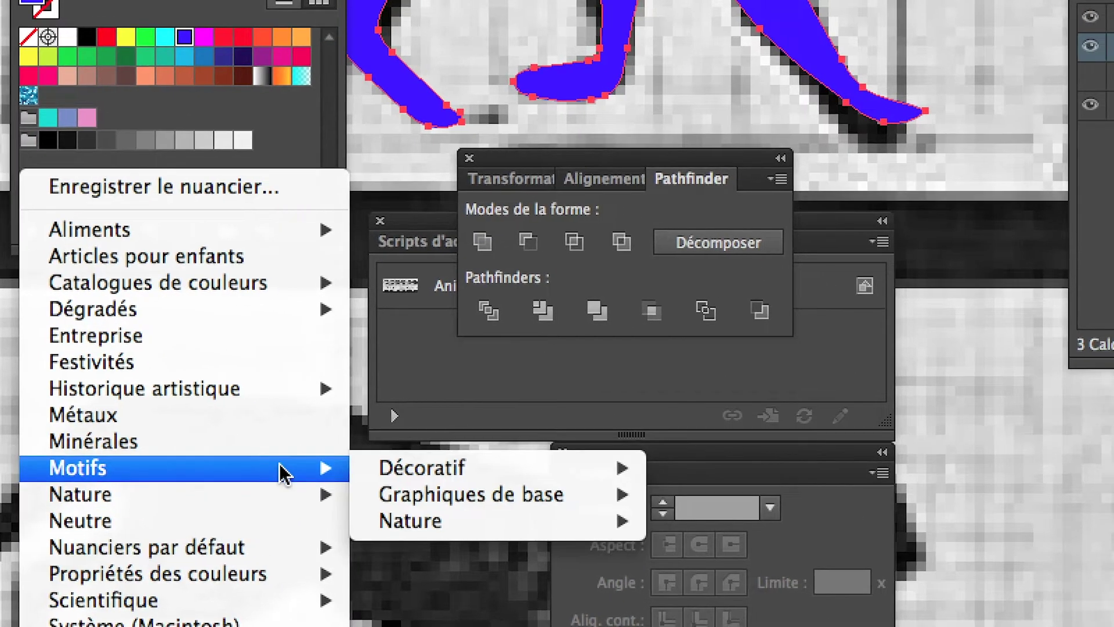
mouse_move(432, 511)
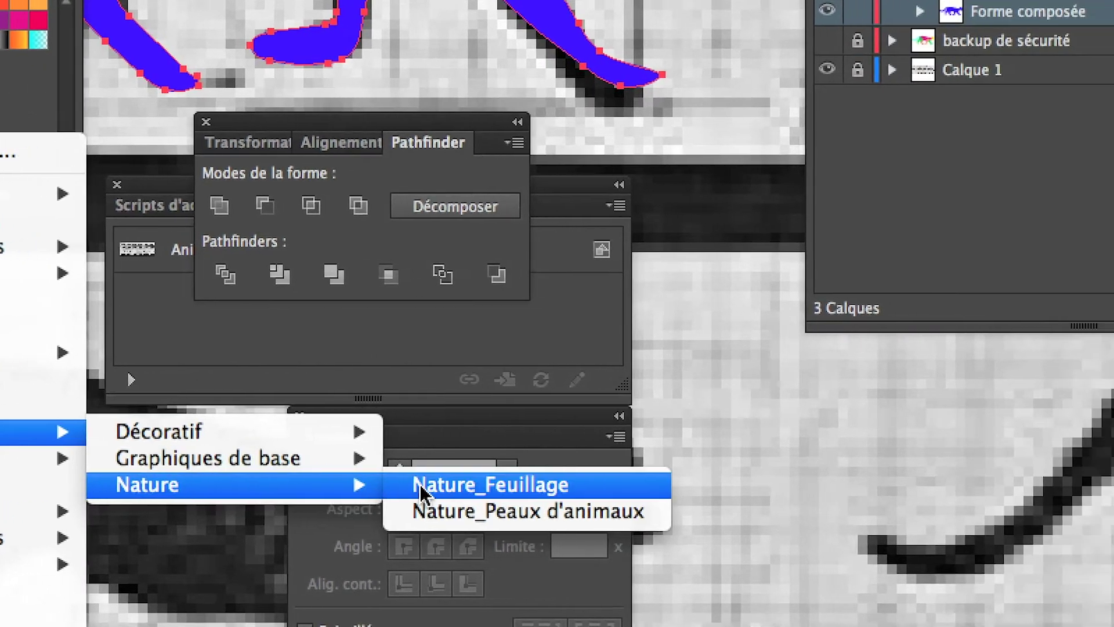
click(426, 484)
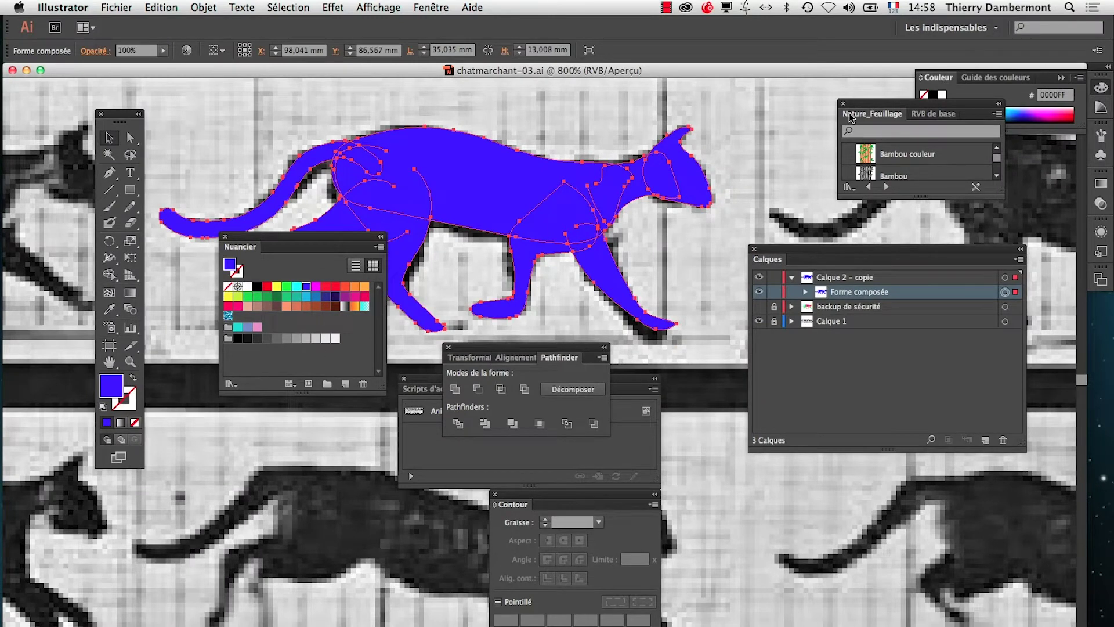
Move the Nature_Feuillage library over the canvas and enlarge it to show a long list of patterns.
drag(850, 116, 495, 147)
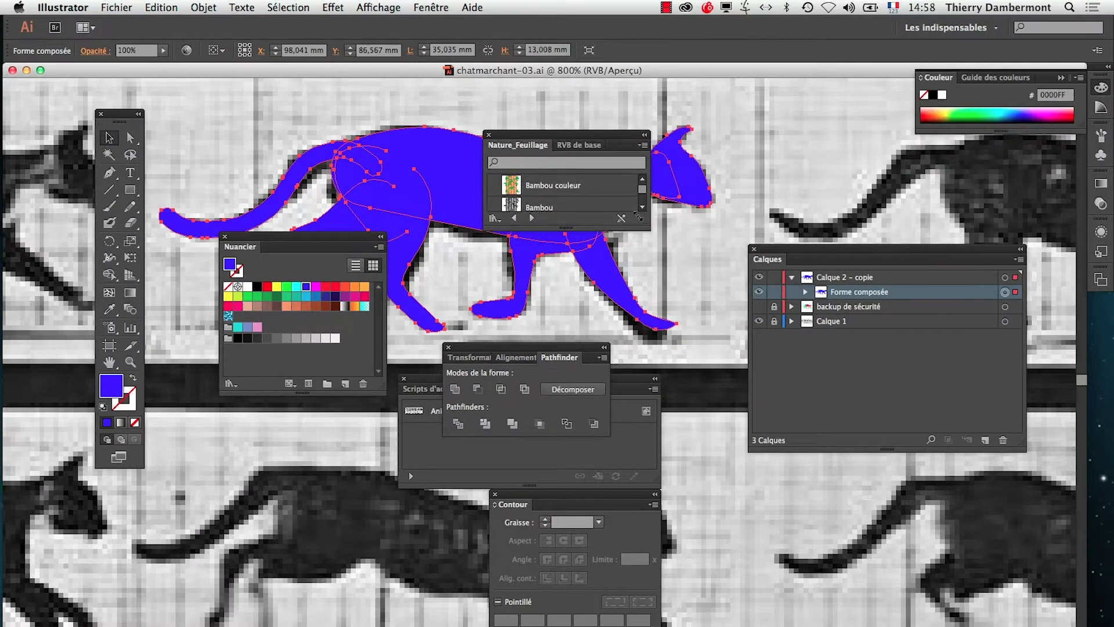
click(638, 217)
drag(711, 550, 734, 566)
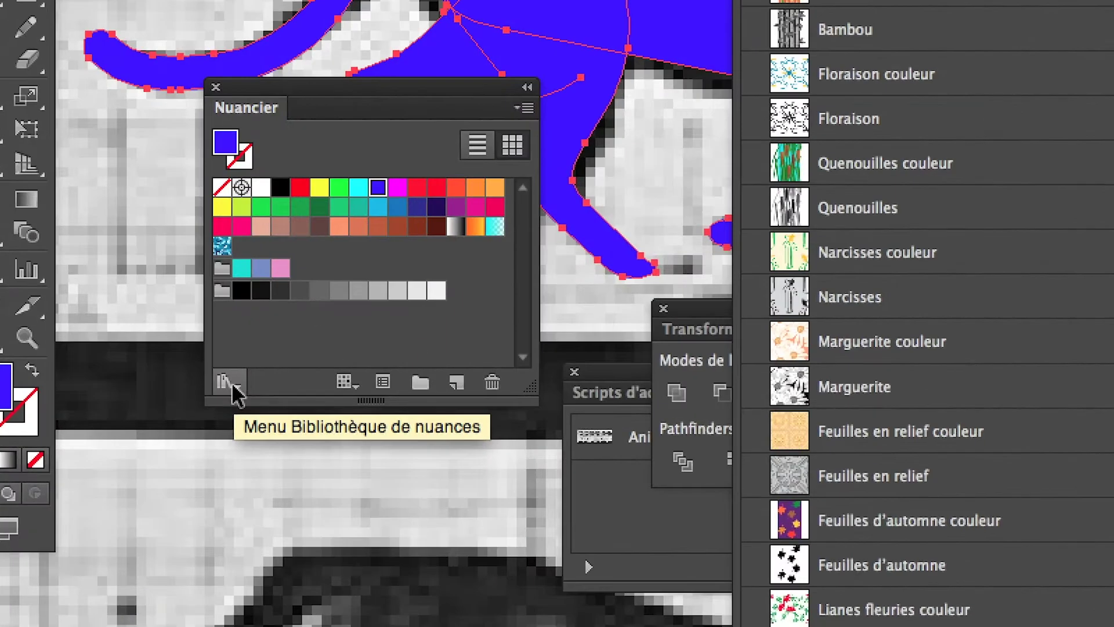
click(234, 385)
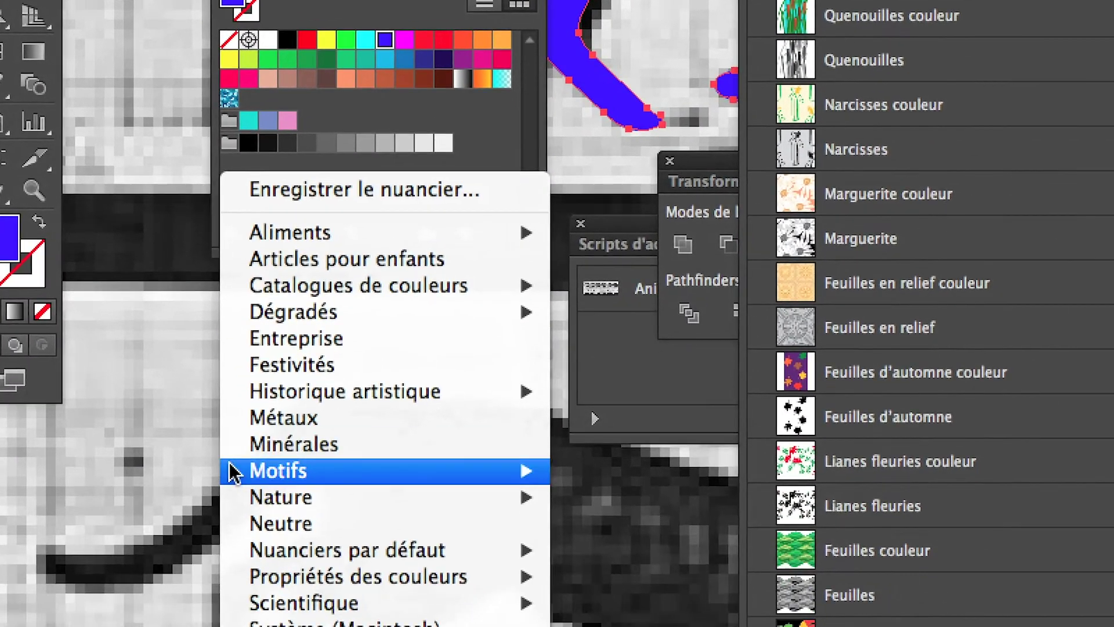
mouse_move(238, 619)
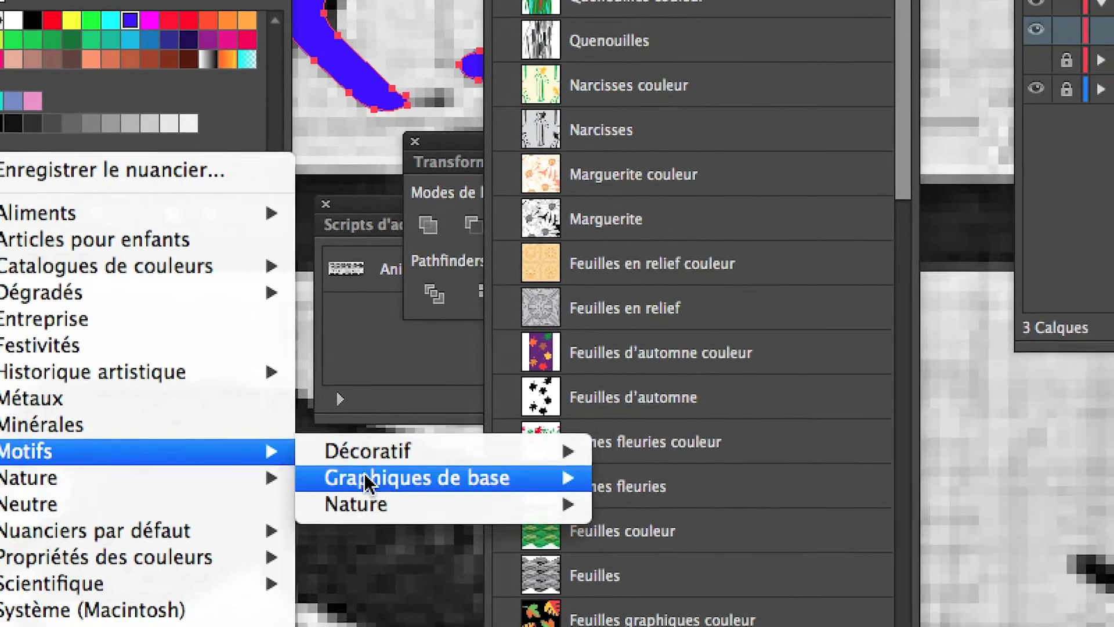
mouse_move(631, 531)
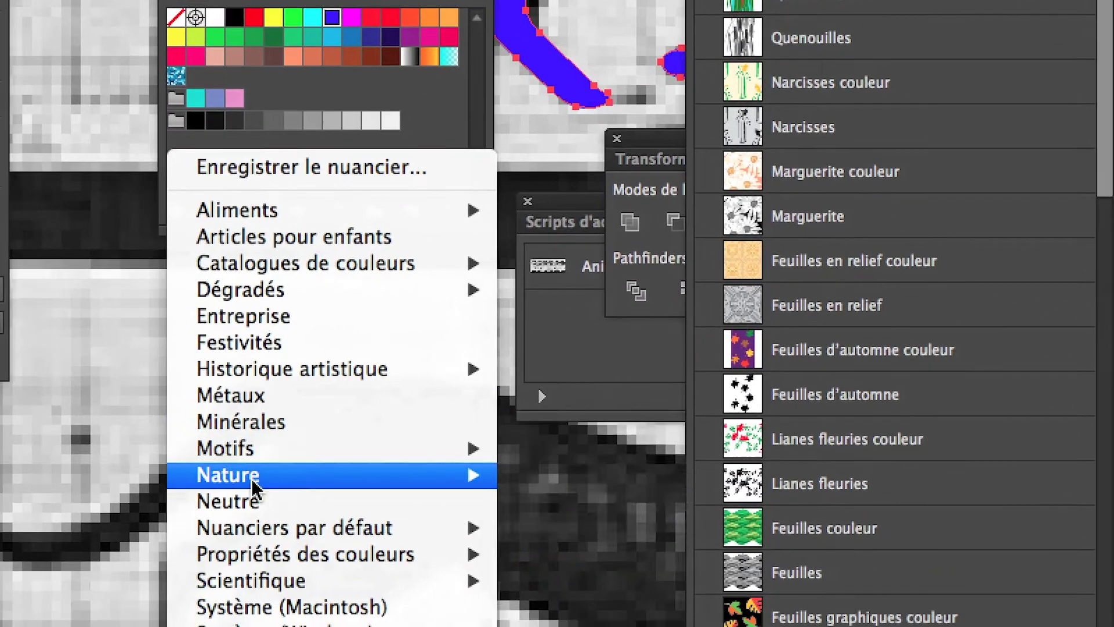
mouse_move(255, 486)
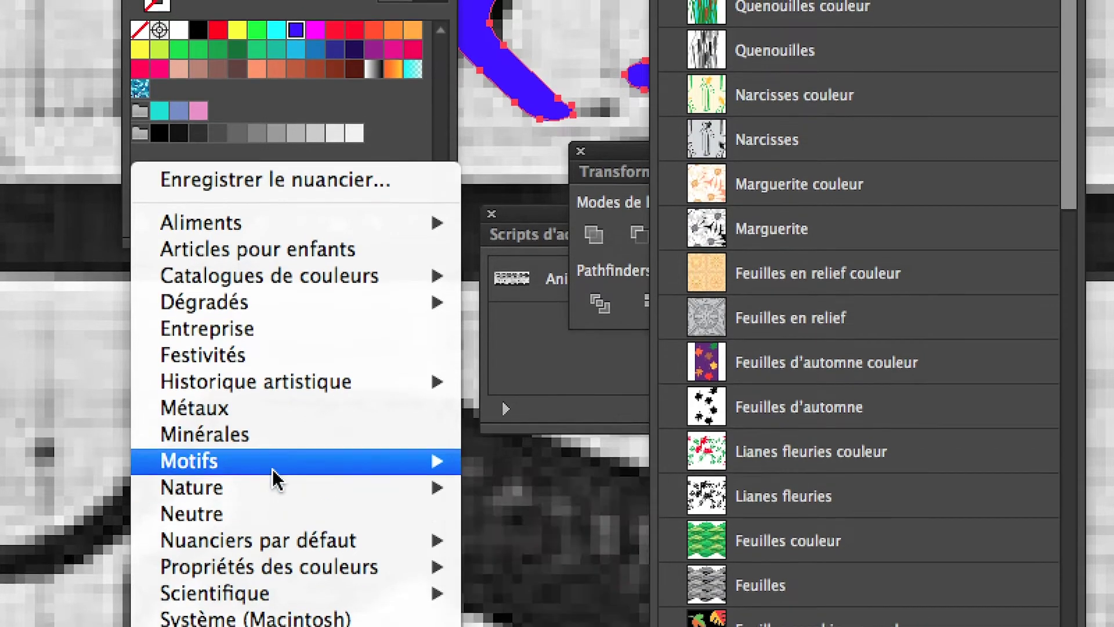
mouse_move(272, 451)
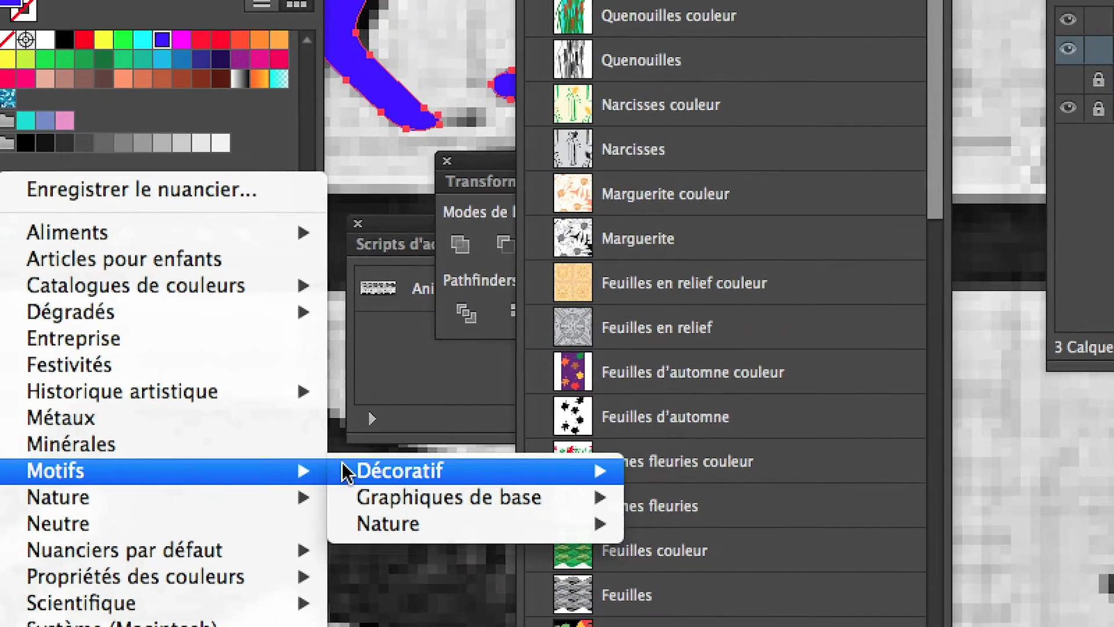
mouse_move(557, 518)
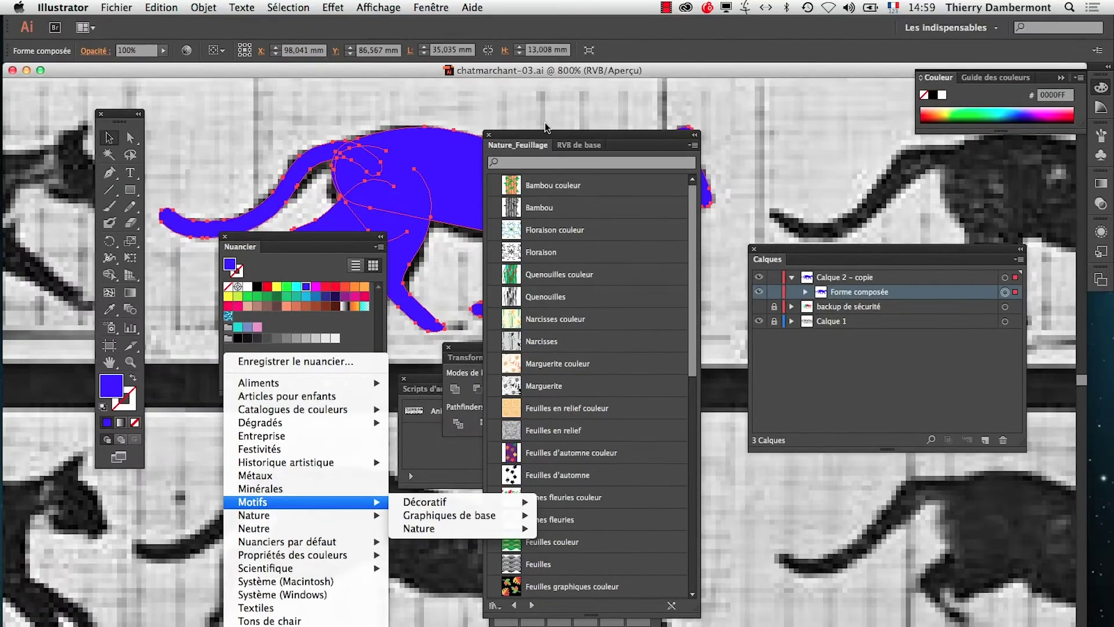
click(538, 132)
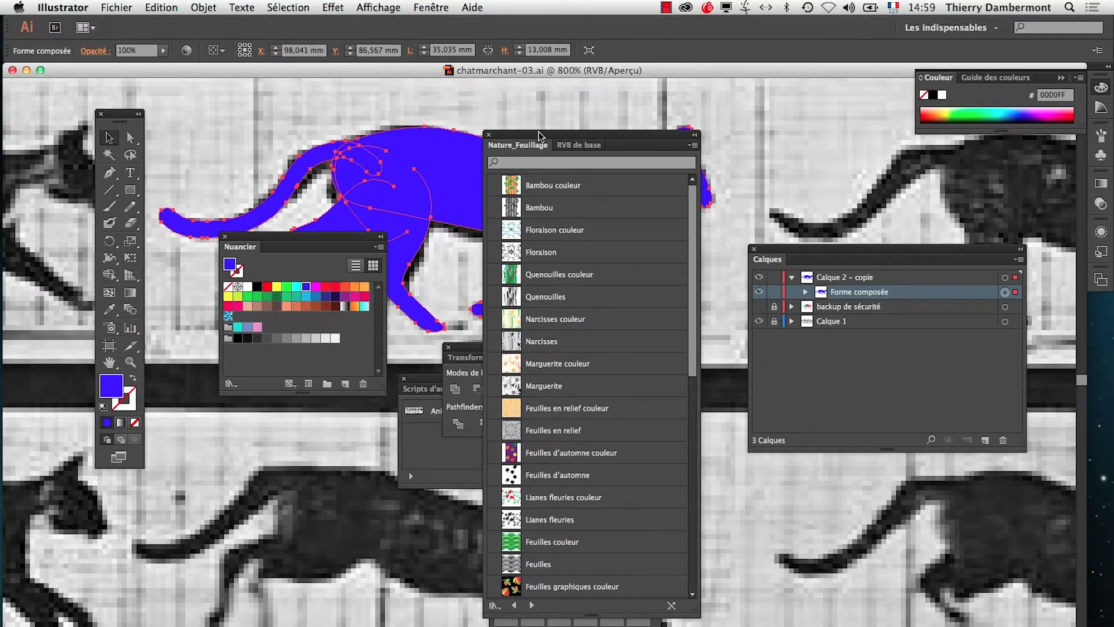
Move the pattern library toward the layers list and fill the selected cat with the Quenouilles pattern.
drag(588, 132, 691, 95)
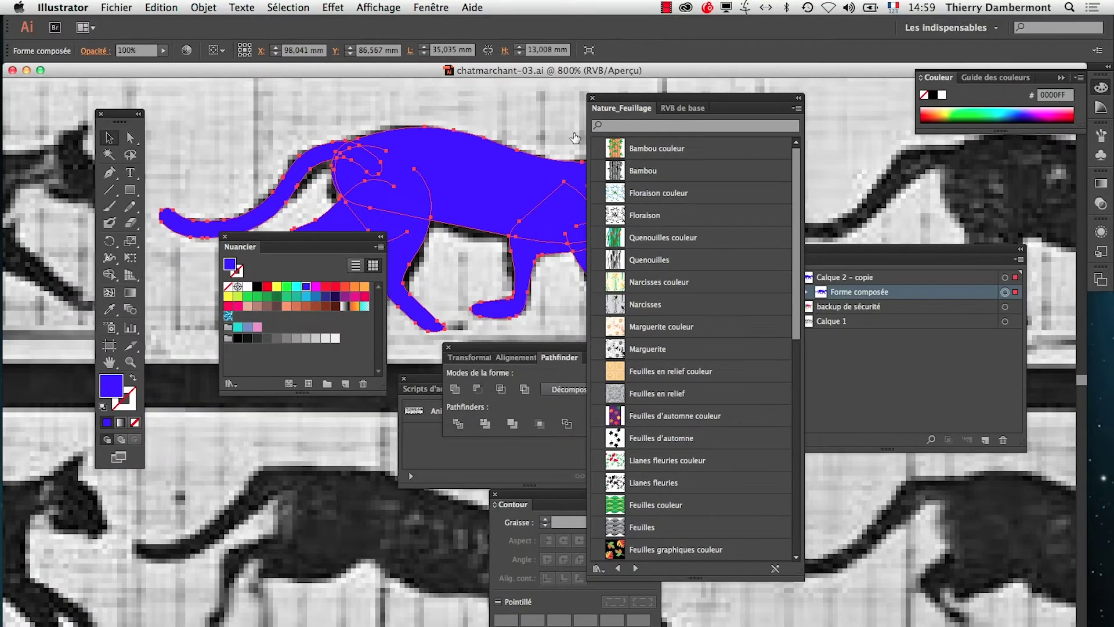
click(616, 263)
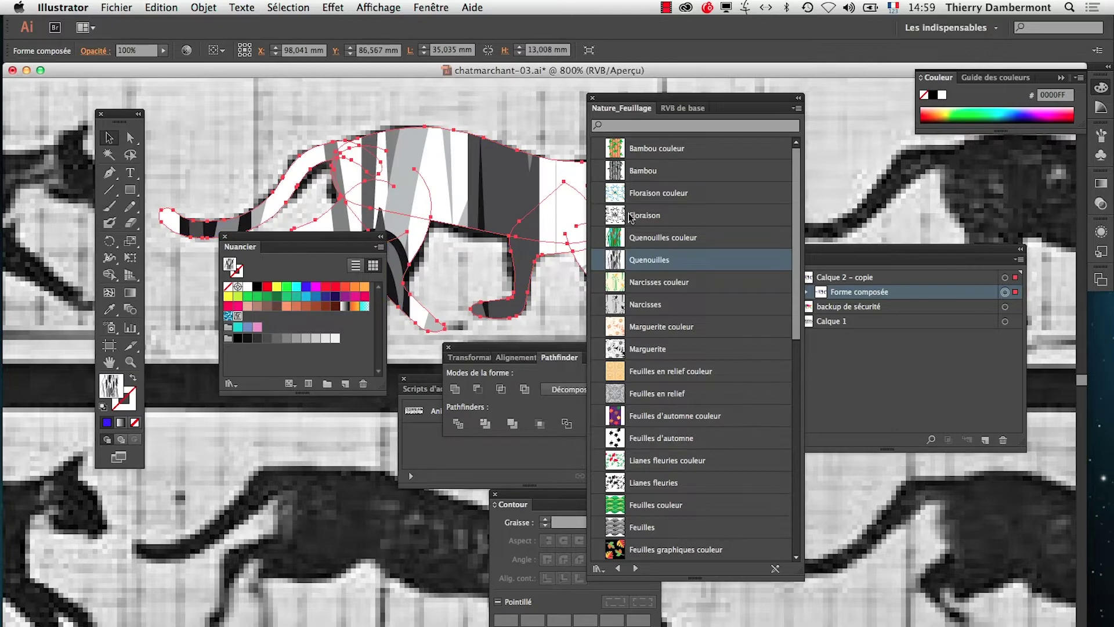
Move the pattern library and the Swatches panel clear of the cat, and fill it with the Feuilles en relief couleur pattern.
drag(643, 109, 804, 90)
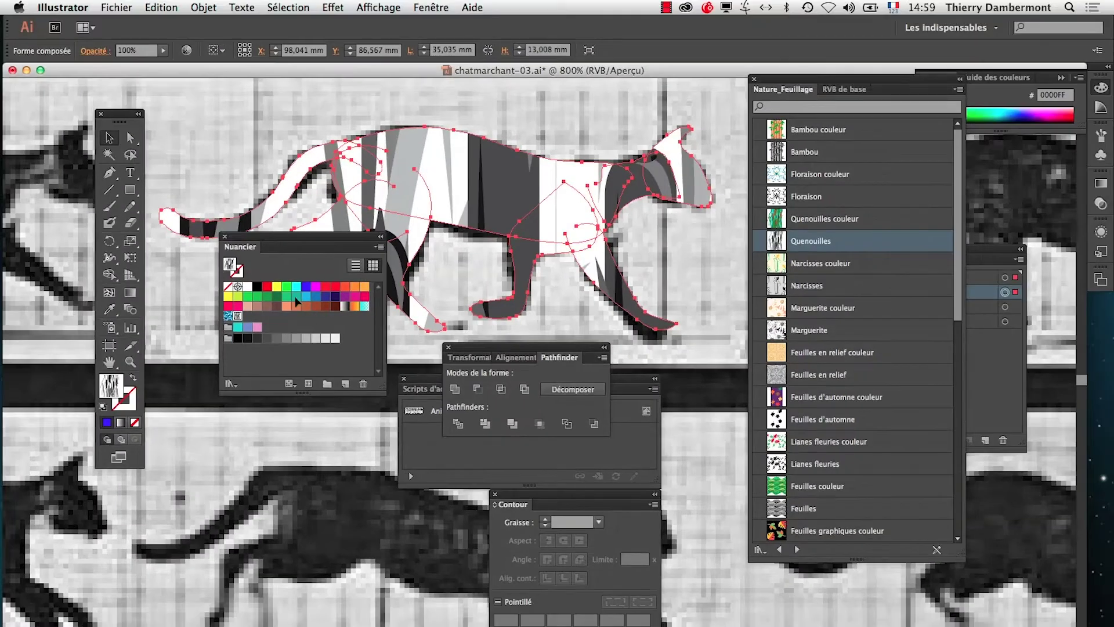
drag(290, 246, 245, 429)
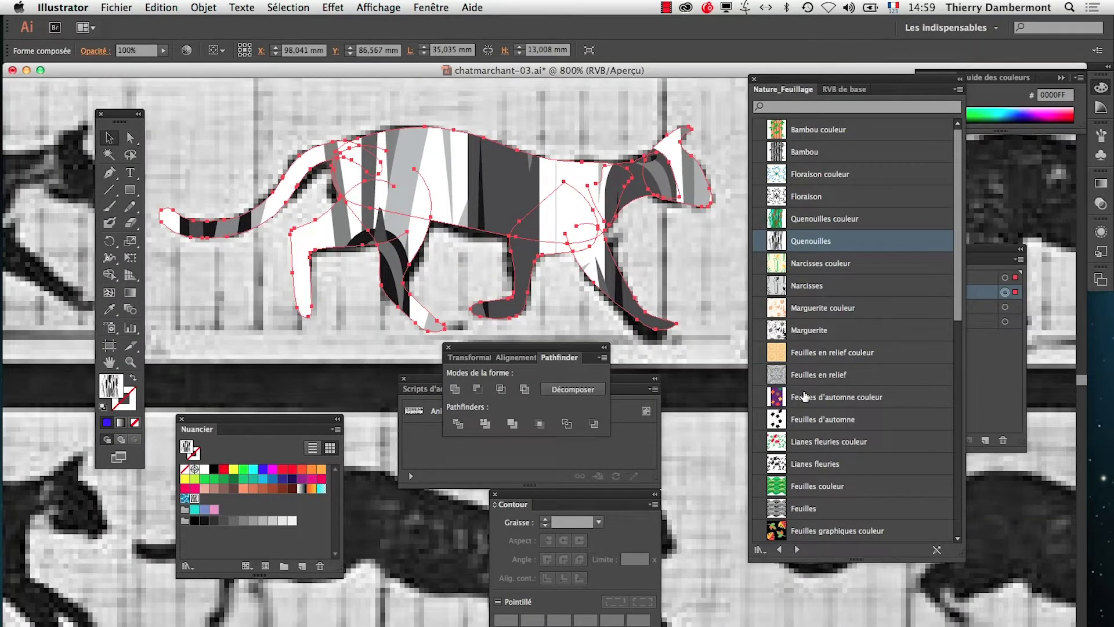
click(804, 353)
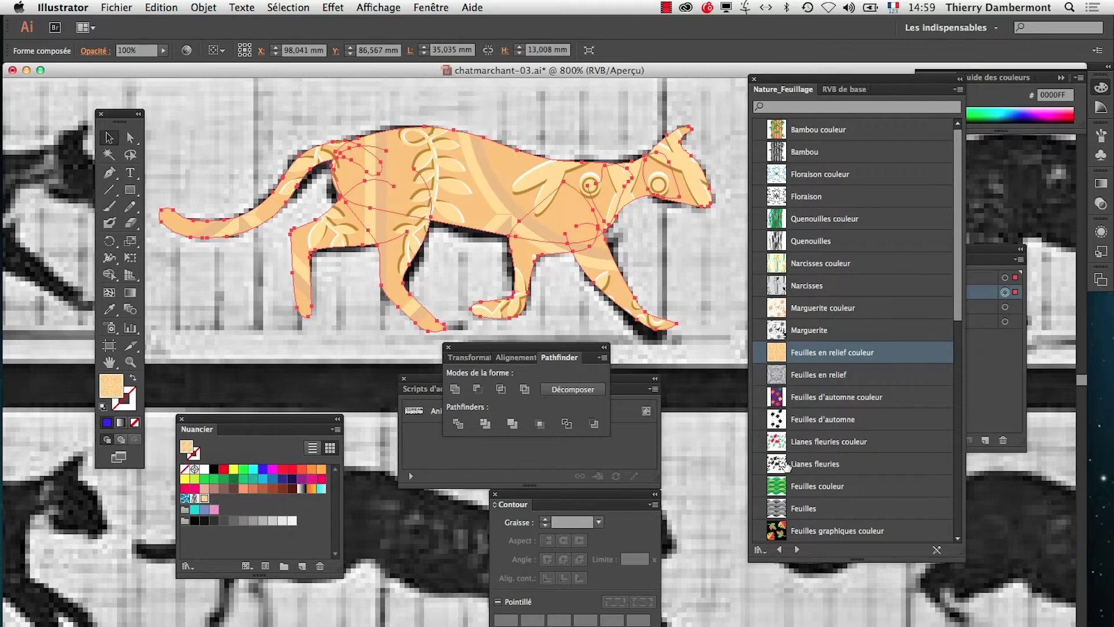
Deselect the cat, then shrink the Nature_Feuillage library and place it below the layers list.
drag(795, 77, 824, 199)
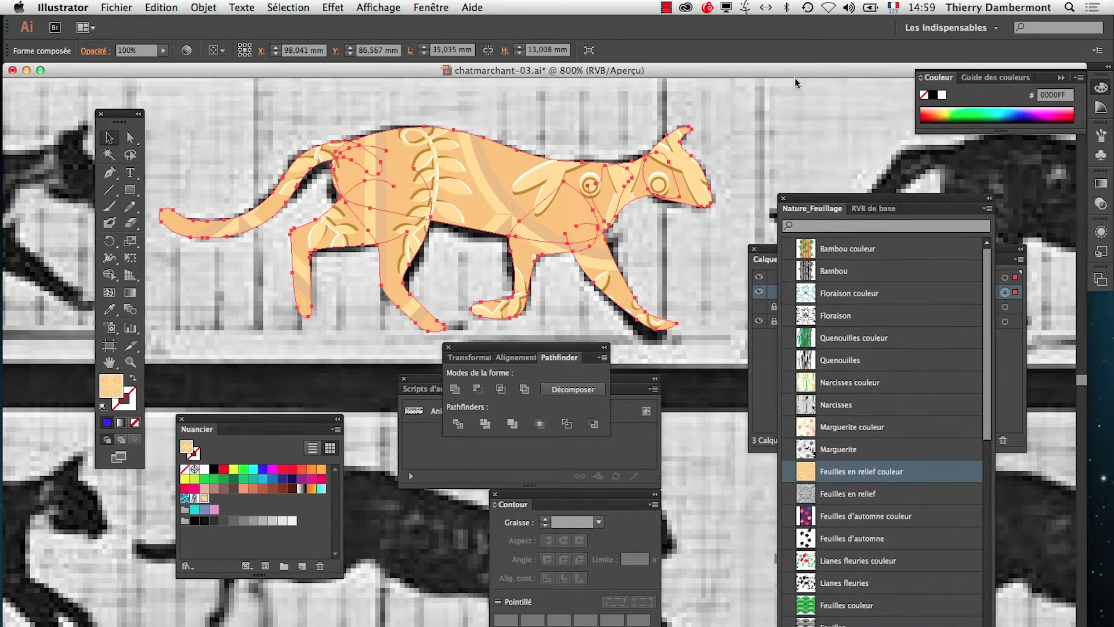
click(663, 228)
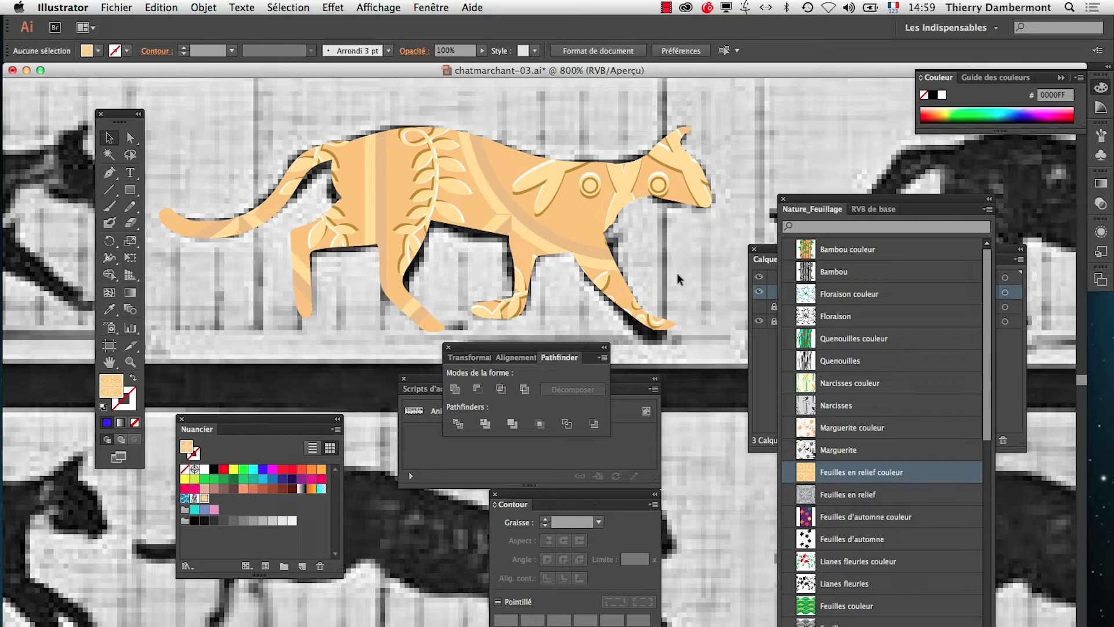
drag(856, 204, 796, 111)
drag(920, 572, 922, 383)
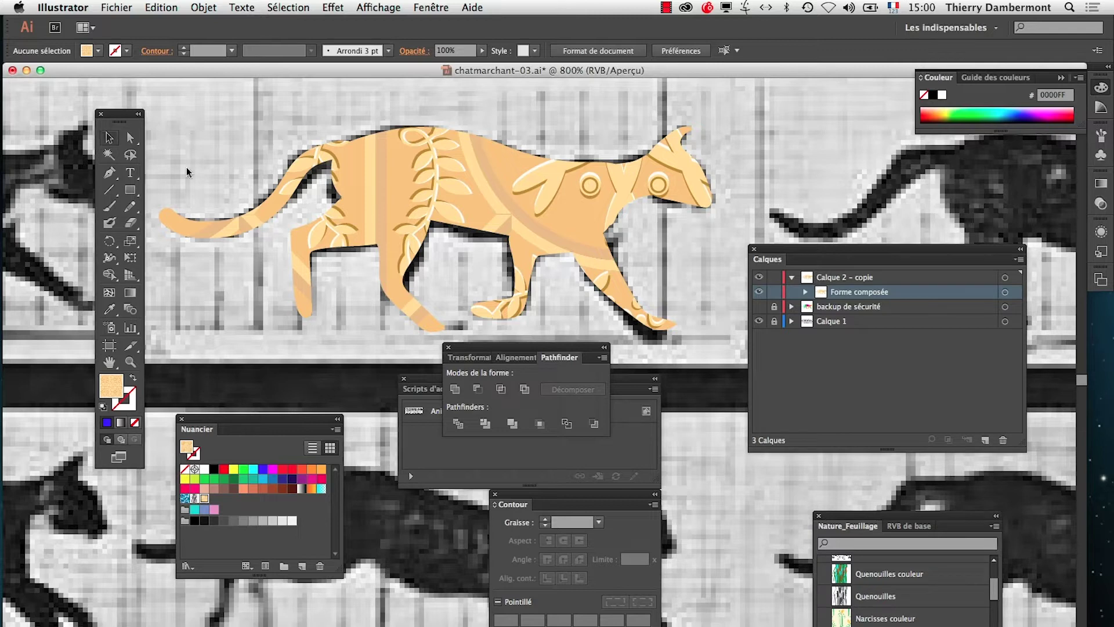
Select the pattern-filled cat, shift the toolbox farther from its tail, and activate the Free Transform tool.
click(363, 170)
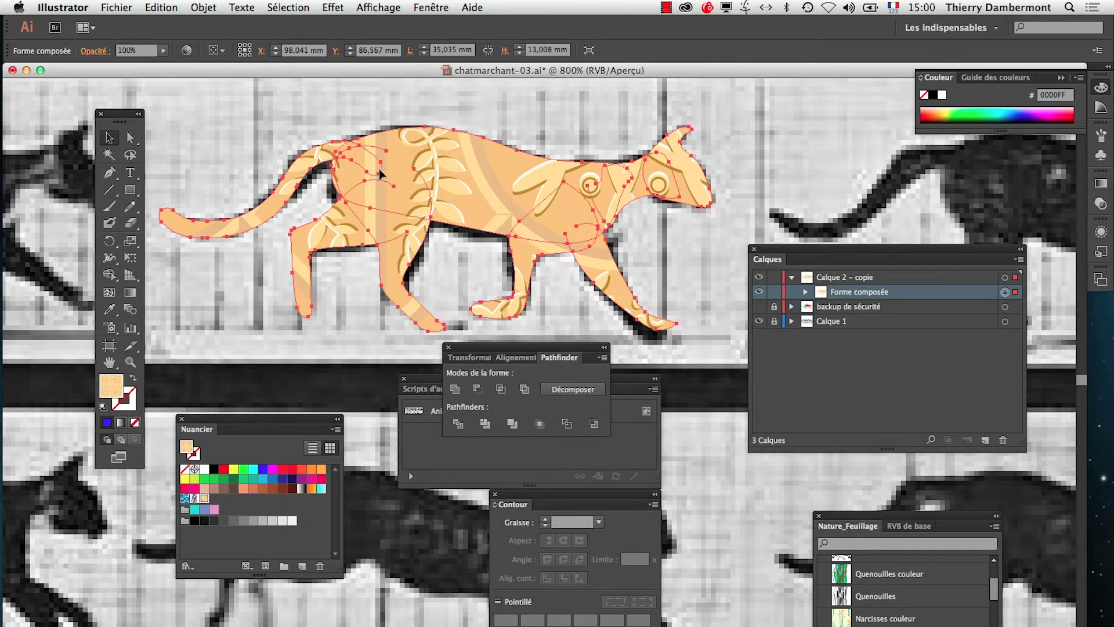
drag(131, 122, 99, 106)
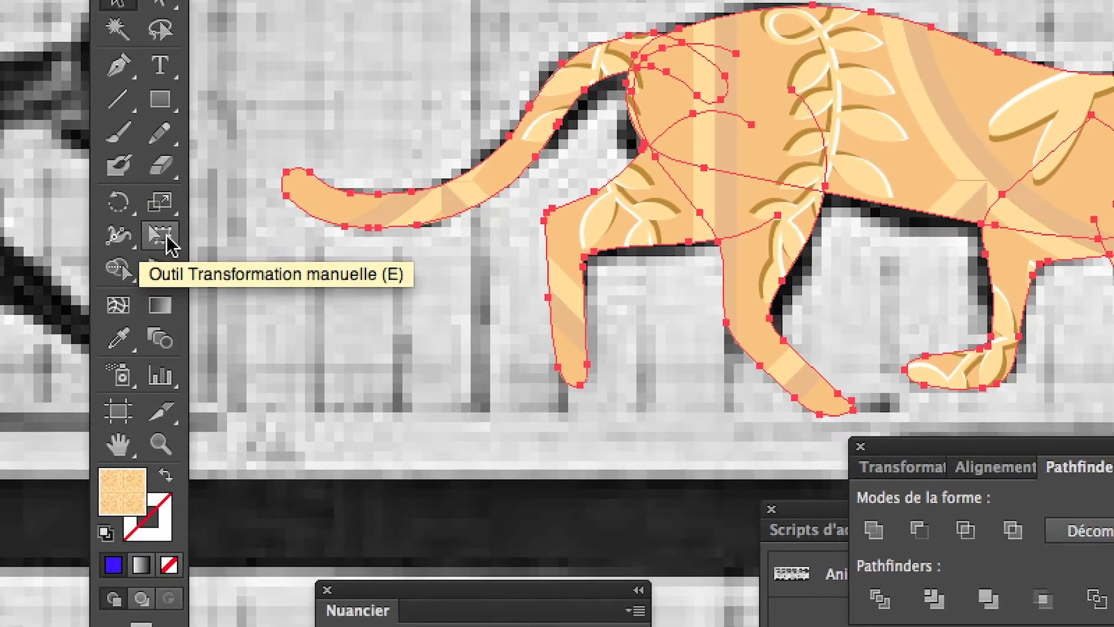
click(164, 238)
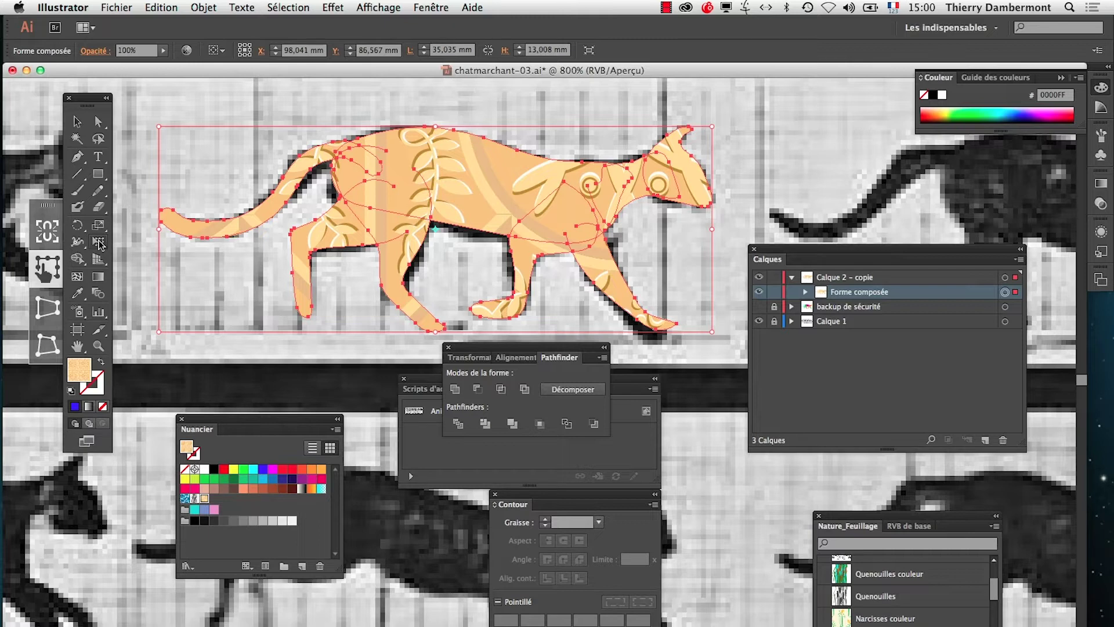
Examine the Scale dialog's object and pattern transformation options, cancel it, and return to the Free Transform tool.
double_click(99, 226)
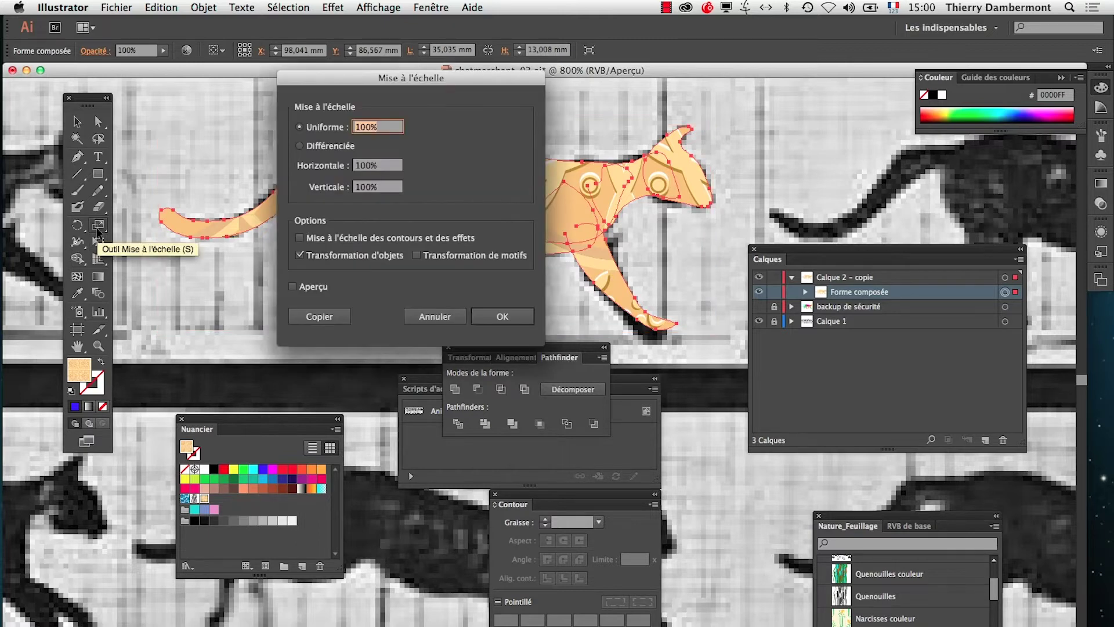
click(436, 318)
click(99, 243)
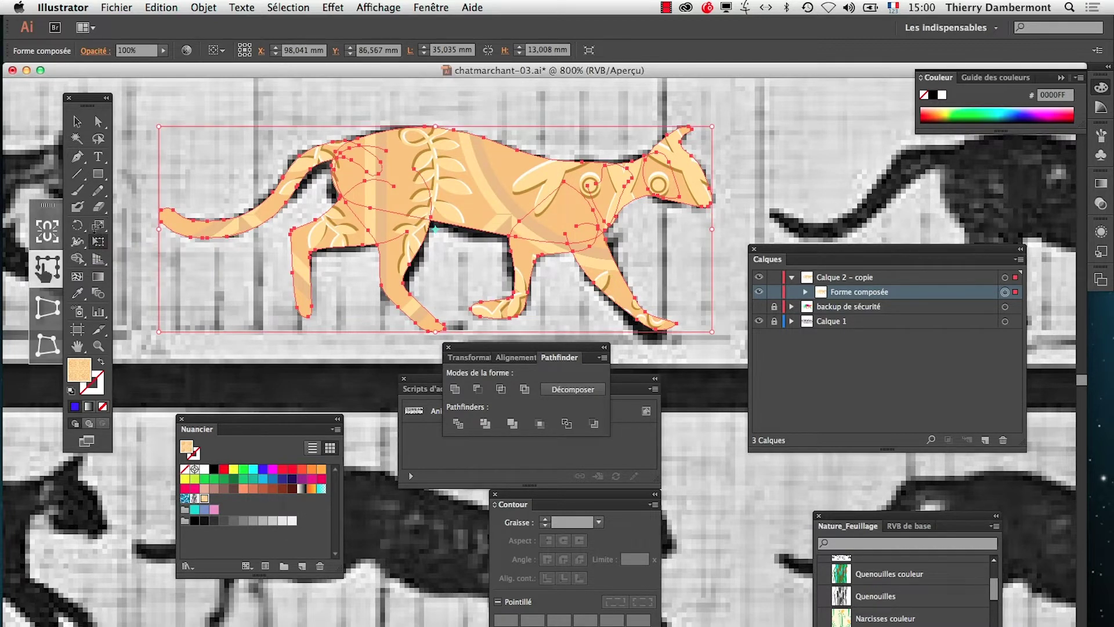
Bring up the Transform panel for the selected cat and show its additional options.
click(430, 7)
click(532, 507)
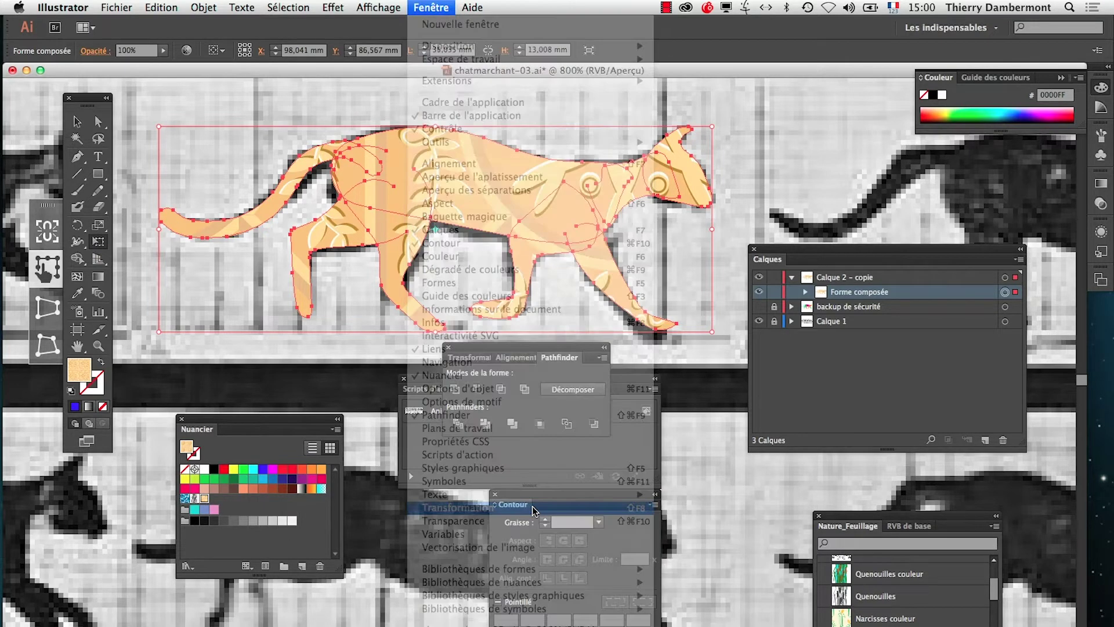
click(602, 358)
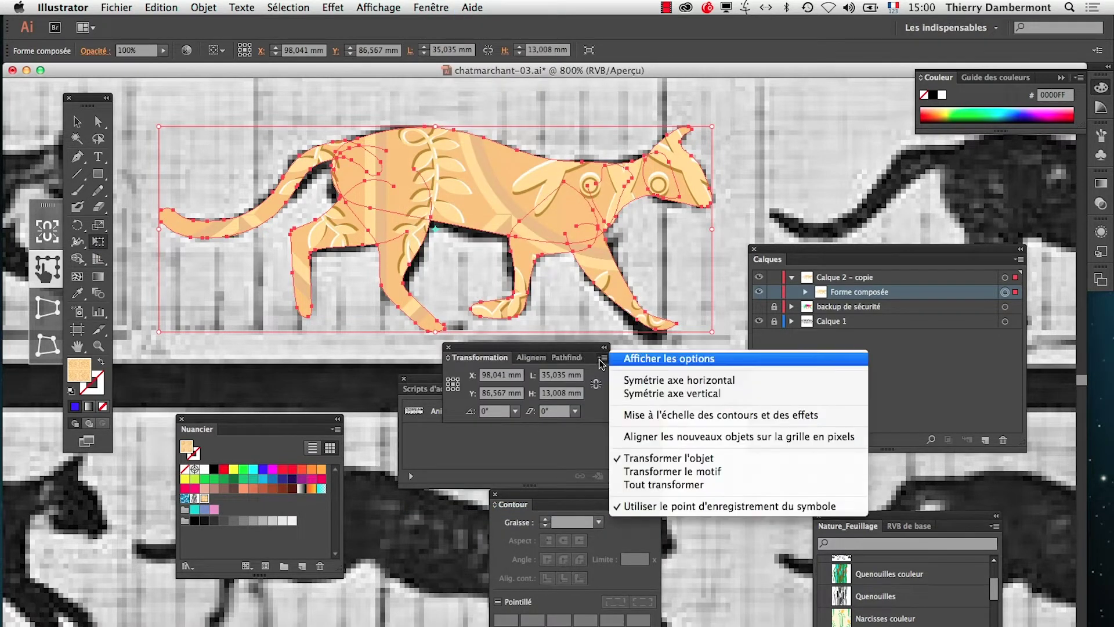
click(630, 357)
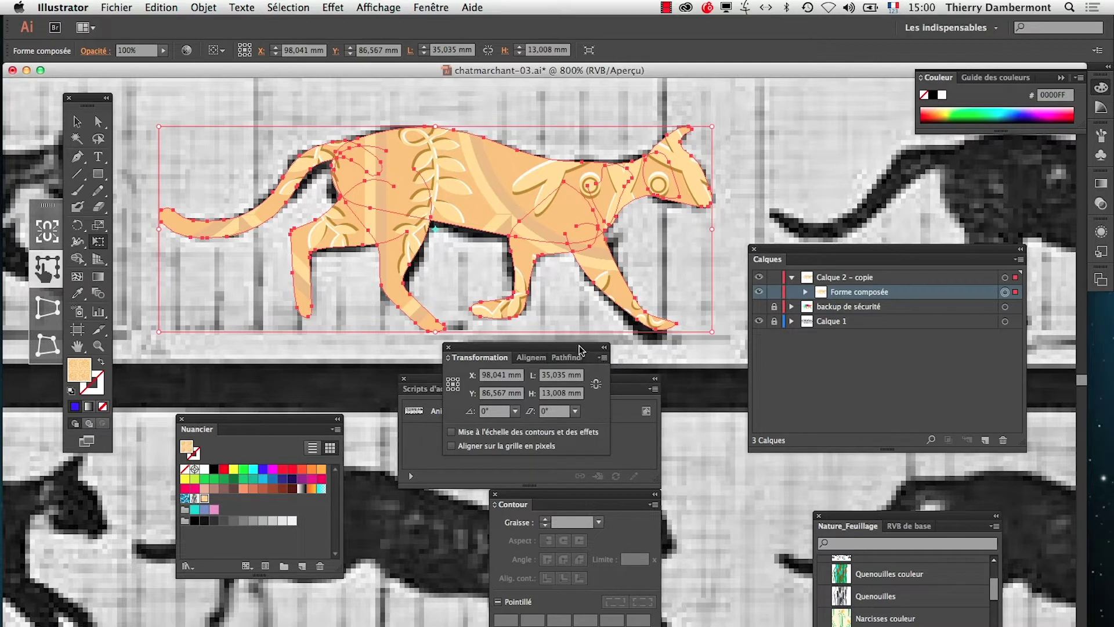
Close the Transform panel and set the Scale dialog to transform only patterns with preview on, moving it clear of the cat.
click(448, 347)
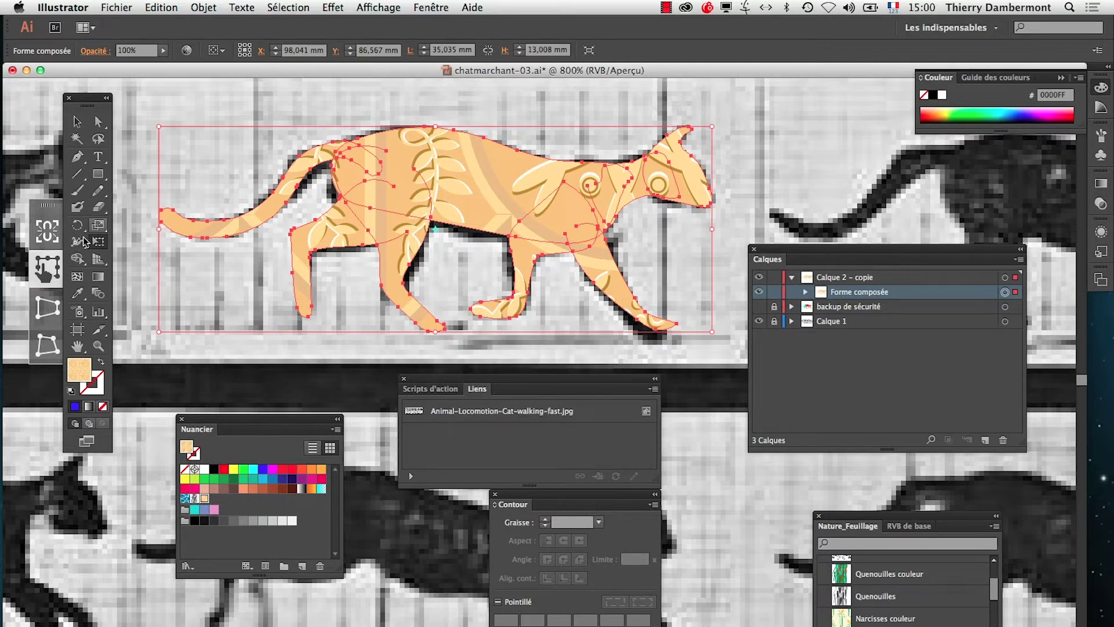
click(100, 226)
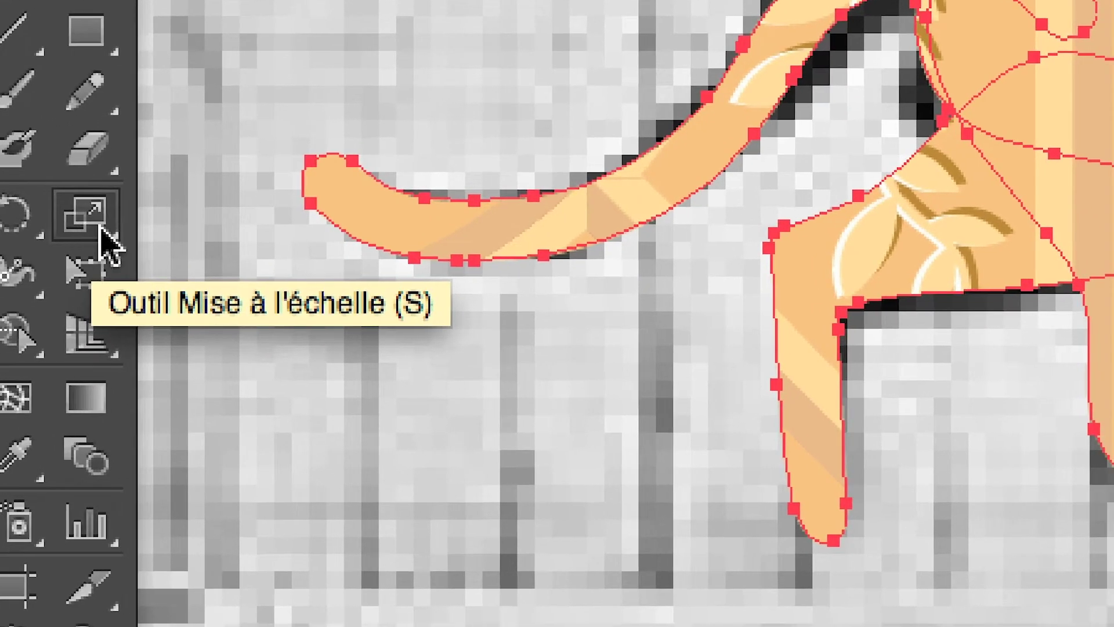
double_click(101, 229)
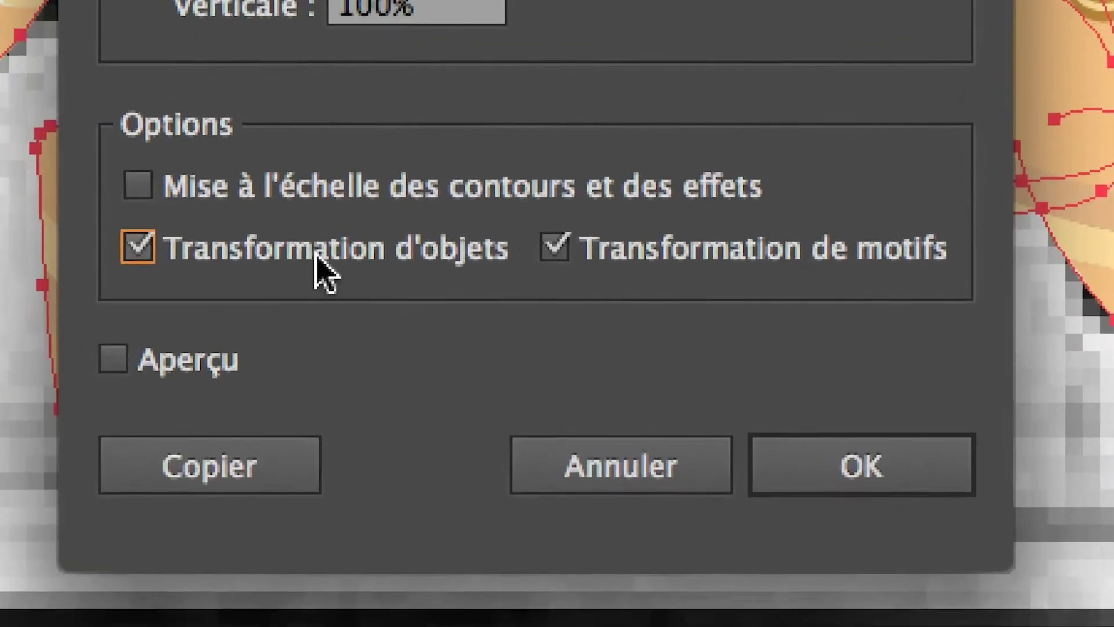
click(317, 255)
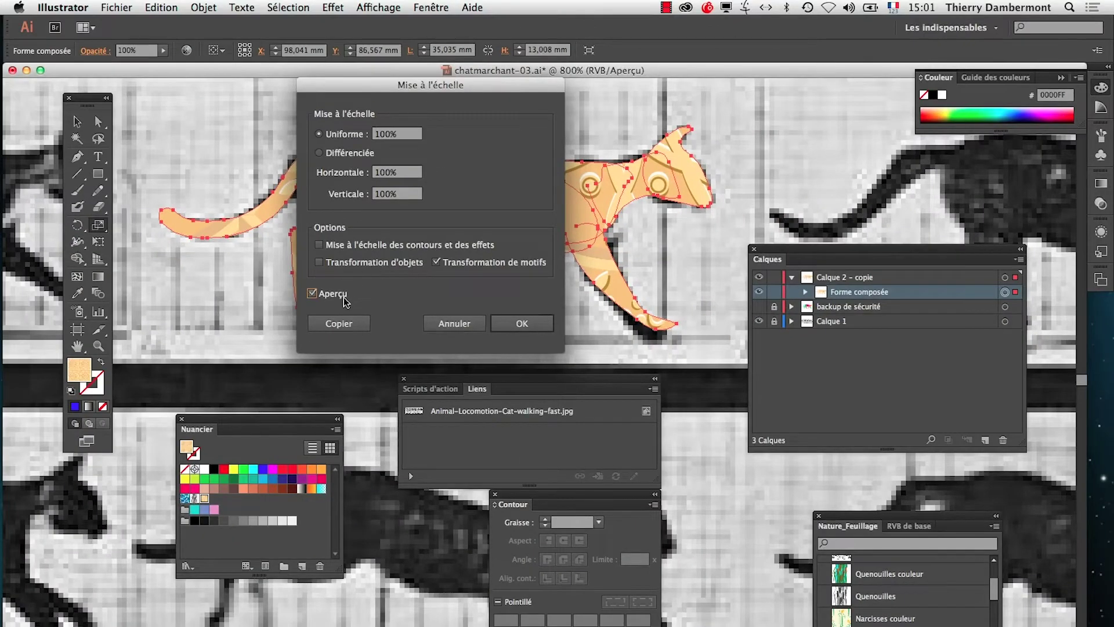
drag(406, 85, 845, 137)
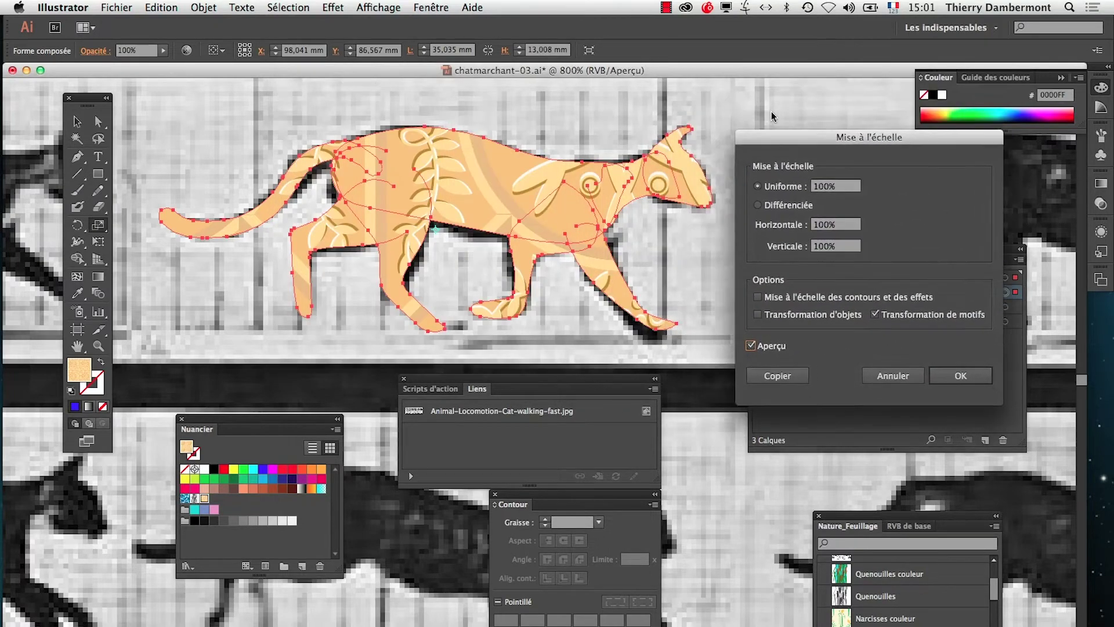
drag(772, 112, 777, 100)
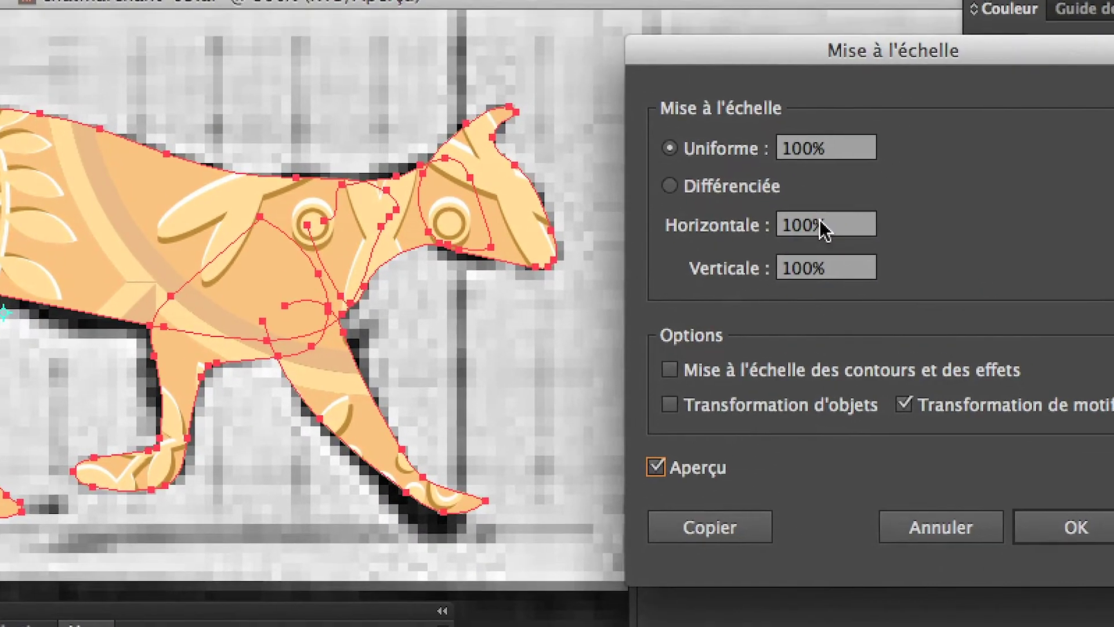
Preview the cat's pattern at a uniform scale of 50%.
click(824, 148)
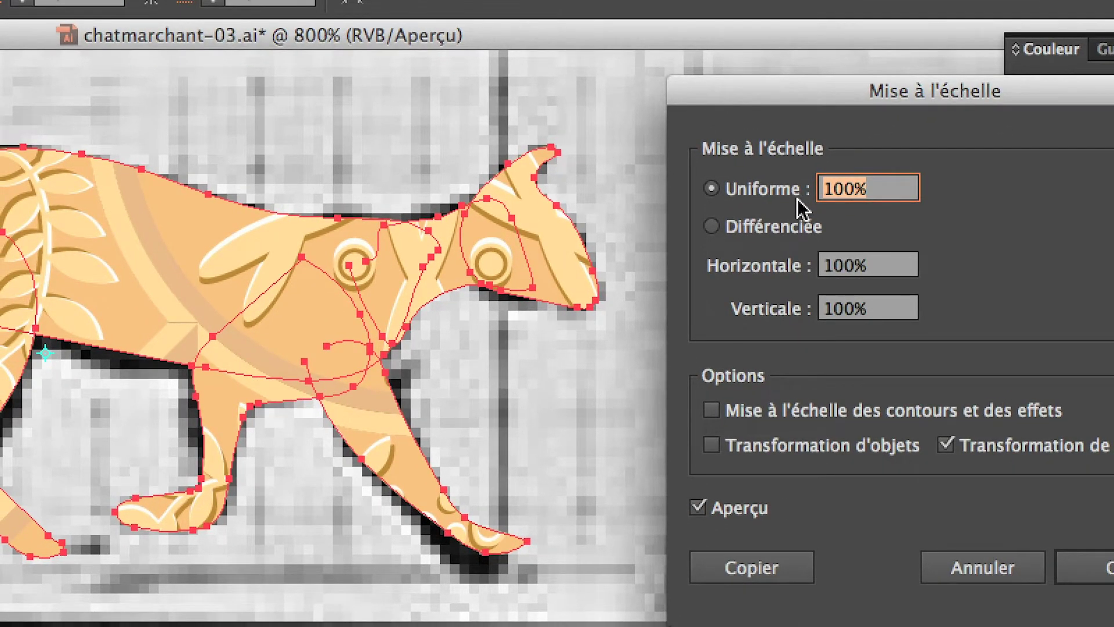
text(50)
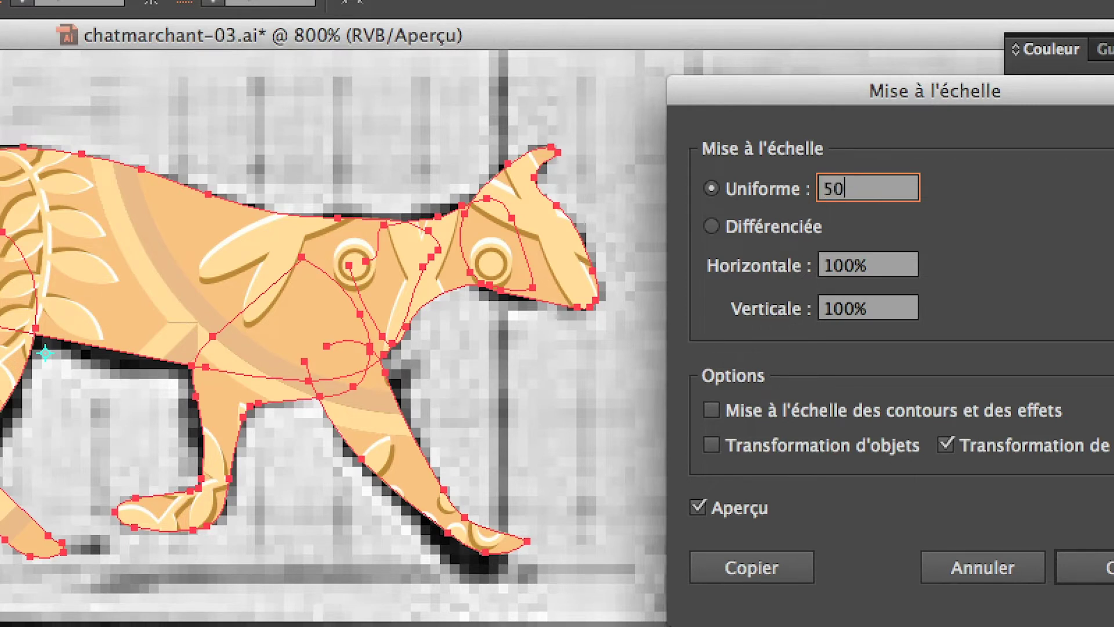
key(Tab)
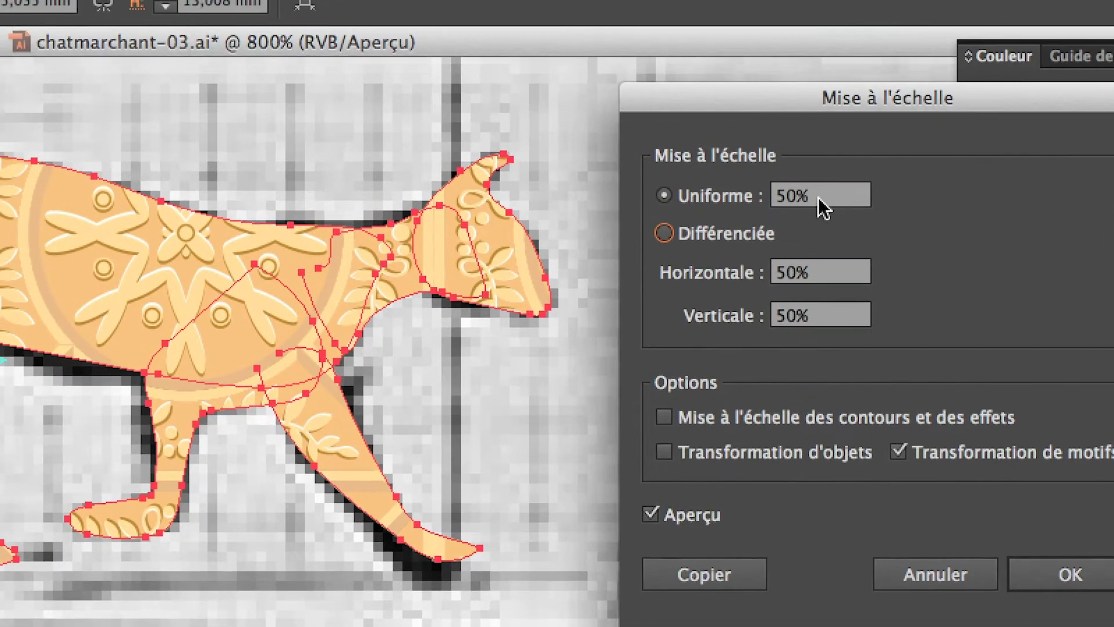
Scale only the cat's pattern uniformly to 25%, and reopen the Scale dialog and cancel it without rescaling.
click(755, 43)
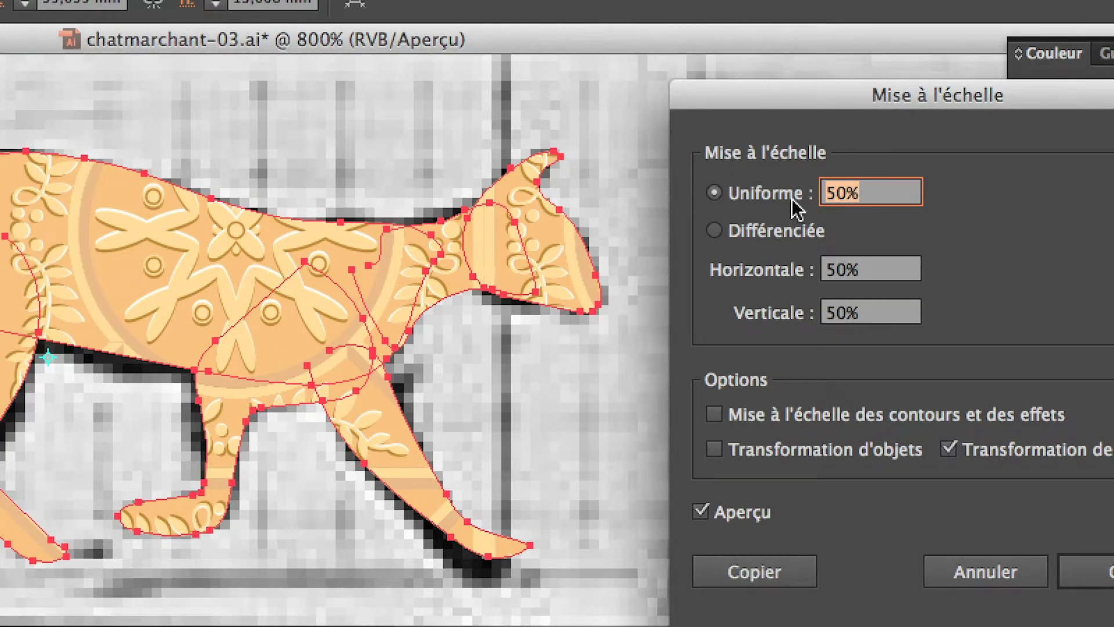
text(25)
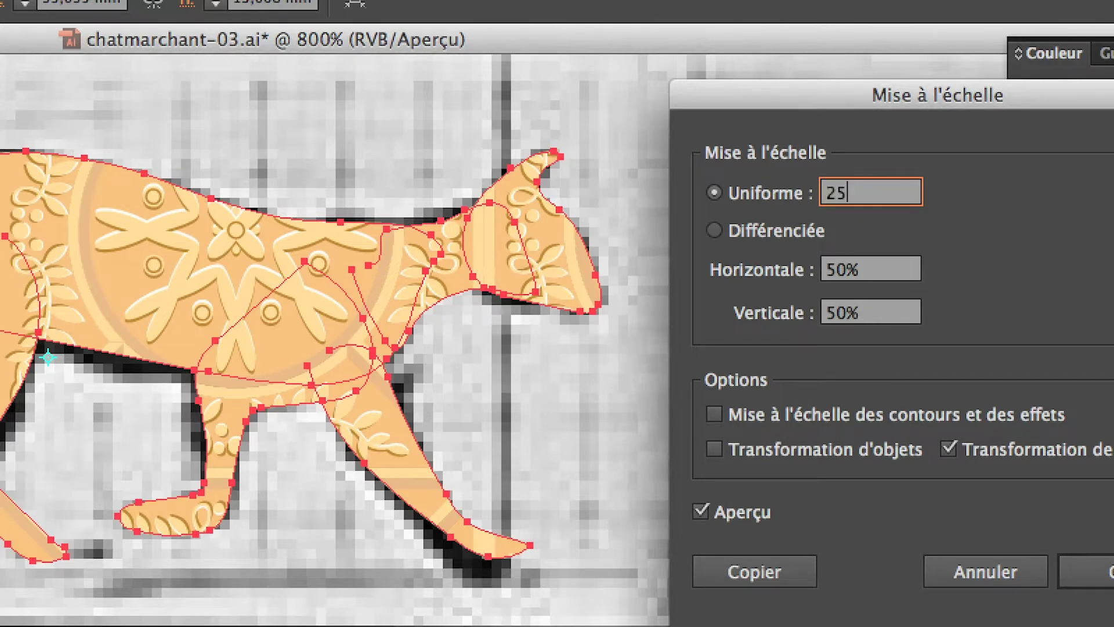
key(Tab)
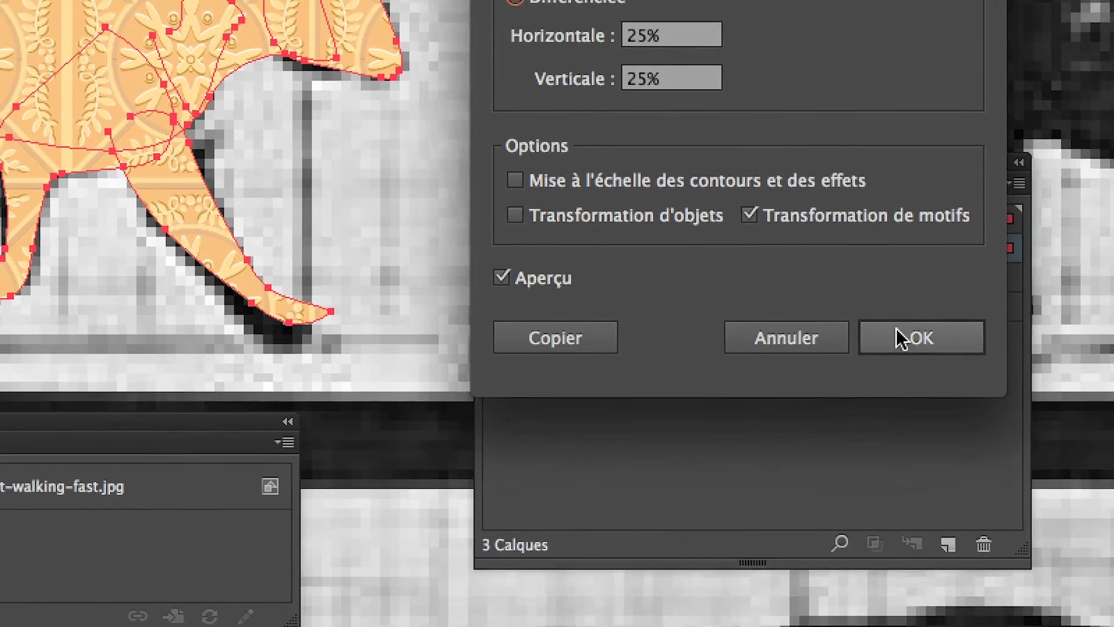
click(897, 331)
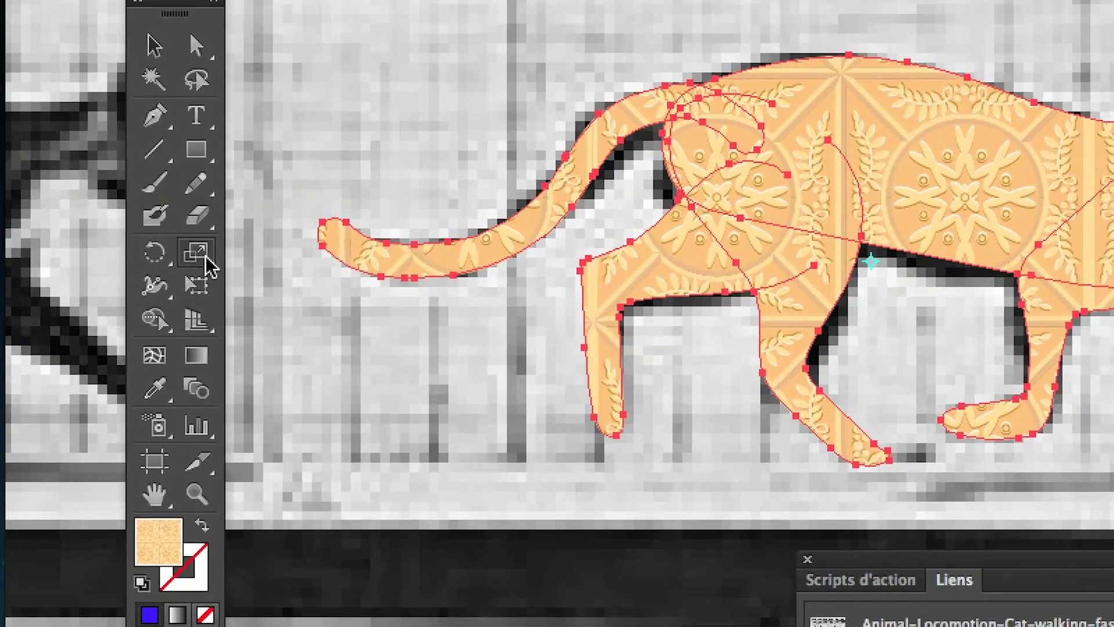
double_click(206, 256)
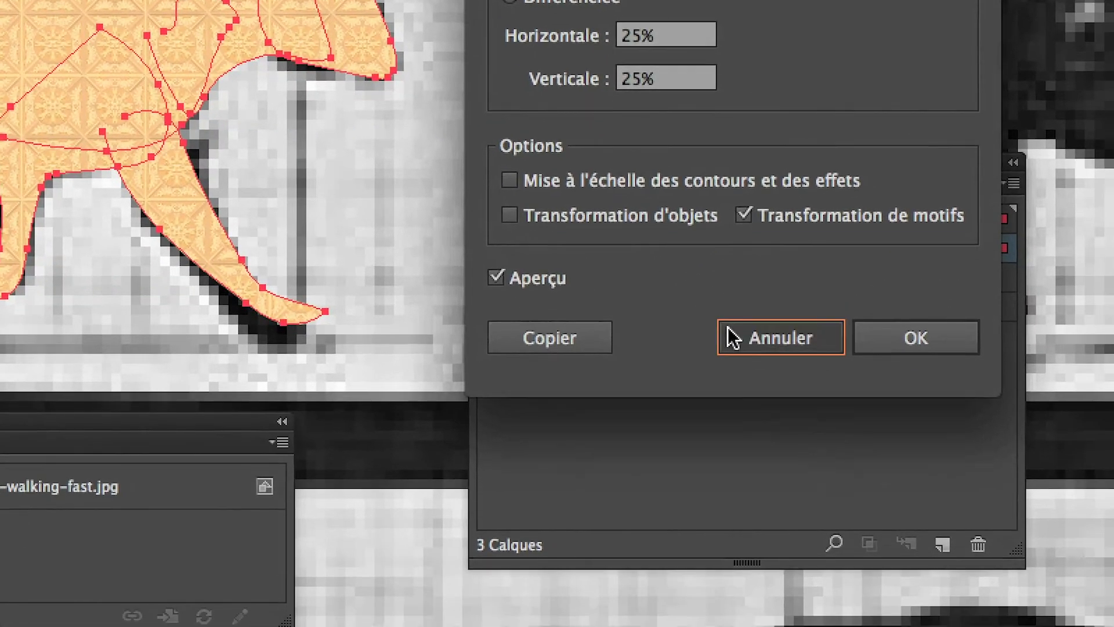
click(809, 575)
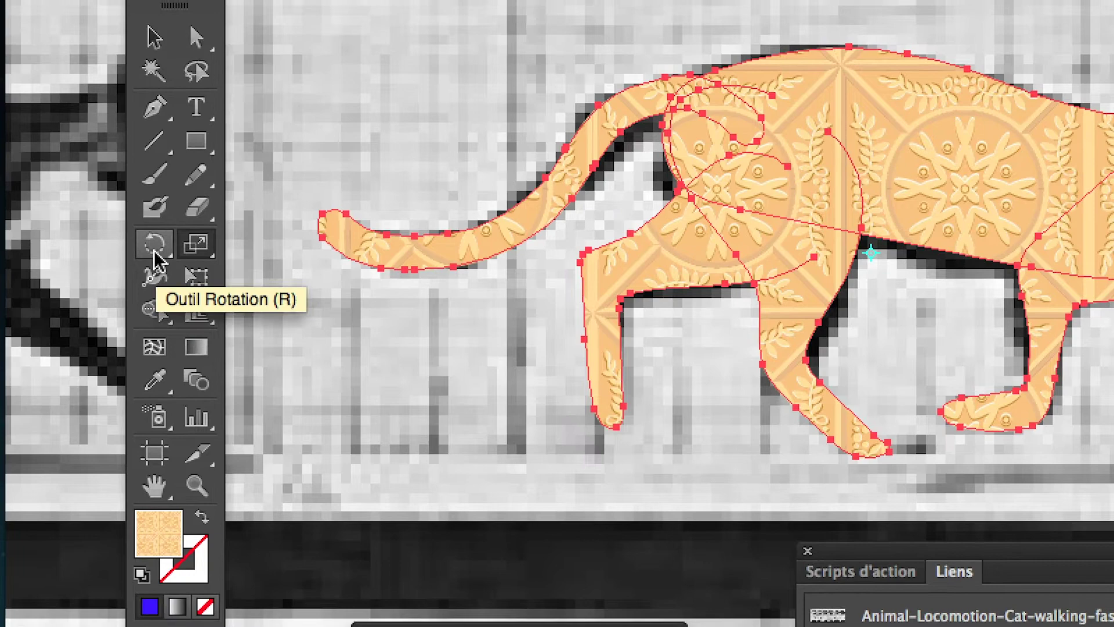
Rotate only the cat's pattern by 198°, without transforming the shape itself, and return to the Scale tool.
double_click(154, 244)
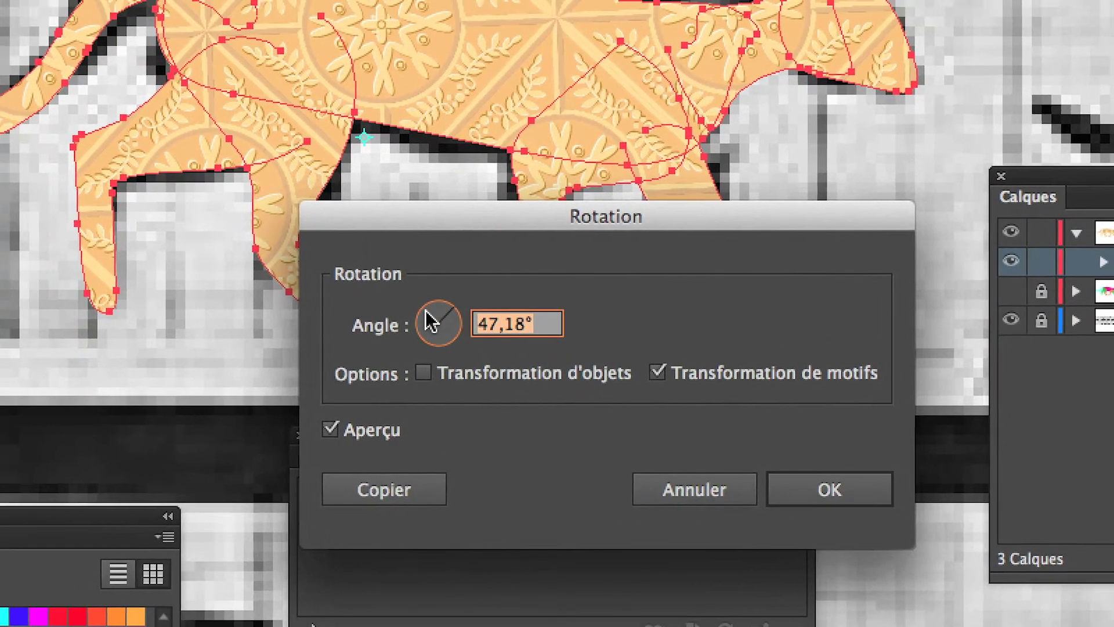
drag(430, 321, 431, 323)
drag(434, 268, 545, 65)
drag(533, 160, 532, 164)
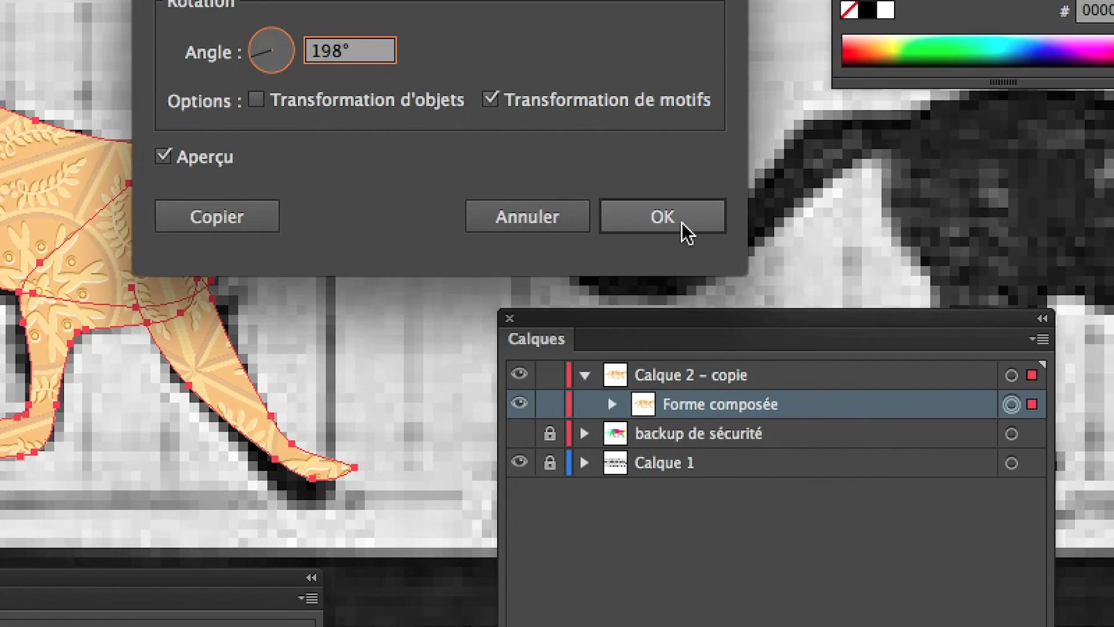
click(680, 222)
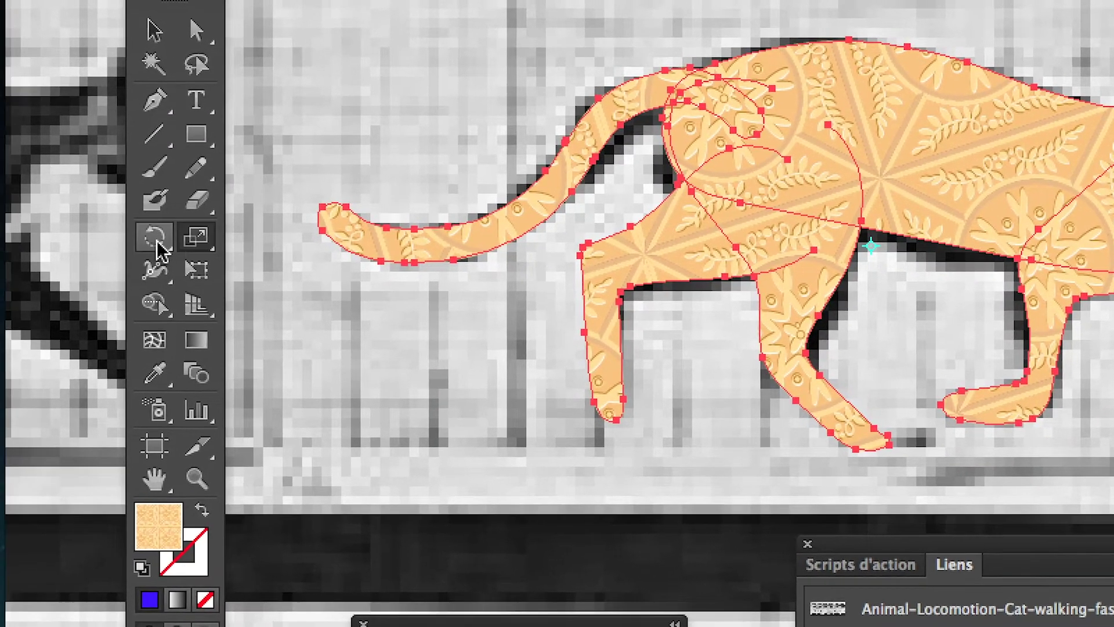
click(200, 244)
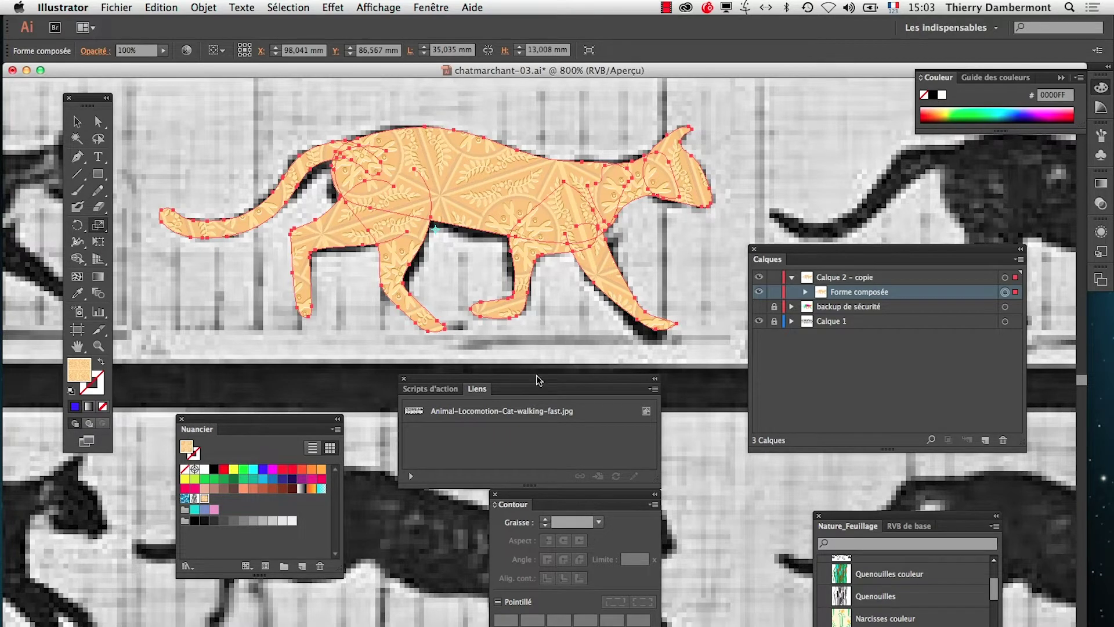
Save the document under the new name chatmarchant-04.ai in Adobe Illustrator format and deselect the cat.
click(116, 7)
click(152, 112)
drag(582, 120, 575, 119)
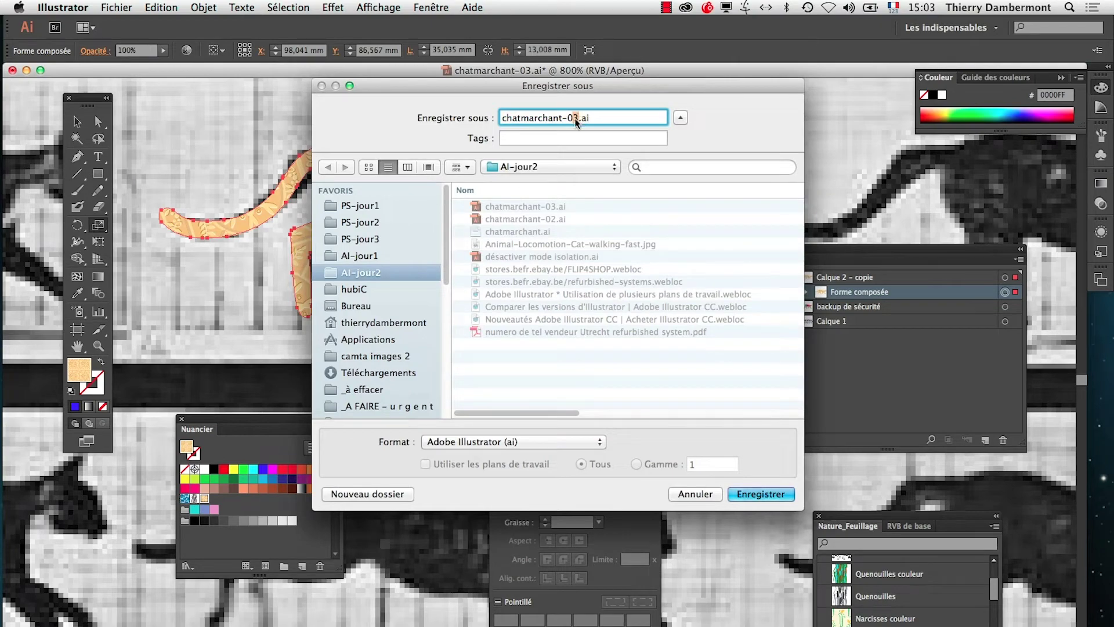
text(4)
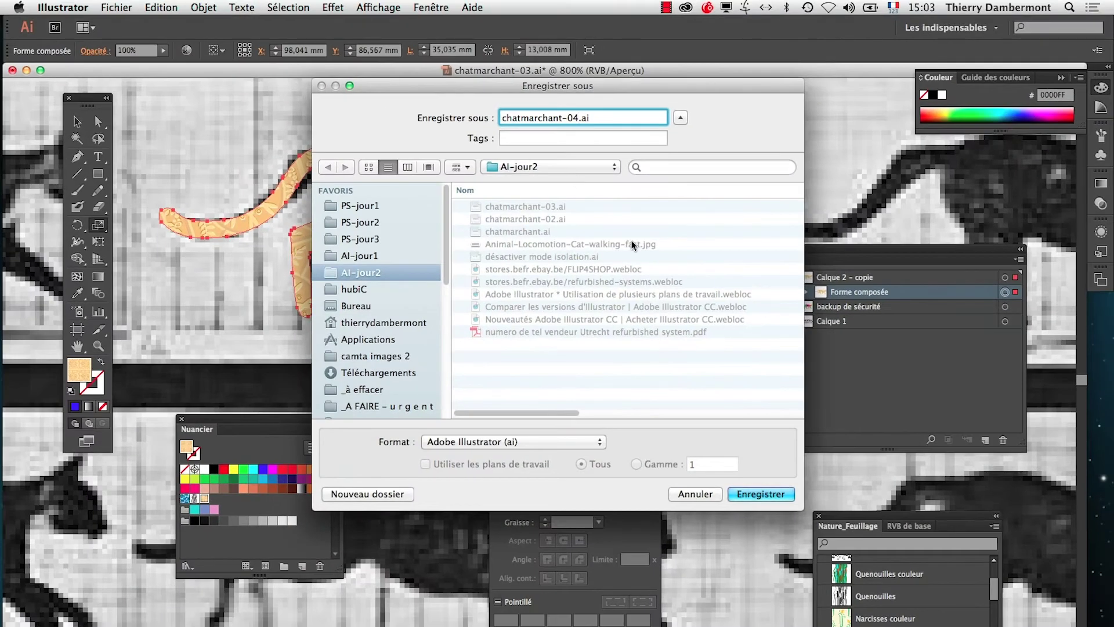
key(Return)
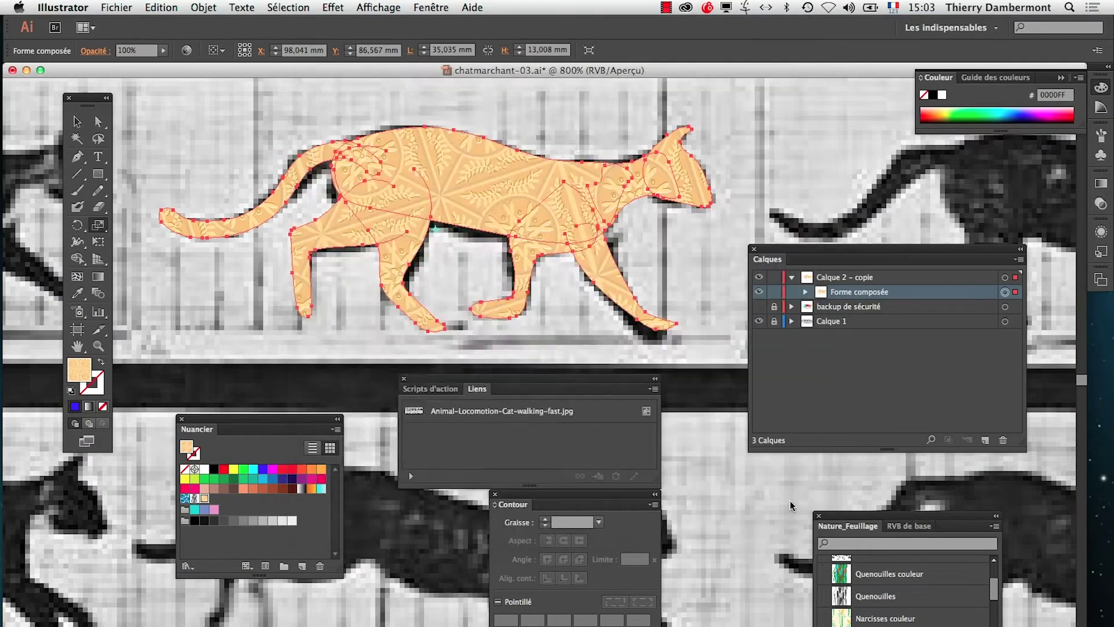
click(569, 481)
click(79, 124)
click(183, 156)
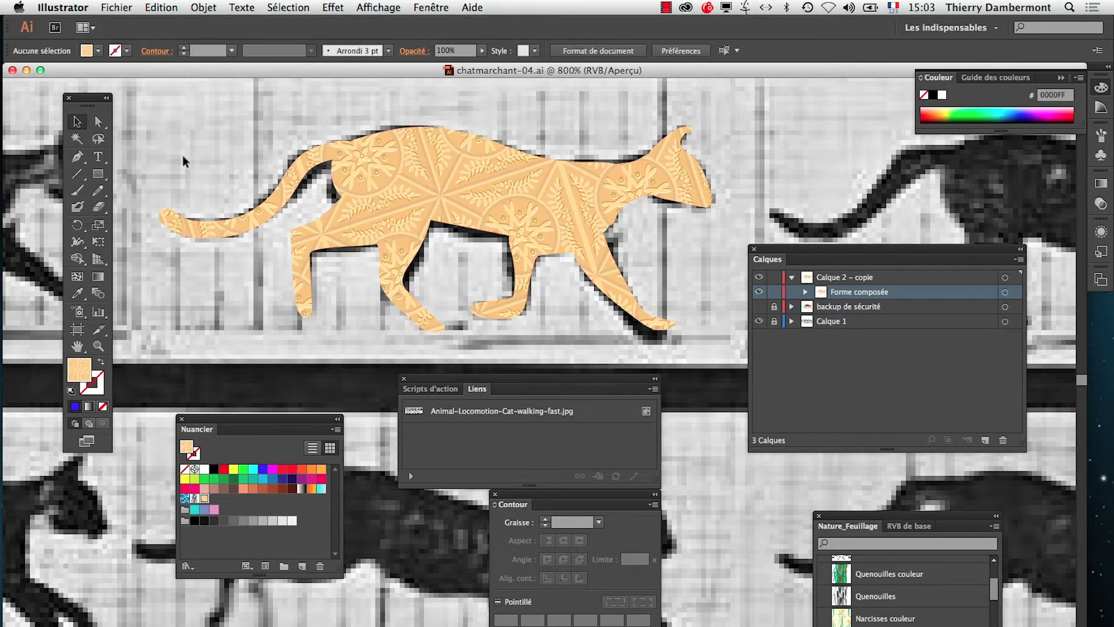
Examine the rosette and leaf details of the rotated pattern up close across the cat's body.
super+click(464, 210)
scroll(510, 318, up, 3)
scroll(514, 327, down, 5)
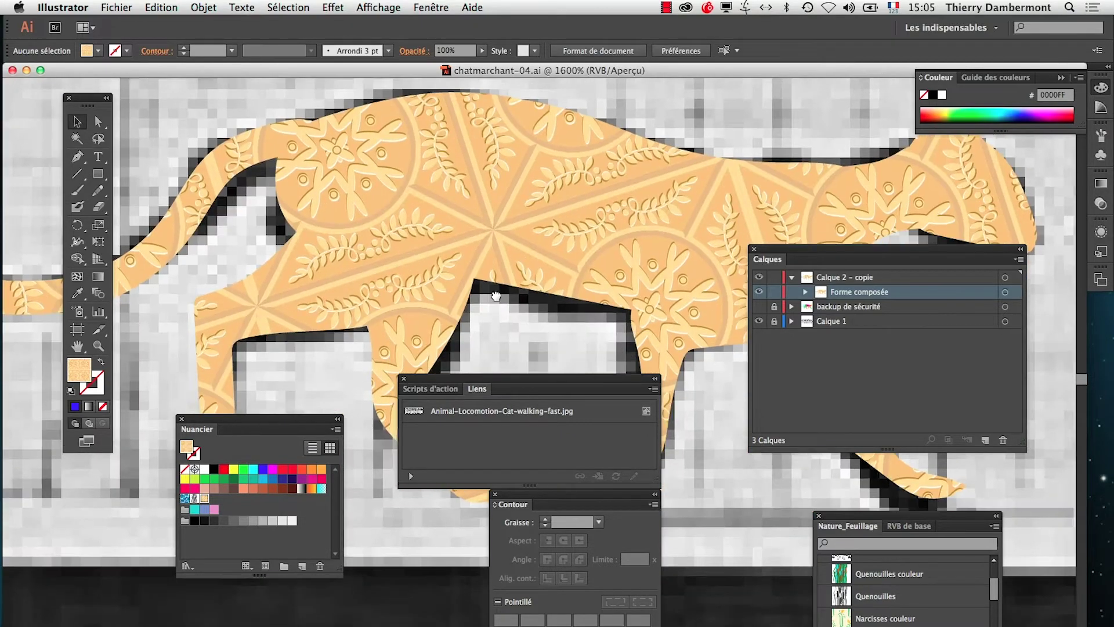
super+click(614, 251)
drag(587, 277, 708, 211)
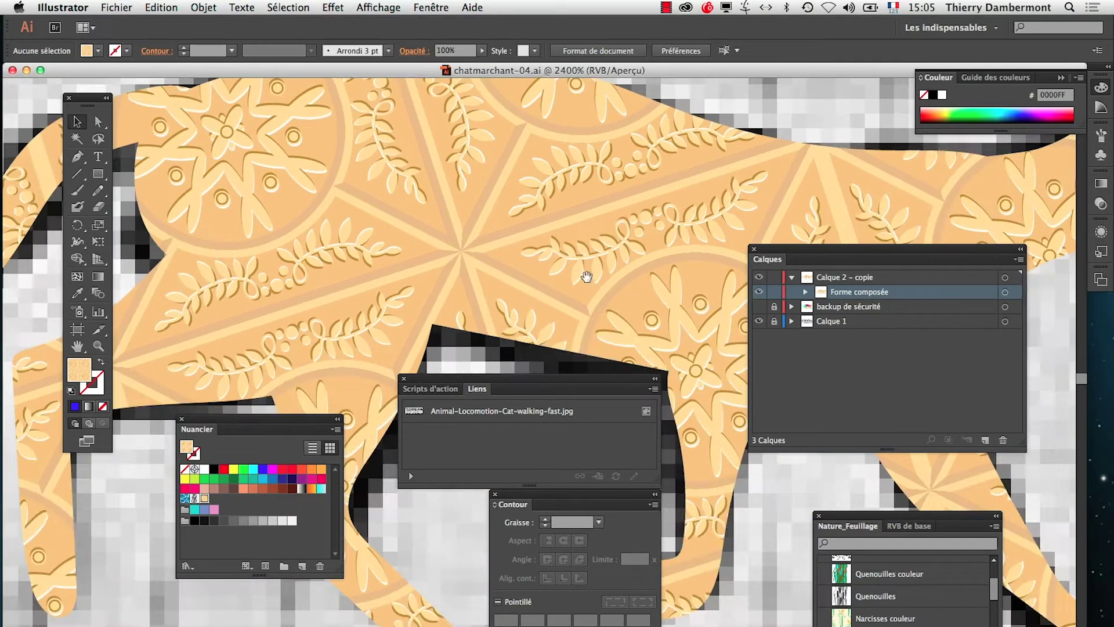
drag(450, 282, 628, 227)
super+click(505, 234)
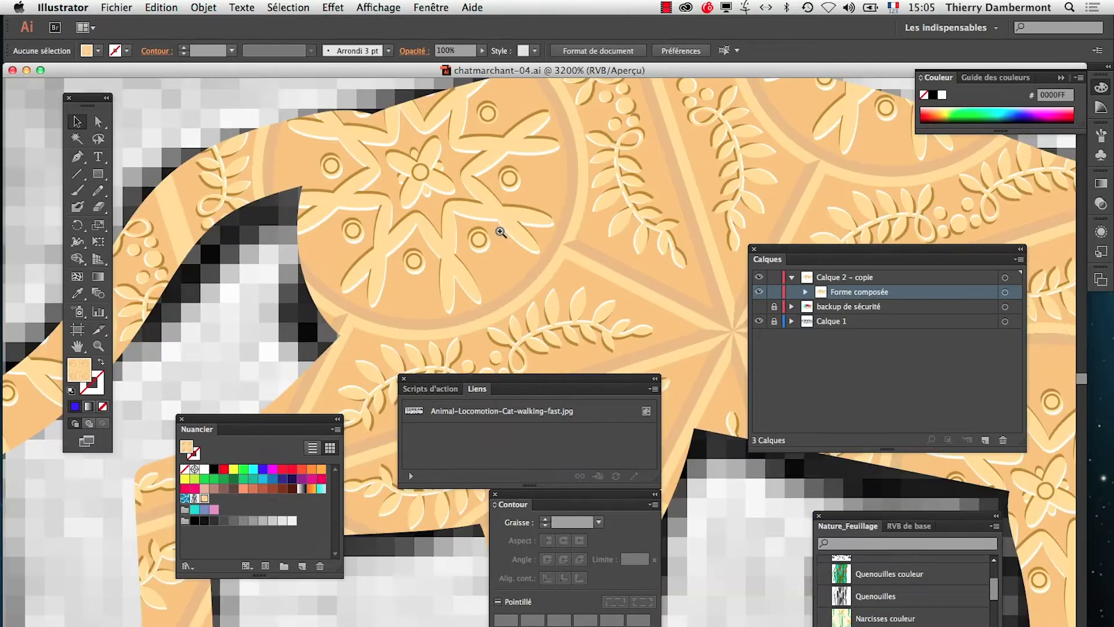
drag(563, 239, 355, 229)
super+click(355, 229)
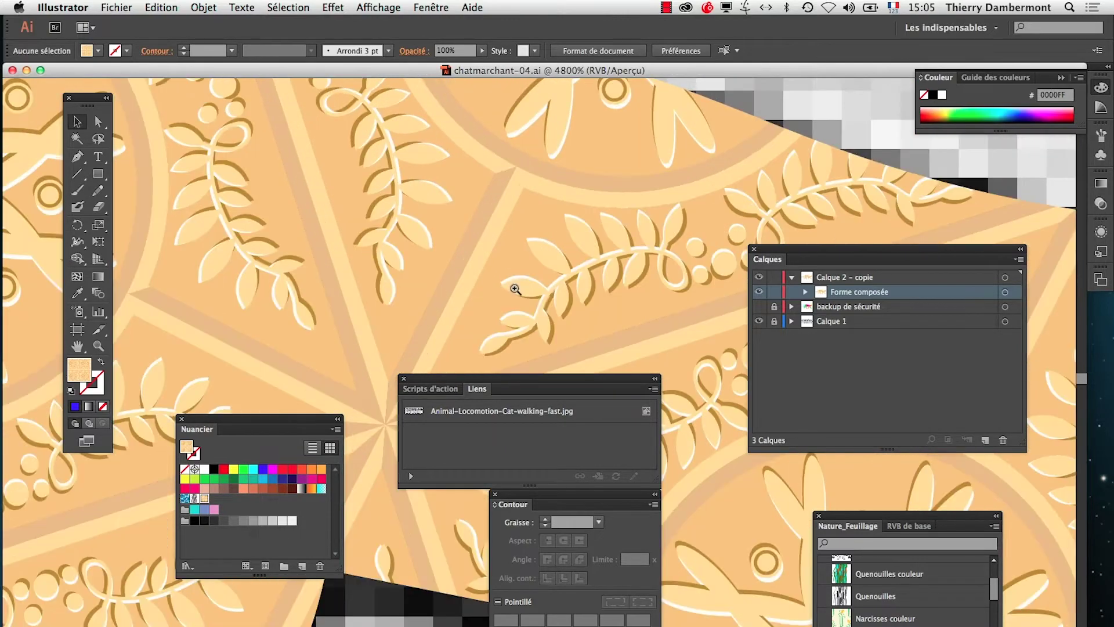
drag(578, 302, 435, 184)
drag(567, 286, 336, 156)
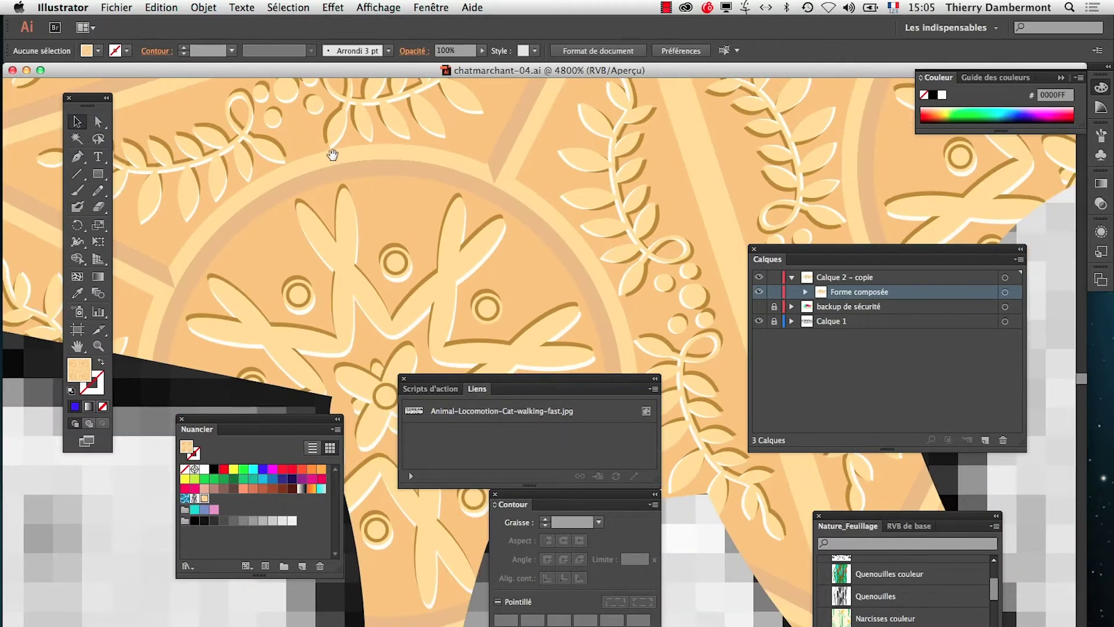
alt+super+click(470, 240)
super+click(644, 279)
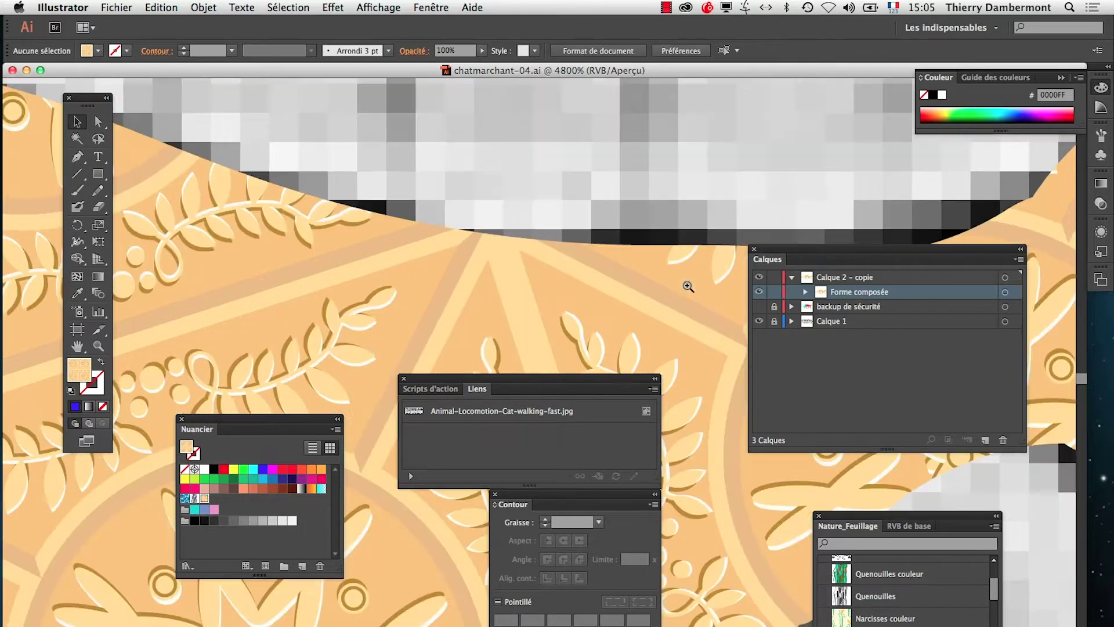
drag(682, 285, 632, 239)
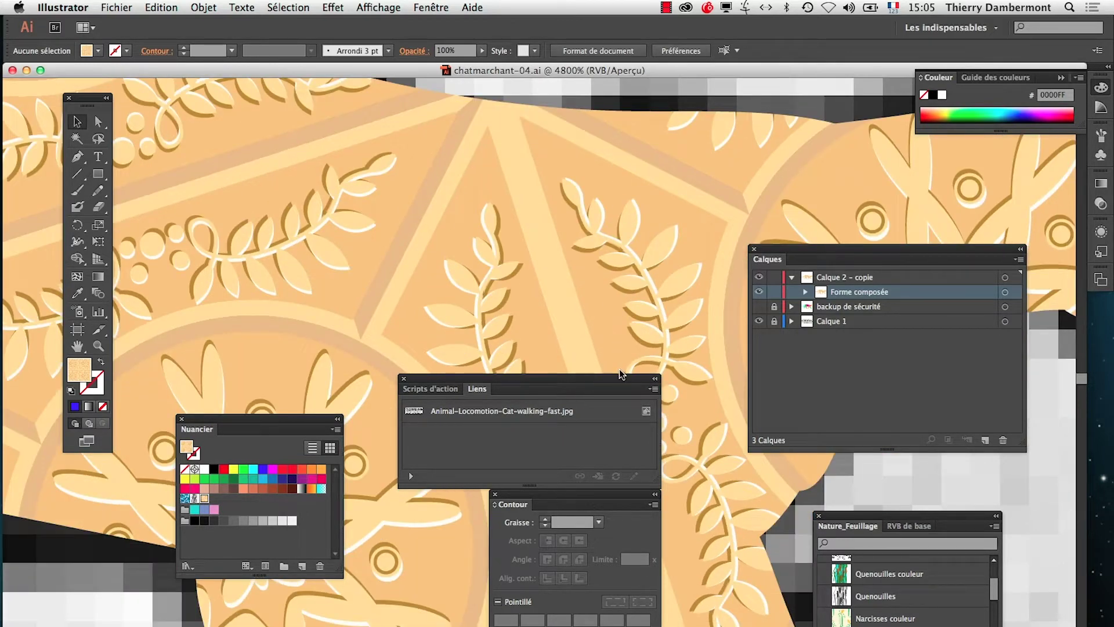
Move the Liens and Contour panels off the artwork and inspect the pattern's leaves and berries beneath them.
drag(646, 399, 433, 324)
super+click(613, 422)
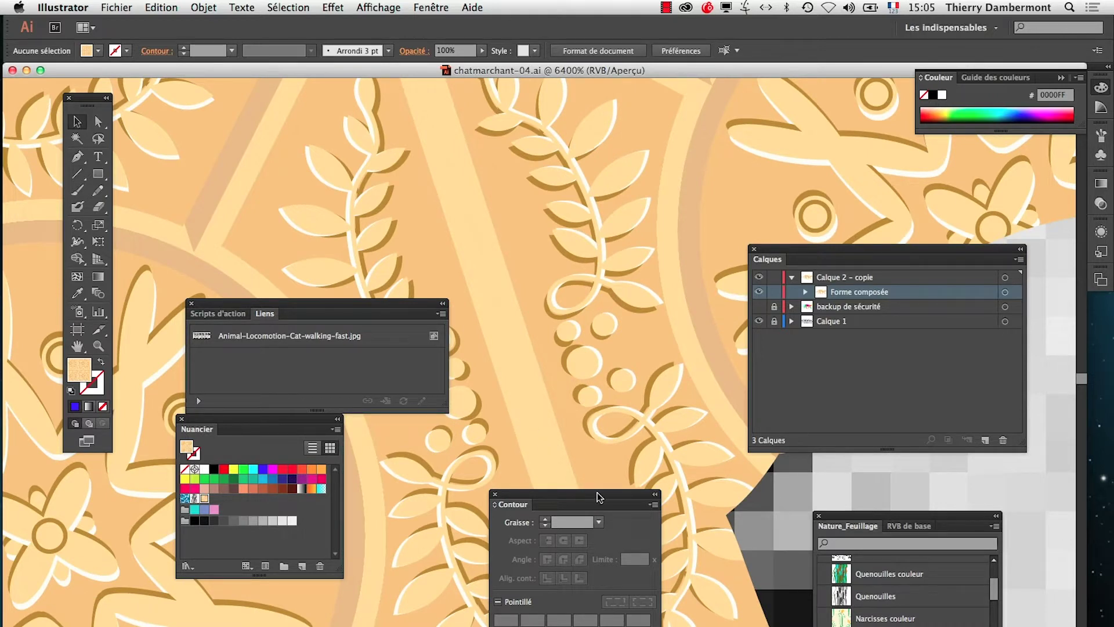
drag(601, 497, 400, 543)
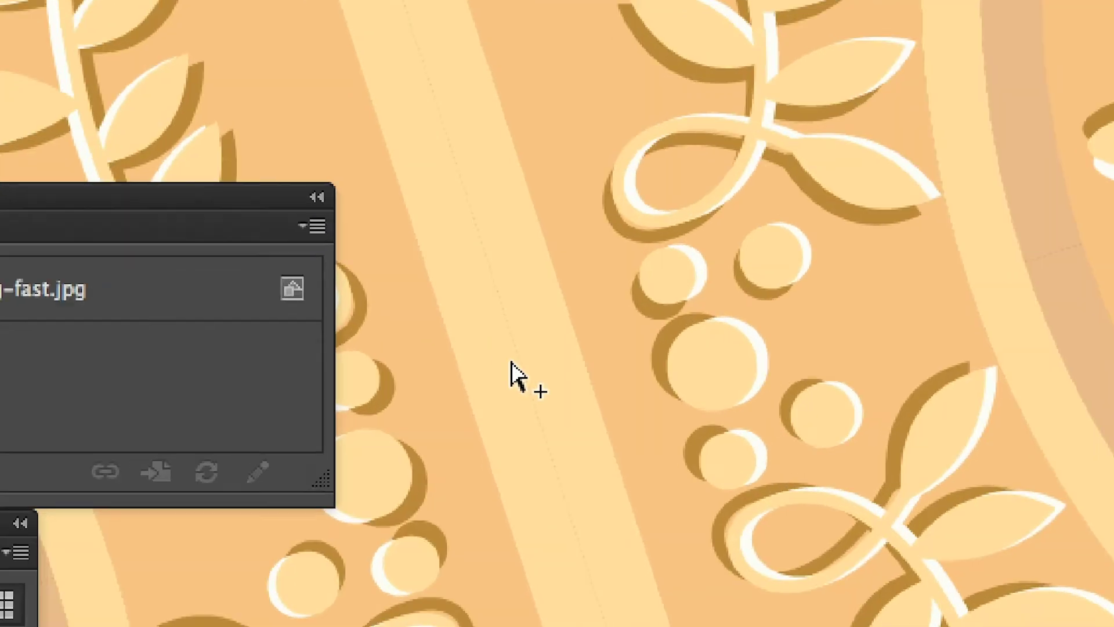
key(ctrl+minus)
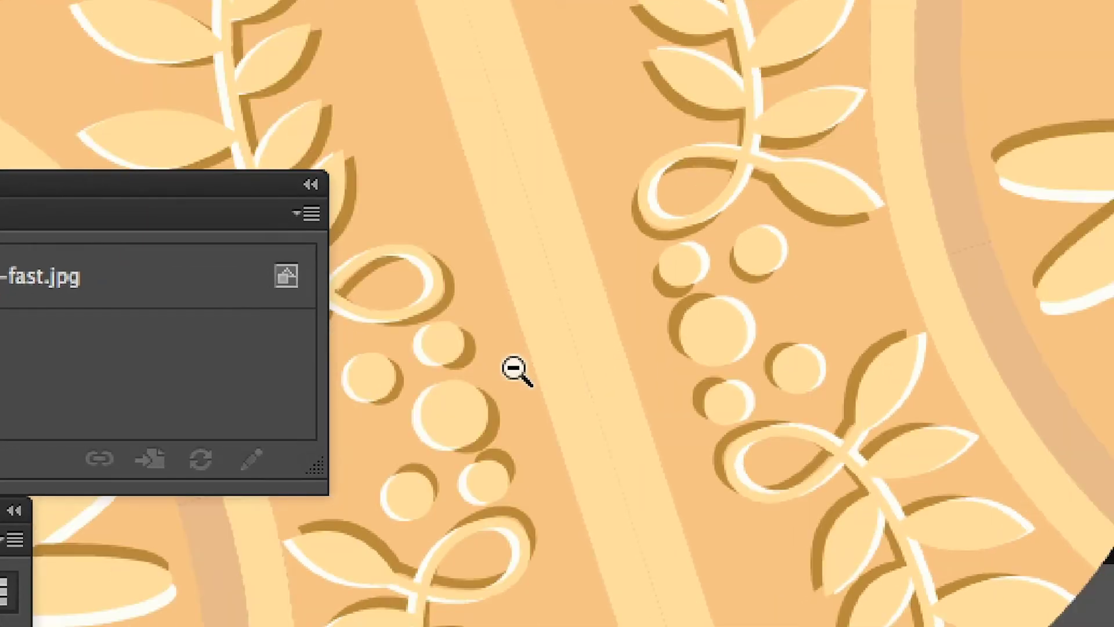
alt+click(516, 370)
alt+click(518, 370)
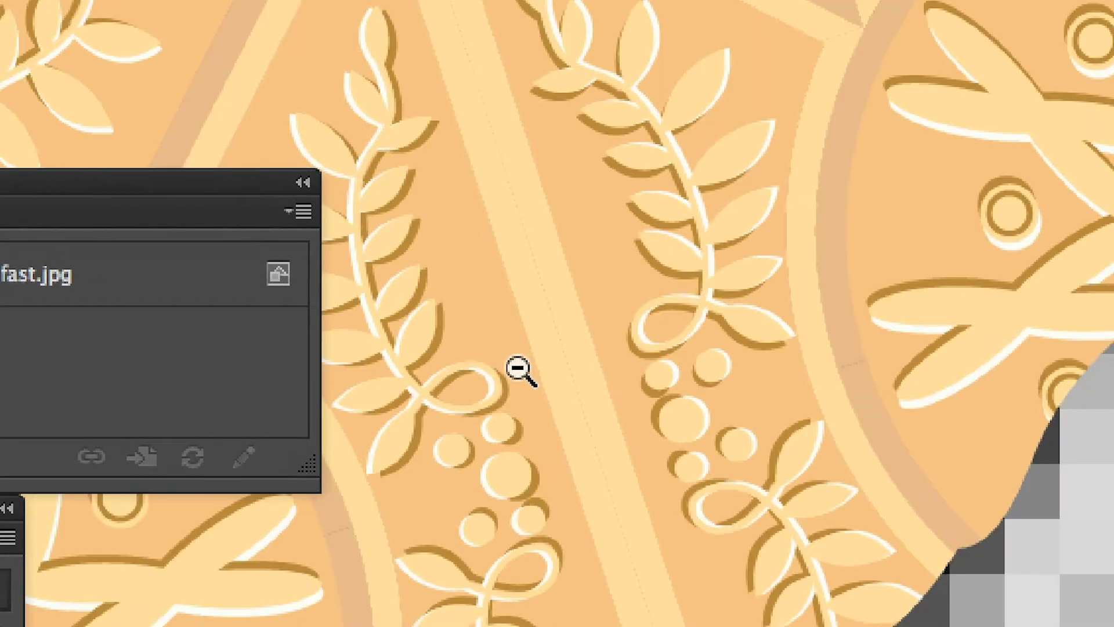
alt+click(518, 369)
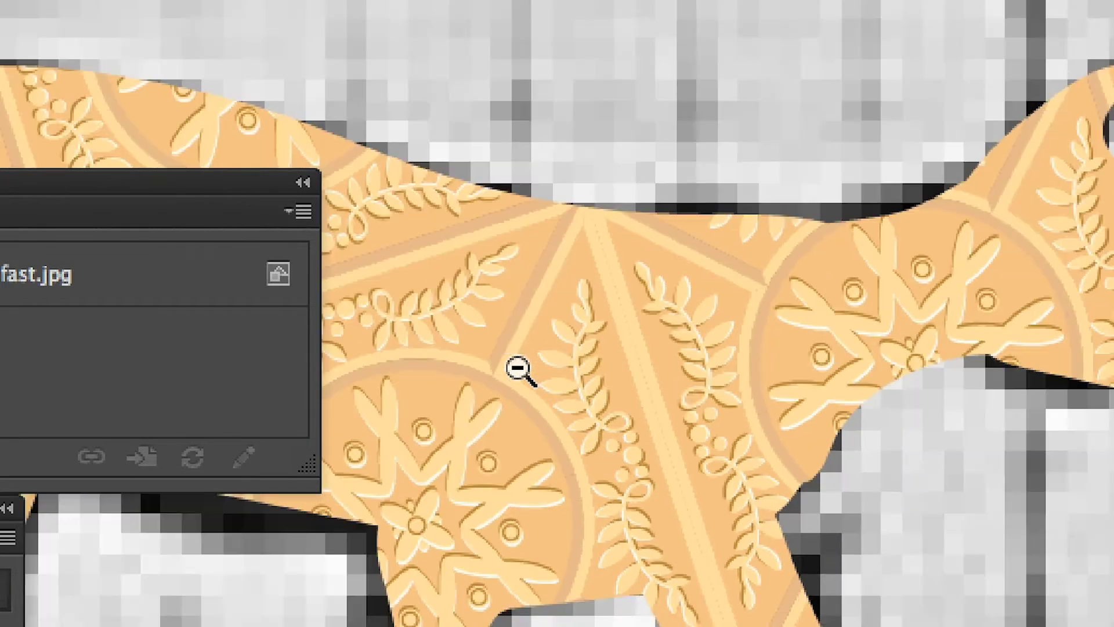
Examine the relief pattern along the cat's back and neck up close, including its leaf sprigs and bands.
click(518, 369)
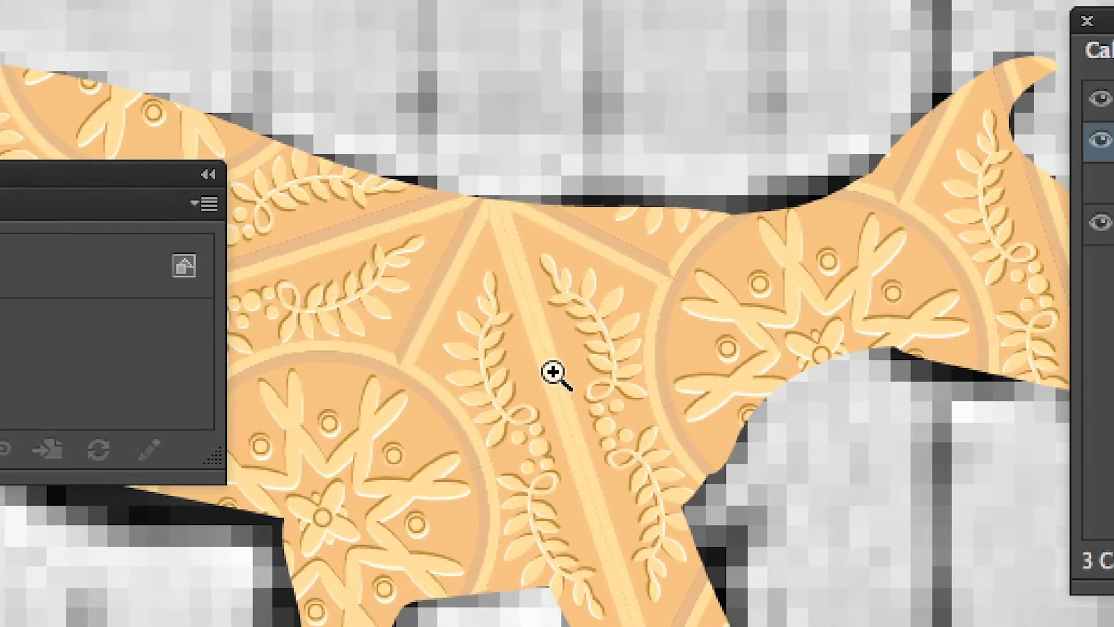
click(654, 373)
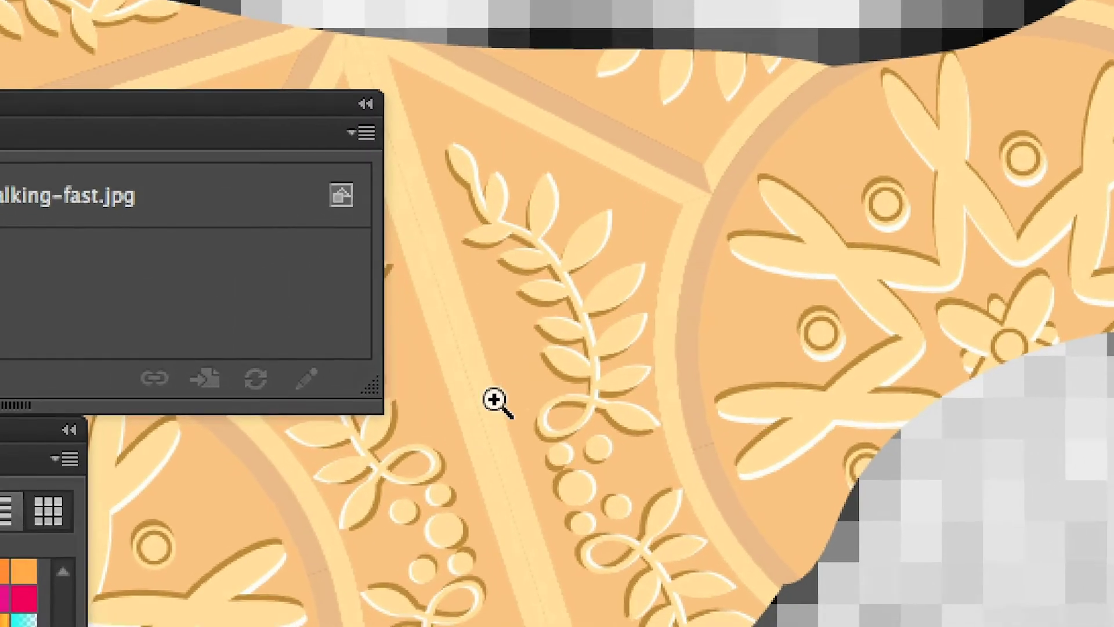
key(space)
drag(493, 399, 870, 230)
drag(706, 279, 735, 280)
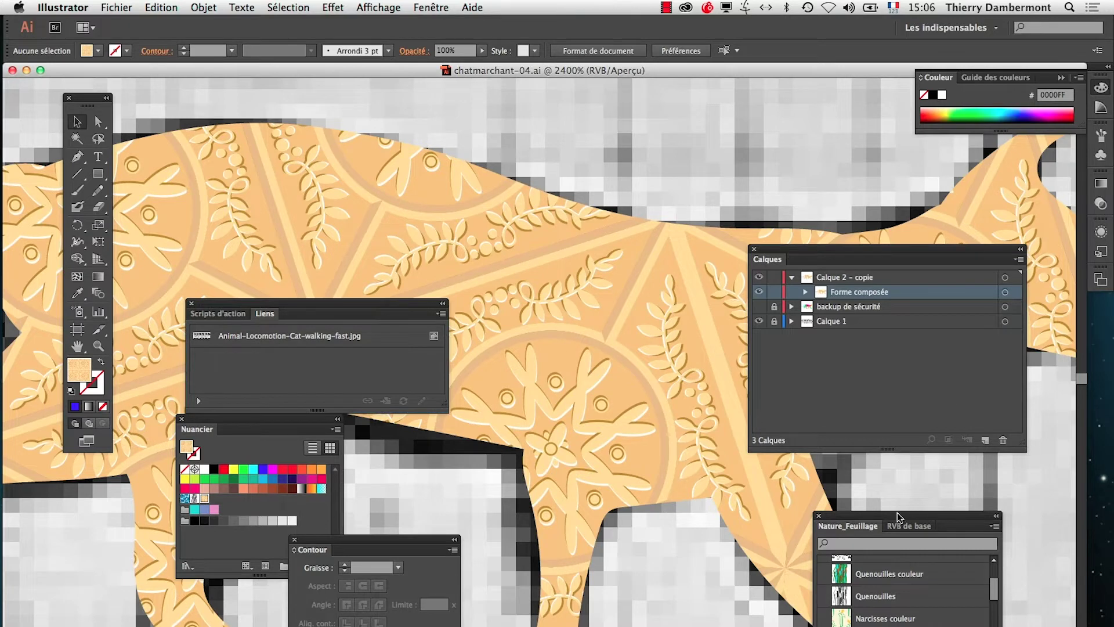
Reposition and enlarge the Nature_Feuillage swatch library, select the cat, and browse the foliage patterns.
drag(897, 513, 701, 97)
click(328, 181)
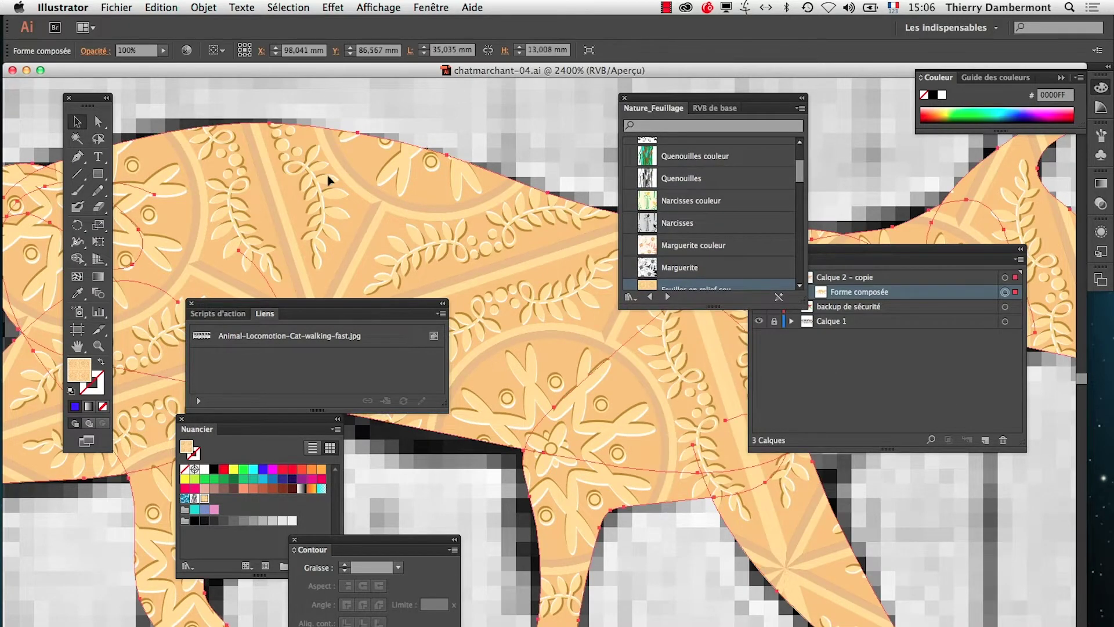
drag(802, 297, 807, 605)
scroll(751, 524, up, 3)
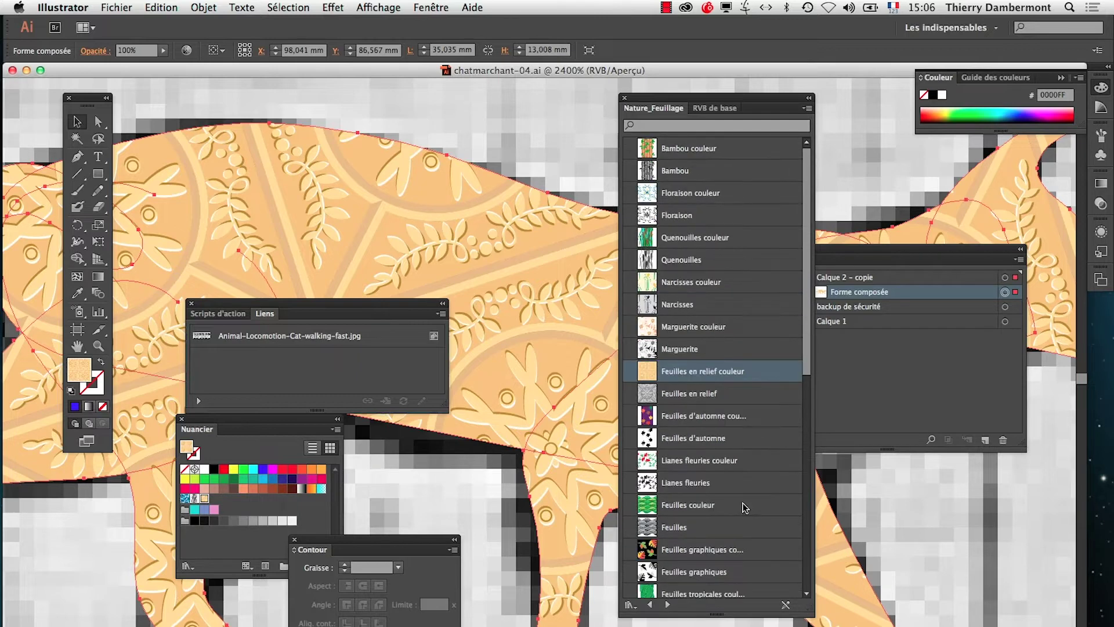
scroll(740, 464, down, 3)
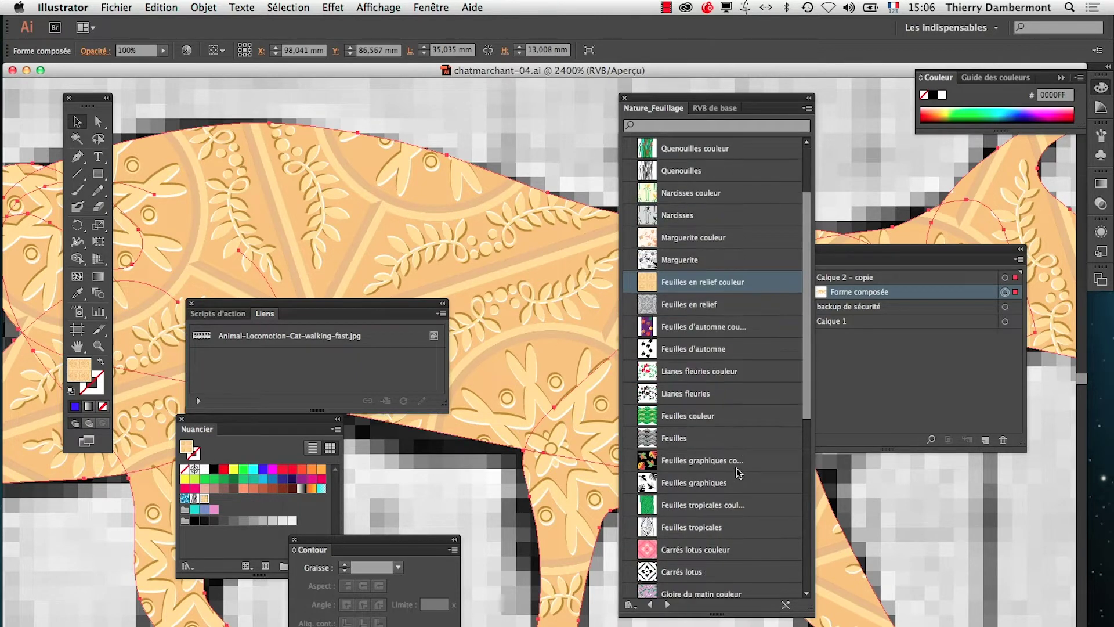
scroll(739, 473, down, 1)
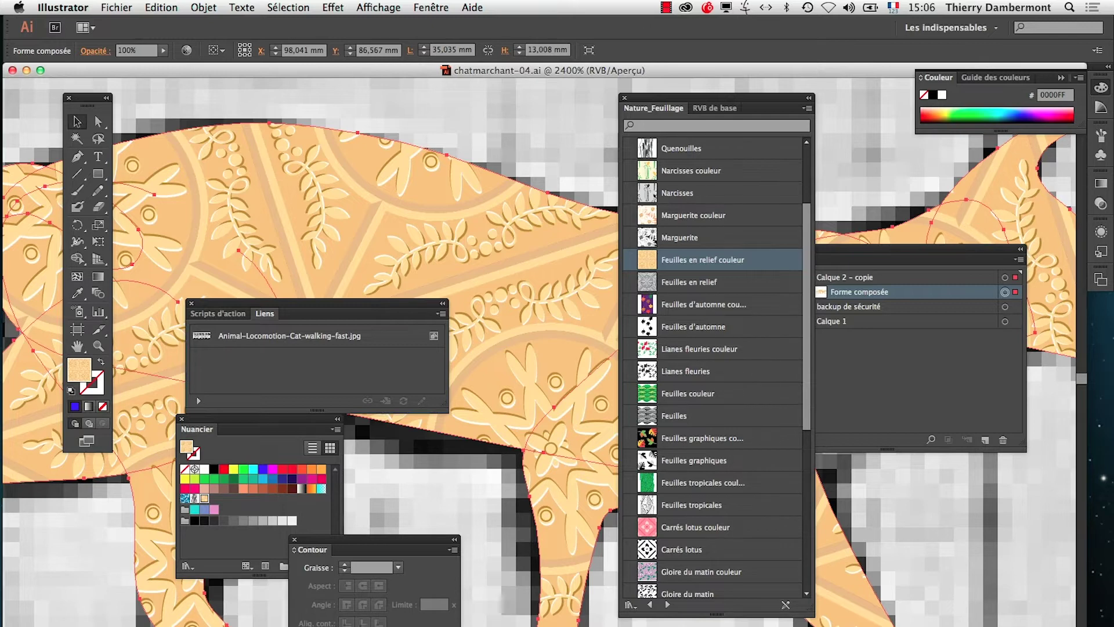
Fill the selected cat with the Jaguar pattern from the Nature_Peaux d'animaux library, then move that library aside and shorten it.
click(667, 604)
click(672, 241)
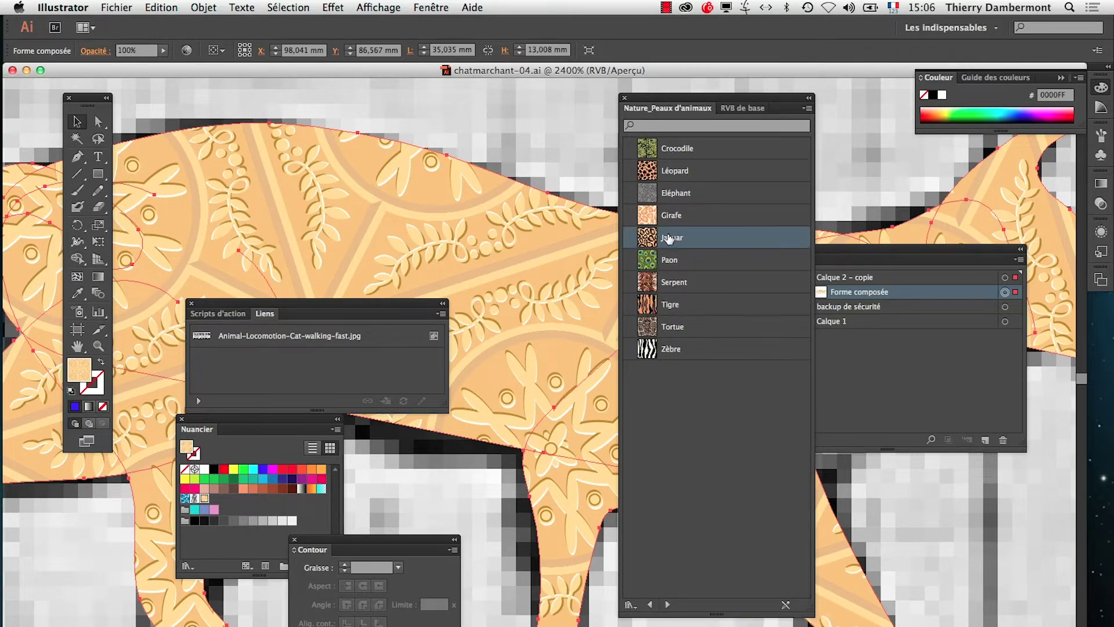
drag(627, 101, 714, 102)
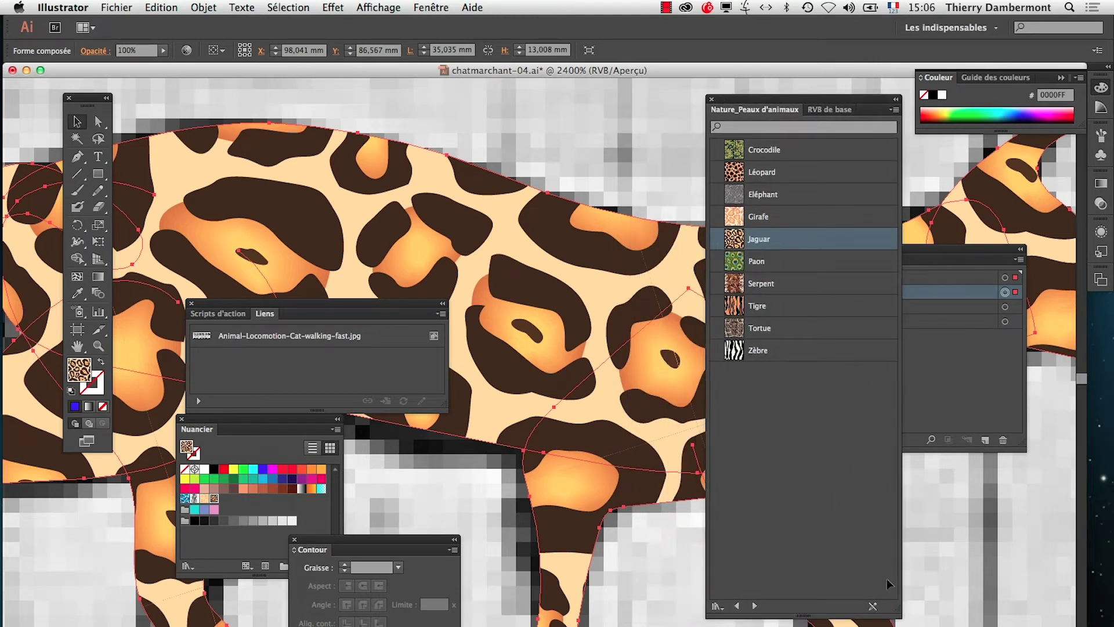
drag(896, 619, 898, 406)
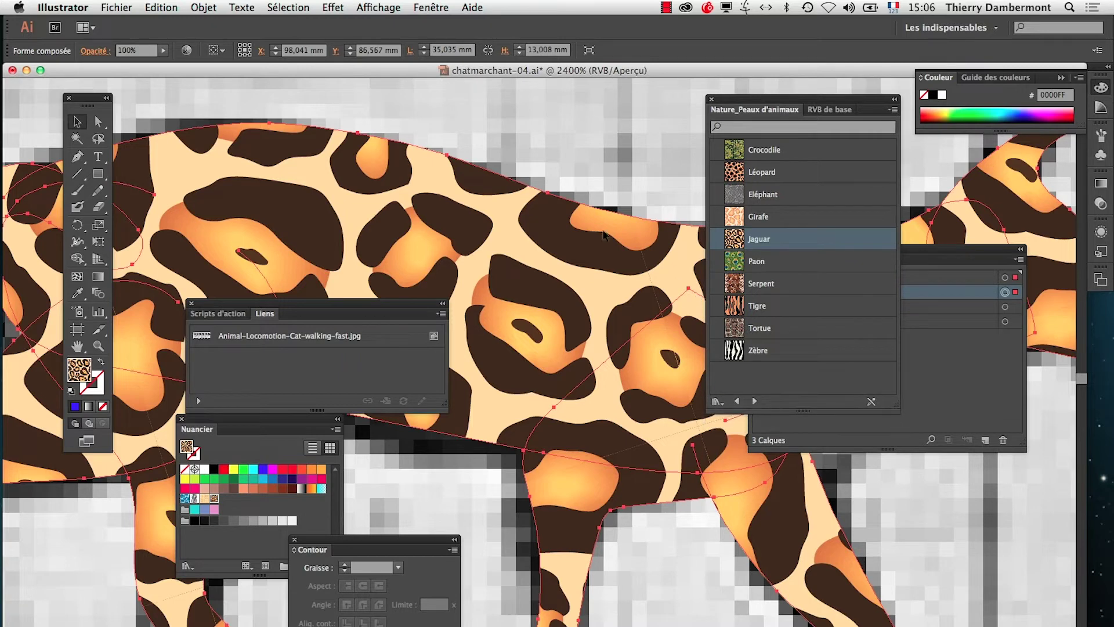
Deselect the cat and examine its jaguar spots up close, focusing on the thin seams between pattern tiles.
key(ctrl+shift+a)
alt+super+click(522, 294)
alt+super+click(537, 360)
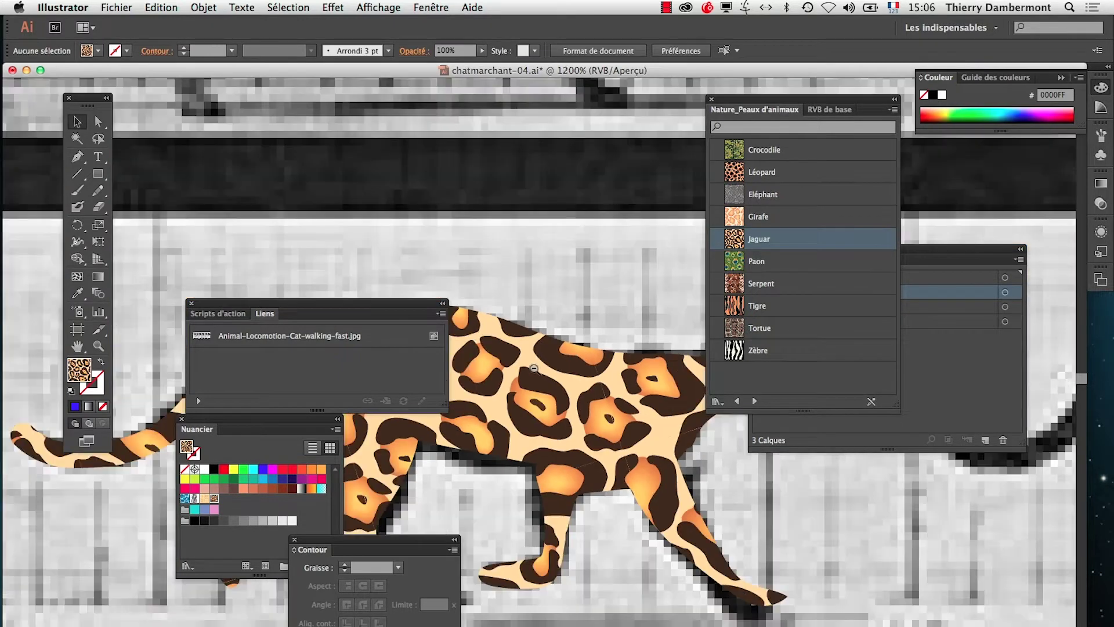
click(566, 425)
click(510, 348)
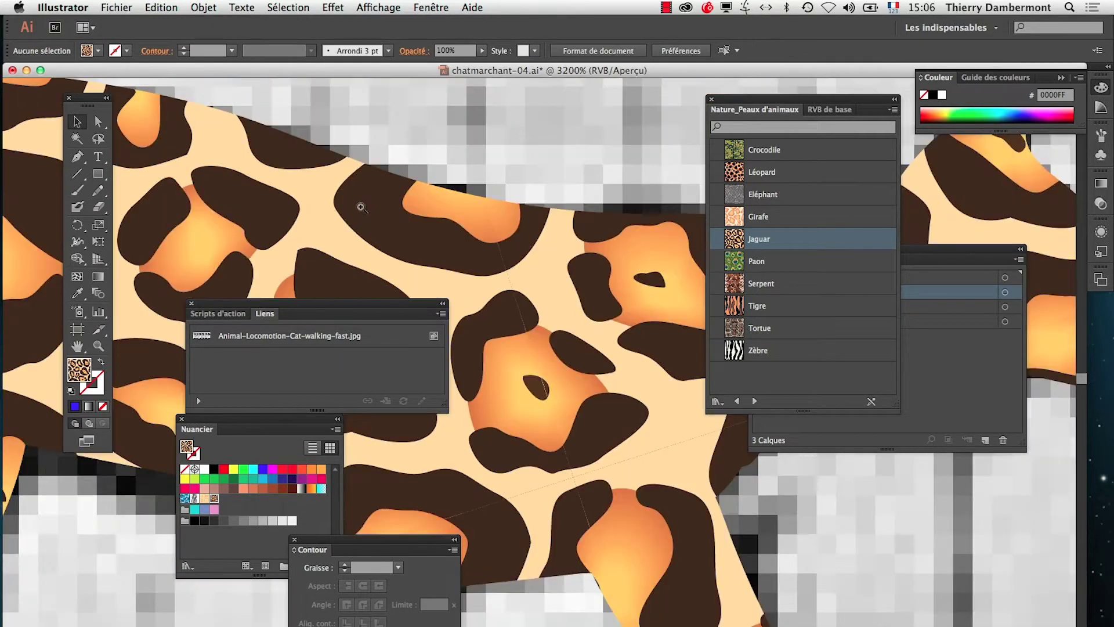
click(530, 343)
click(536, 366)
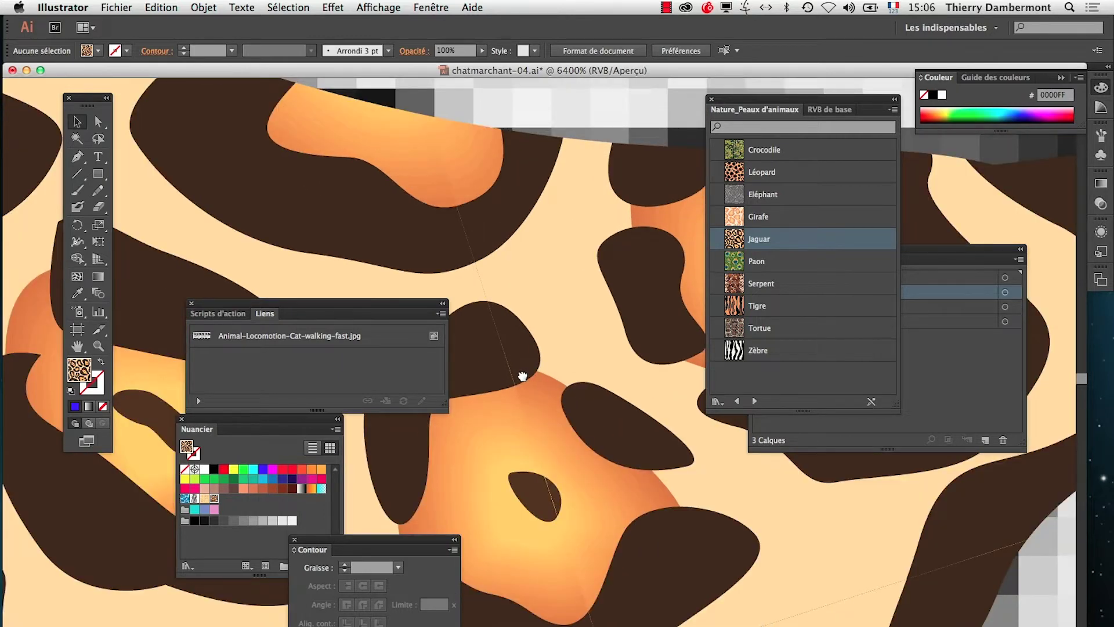
click(547, 276)
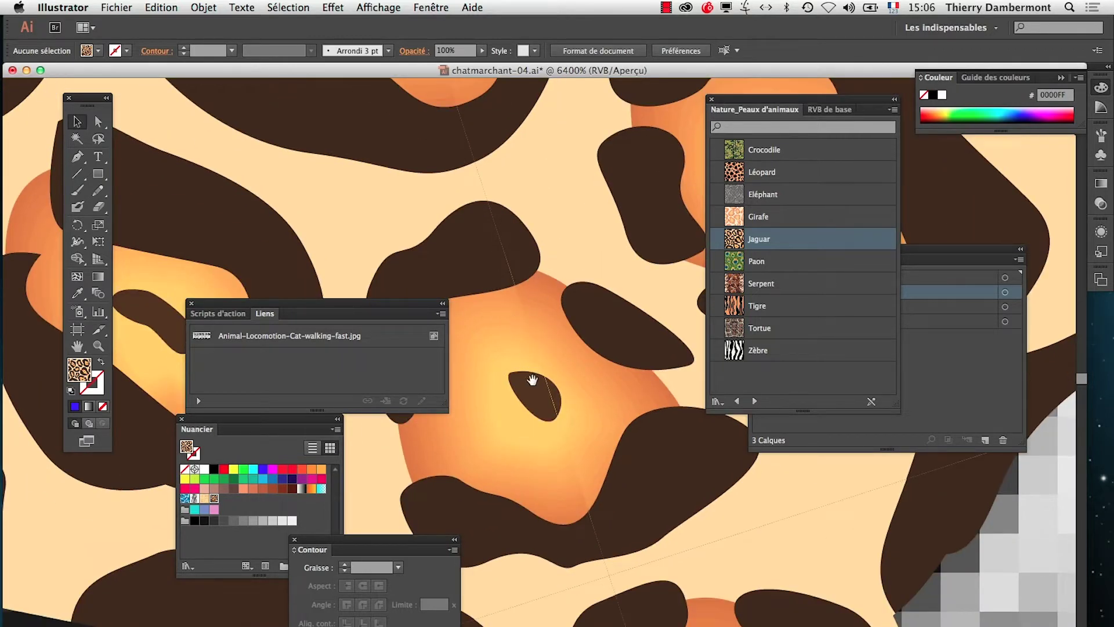
alt+click(605, 553)
alt+click(579, 416)
click(562, 380)
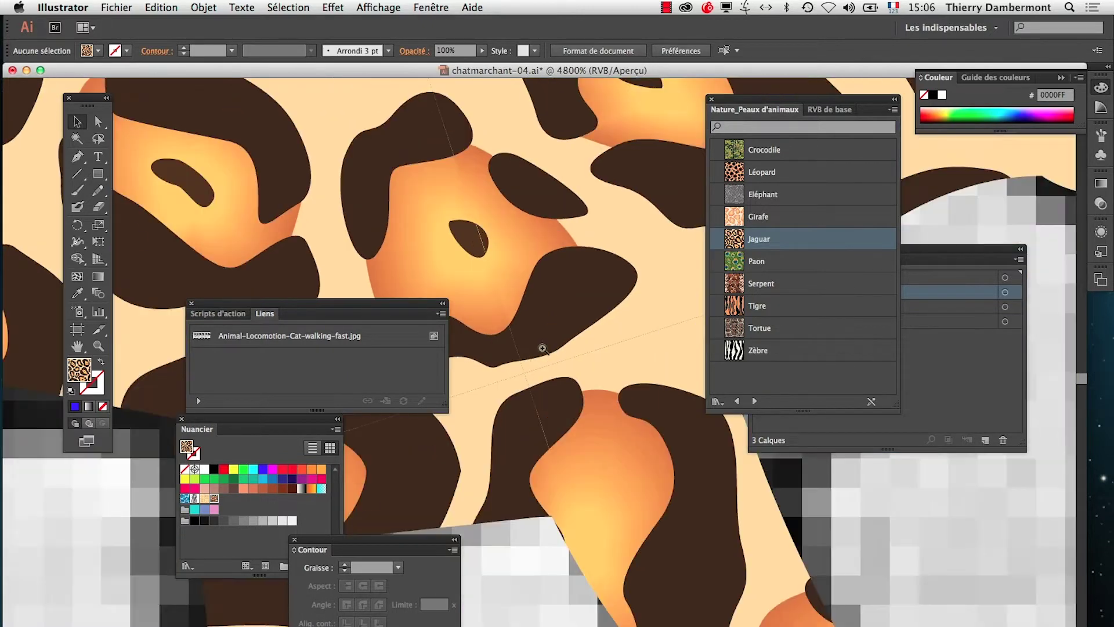
click(545, 361)
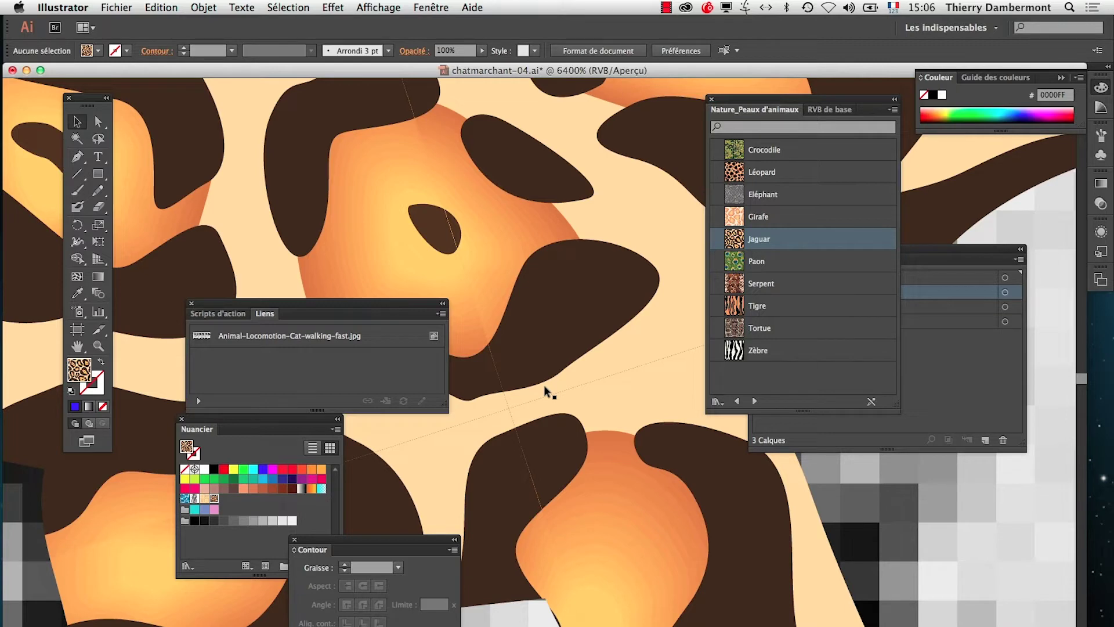
Set the document raster effects resolution to Elevée (300 ppp) and check the jaguar pattern's seams again.
click(378, 7)
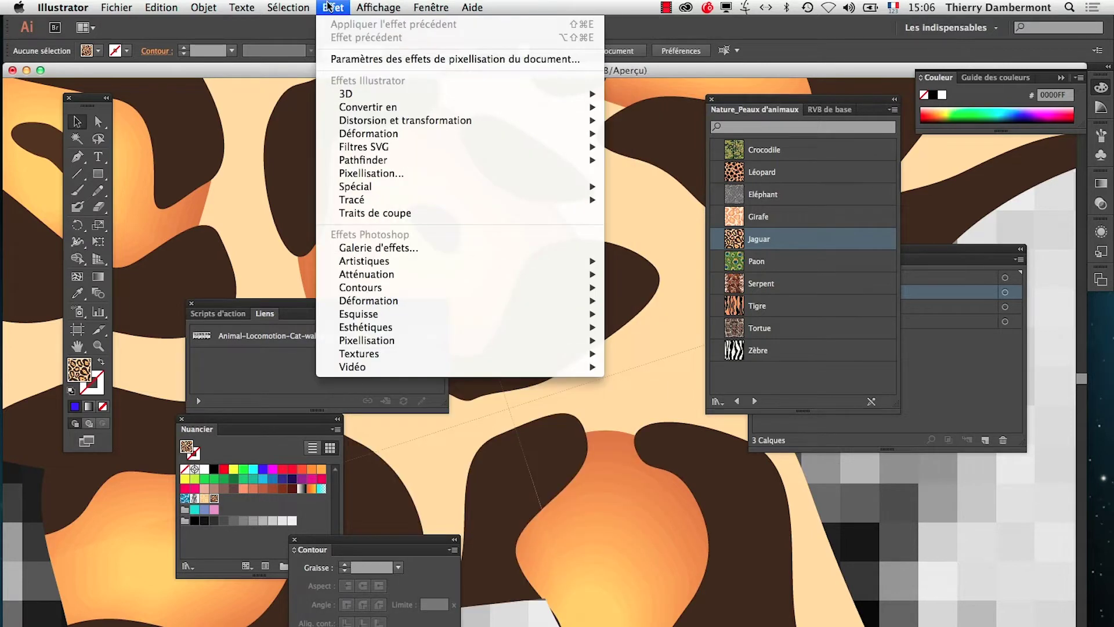
click(347, 59)
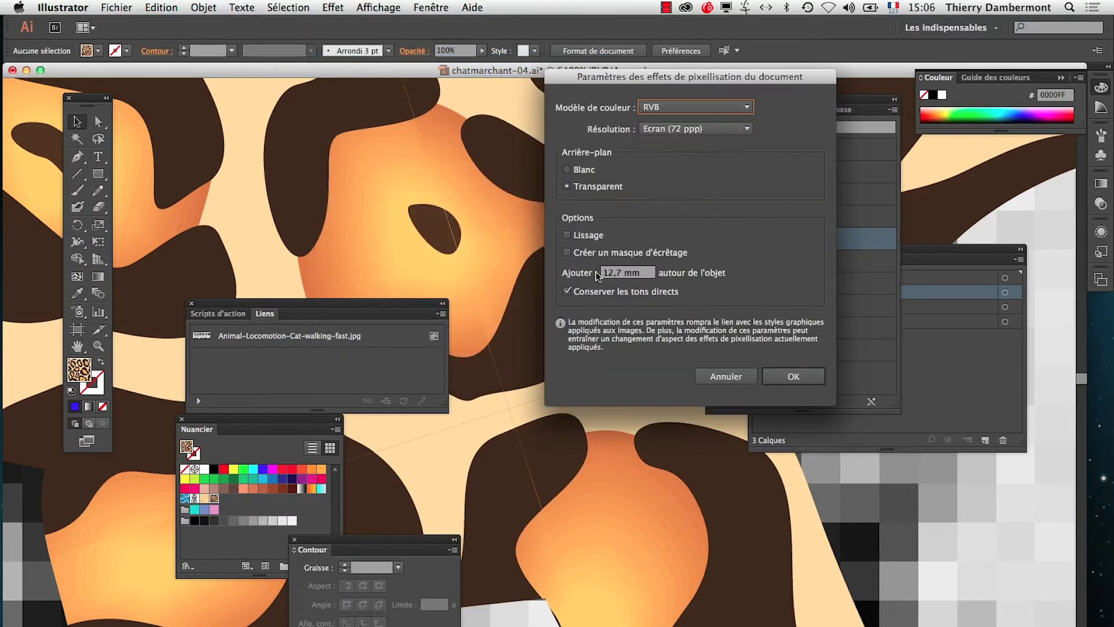
click(674, 129)
click(675, 173)
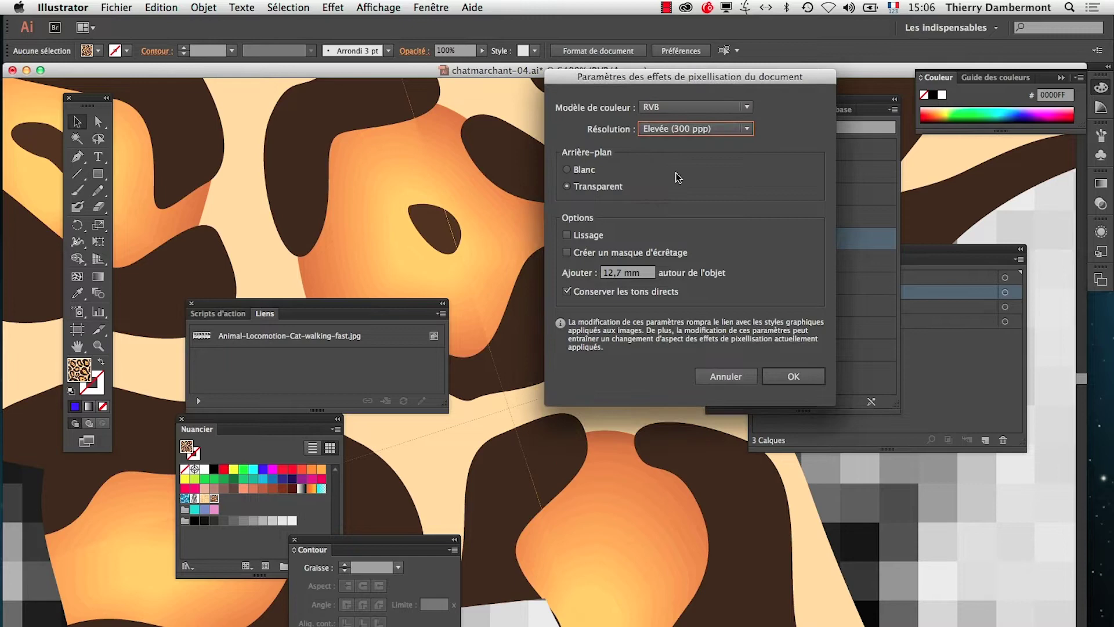
click(766, 375)
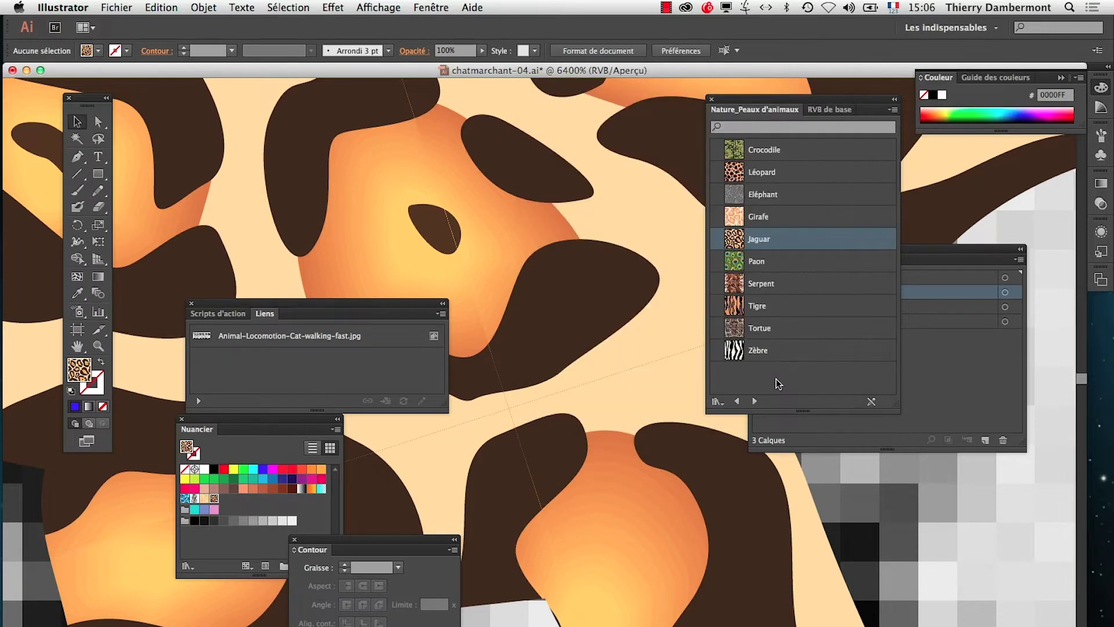
alt+click(473, 279)
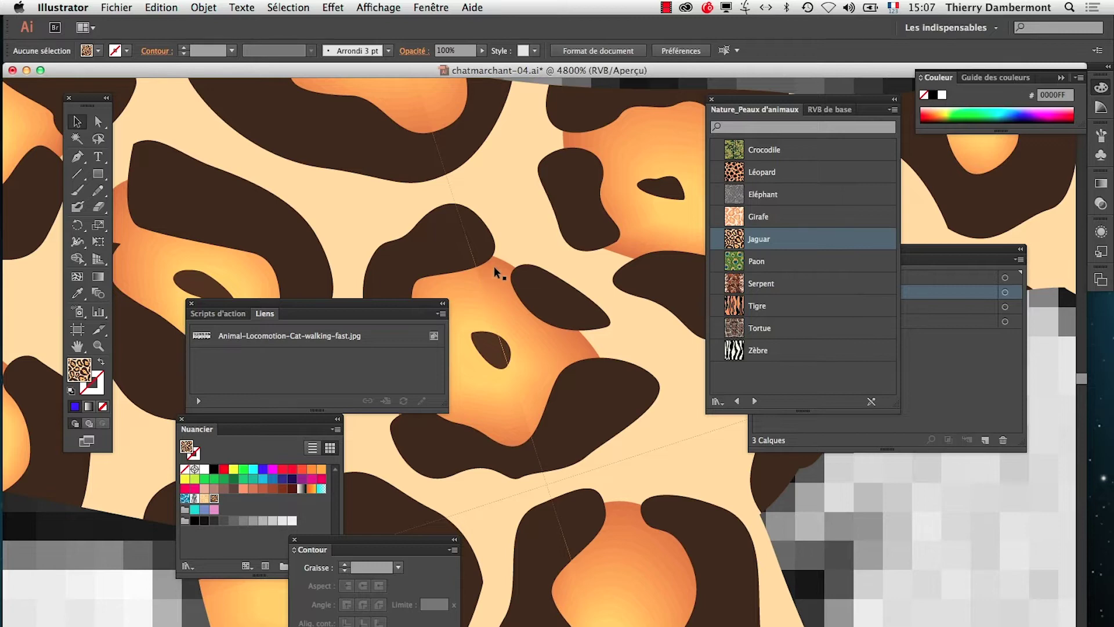
click(486, 277)
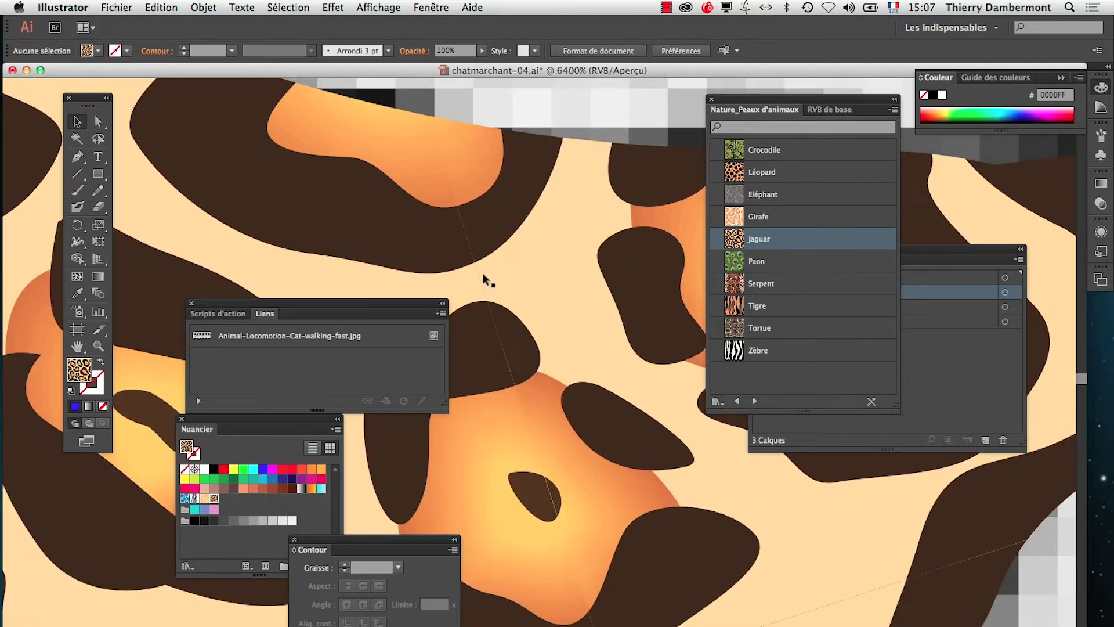
Select the cat and return the document raster effects resolution to Ecran (72 ppp).
click(484, 174)
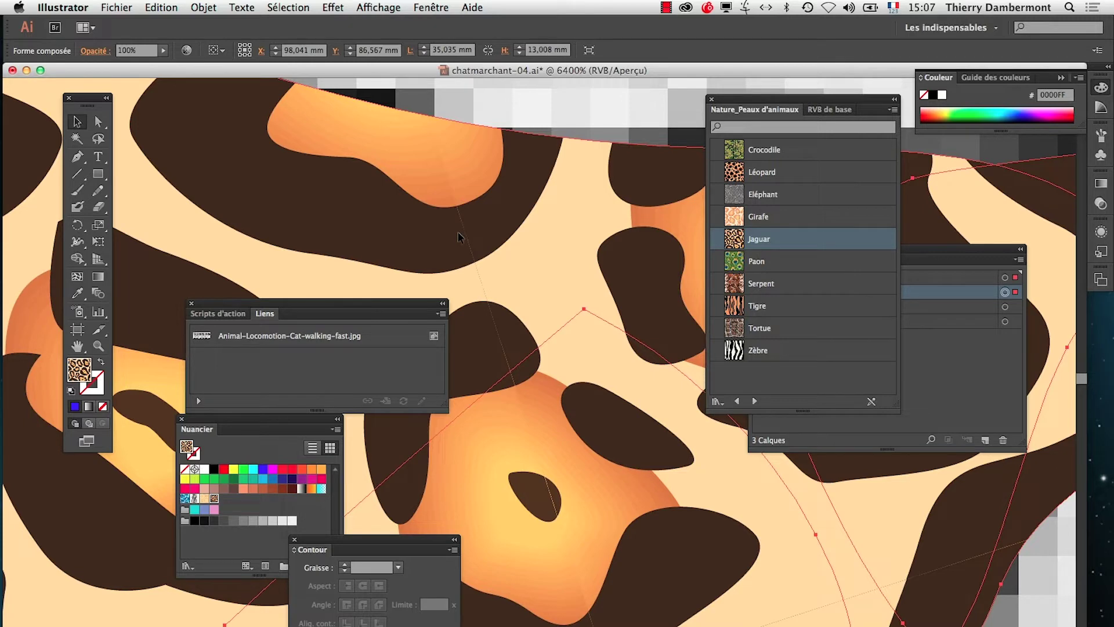
click(333, 7)
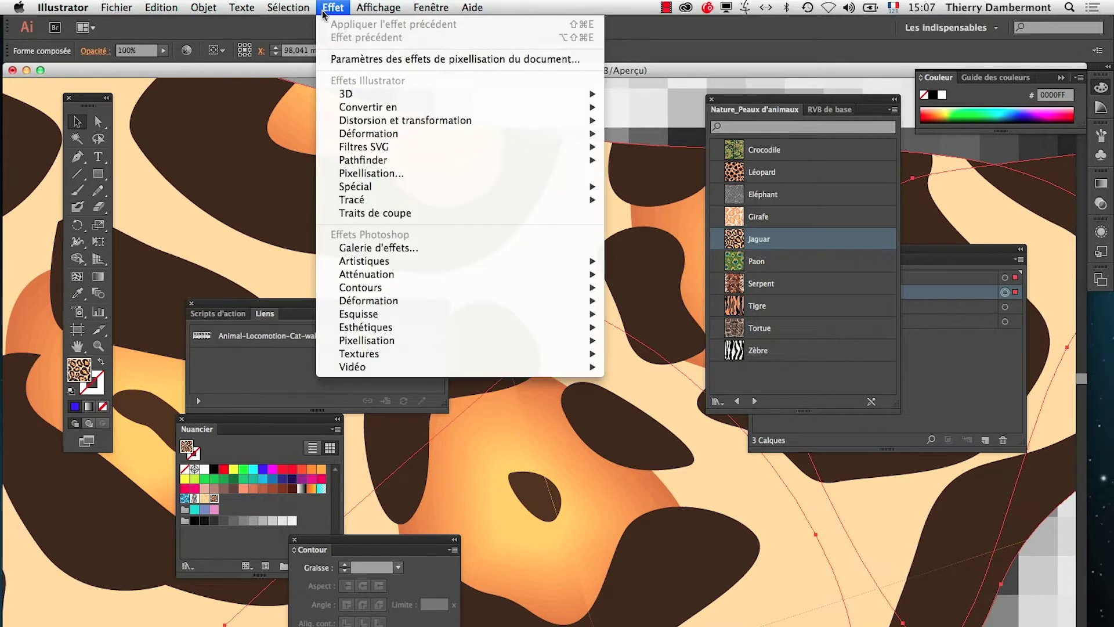
click(357, 61)
click(641, 128)
click(684, 143)
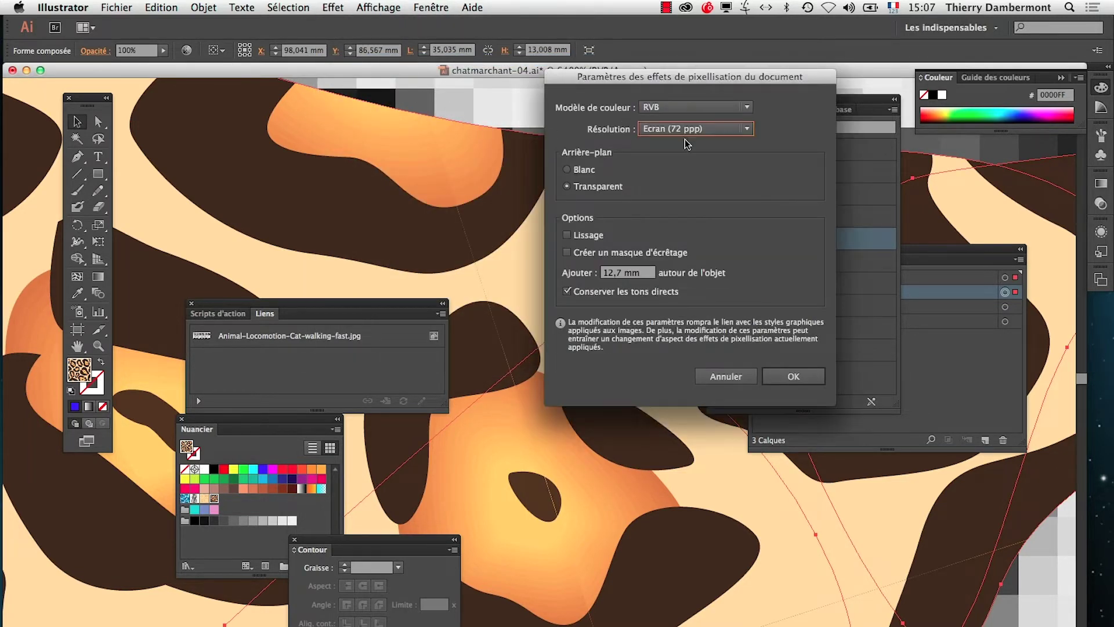
click(789, 376)
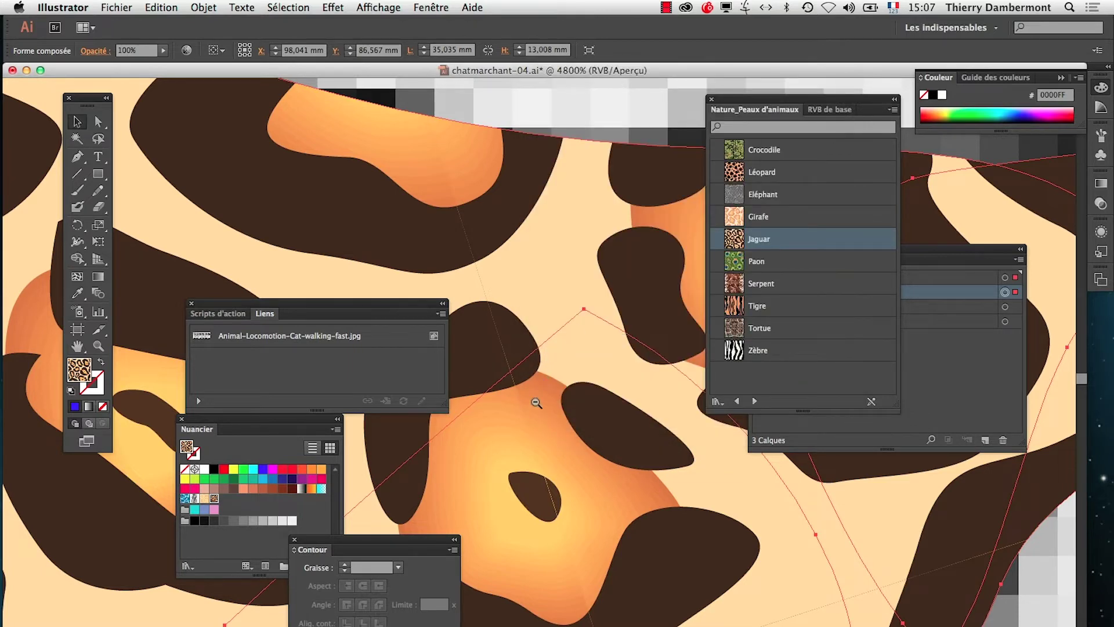
Undo the jaguar fill on the cat and deselect the shape.
alt+super+click(535, 406)
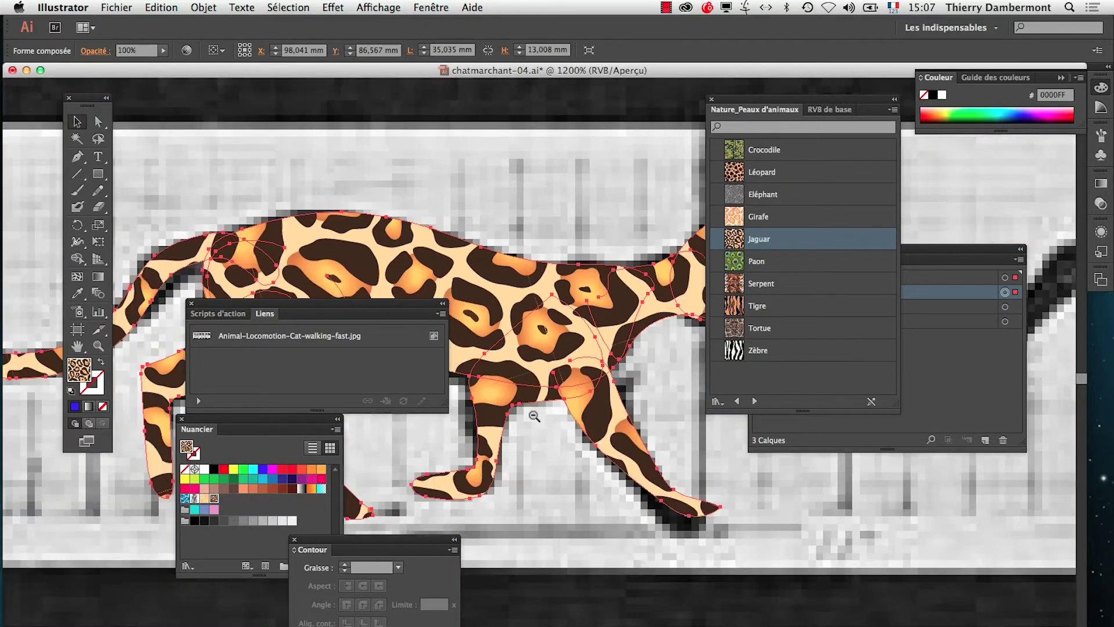
alt+click(535, 416)
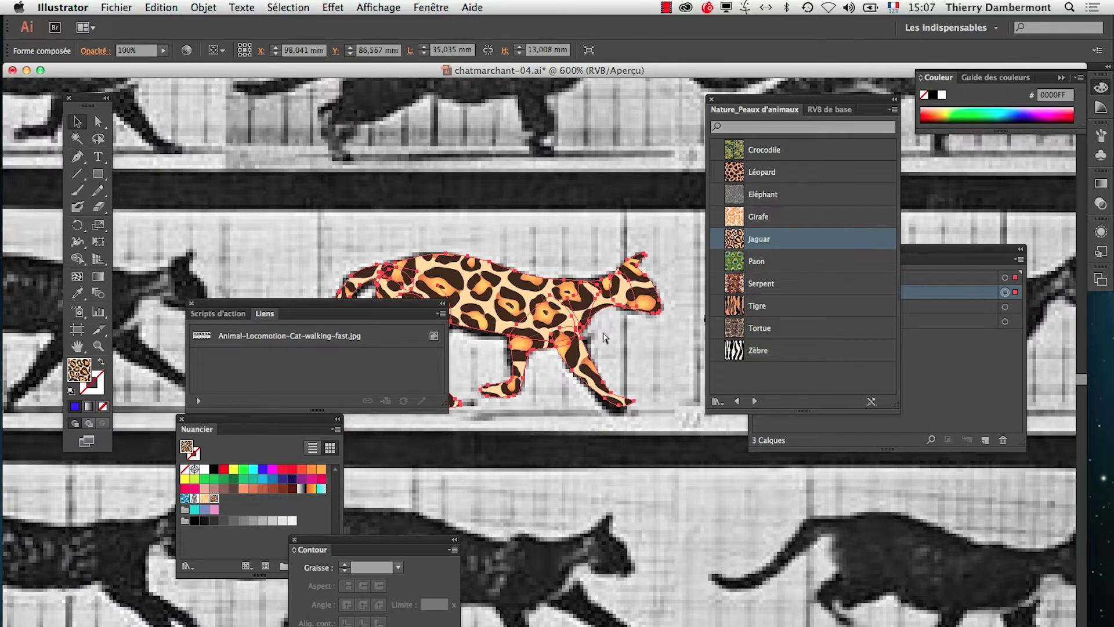
key(super+z)
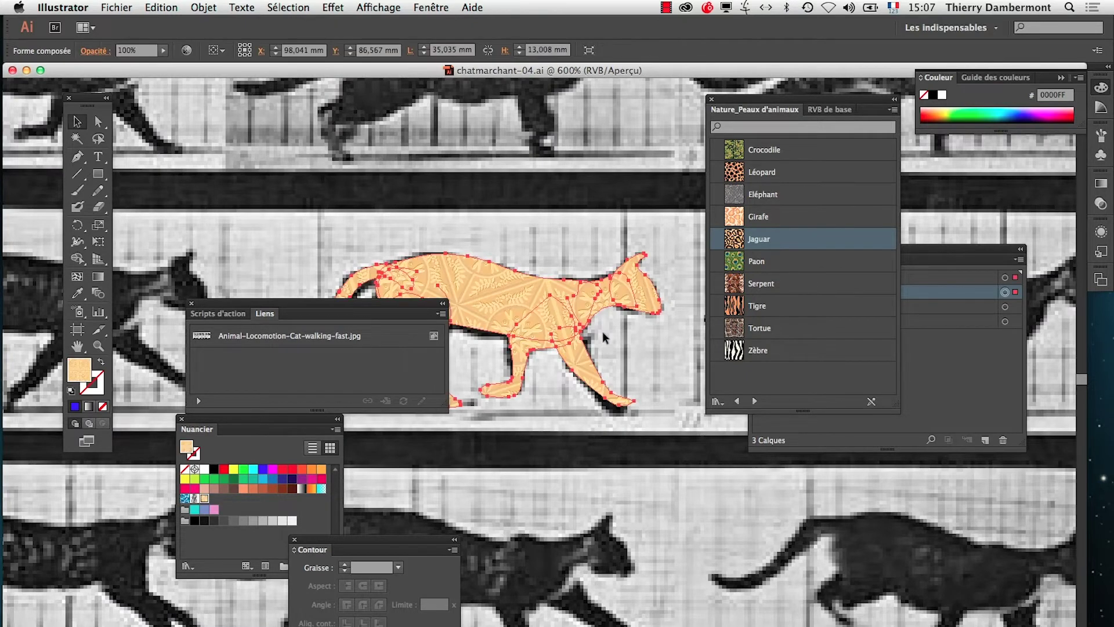
click(579, 251)
Move the Liens panel clear of the cat and inspect the relief leaf pattern across its body and legs.
drag(579, 251, 480, 146)
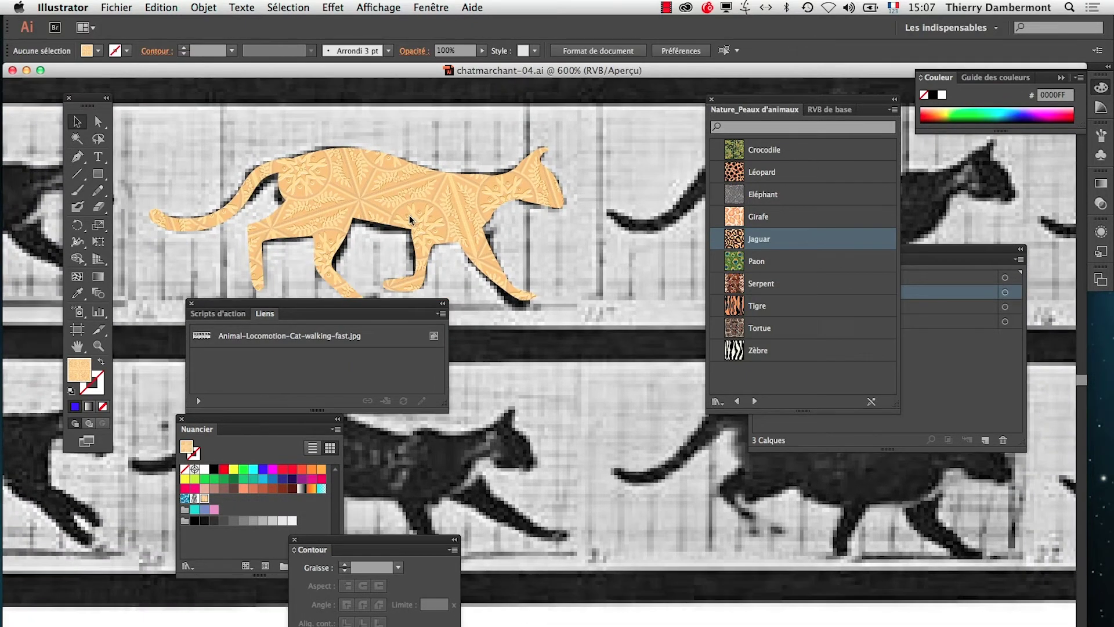
drag(344, 309, 323, 403)
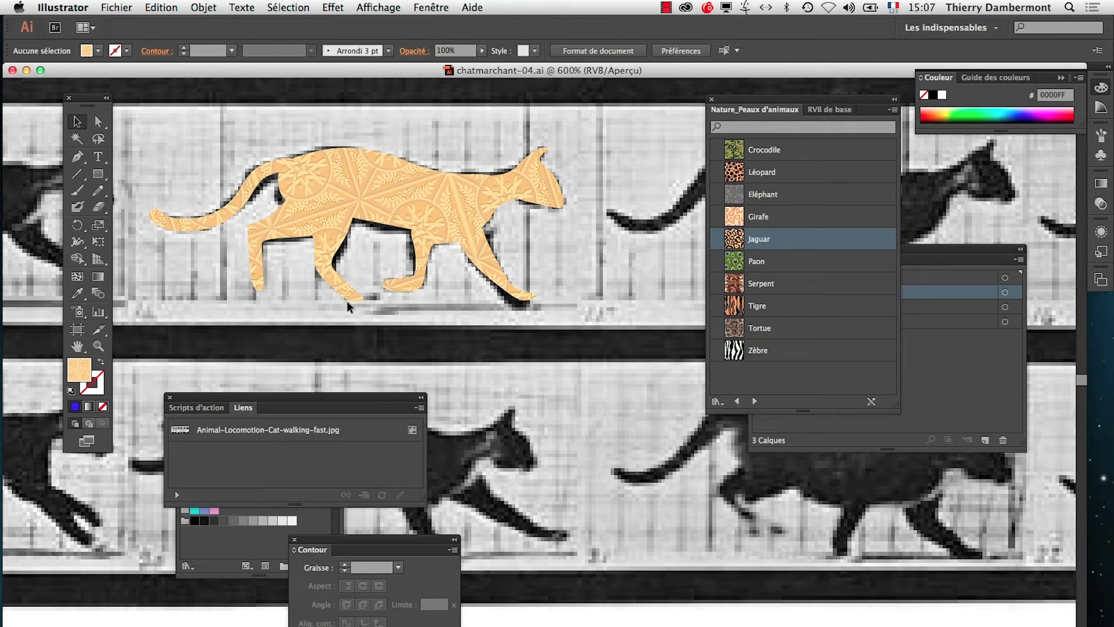
click(360, 233)
click(348, 212)
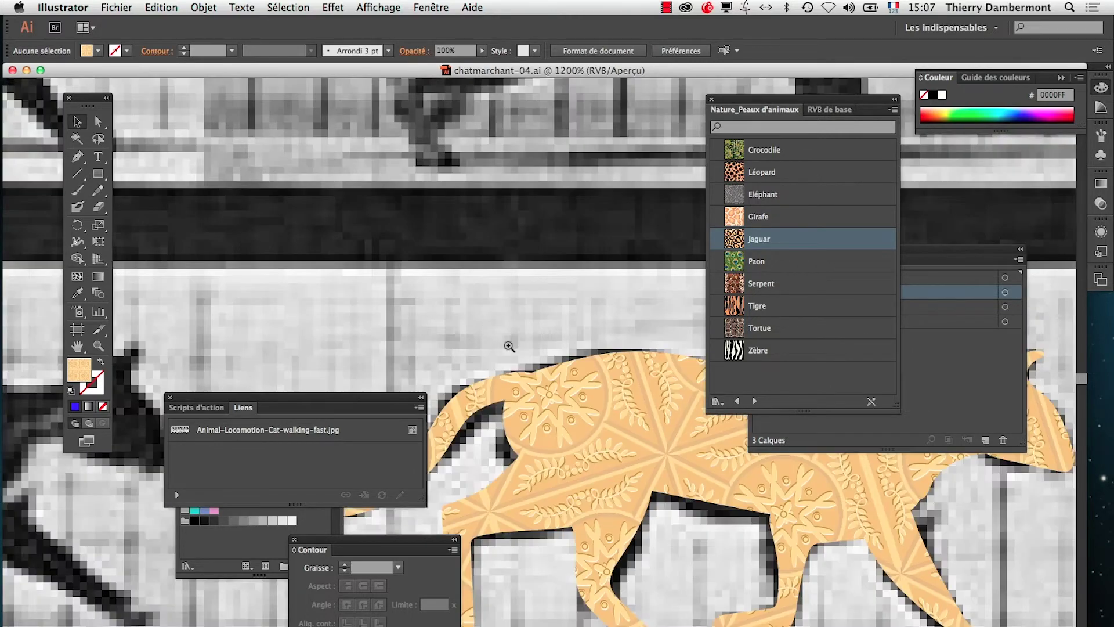
drag(593, 472, 425, 208)
click(403, 155)
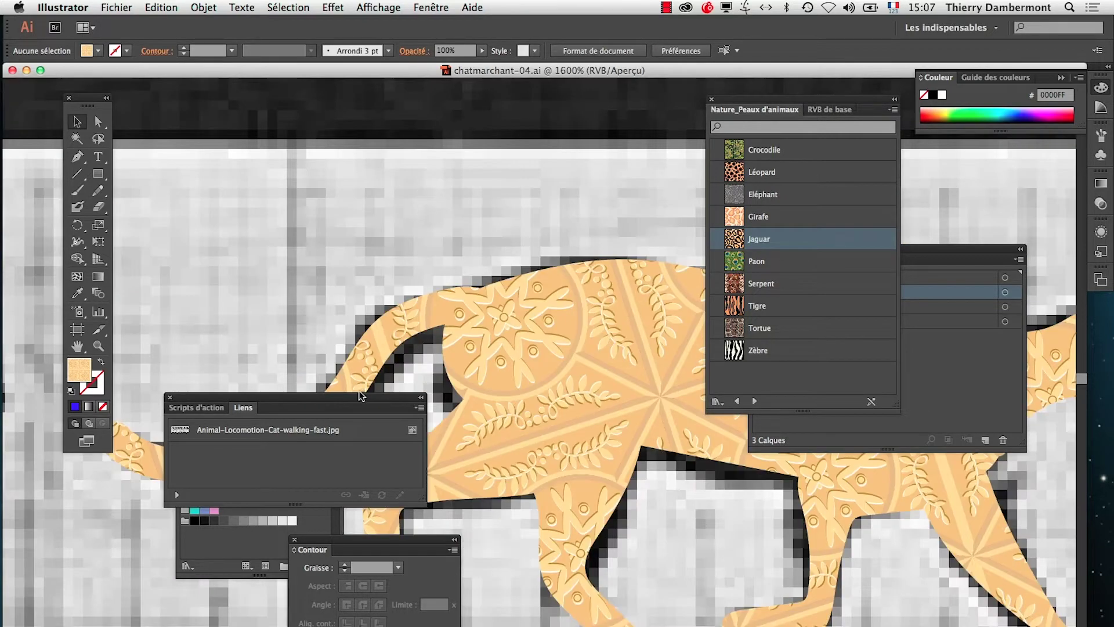
drag(361, 396, 806, 577)
drag(324, 278, 230, 154)
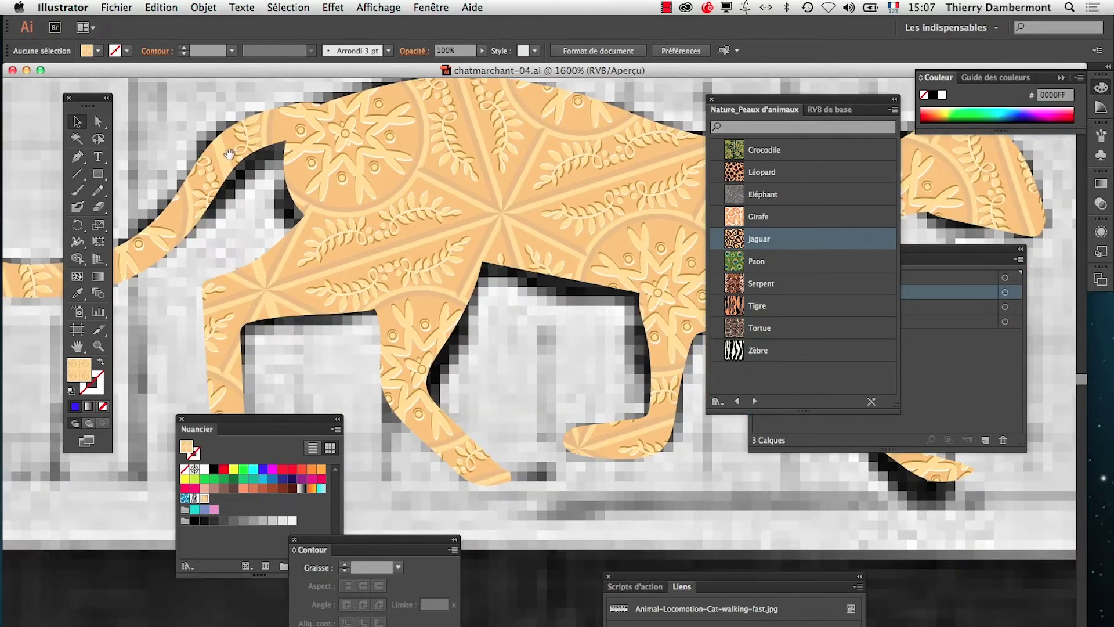
click(77, 122)
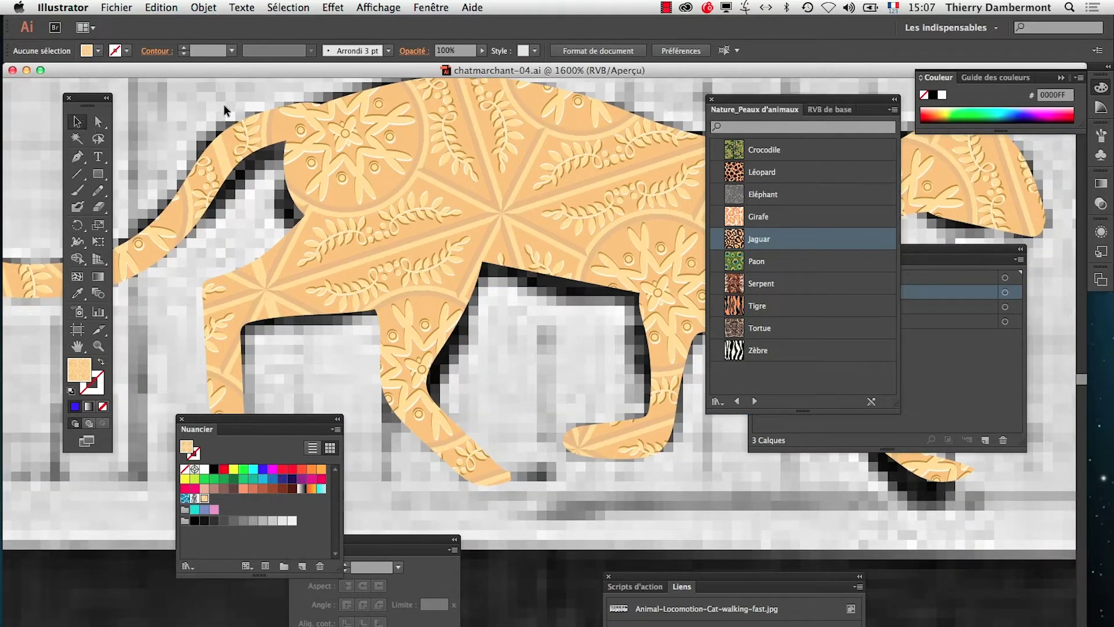
Show the artwork in outline mode and bring the whole cat into view at 800%.
click(385, 7)
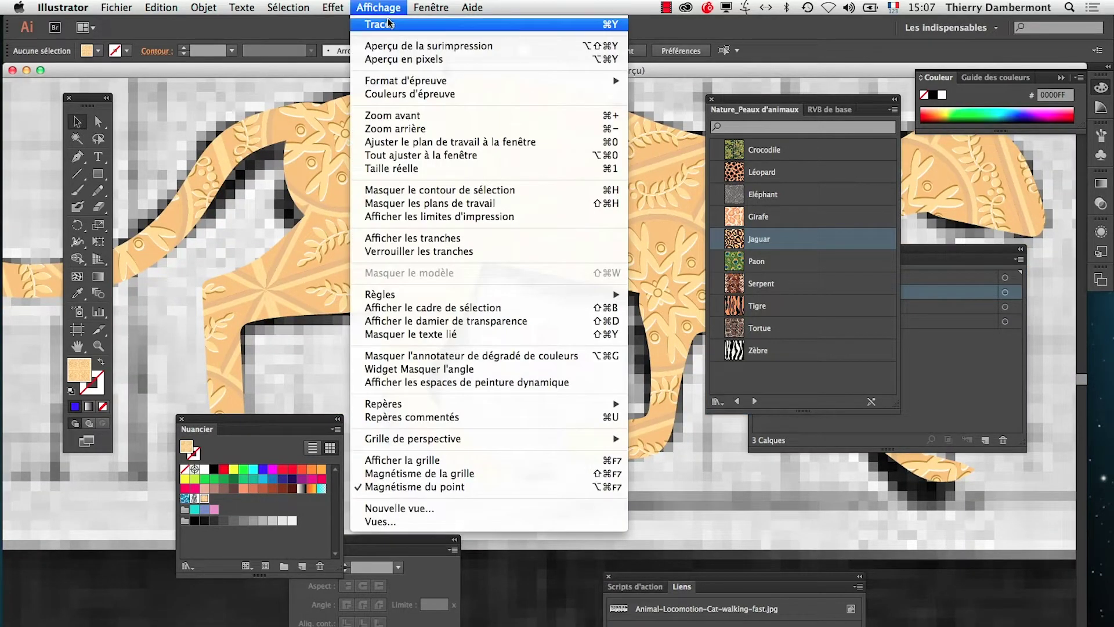
click(389, 25)
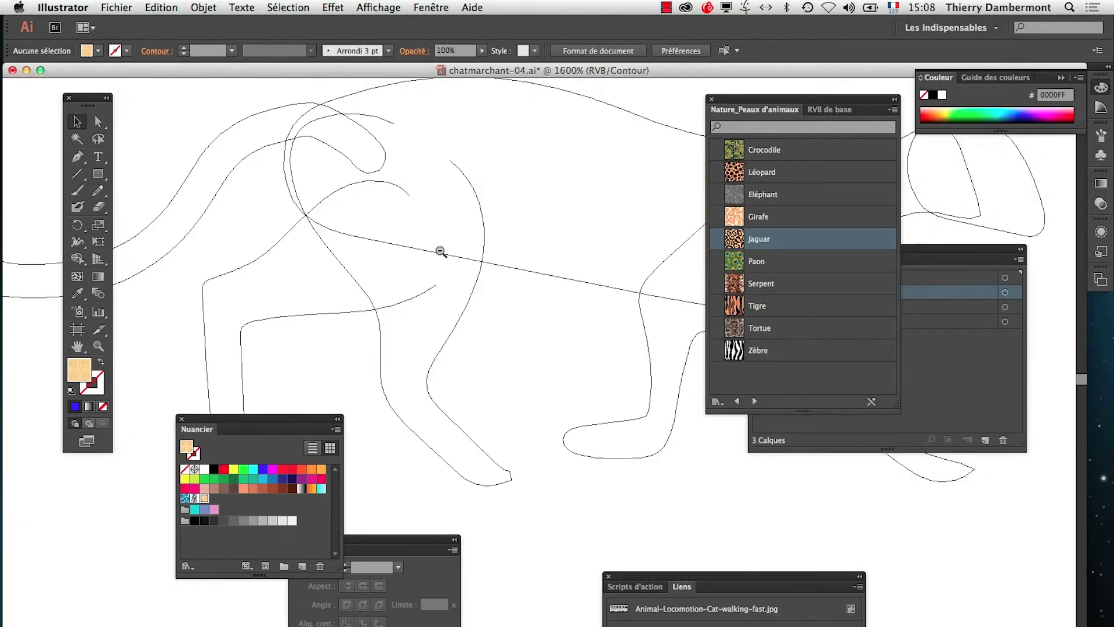
drag(512, 318, 304, 156)
alt+super+click(321, 176)
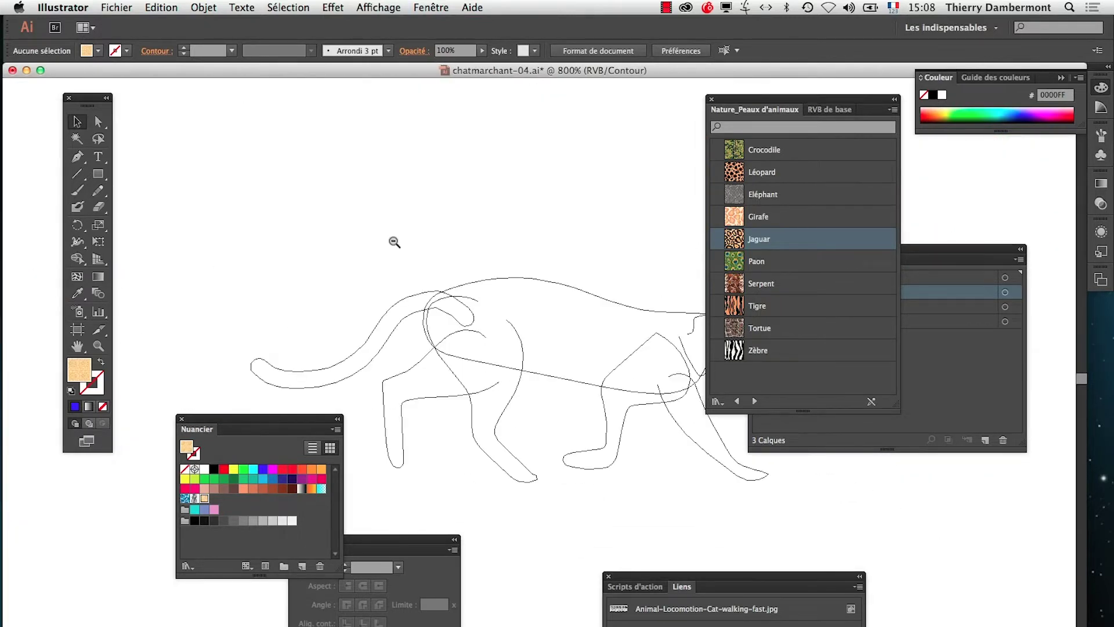
drag(425, 264, 357, 176)
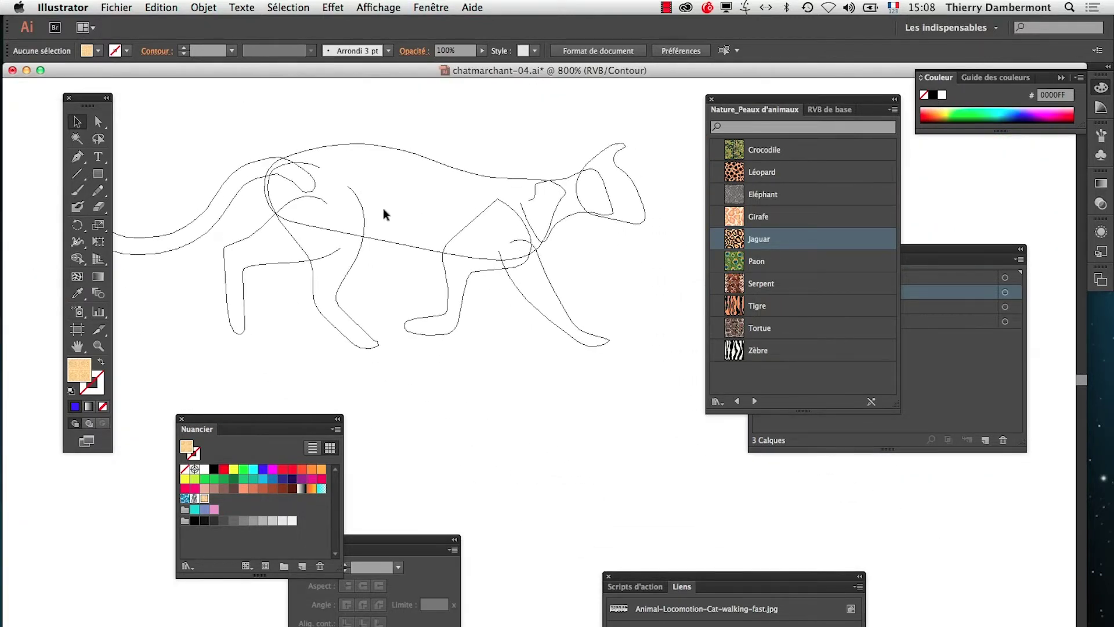
drag(384, 213, 420, 237)
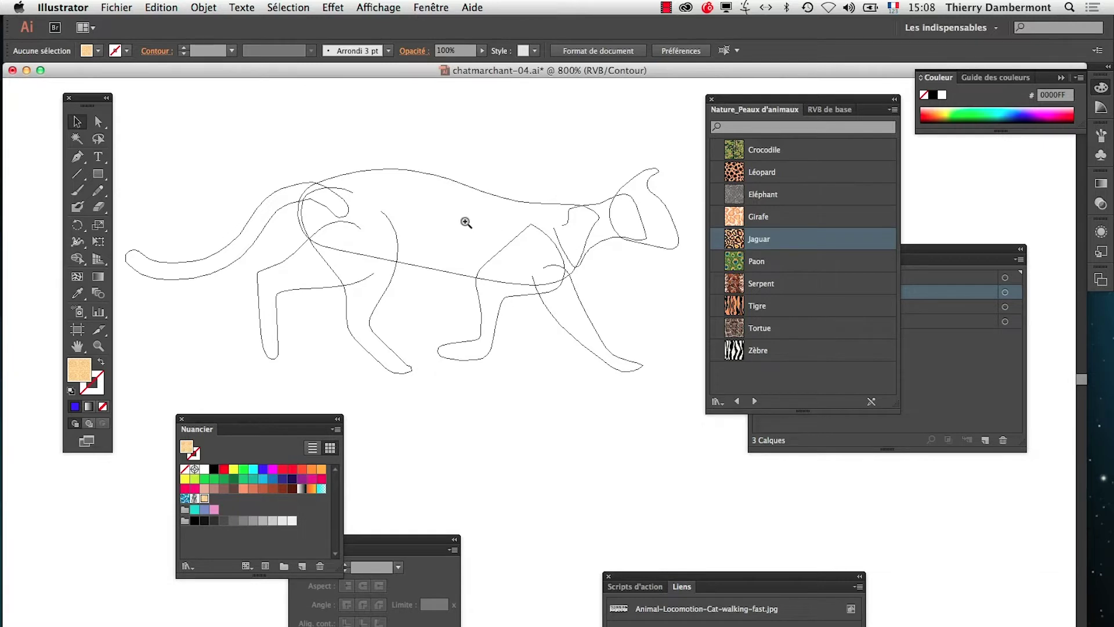
Examine the overlapping paths of the cat's hindquarters and return the display to preview mode.
super+click(316, 219)
scroll(571, 424, down, 2)
scroll(571, 423, right, 2)
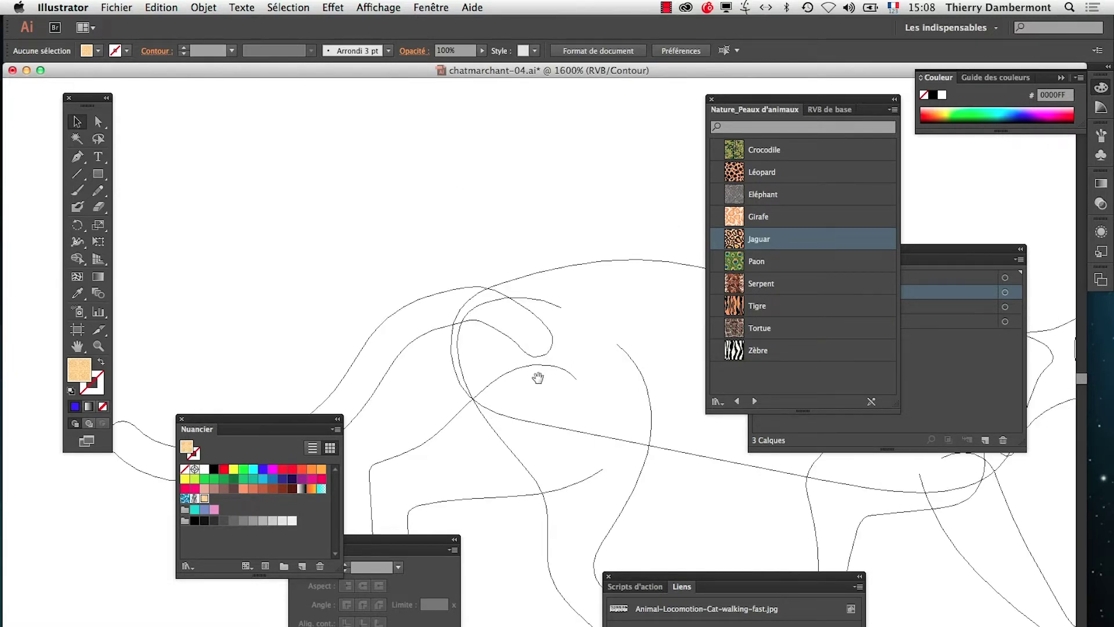
alt+super+click(576, 372)
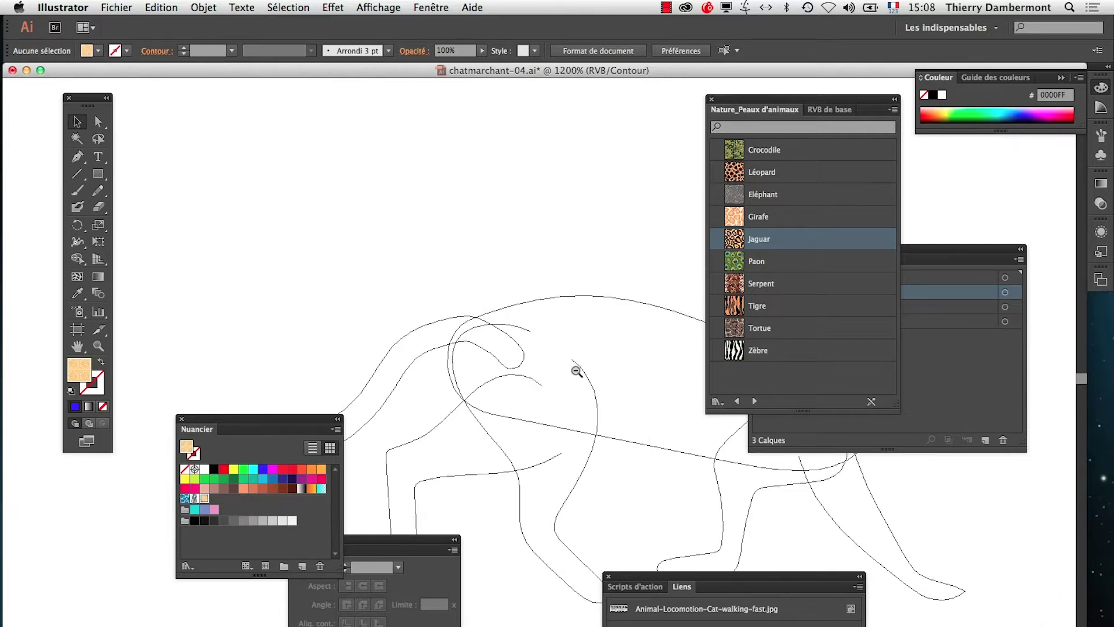
alt+super+click(548, 320)
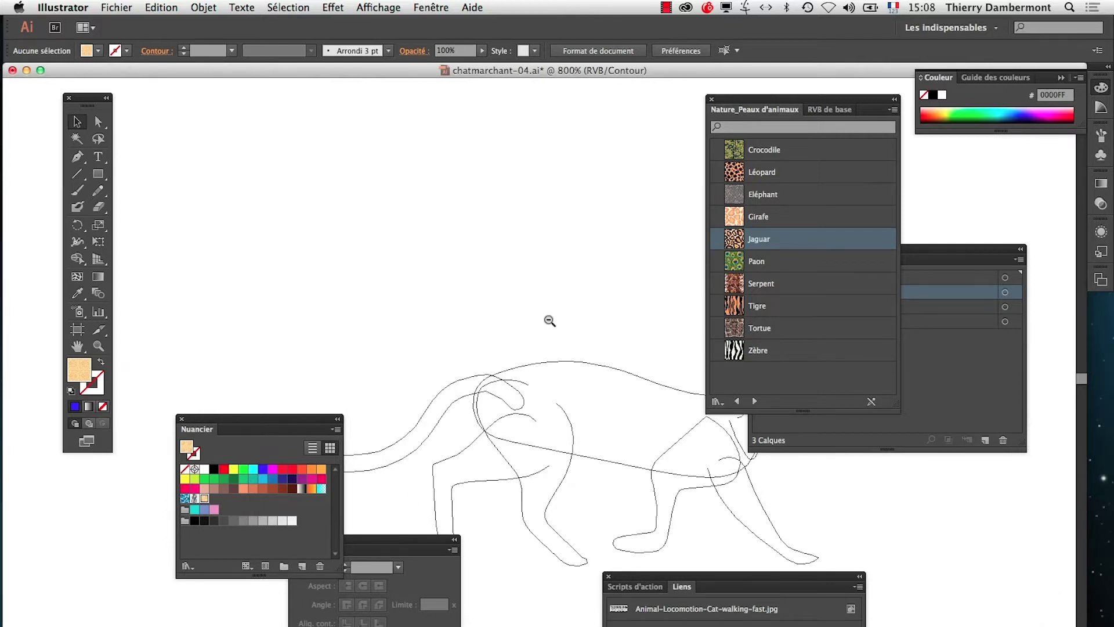
drag(262, 73, 373, 97)
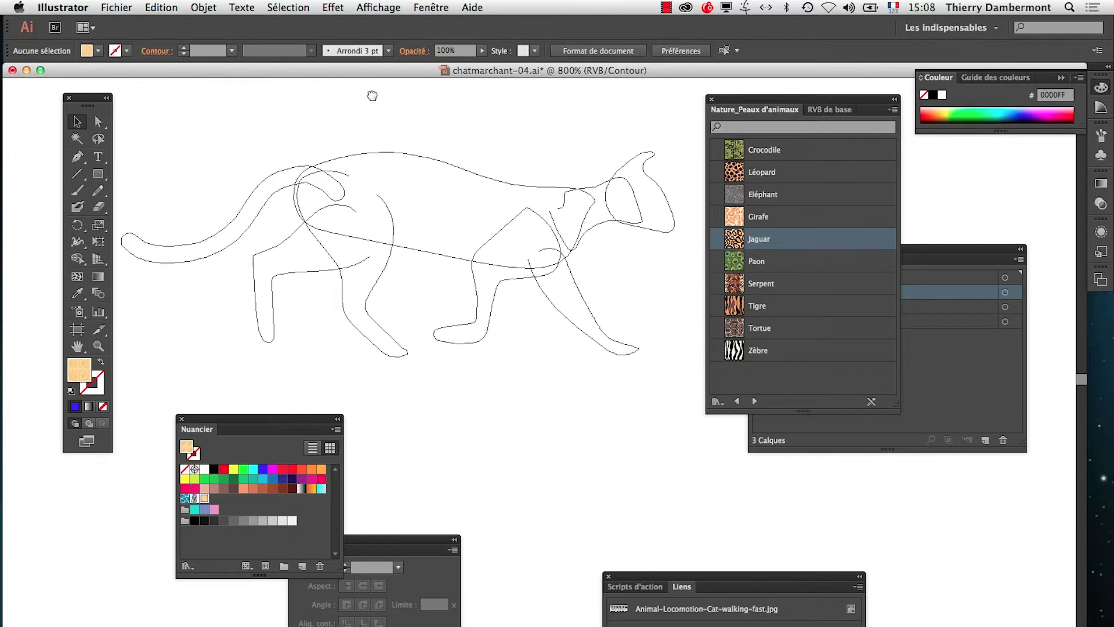
click(381, 7)
click(385, 23)
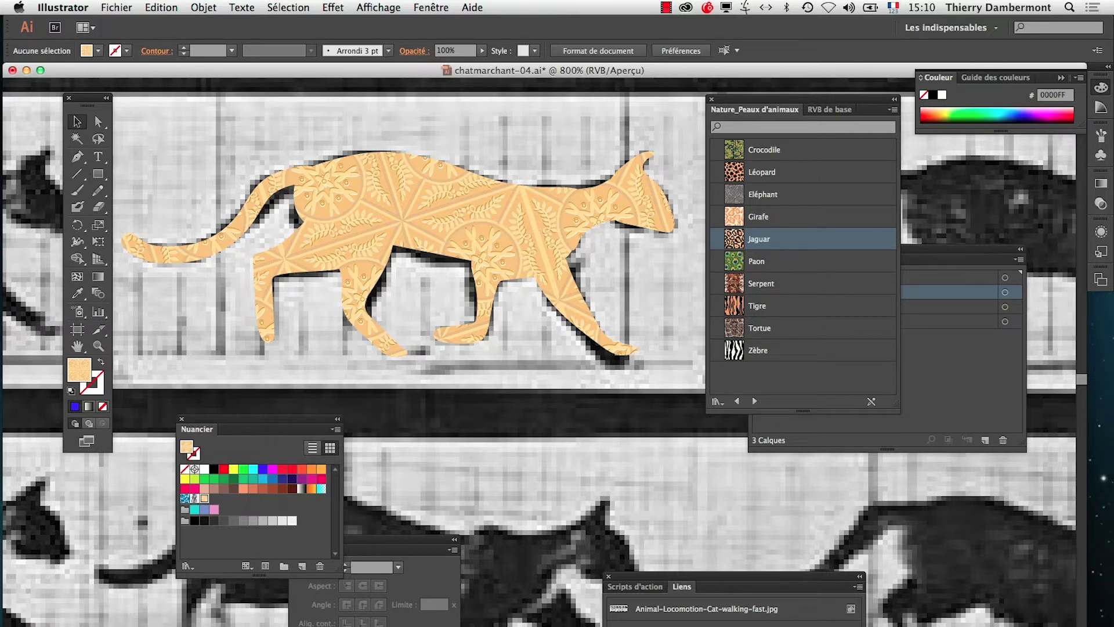
Narrow the document window, open a second window of the same document and move the tools panel clear of the cat.
drag(1087, 401, 734, 400)
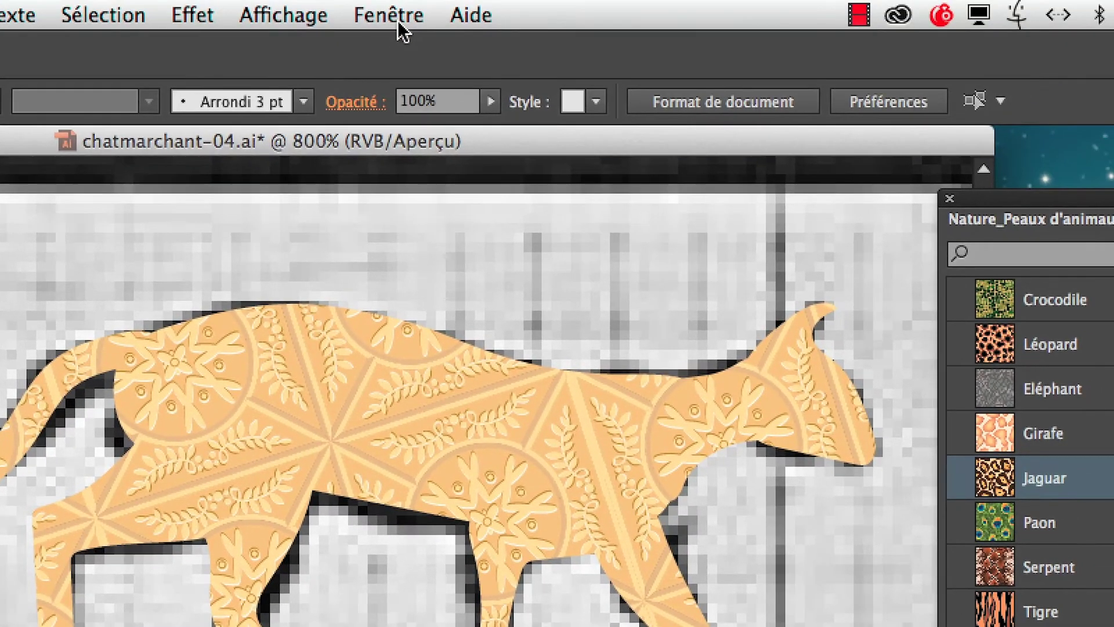
click(398, 20)
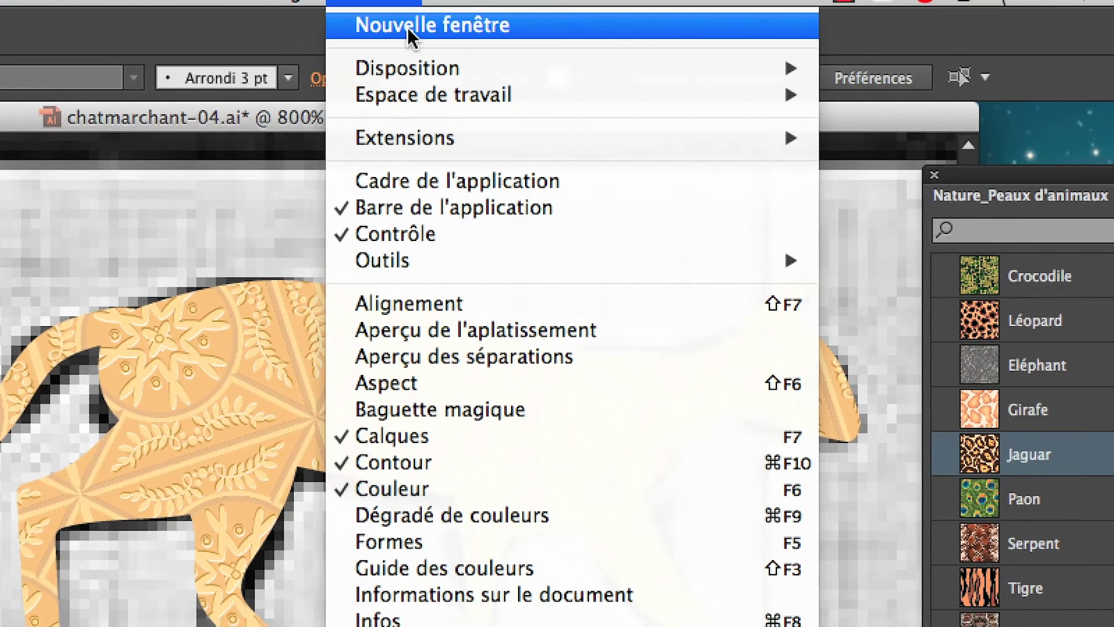
click(407, 27)
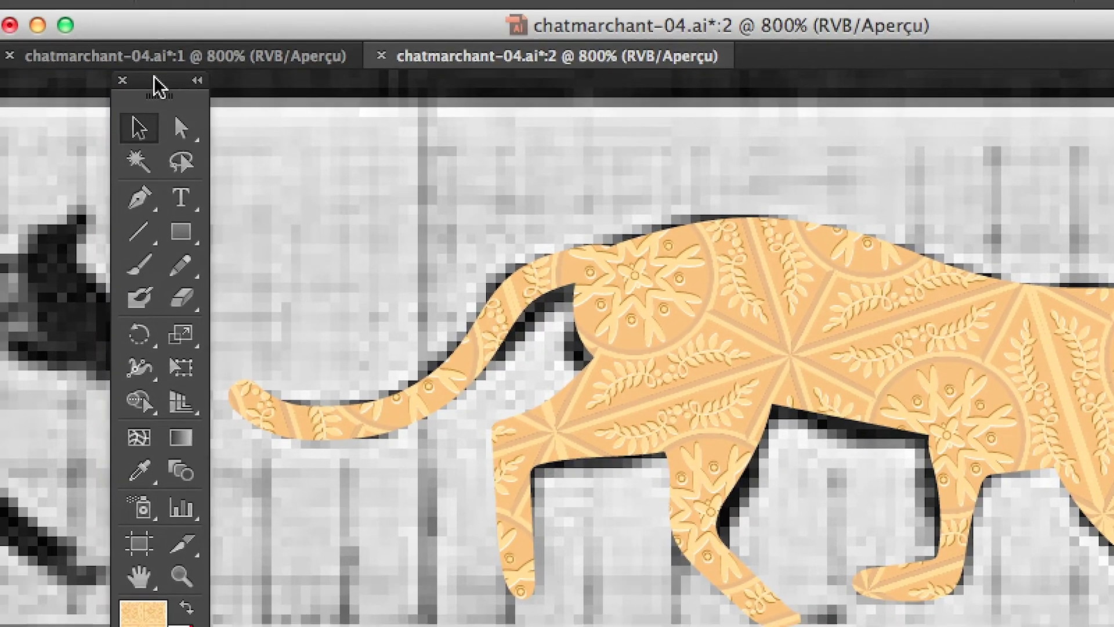
drag(163, 84, 112, 157)
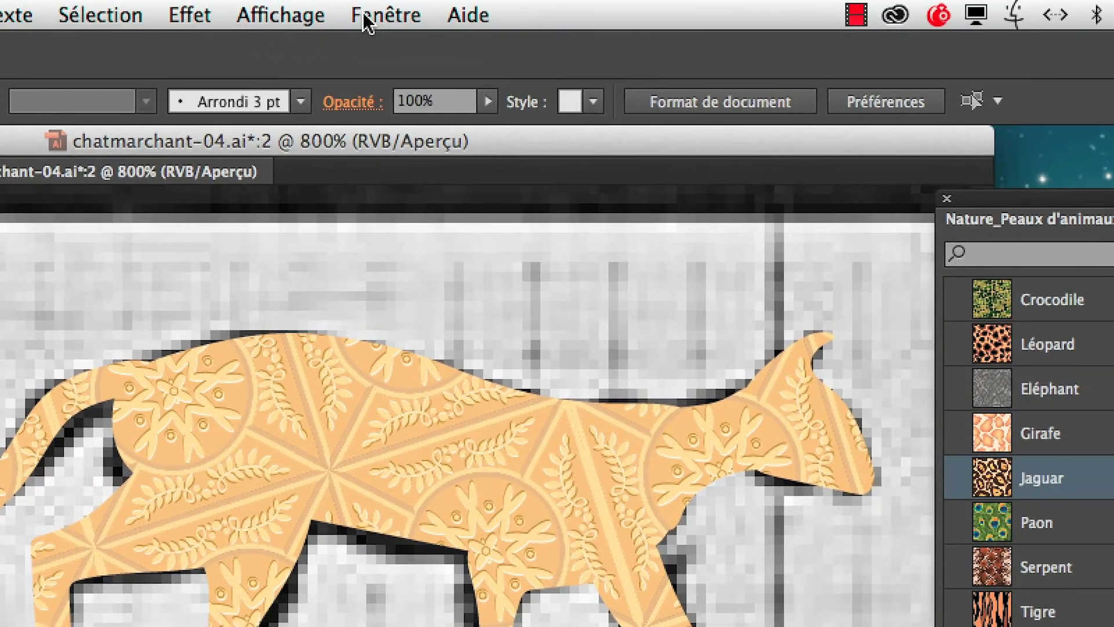
Try to arrange the two tabbed document windows with the Mosaïque layout.
click(365, 22)
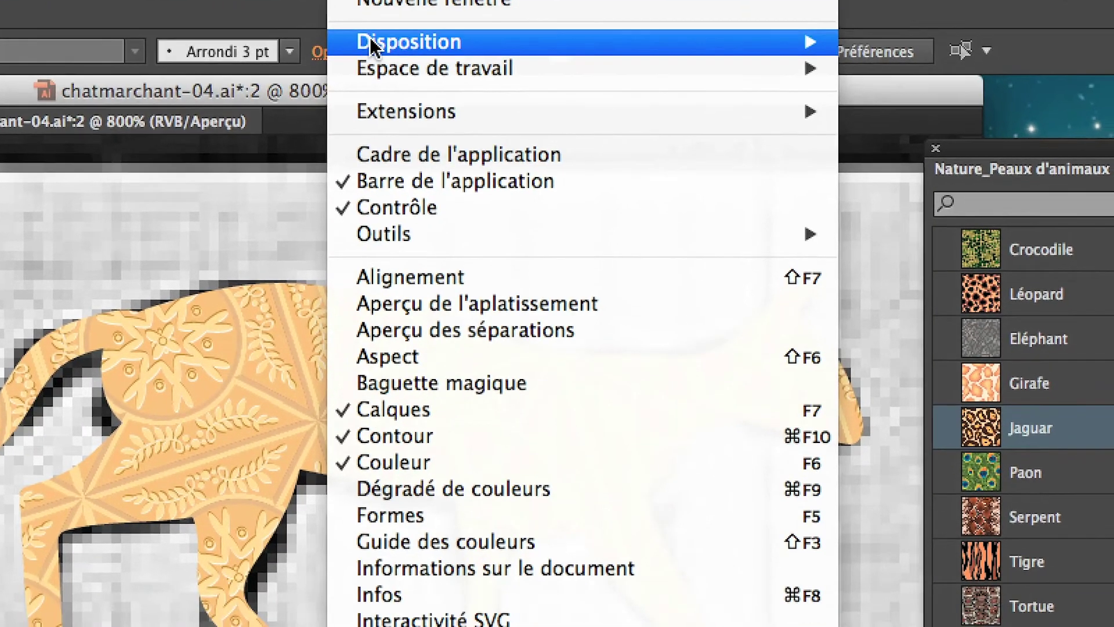
mouse_move(387, 96)
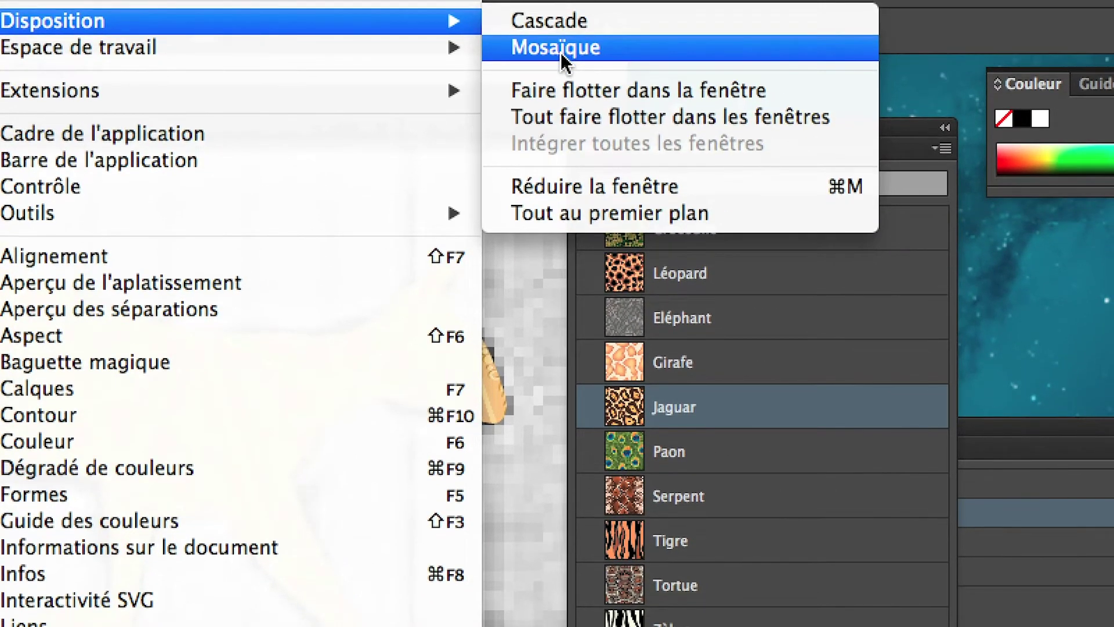
click(560, 53)
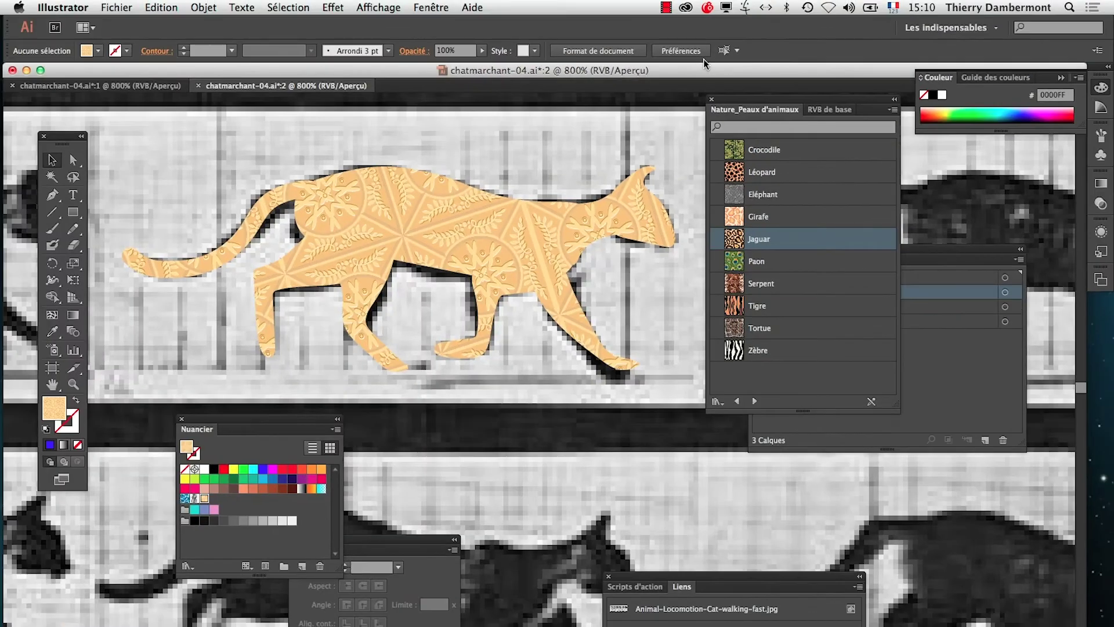
Float all tabbed views in separate windows and tile them side by side with the Mosaïque layout.
click(429, 8)
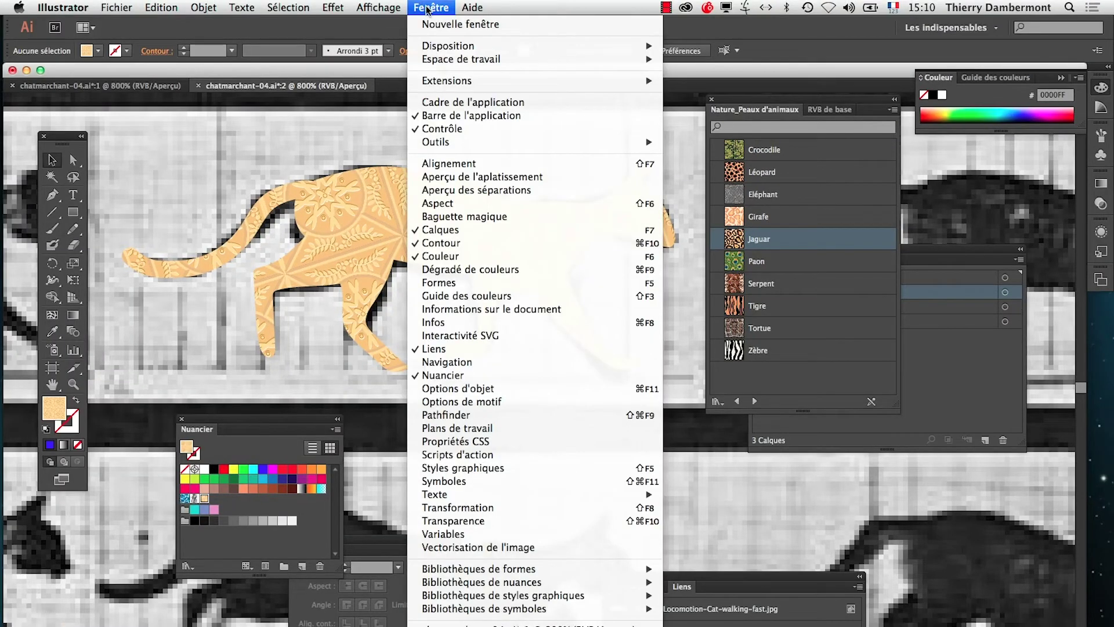
mouse_move(436, 47)
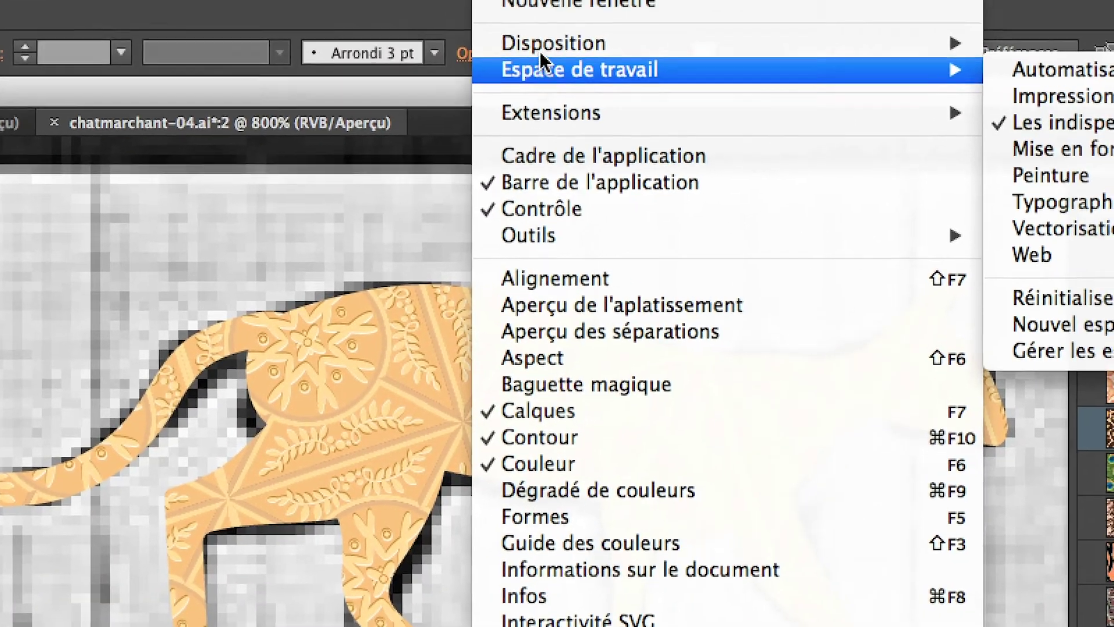
mouse_move(586, 39)
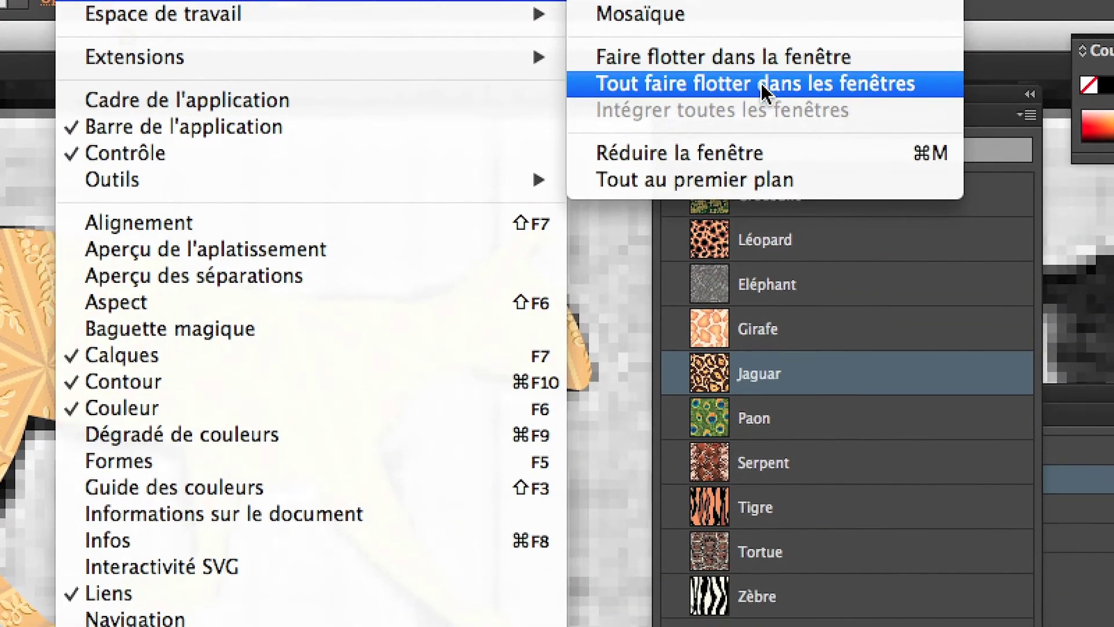
click(773, 101)
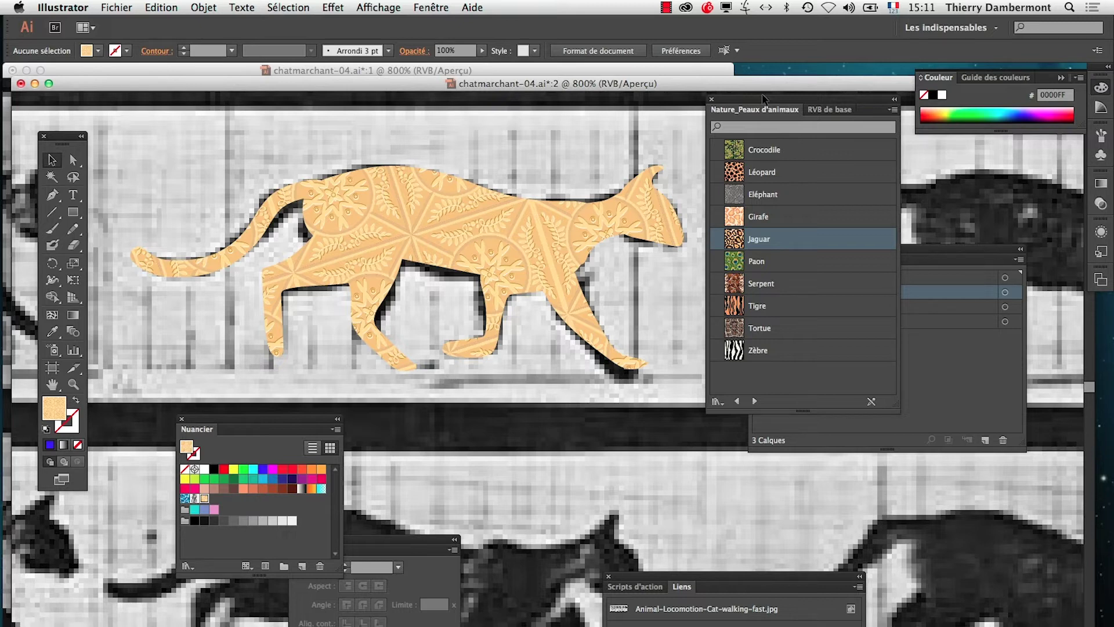
click(431, 7)
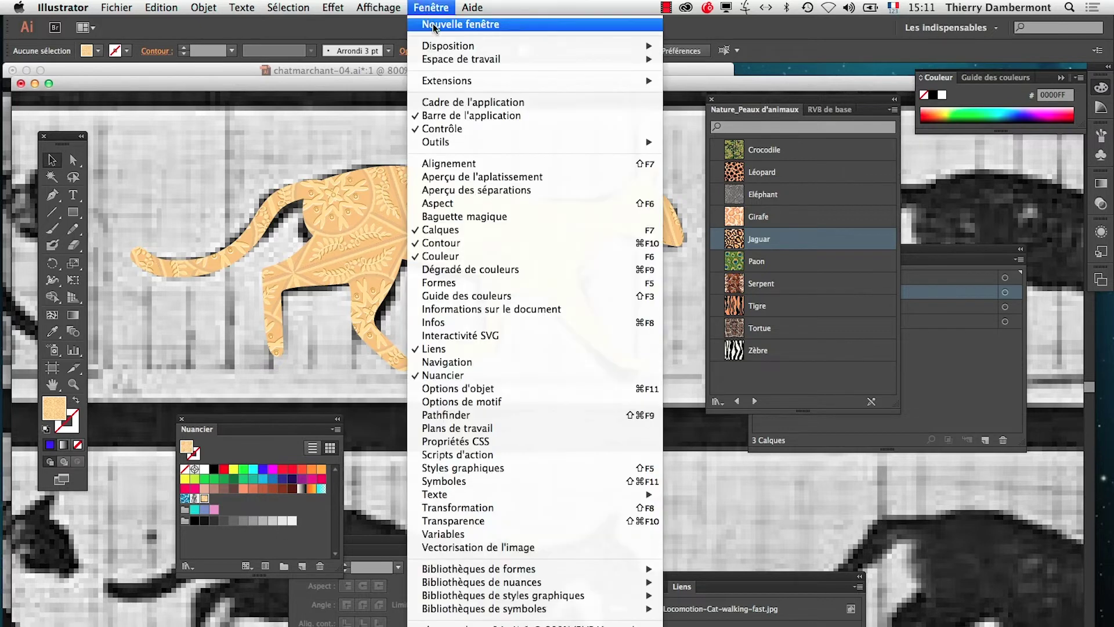
mouse_move(435, 46)
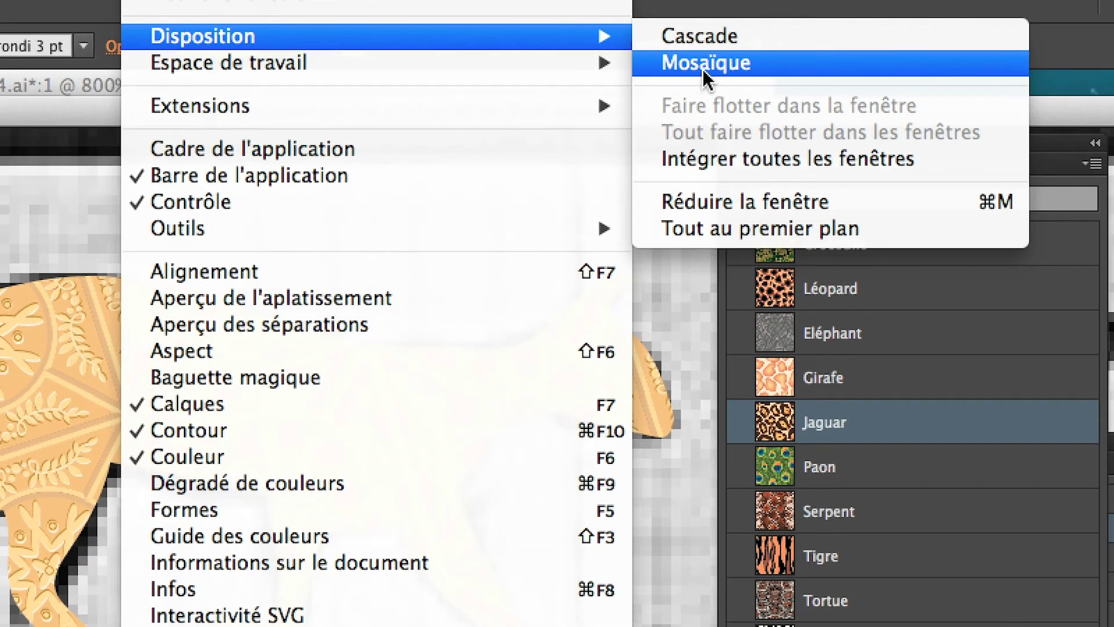
click(704, 69)
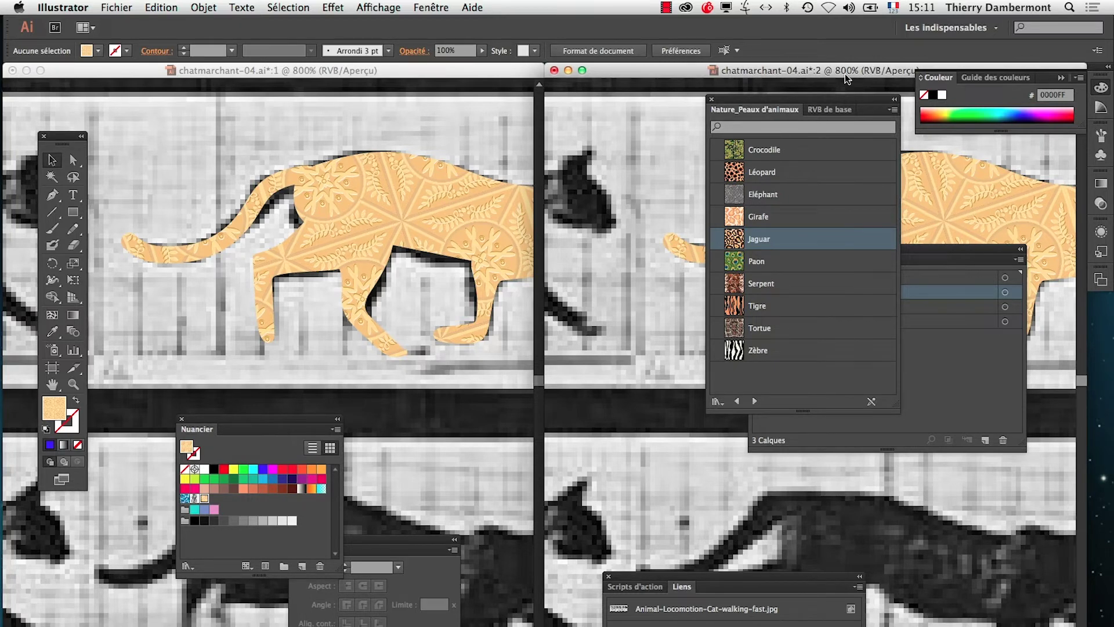
Reposition the view in each tiled window with the Hand tool to frame the patterned cat in both.
click(53, 384)
click(388, 313)
drag(388, 314, 221, 310)
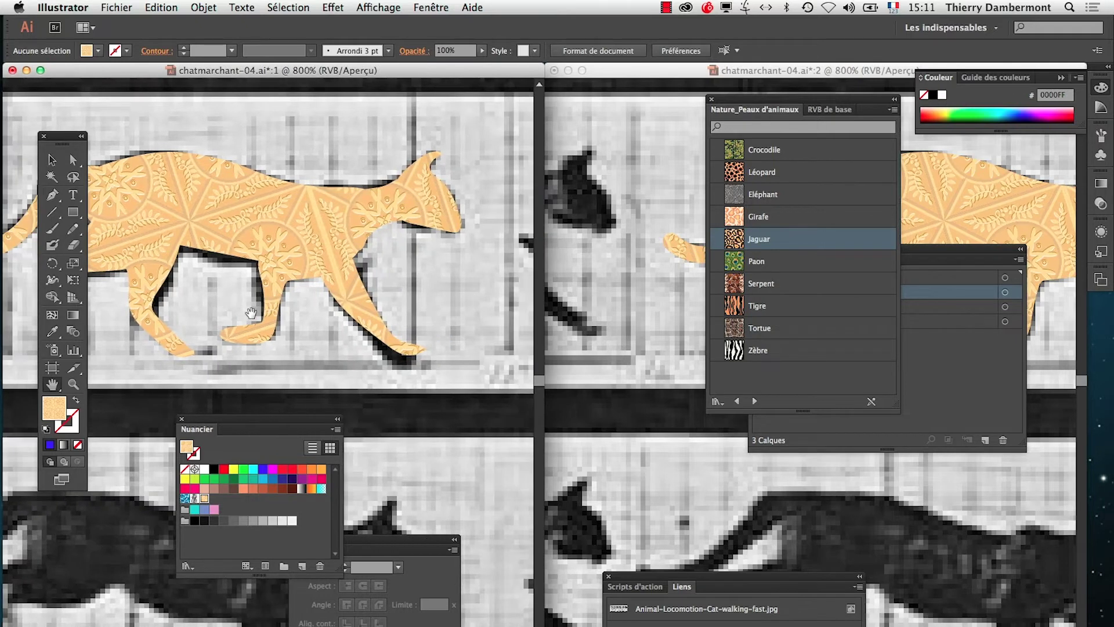
click(570, 288)
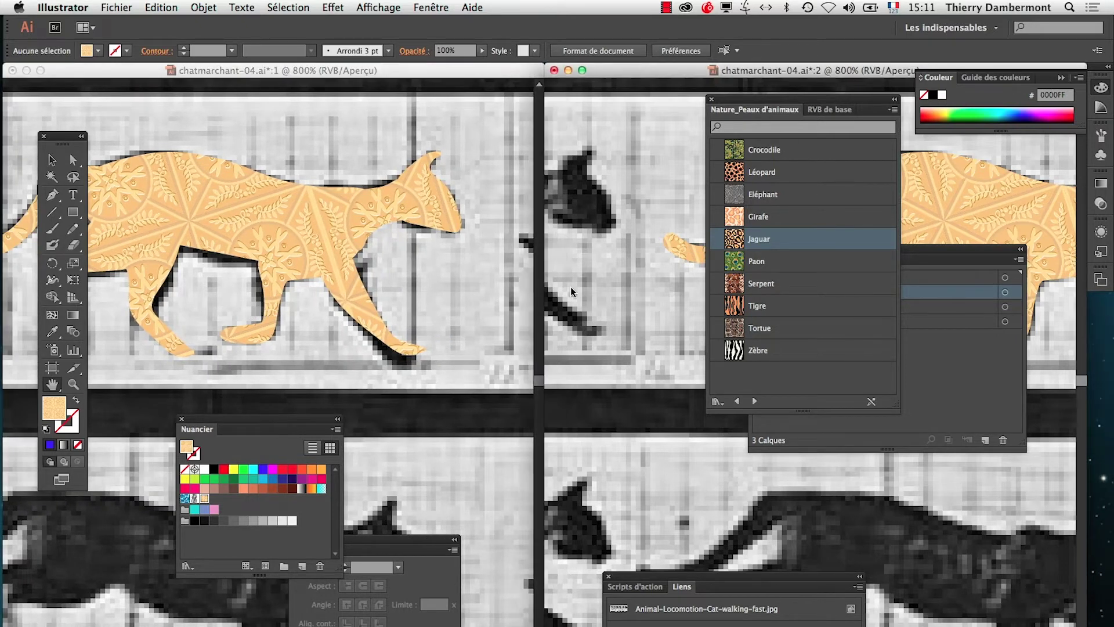
drag(649, 289, 464, 310)
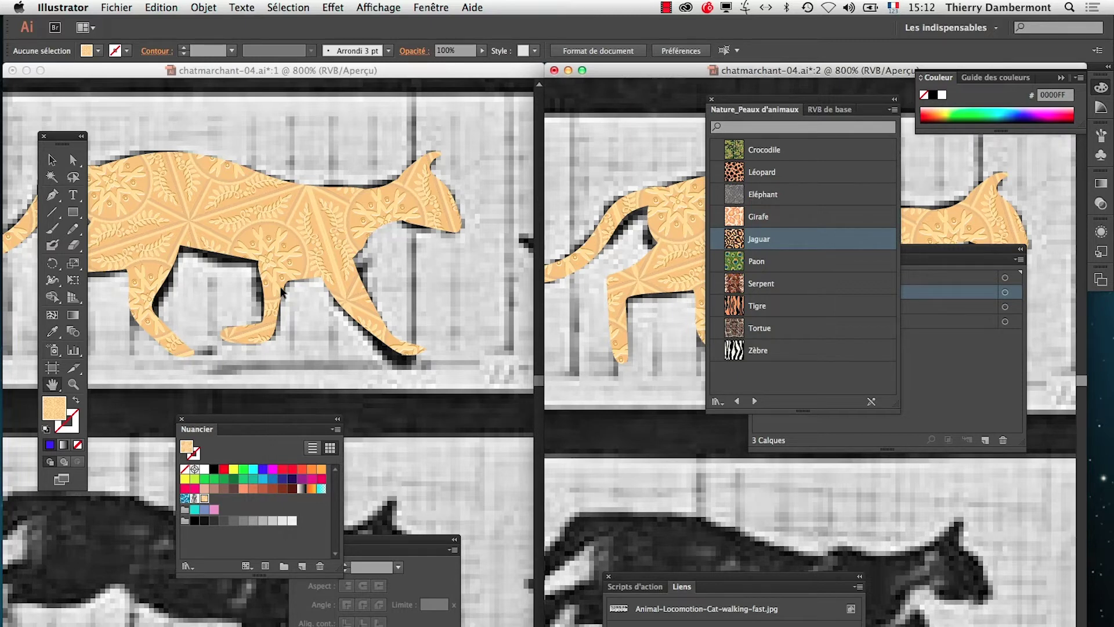
Toggle the floating panels off and on, leaving them hidden with the tools panel and control bar still shown.
key(shift+Tab)
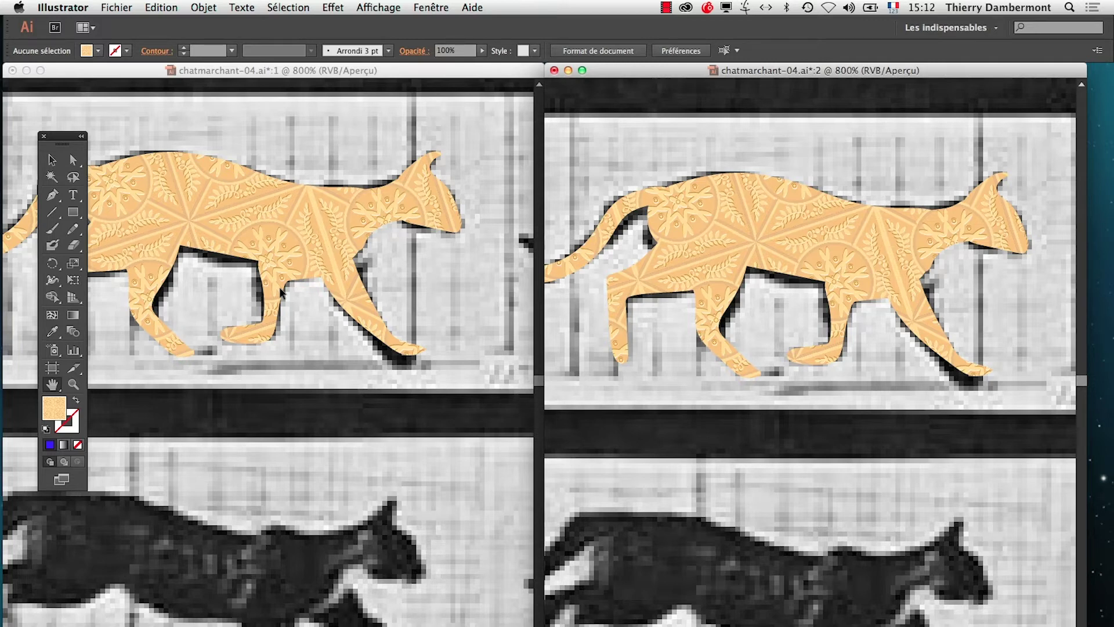
key(shift+Tab)
key(shift+Tab)
key(shift+Tab)
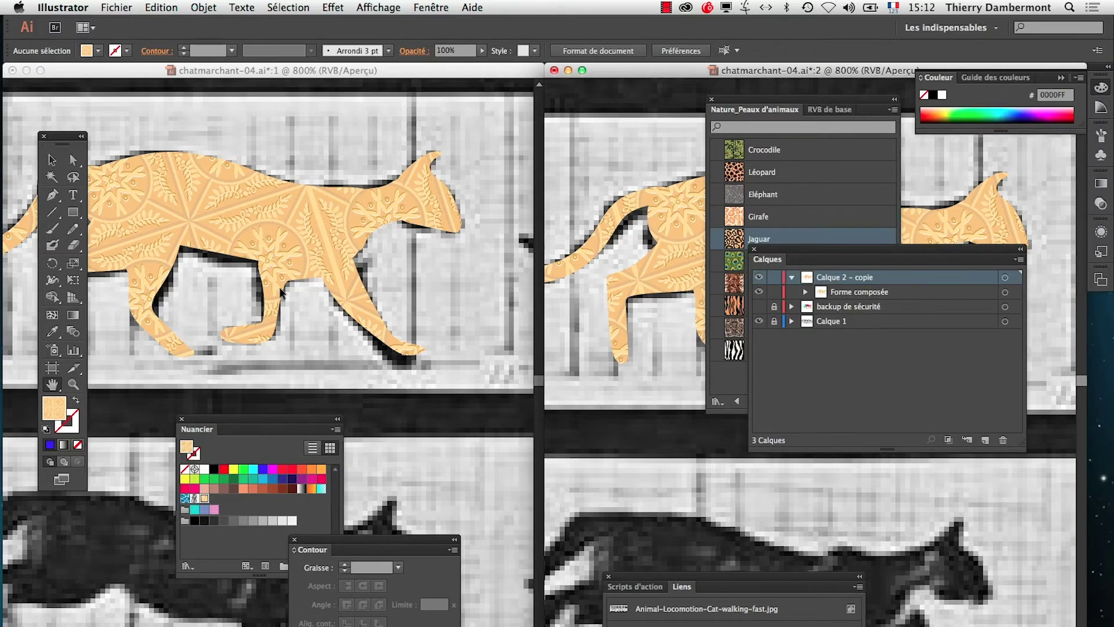
key(shift+Tab)
key(shift+Tab)
key(shift+Tab)
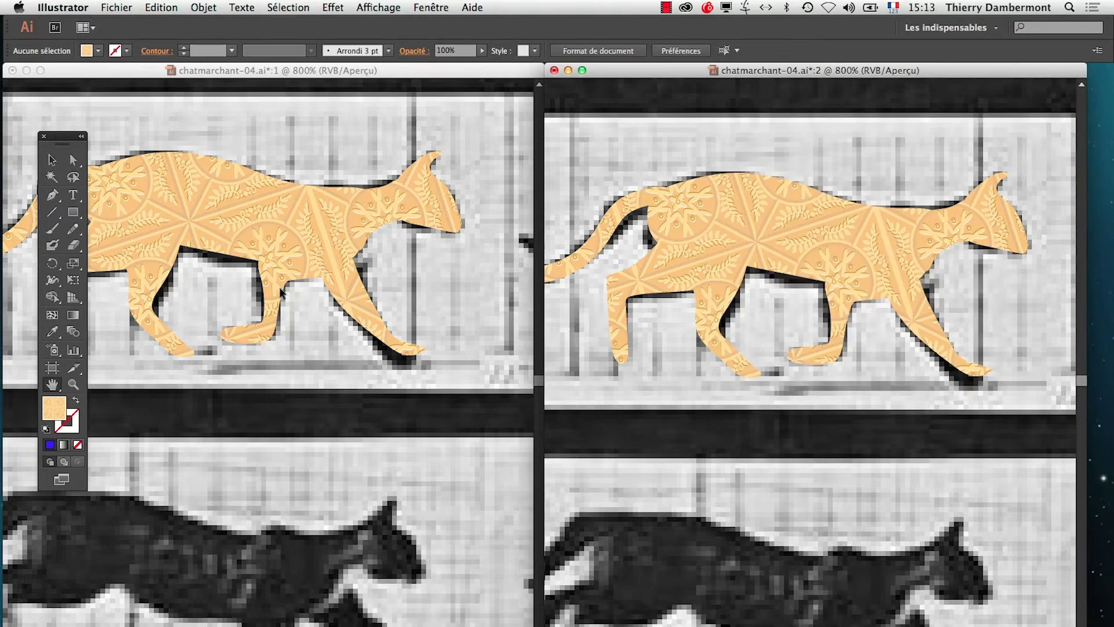
Hide the whole interface including the tools, restore it, and hide only the floating panels again.
key(shift+Tab)
key(Tab)
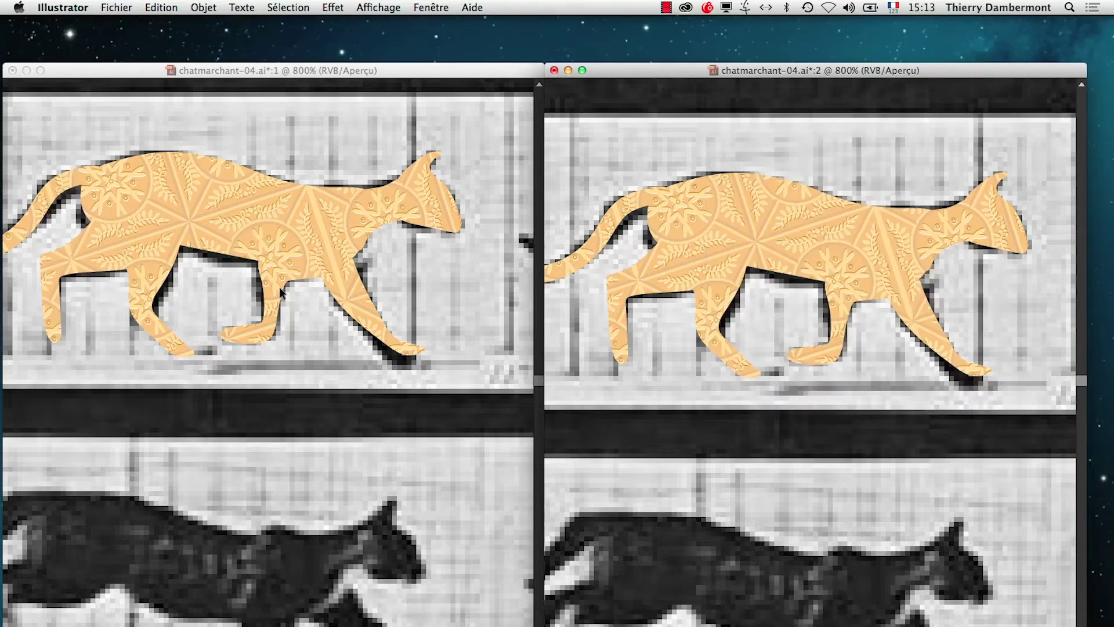
key(Tab)
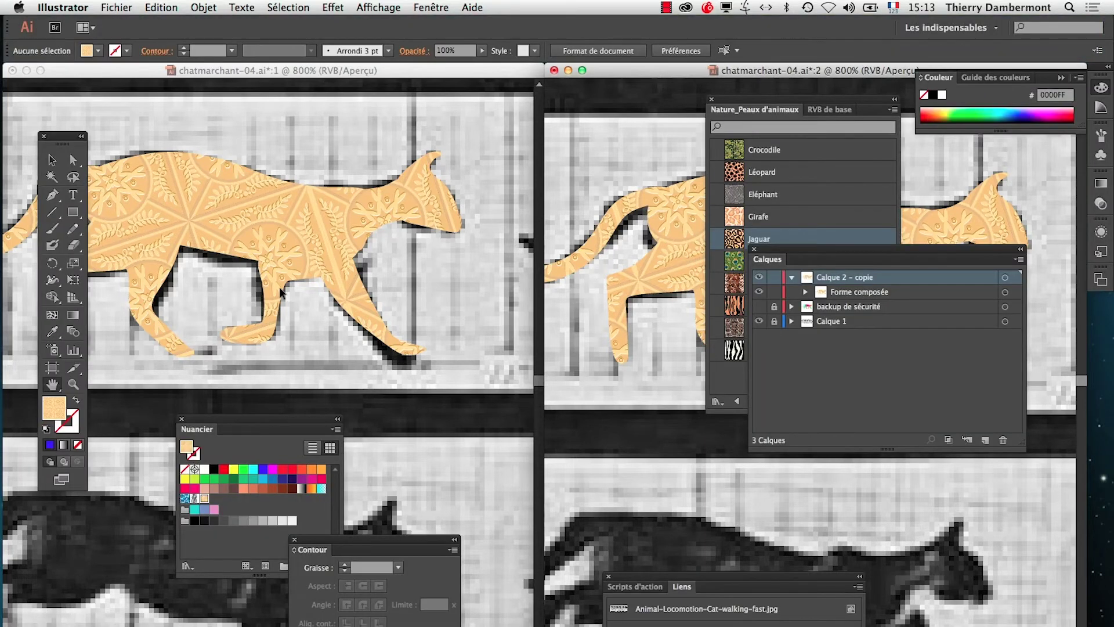
key(shift+Tab)
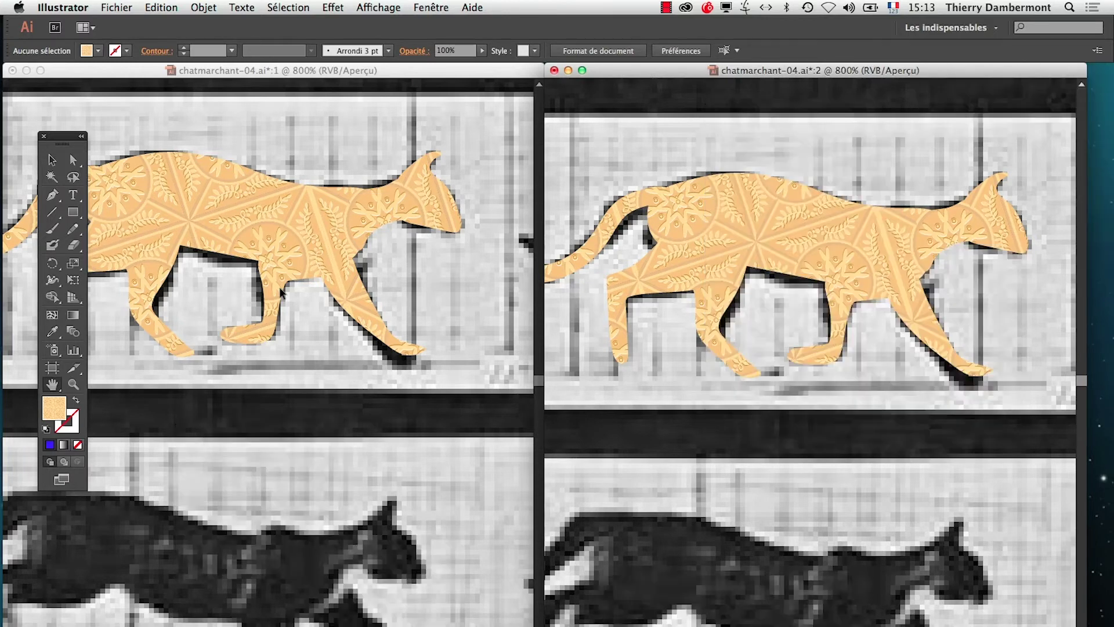
Display the macOS keyboard viewer for the French numeric layout.
click(891, 8)
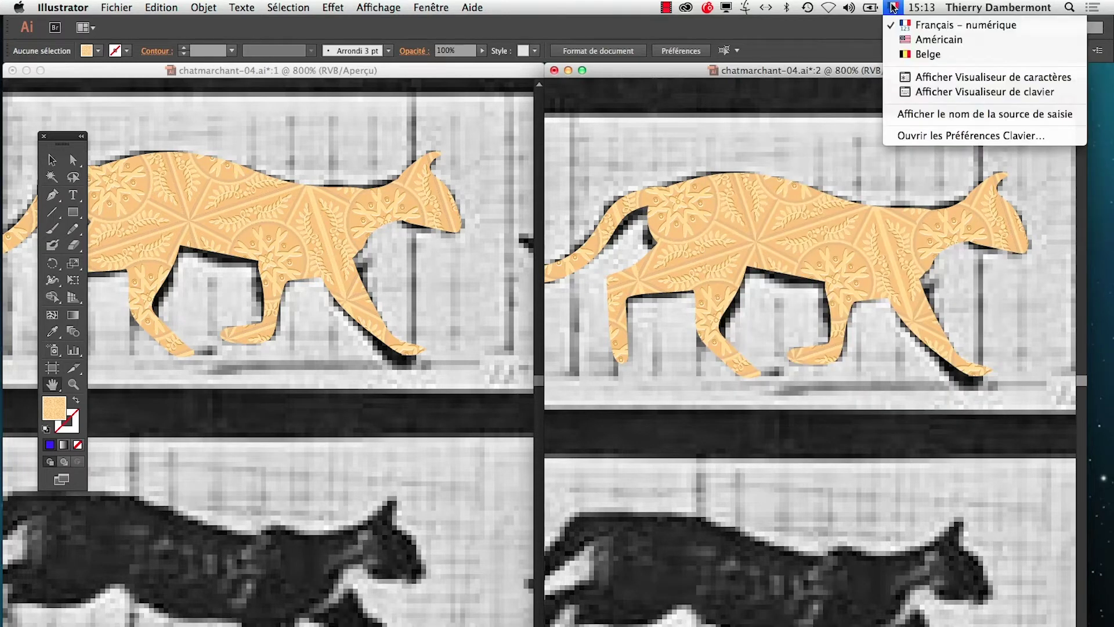
click(915, 87)
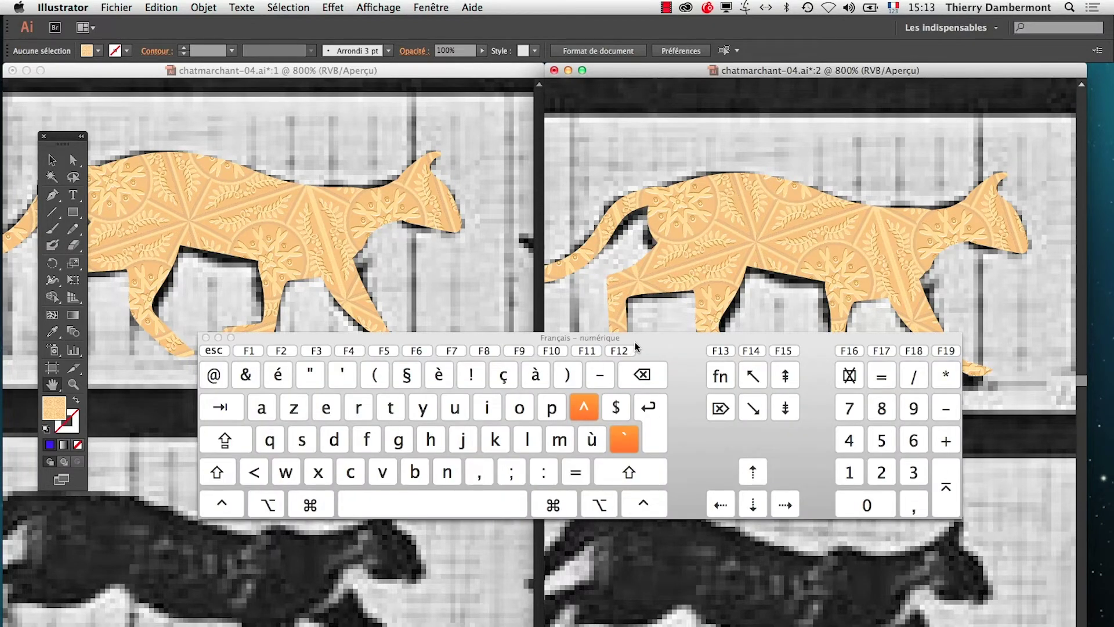
Reposition the keyboard viewer higher over the document windows and close it.
drag(659, 341, 645, 210)
key(alt)
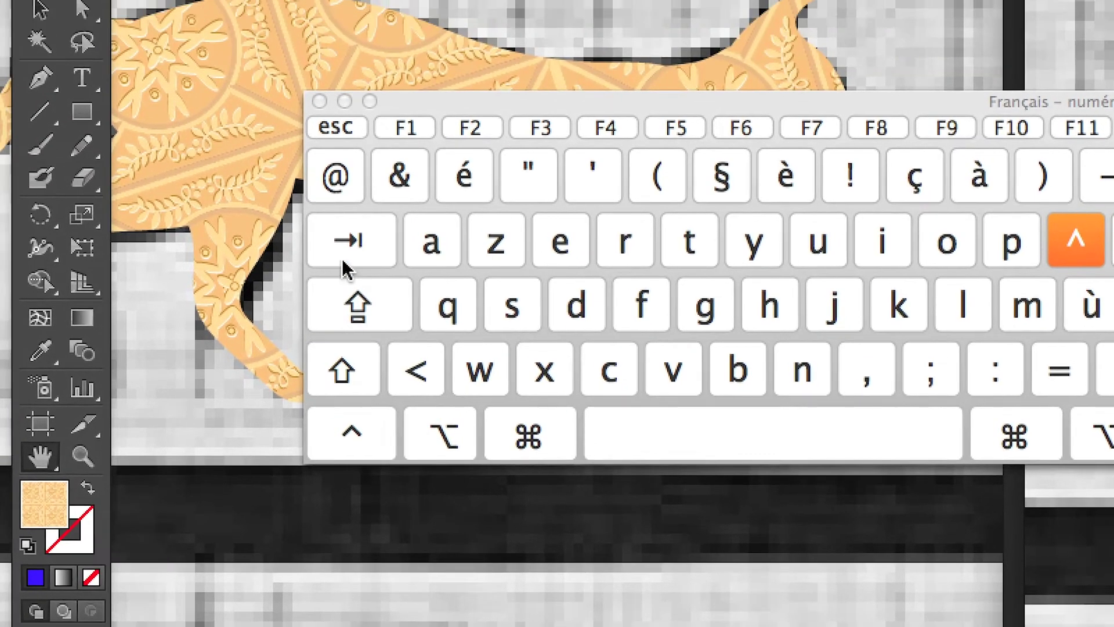
key(alt+super+8)
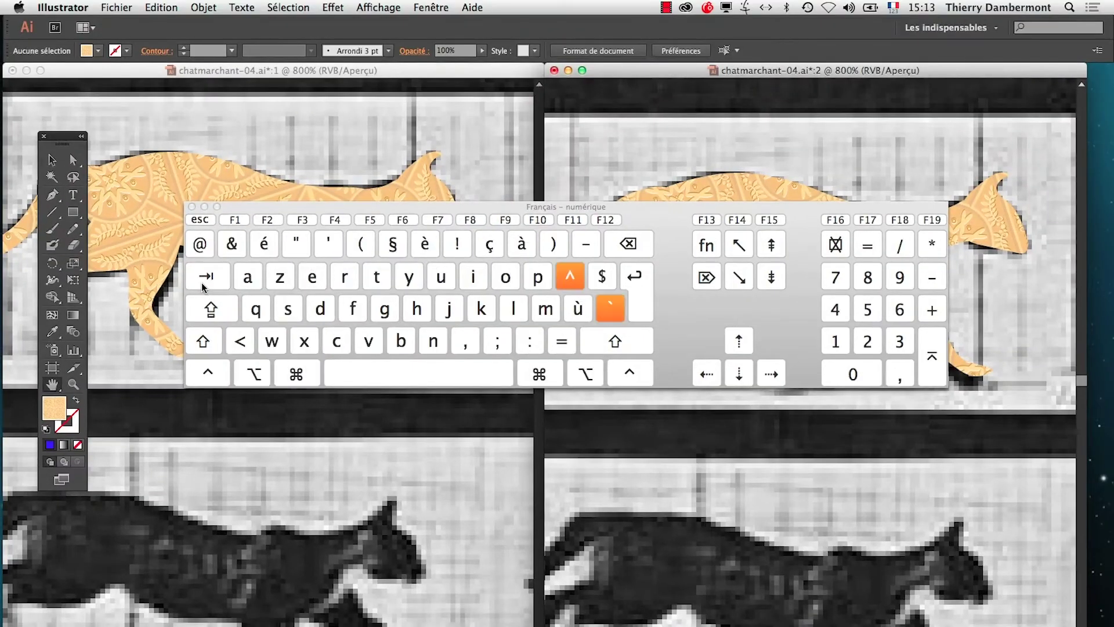
click(192, 206)
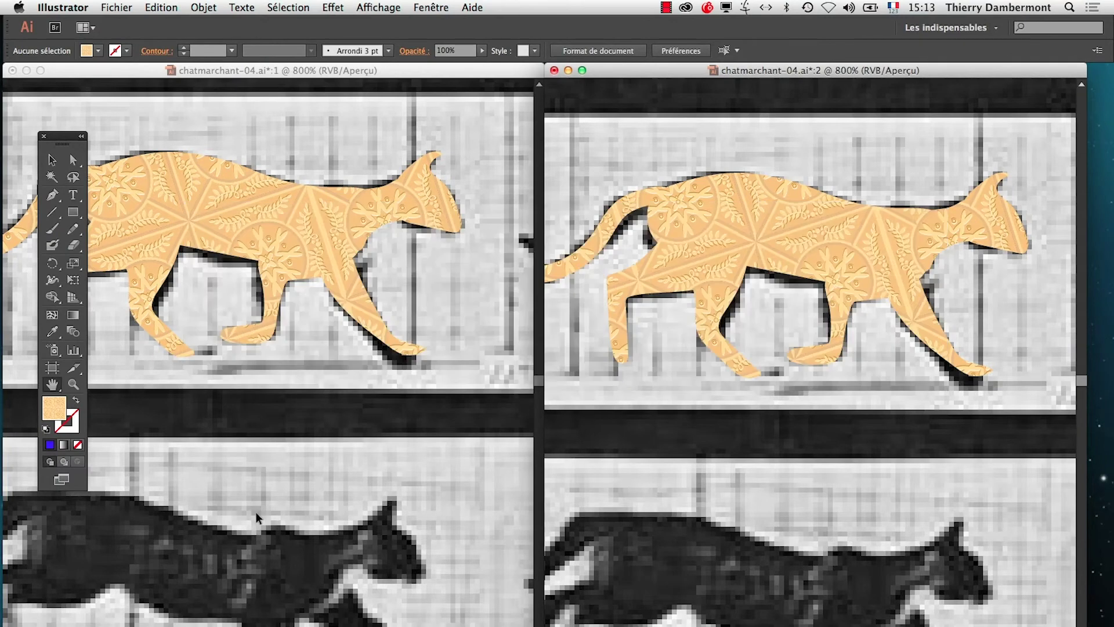
Cycle the whole interface off and on, and toggle only the floating panels, ending with the tools and control bar shown.
key(Tab)
key(Tab)
key(Tab)
key(Tab)
key(Tab)
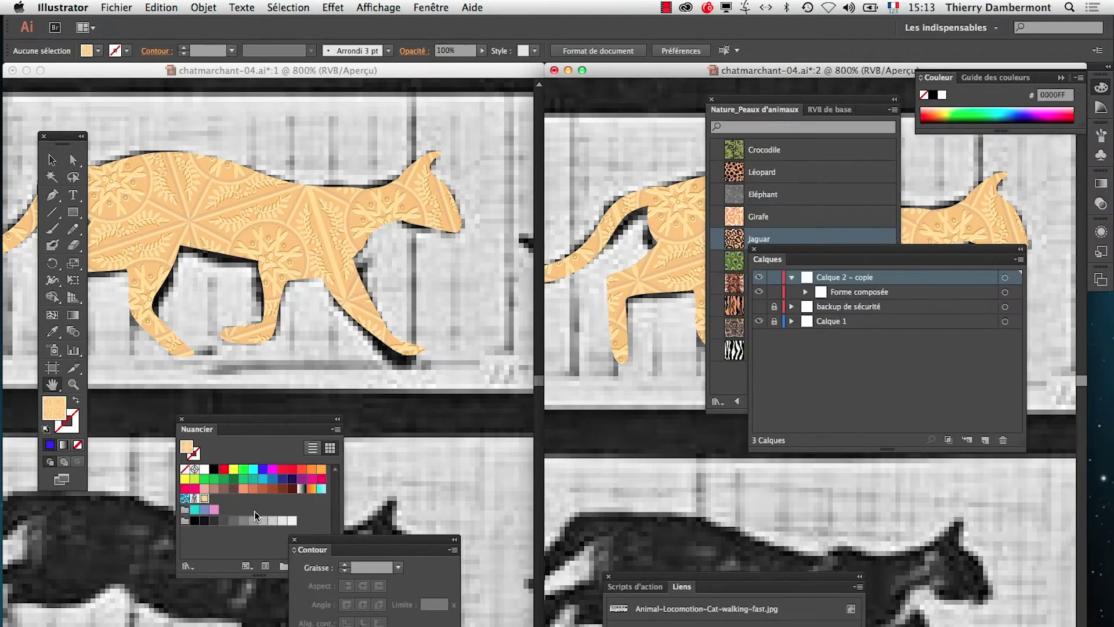
key(Tab)
key(Tab)
key(shift+Tab)
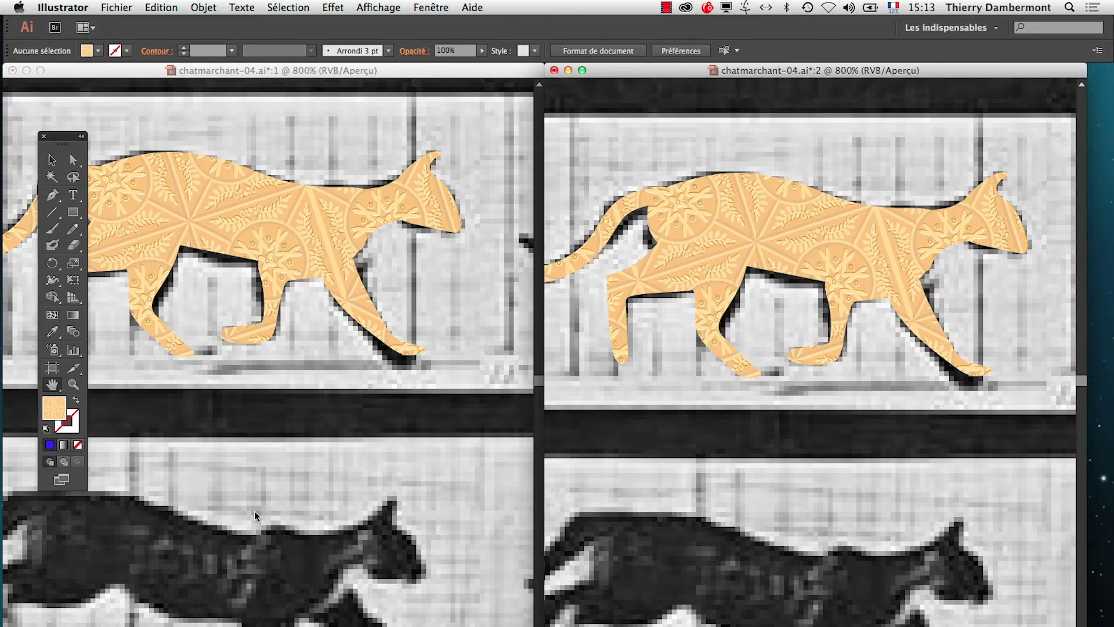
key(shift+Tab)
key(shift+Tab)
Activate the second document window and switch its display to Outline (Contour) mode.
click(300, 74)
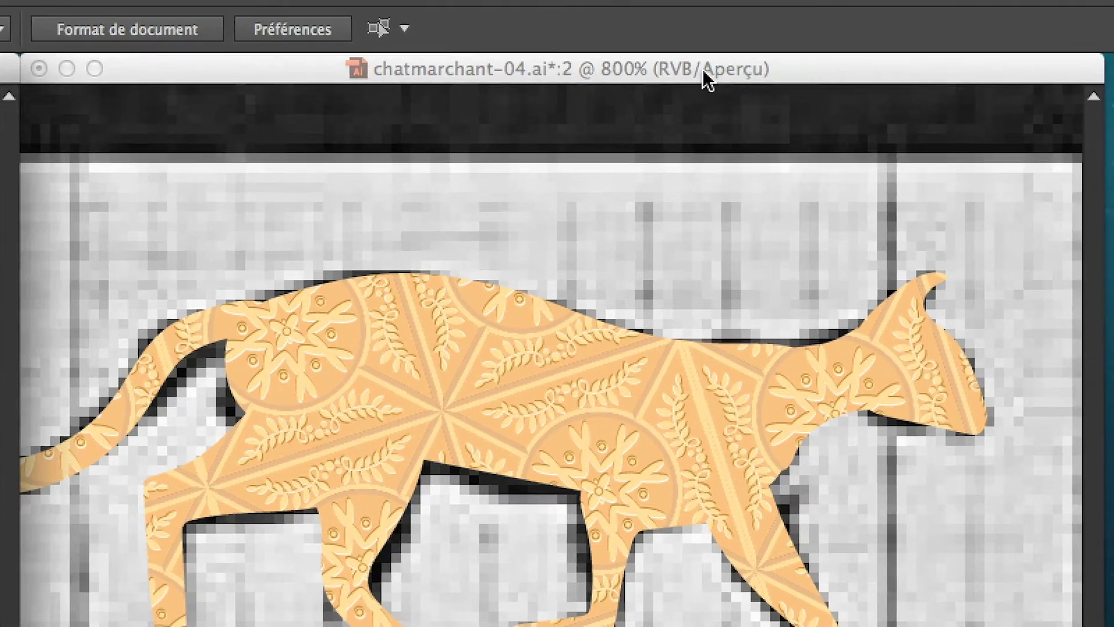
click(705, 70)
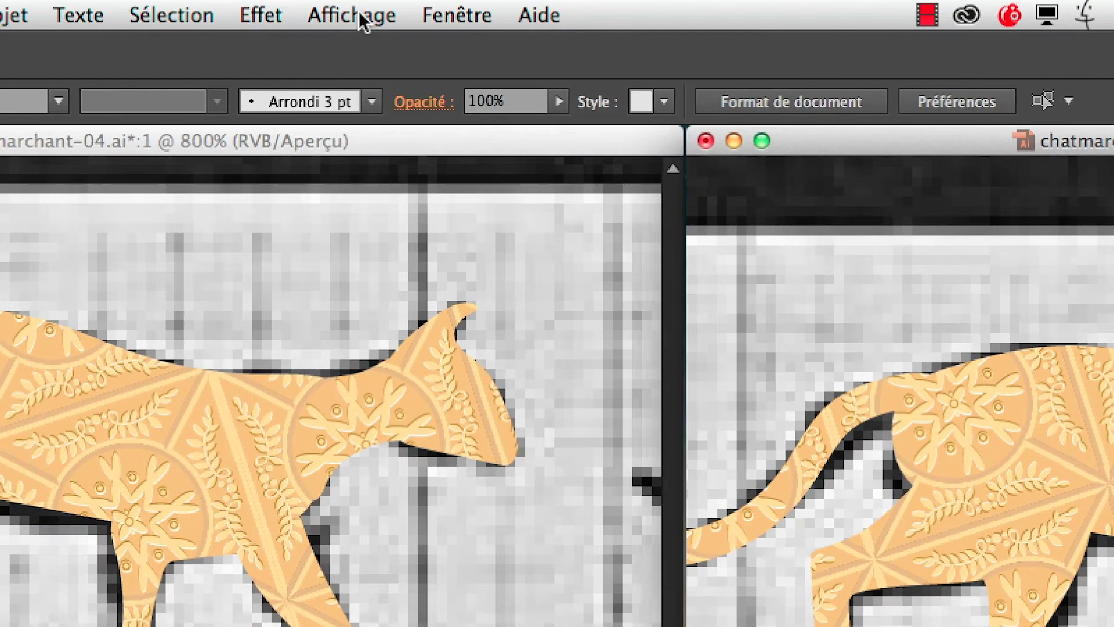
click(359, 16)
click(371, 45)
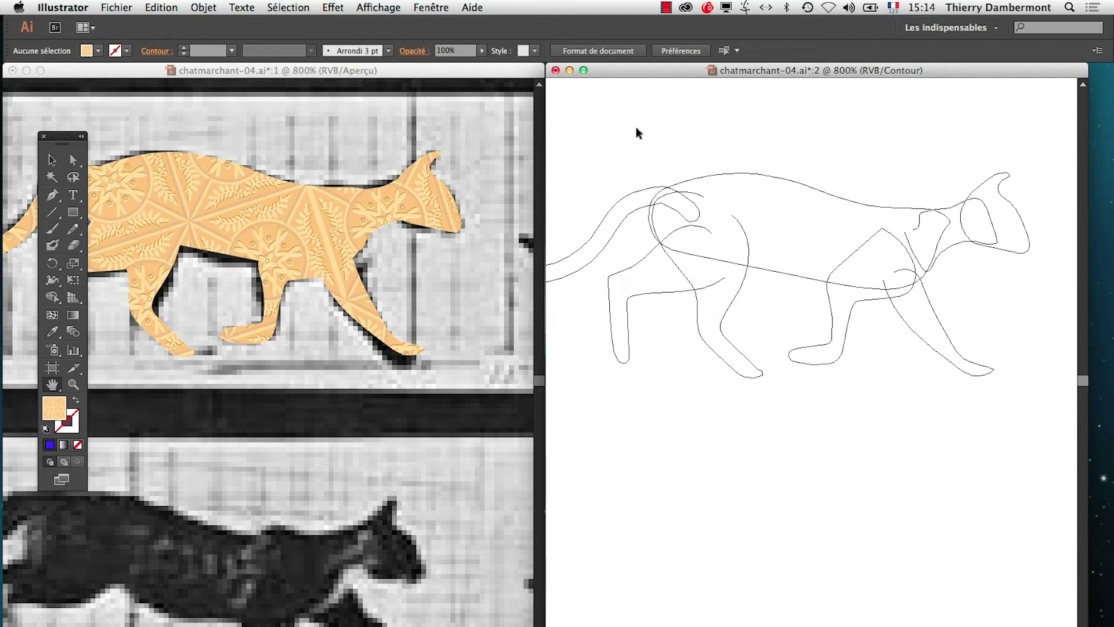
Select the back segment of the cat's body path with the Direct Selection tool and move the tools panel over the outline window.
drag(40, 144, 17, 99)
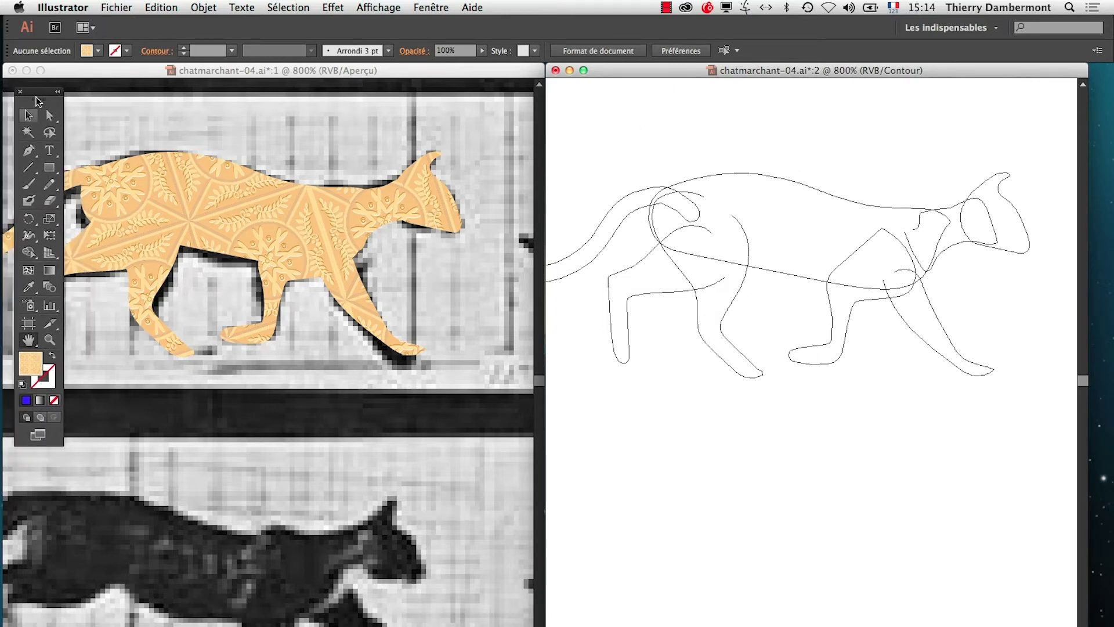
click(29, 116)
click(49, 115)
click(858, 208)
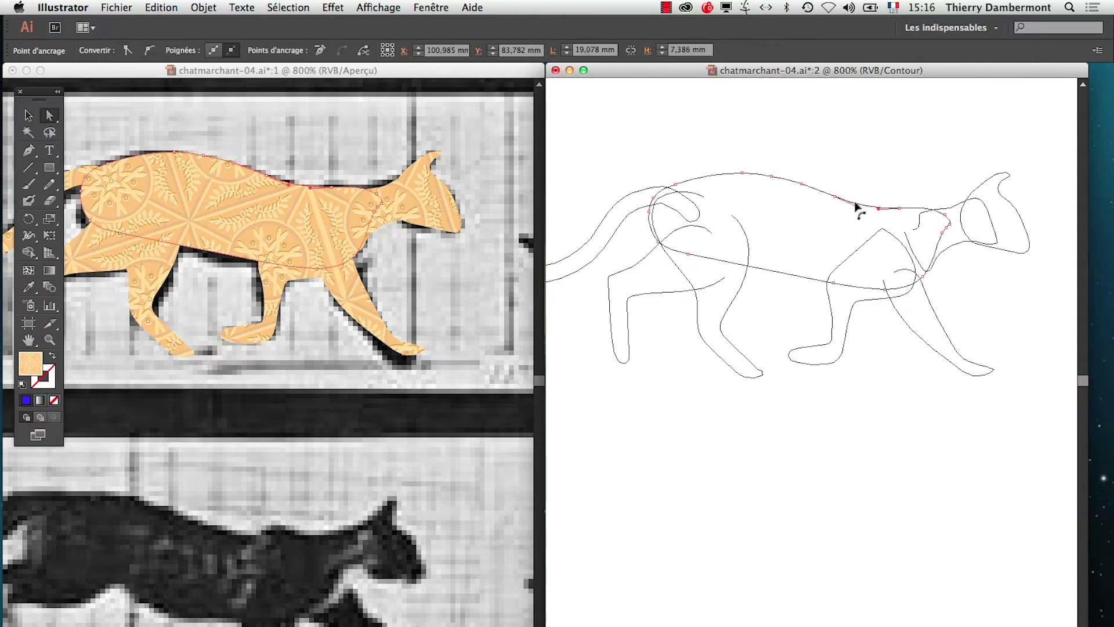
drag(51, 92, 610, 138)
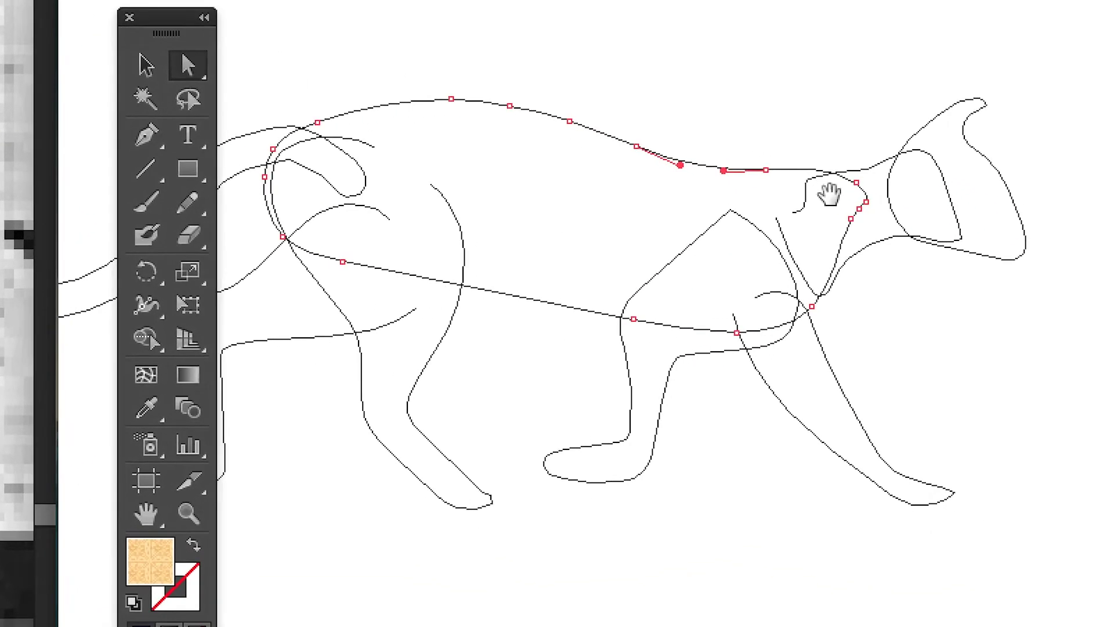
Move the forehead anchor point of the head path outward in the outline window at 3200%, undoing the first attempt.
drag(830, 194, 453, 167)
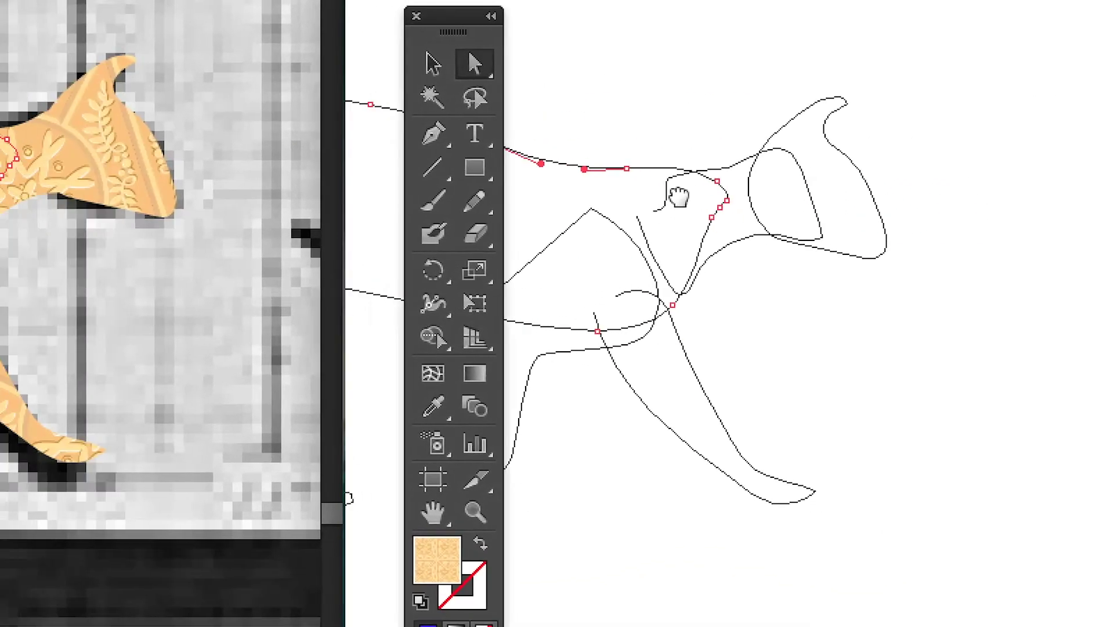
key(ctrl+space)
click(569, 231)
click(722, 324)
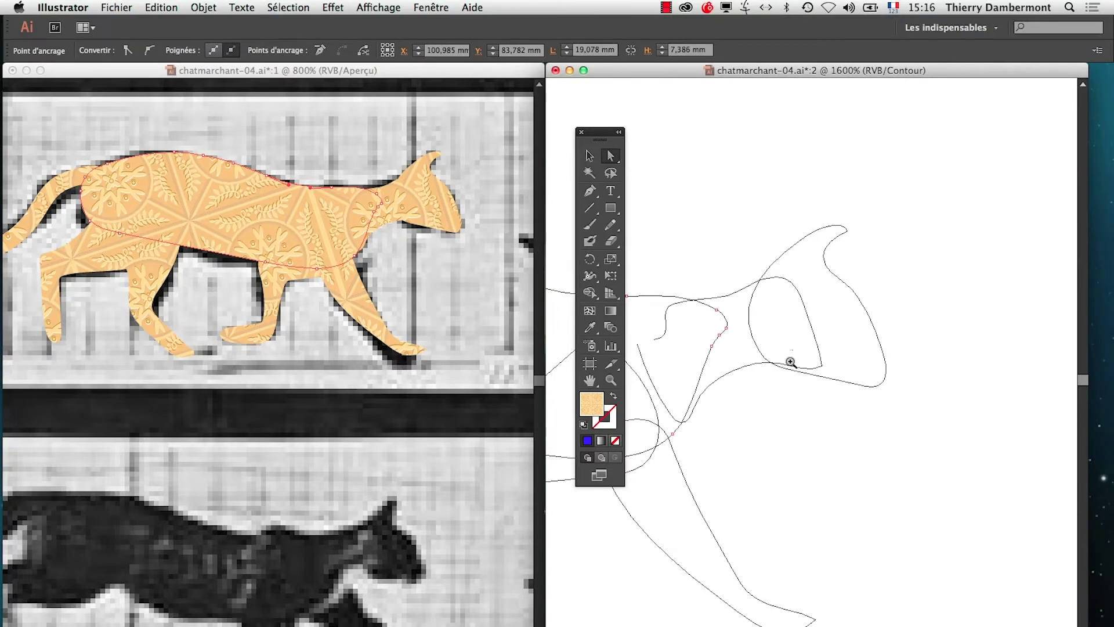
click(792, 361)
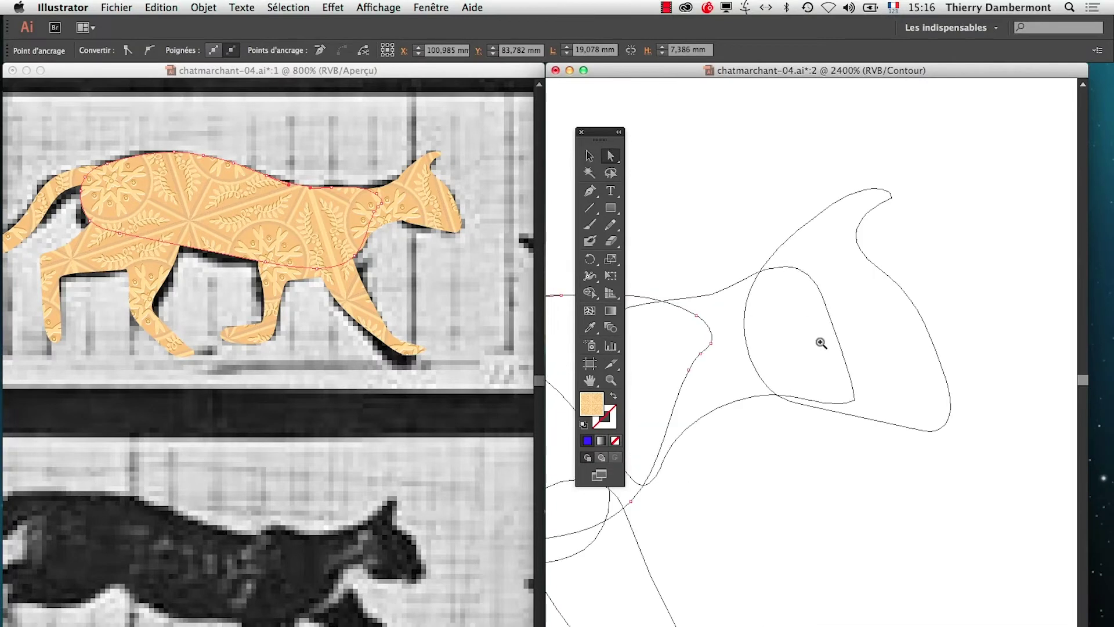
click(817, 341)
drag(816, 343, 739, 227)
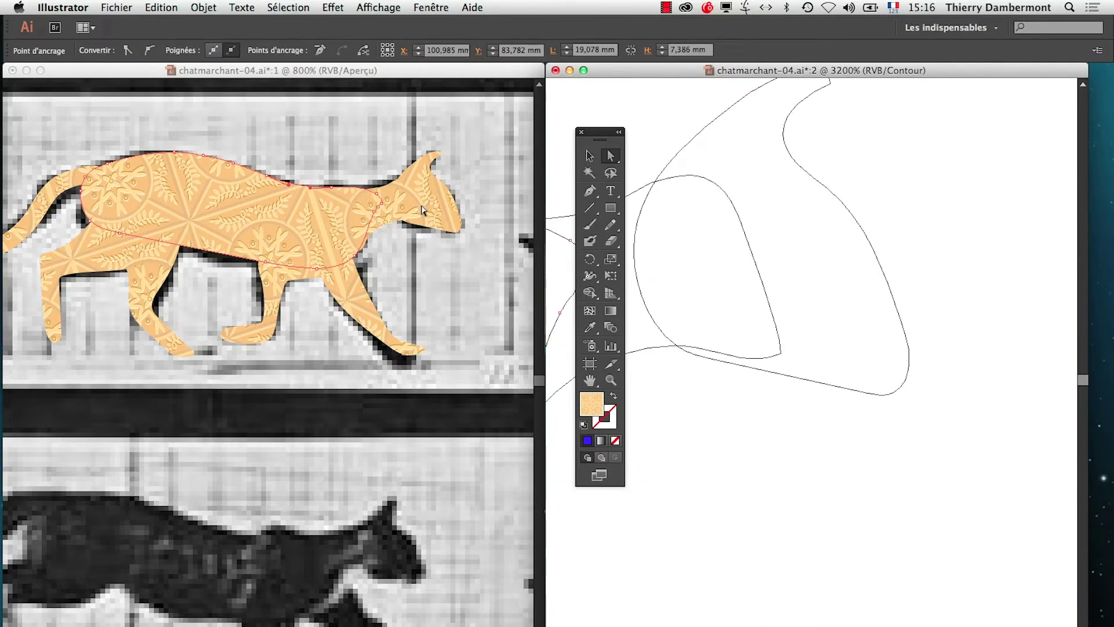
click(821, 193)
drag(827, 191, 829, 237)
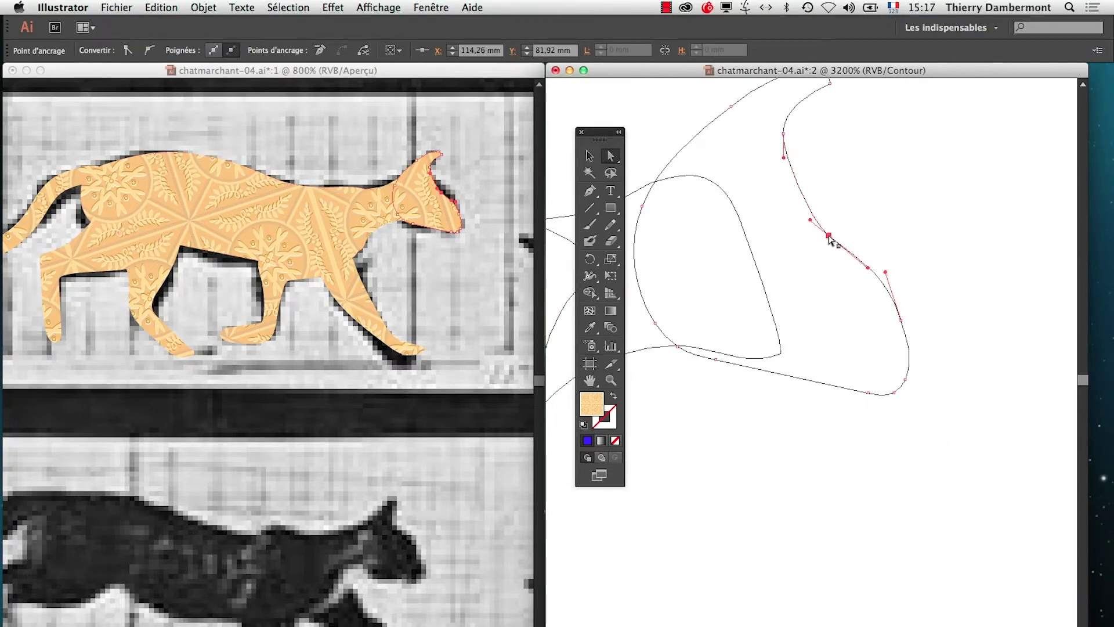
key(cmd+z)
drag(835, 194, 864, 218)
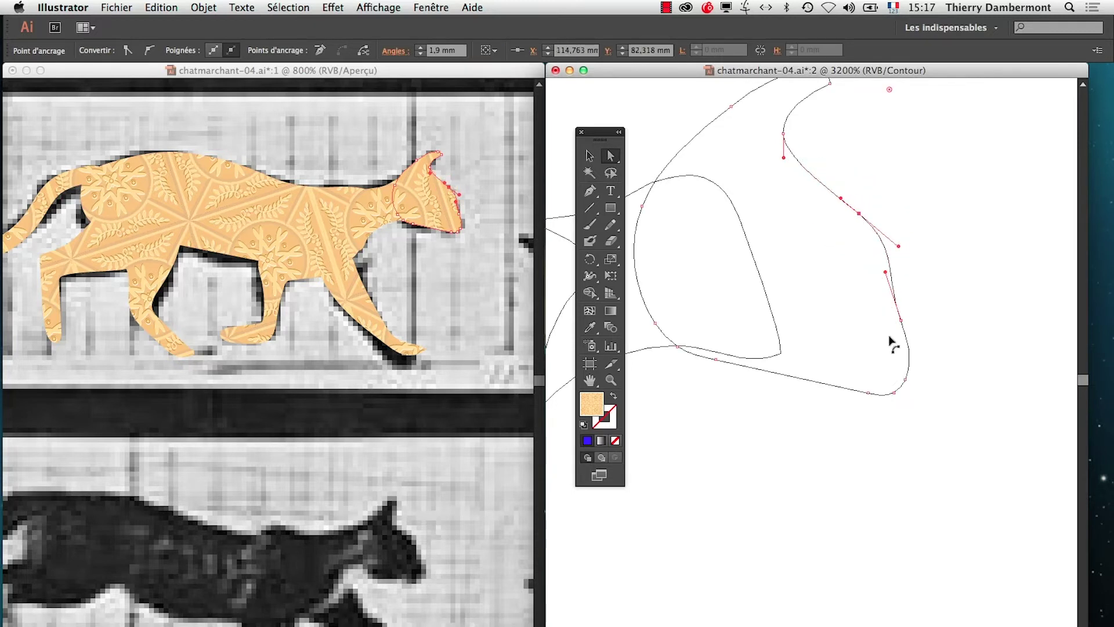
Reshape the cat's muzzle by moving its anchor points to form a protruding nose with a notch beneath it.
drag(889, 337, 907, 391)
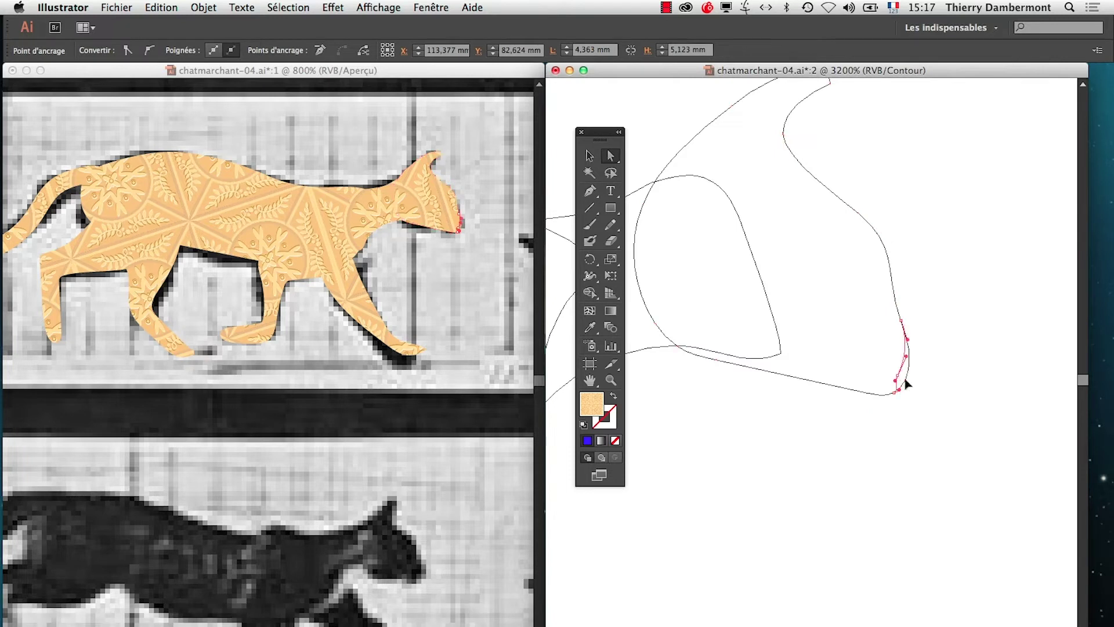
click(902, 319)
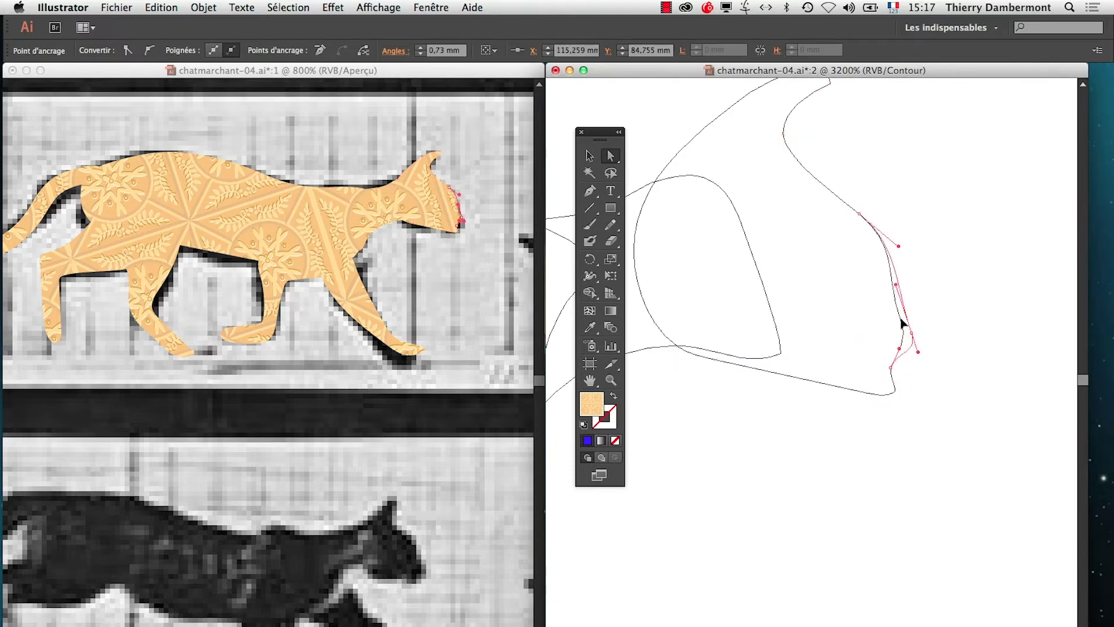
drag(901, 322, 906, 327)
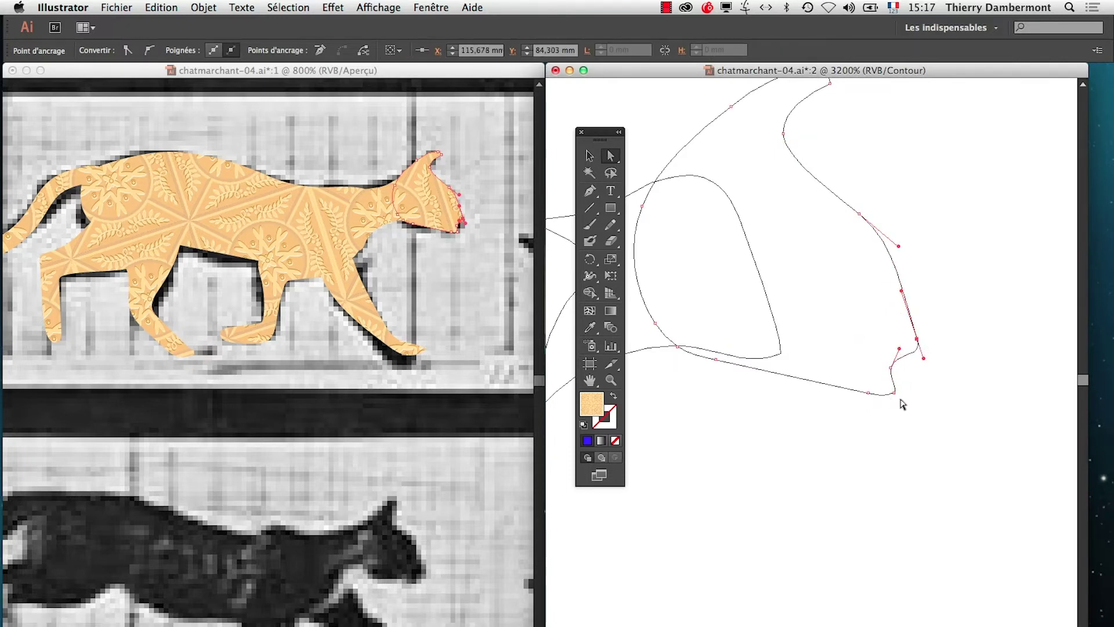
click(906, 438)
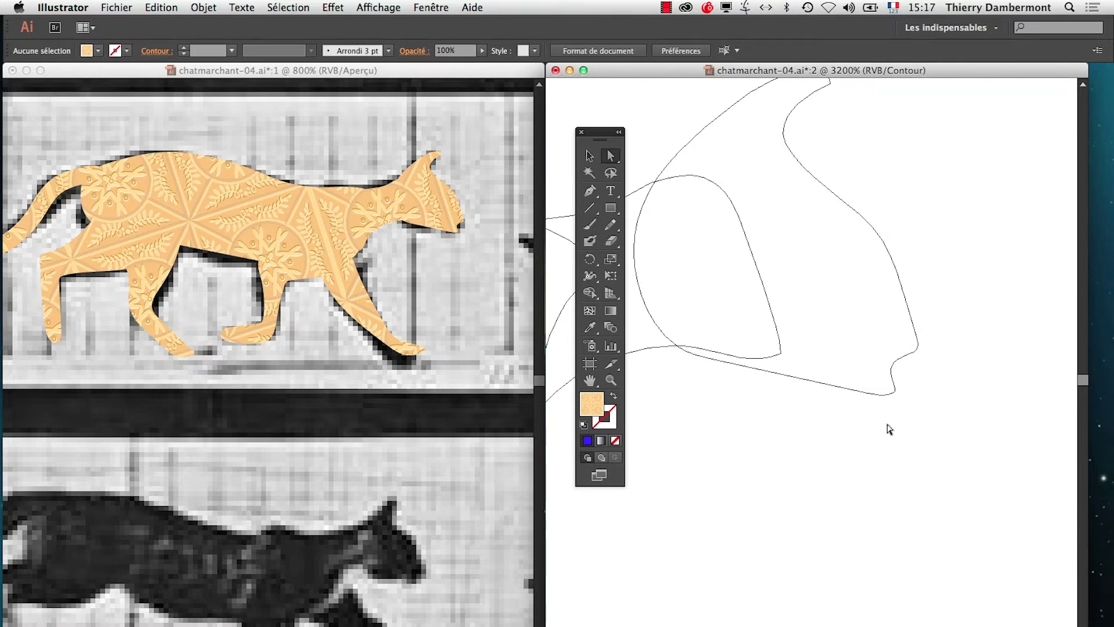
click(907, 297)
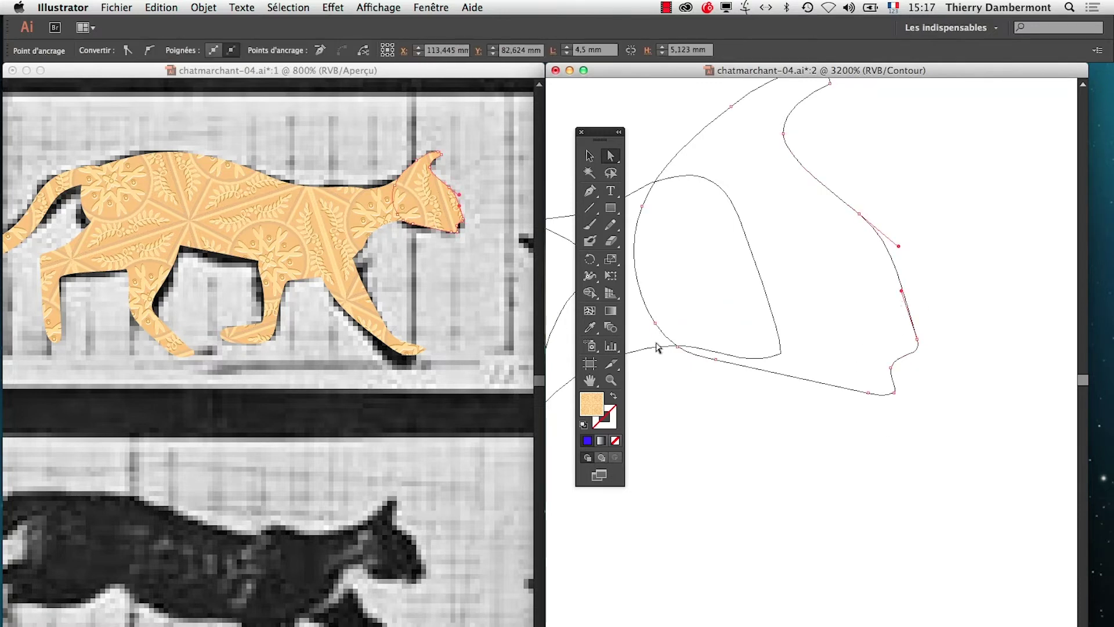
Adjust the anchor points under the jaw where the neck and head paths meet.
click(728, 350)
drag(729, 352, 729, 360)
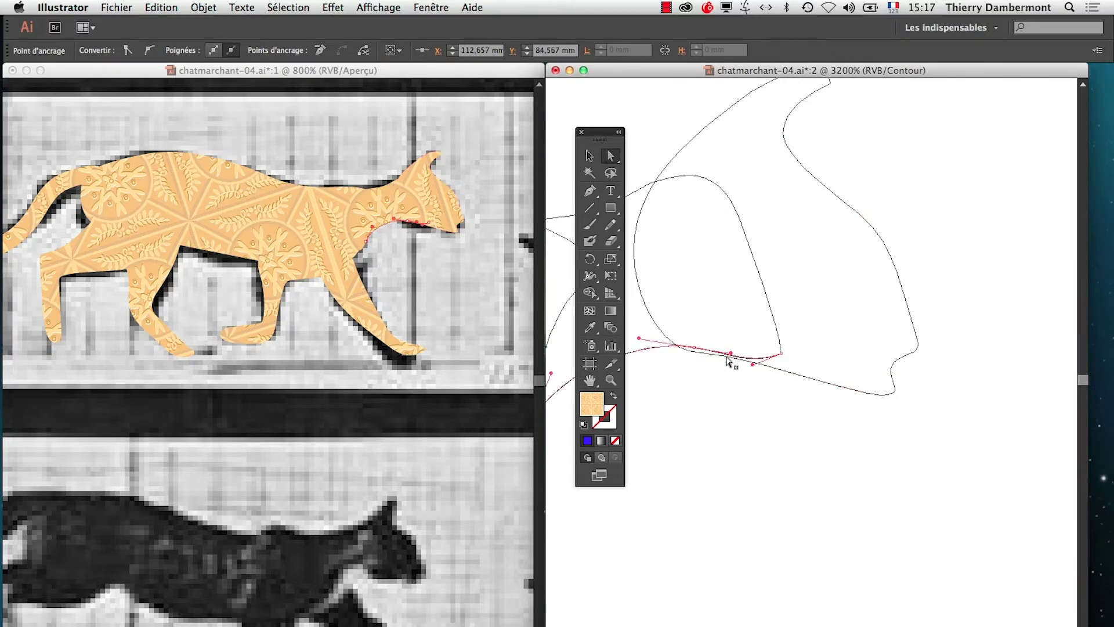
click(729, 355)
Frame the cat's head at 2400% in the preview window and move the tools panel to the edge of the outline window.
click(393, 222)
click(394, 222)
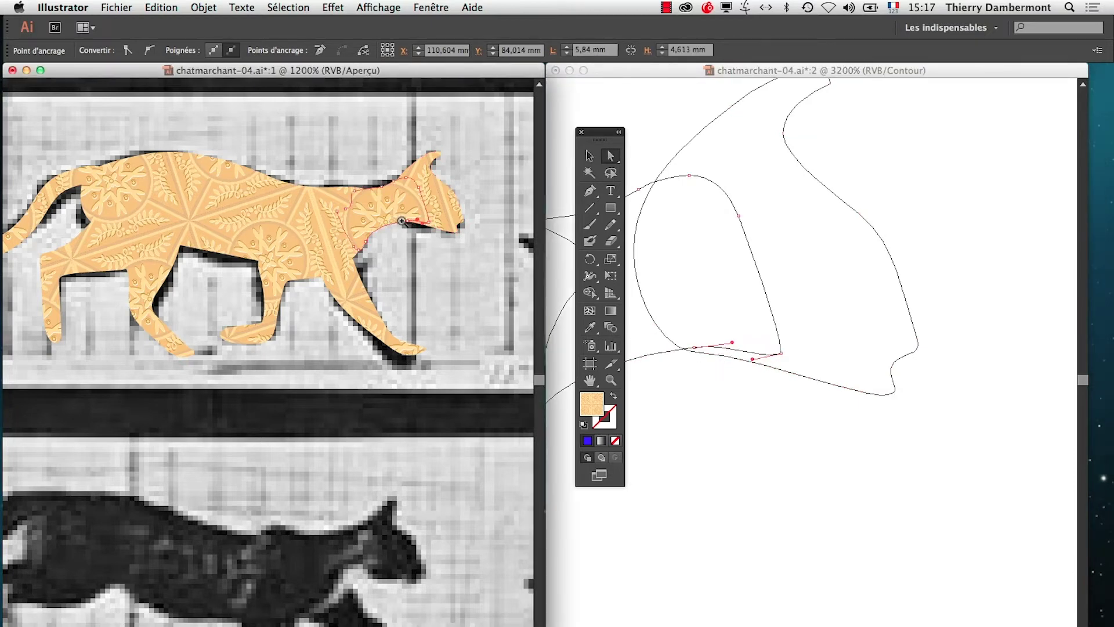
click(255, 346)
click(222, 363)
scroll(221, 365, down, 5)
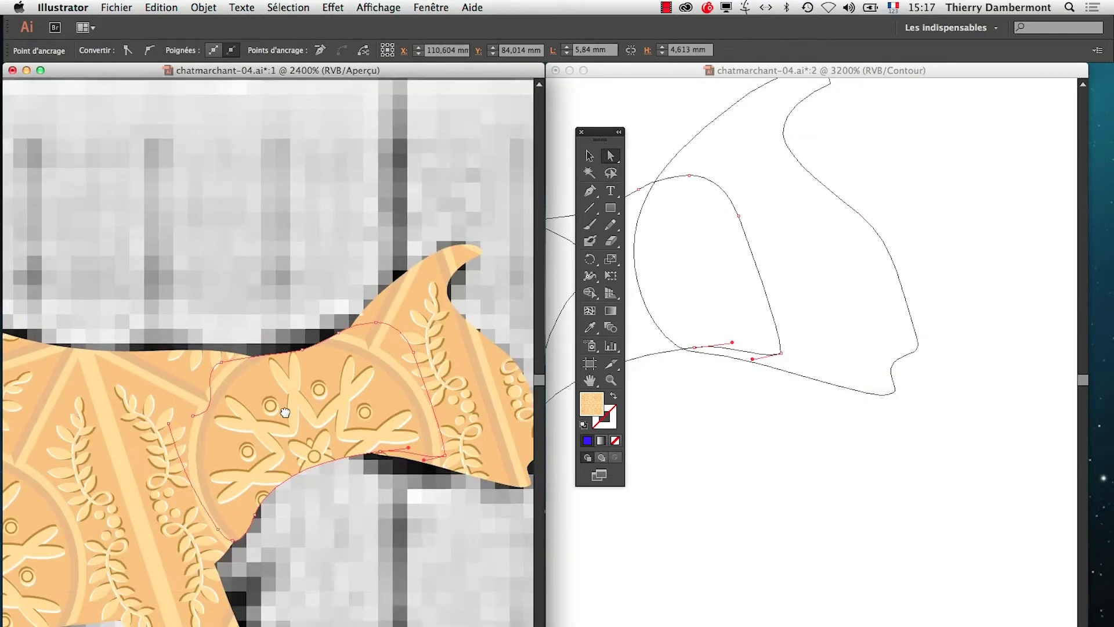
click(609, 79)
drag(603, 134, 597, 133)
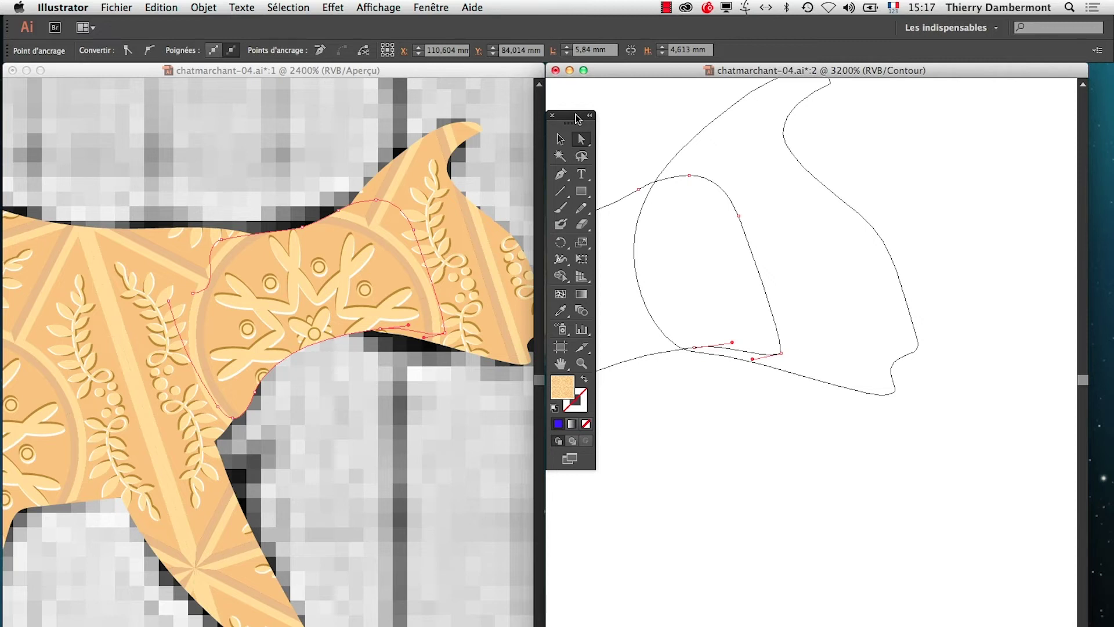
click(415, 69)
scroll(447, 220, right, 3)
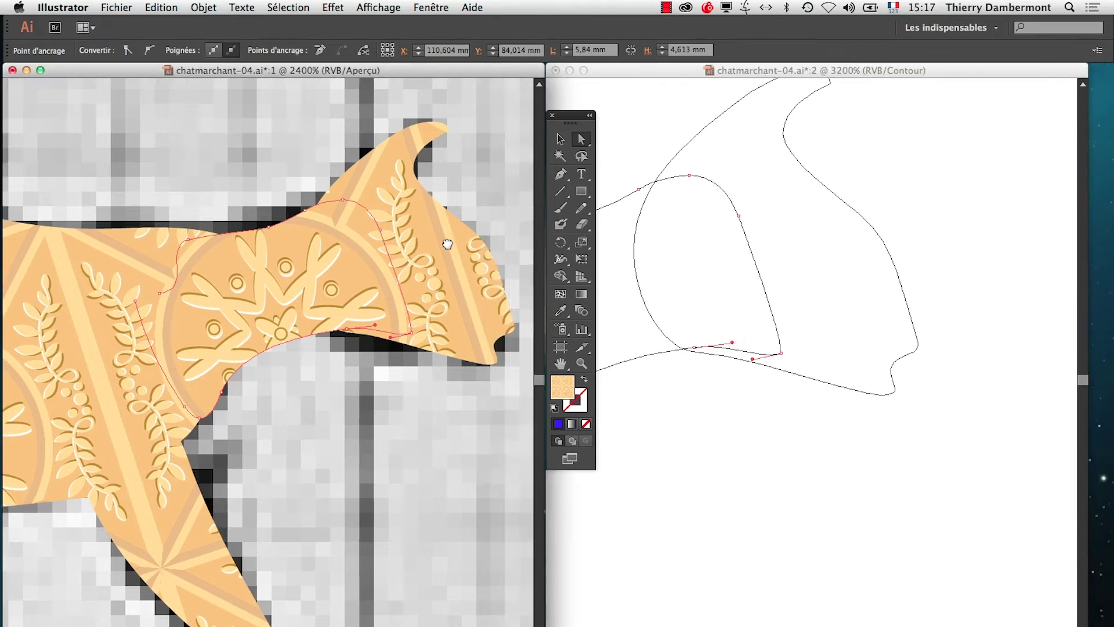
drag(409, 290, 438, 295)
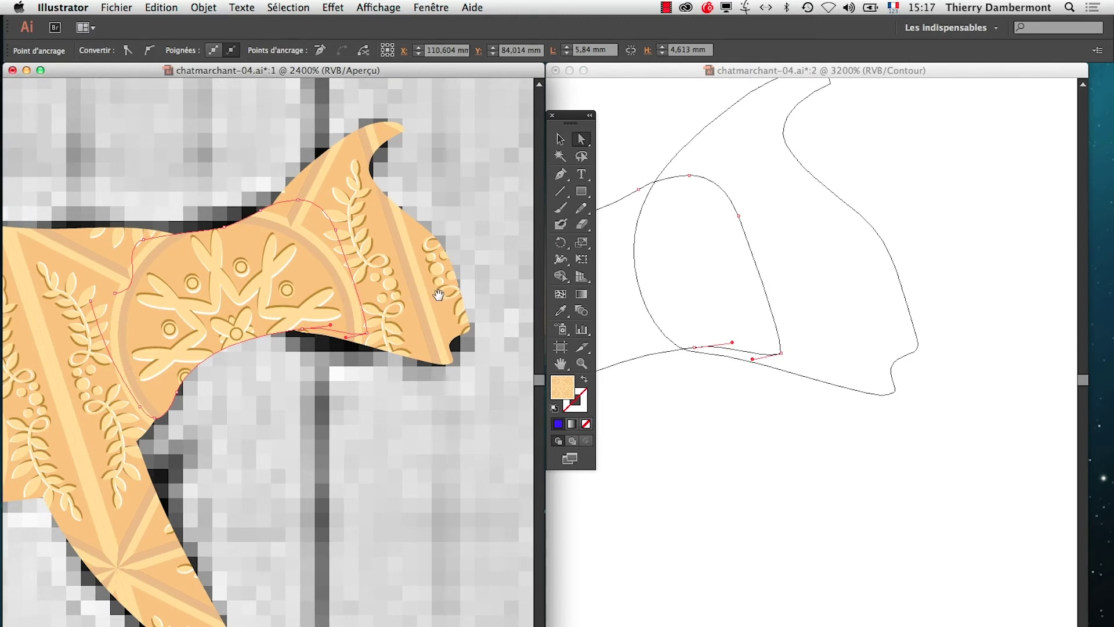
Round off the muzzle by pulling the nose anchor point inward and moving the mouth anchor point outward near the chin.
click(913, 353)
click(915, 360)
click(914, 361)
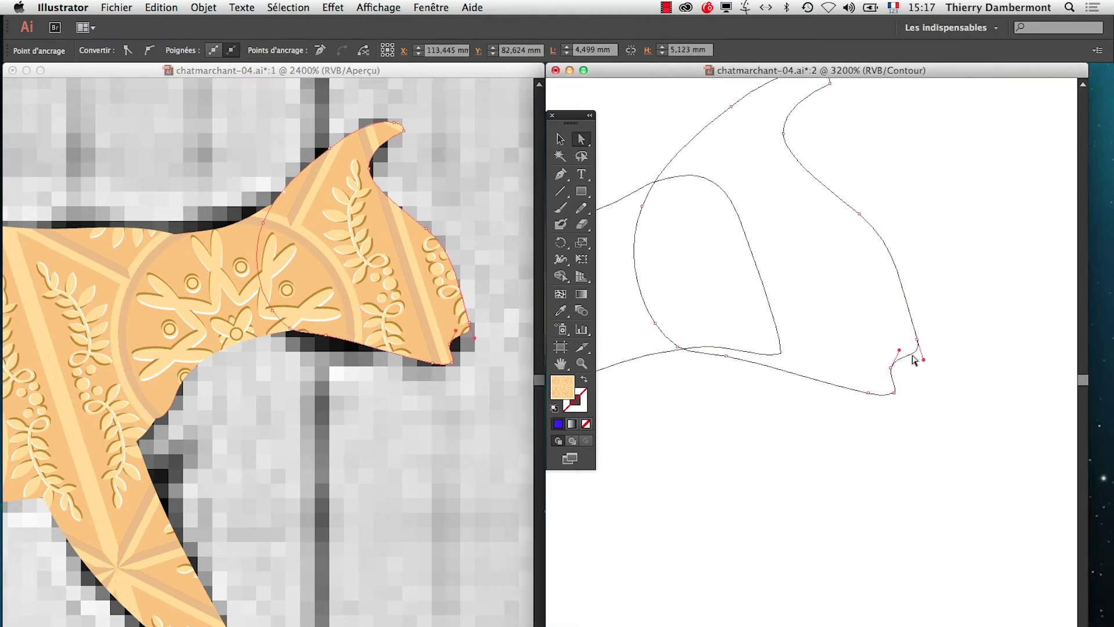
click(921, 361)
click(909, 349)
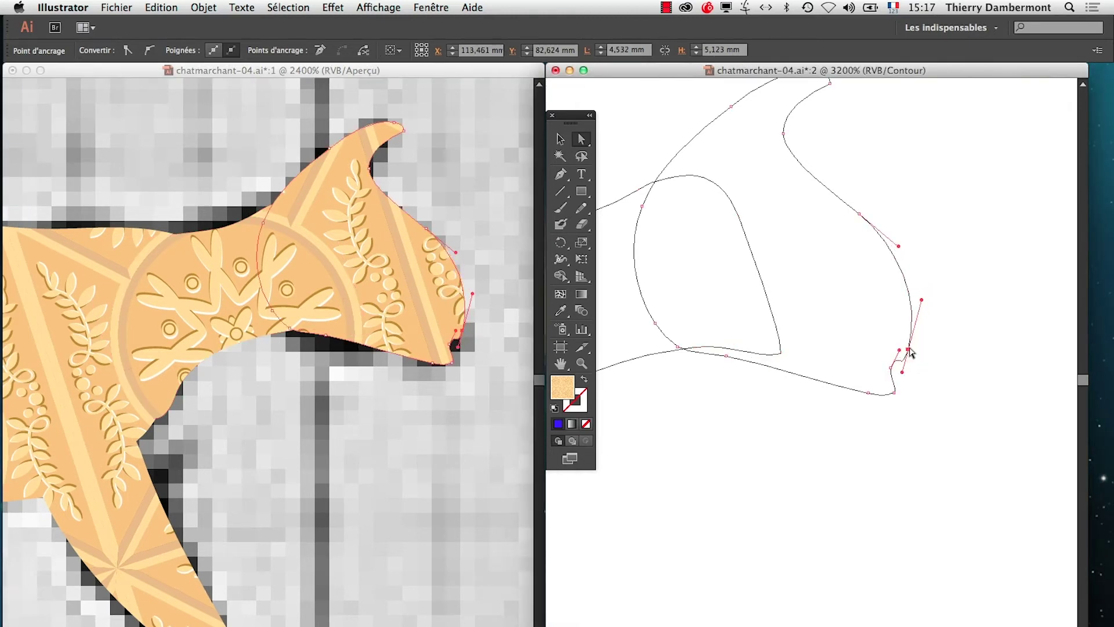
drag(894, 368, 908, 378)
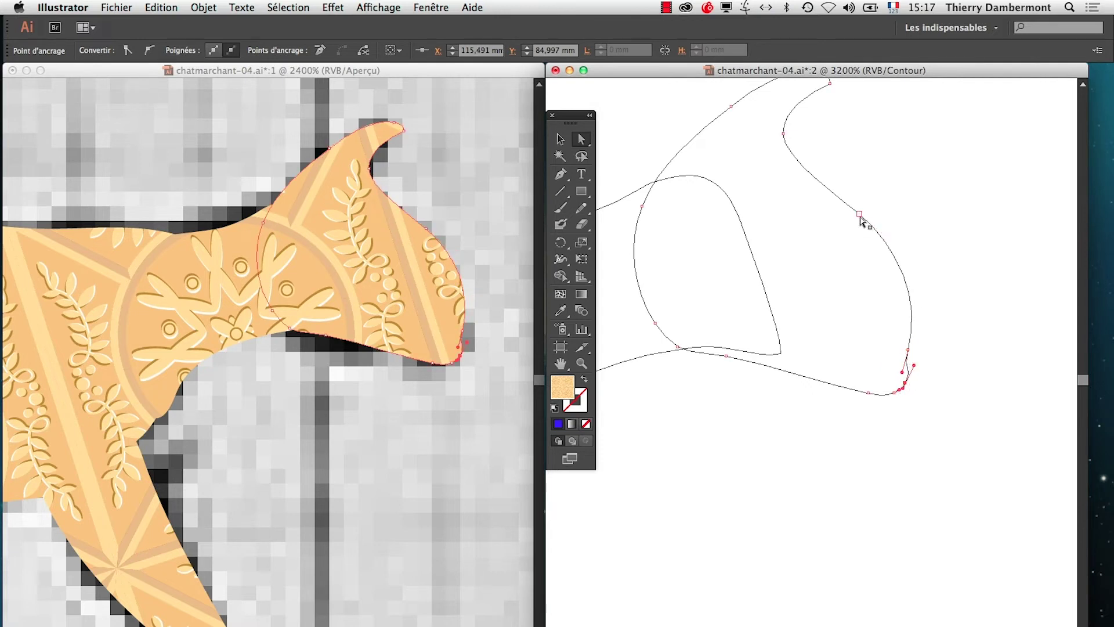
Straighten the cat's facial profile by raising the forehead anchor and adjusting the nose handle, and select the jaw's underside segment.
drag(859, 214, 857, 198)
drag(921, 301, 903, 306)
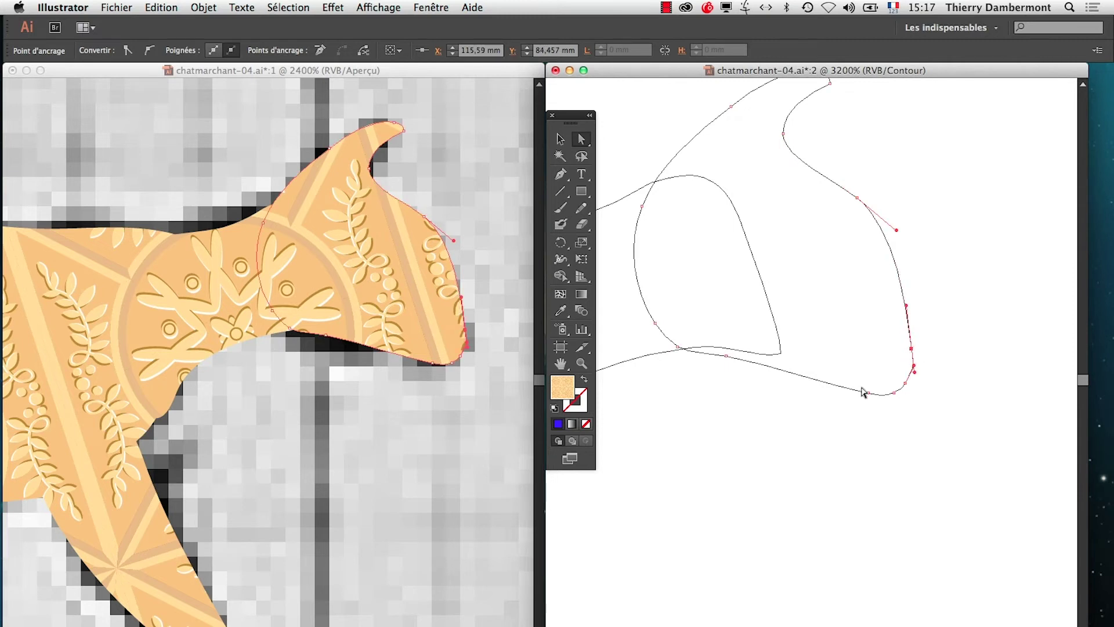
click(806, 552)
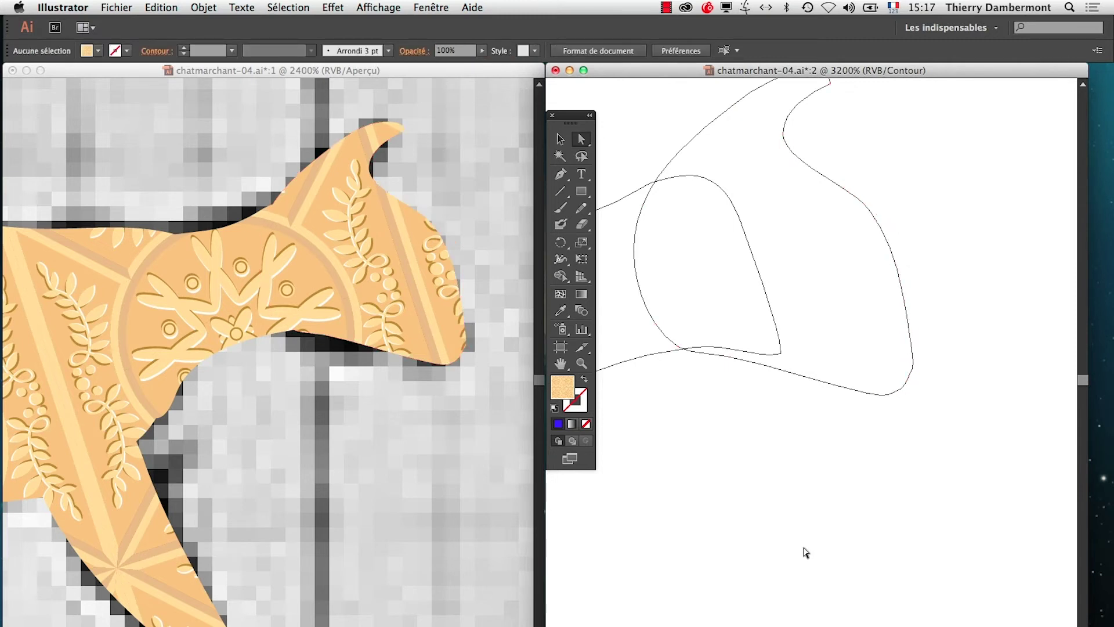
click(837, 387)
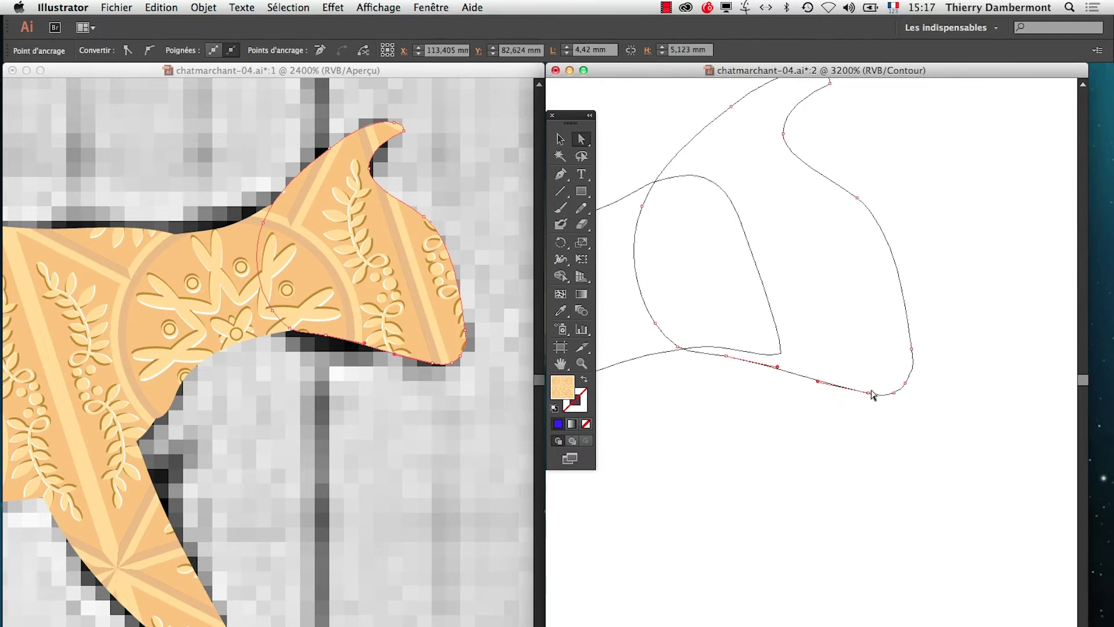
key(super+minus)
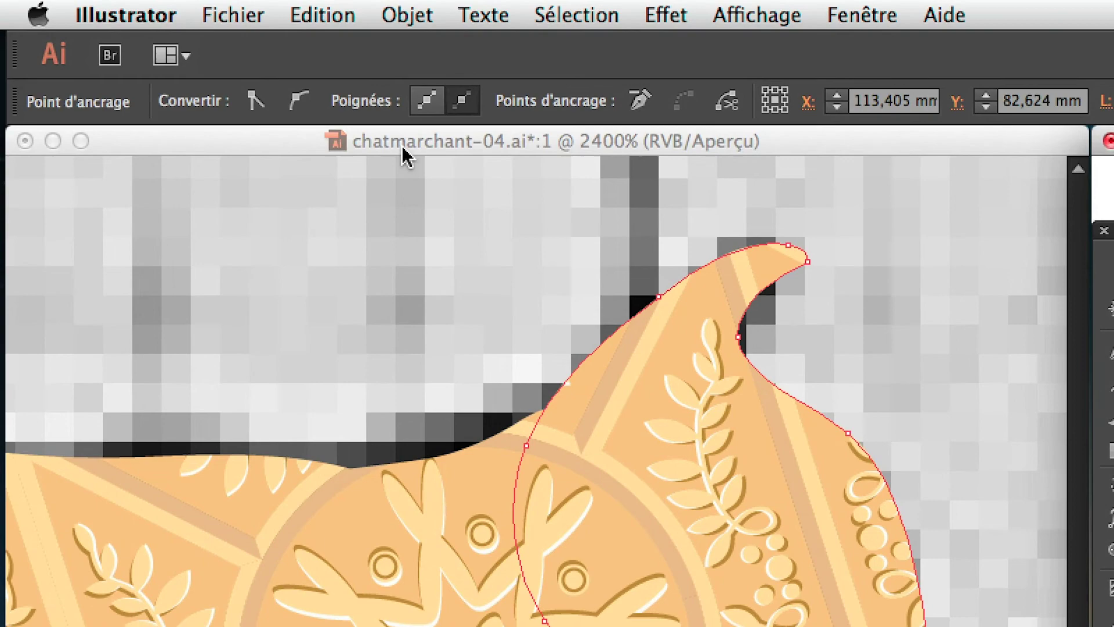
Hide the selection edges in the preview window.
click(403, 149)
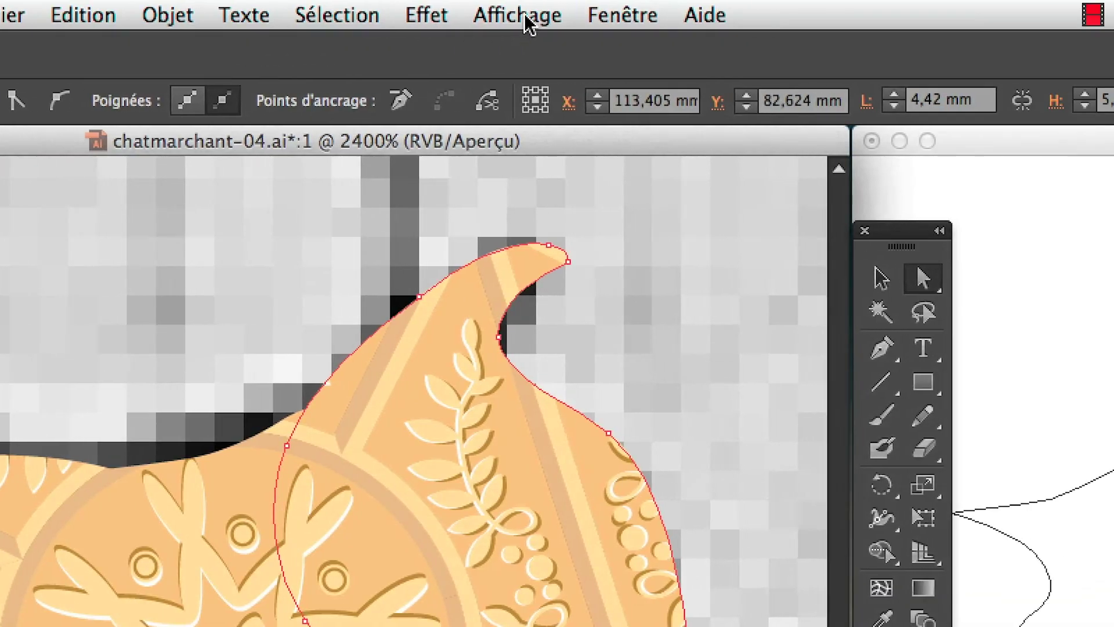
click(612, 15)
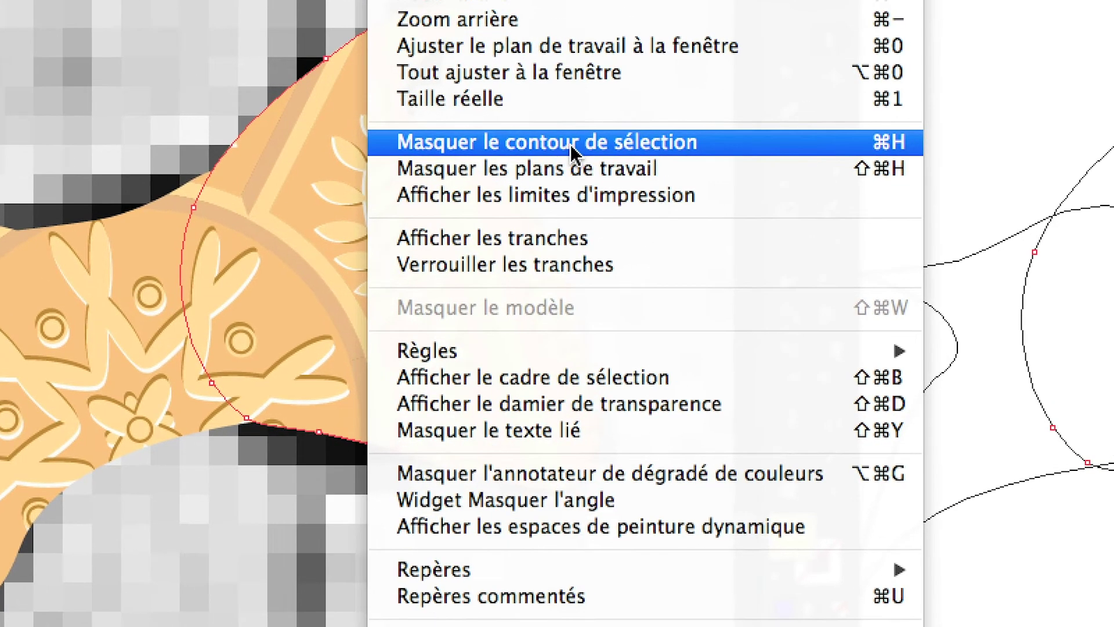
click(571, 148)
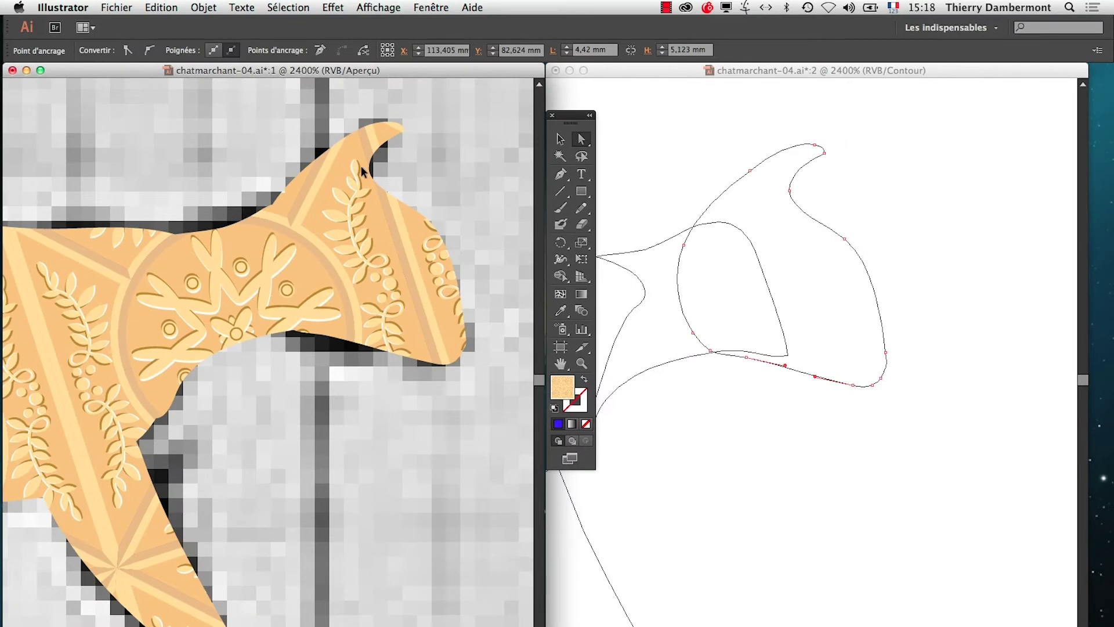
Reshape the cat's ear in the outline window by moving its front base anchor and its tip anchors, and select the forehead anchor.
click(816, 154)
drag(751, 173, 811, 205)
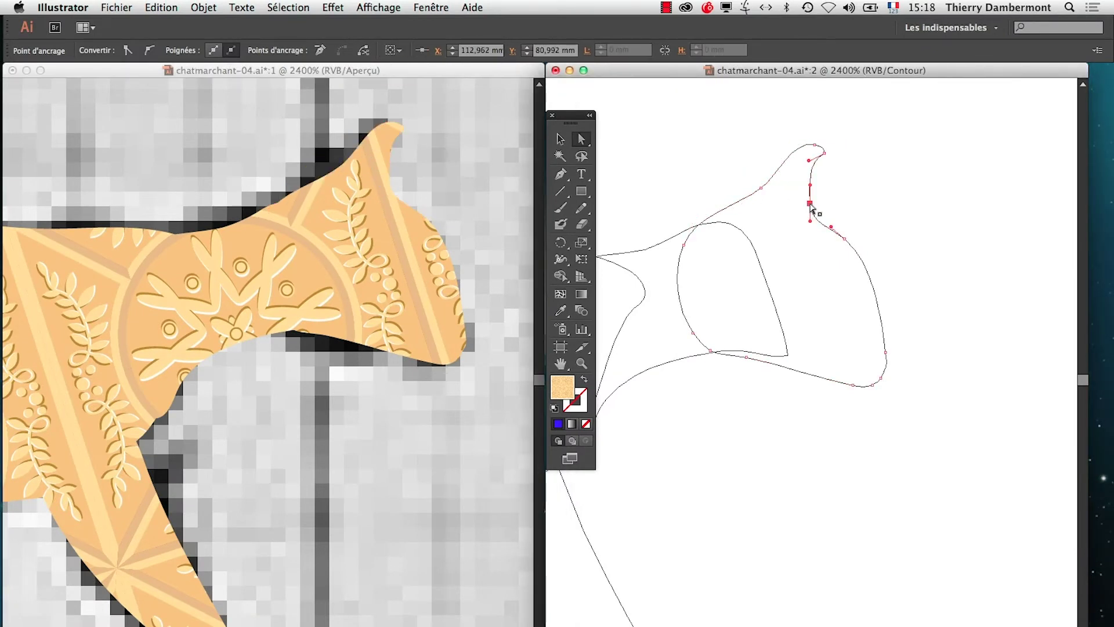
drag(824, 153, 816, 149)
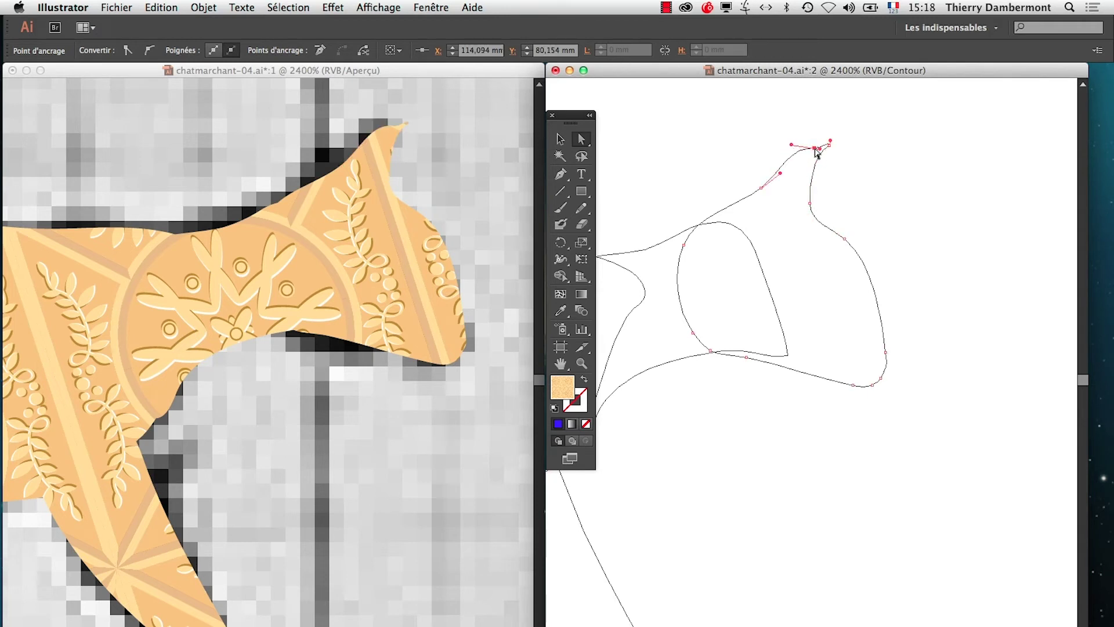
click(845, 238)
Try twice to redraw the cat's face from forehead to chin with the Pencil tool, undoing each attempt.
click(581, 209)
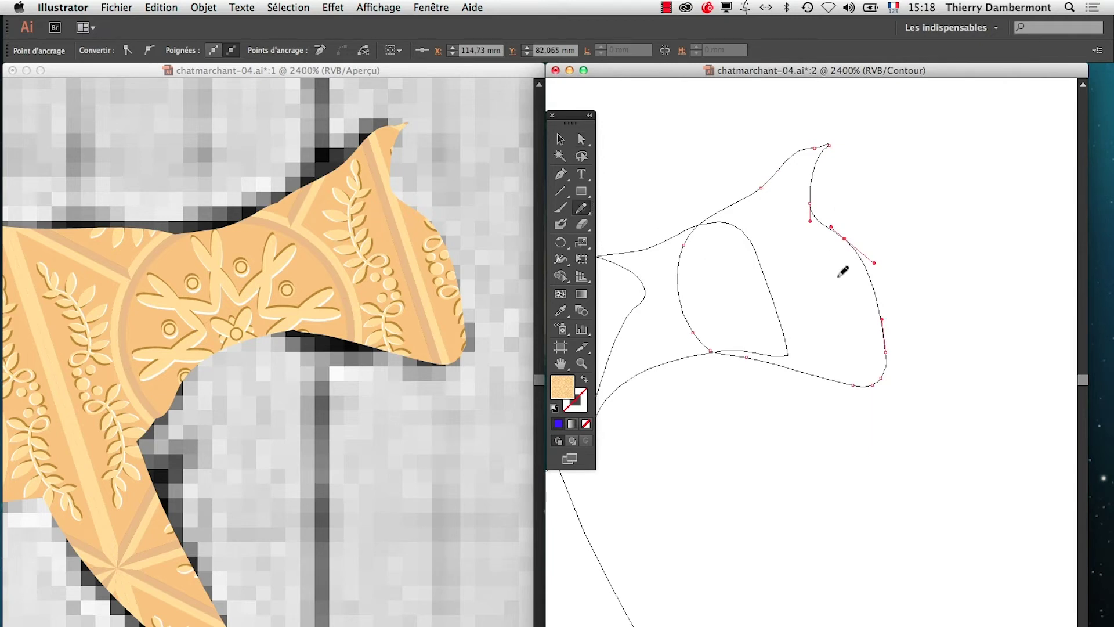
mouse_move(838, 233)
mouse_down()
mouse_move(897, 287)
mouse_move(873, 372)
mouse_up()
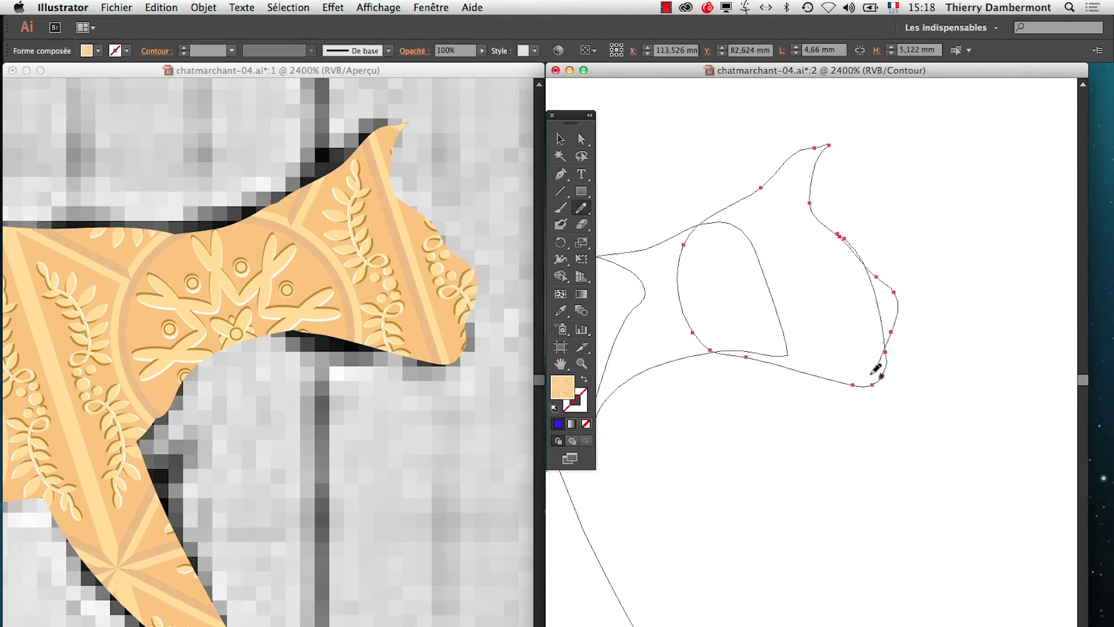
key(super+z)
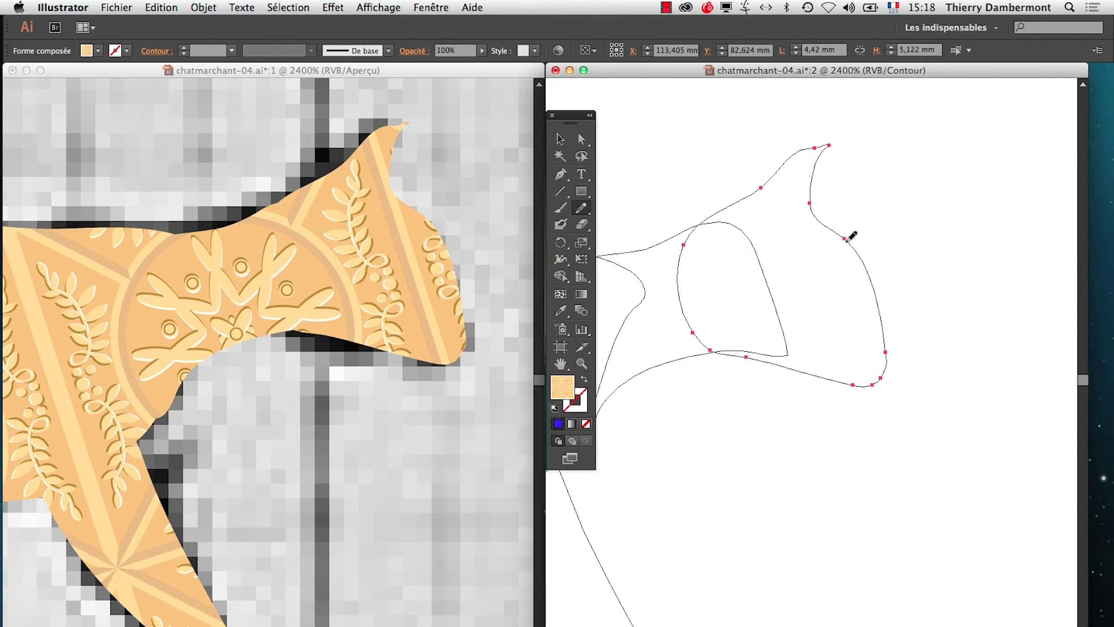
drag(849, 232, 883, 371)
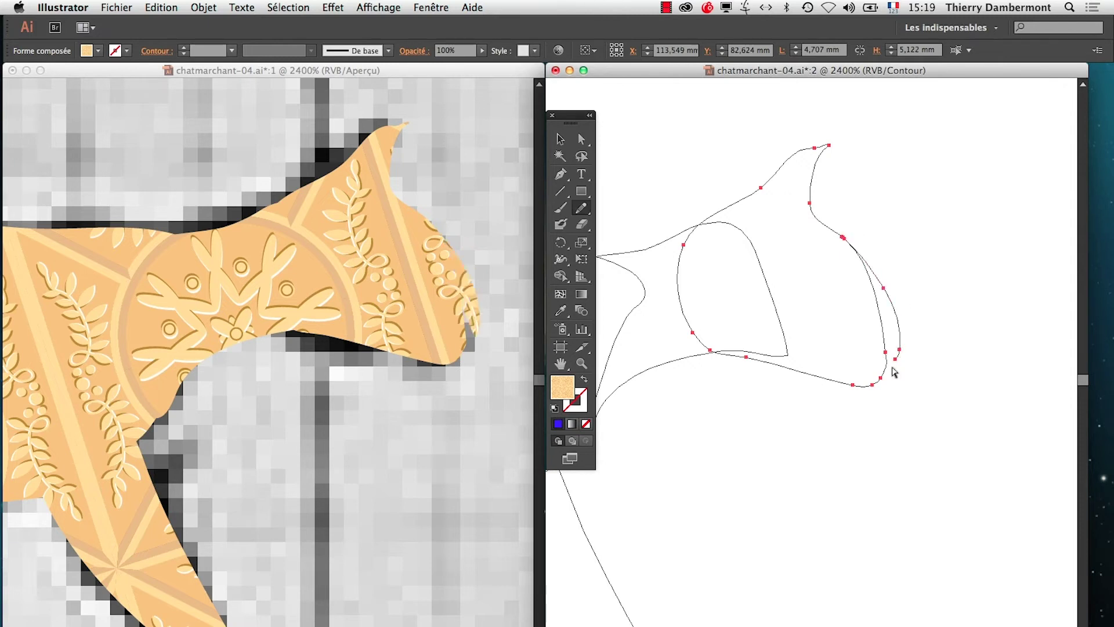
key(super+z)
Redraw the cat's facial profile with the Pencil tool, giving it a fuller muzzle and a small dip above the nose.
double_click(582, 209)
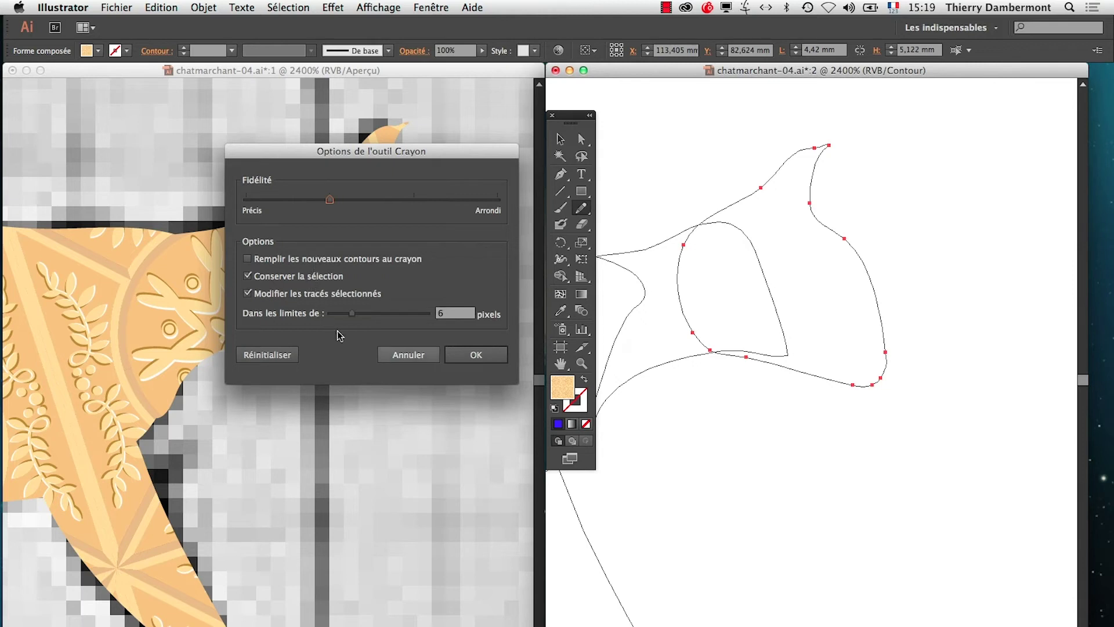
click(412, 356)
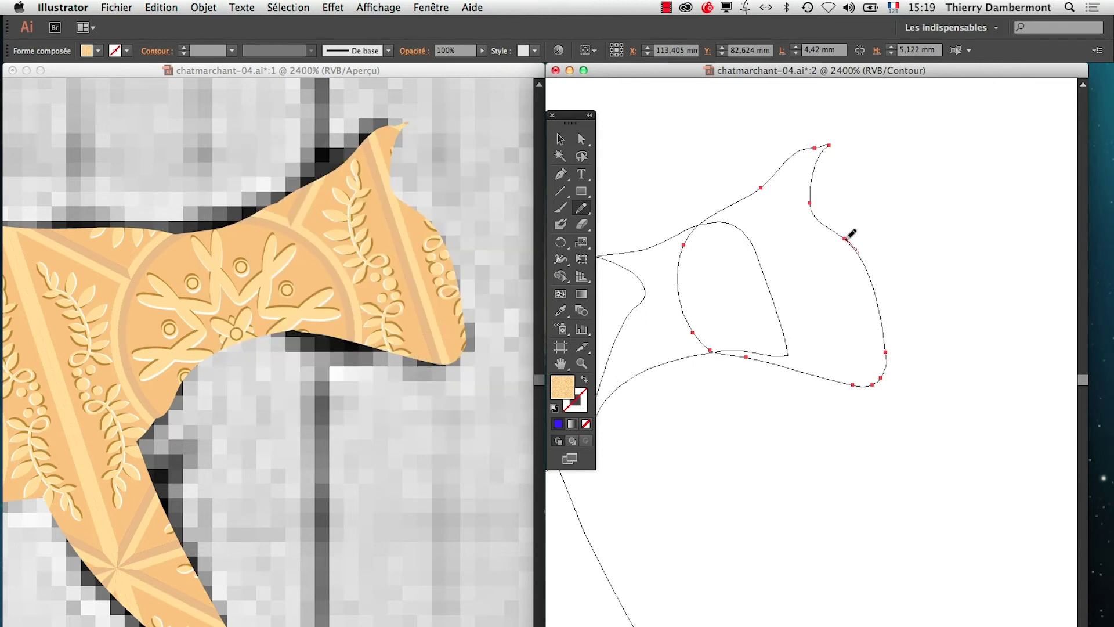
mouse_move(846, 238)
mouse_down()
mouse_move(863, 259)
mouse_move(882, 378)
mouse_move(902, 355)
mouse_move(861, 240)
mouse_up()
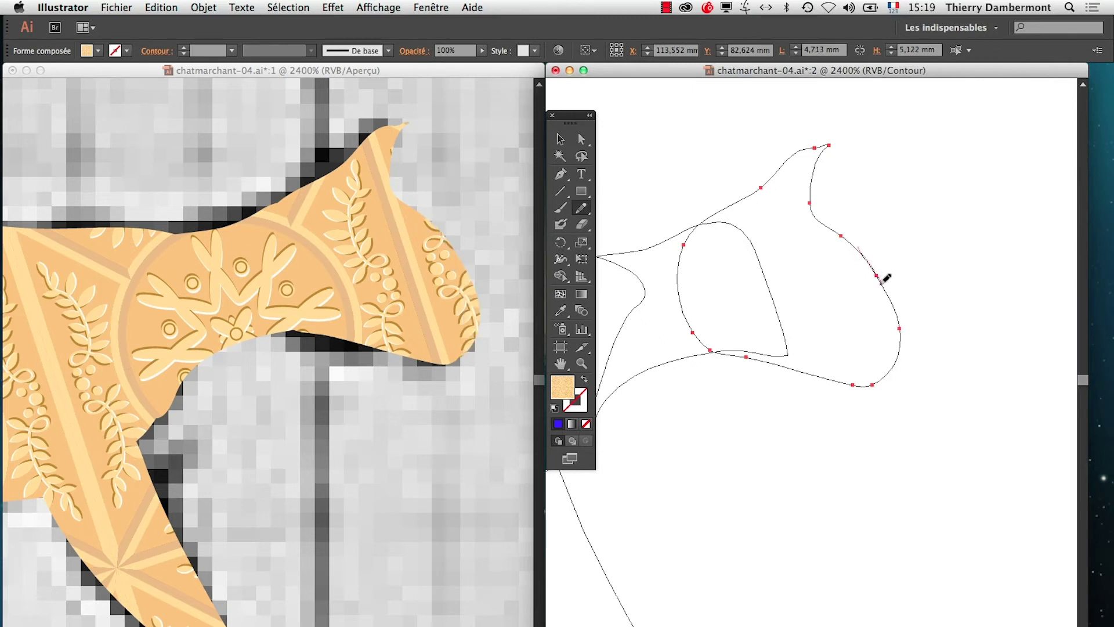
mouse_move(881, 283)
mouse_down()
mouse_move(815, 208)
mouse_move(903, 325)
mouse_up()
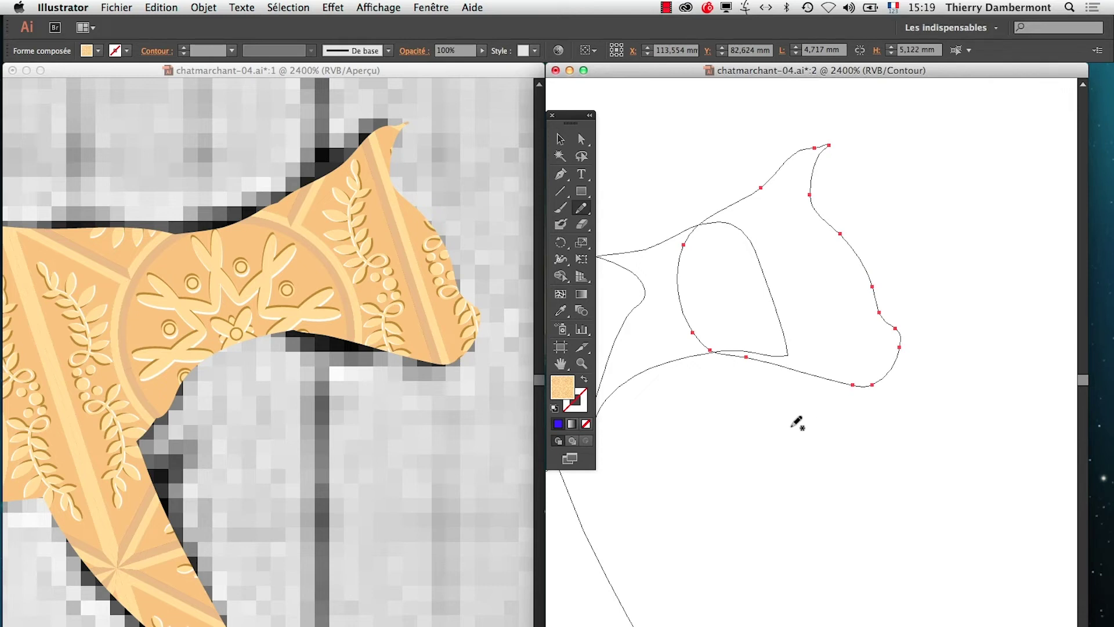
Set the Pencil tool's distance for editing selected paths to 20 pixels.
double_click(582, 209)
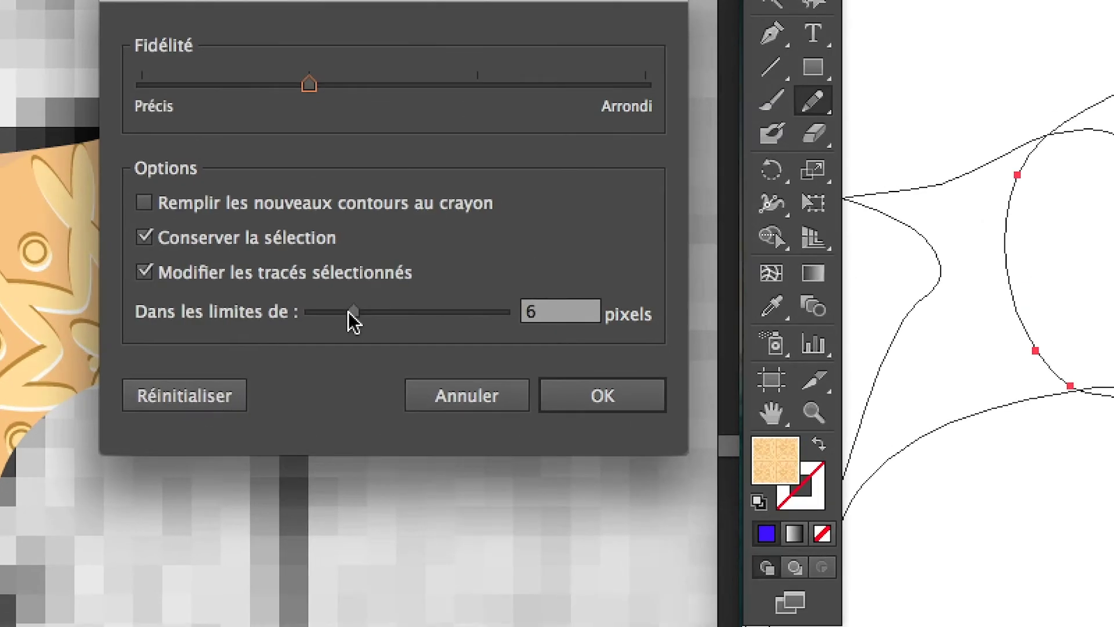
drag(348, 312, 511, 311)
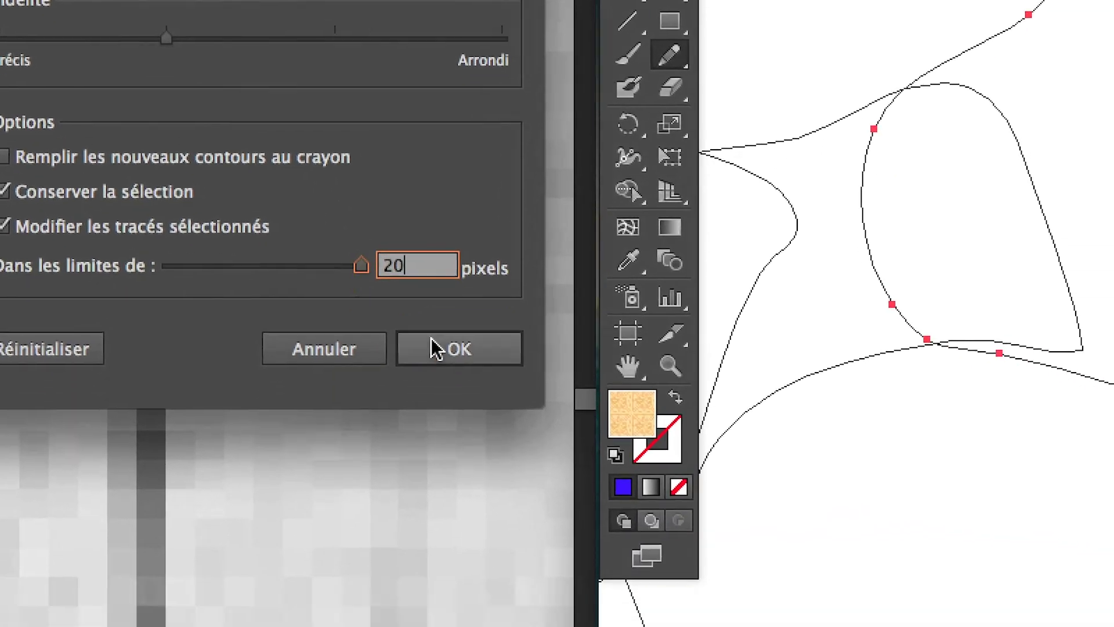
click(436, 349)
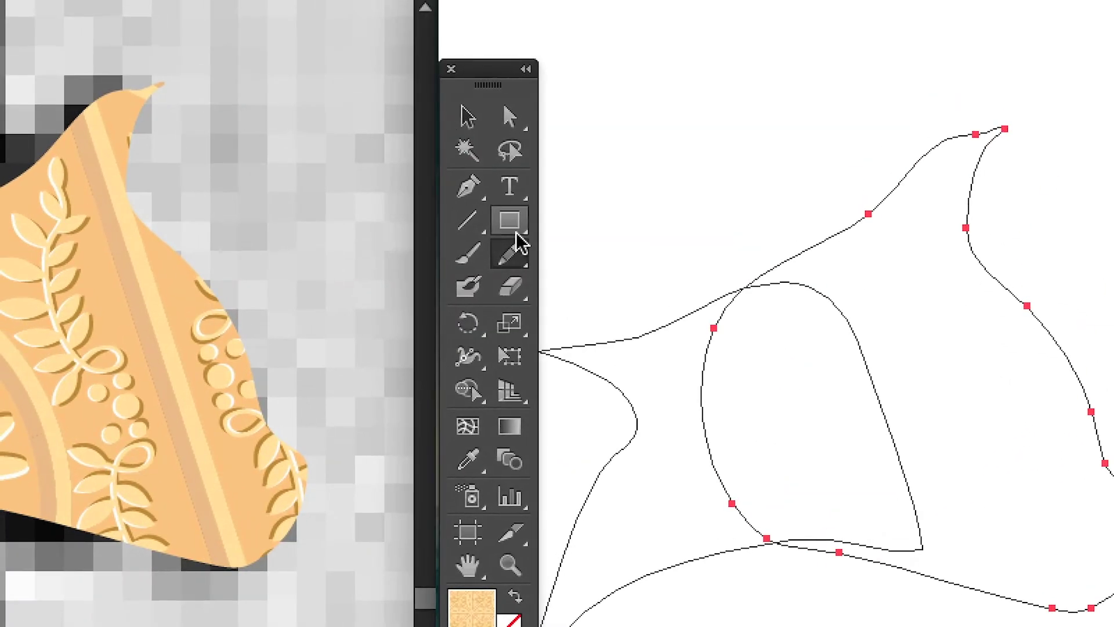
double_click(517, 246)
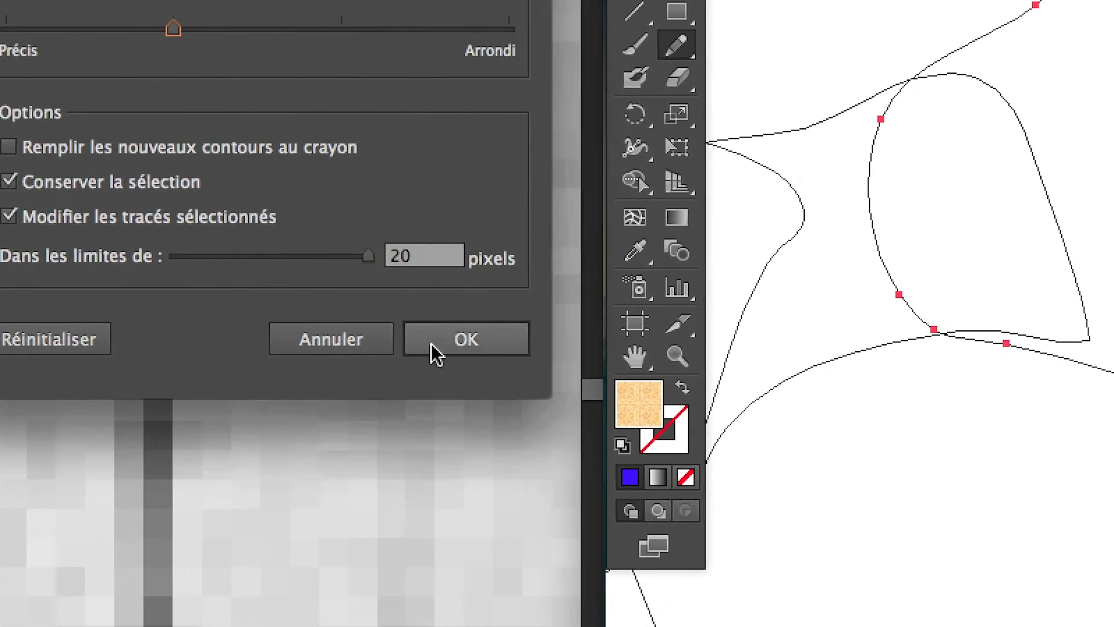
click(566, 413)
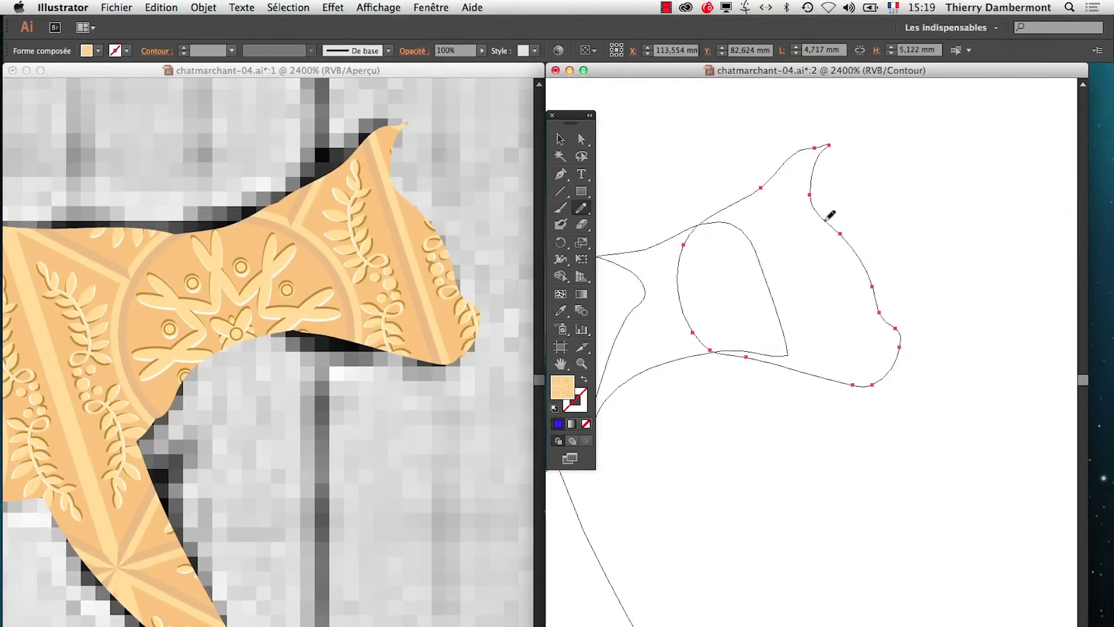
Redraw the cat's ear with the Pencil tool as a tall, narrow shape with a rounded tip.
drag(813, 190, 831, 137)
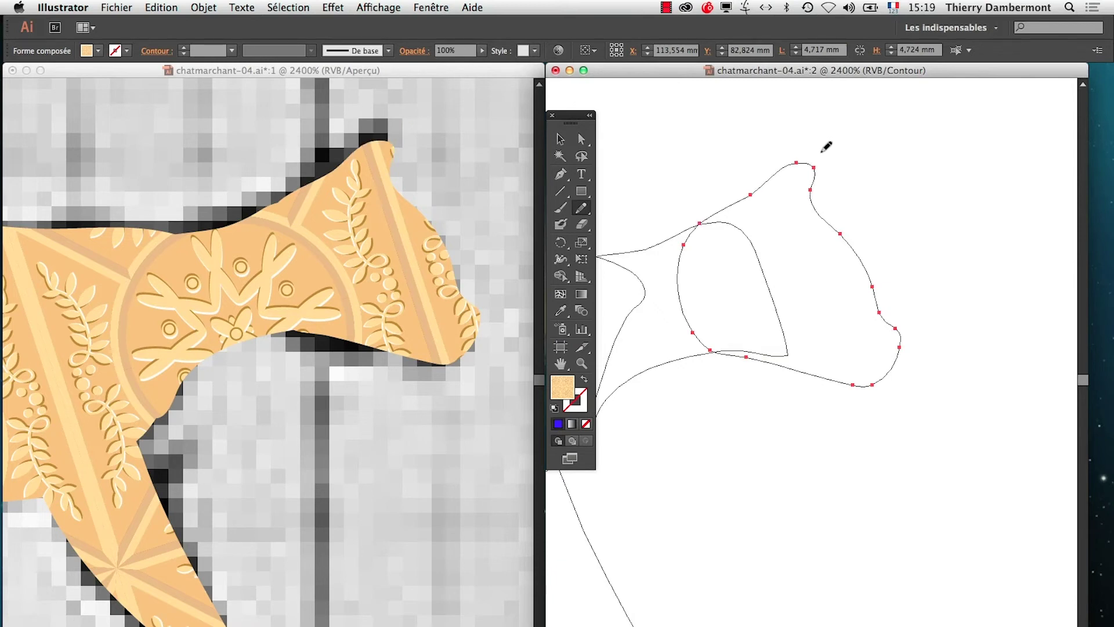
mouse_move(815, 190)
mouse_down()
mouse_move(825, 142)
mouse_move(810, 135)
mouse_move(761, 190)
mouse_up()
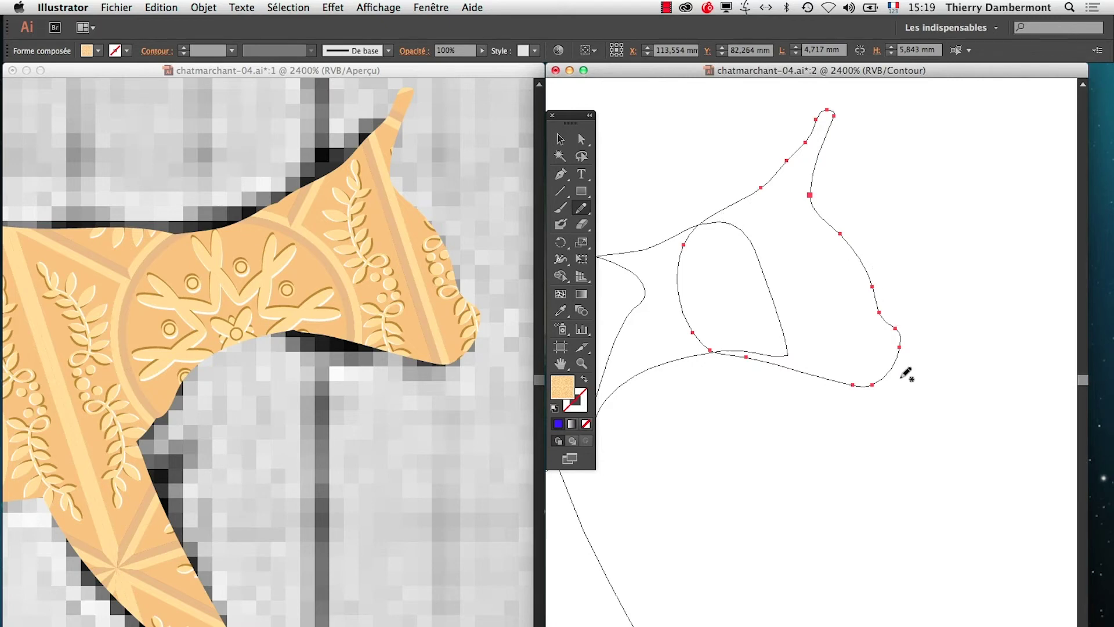
Review the Pencil tool options for editing selected paths and the distance limit.
click(581, 214)
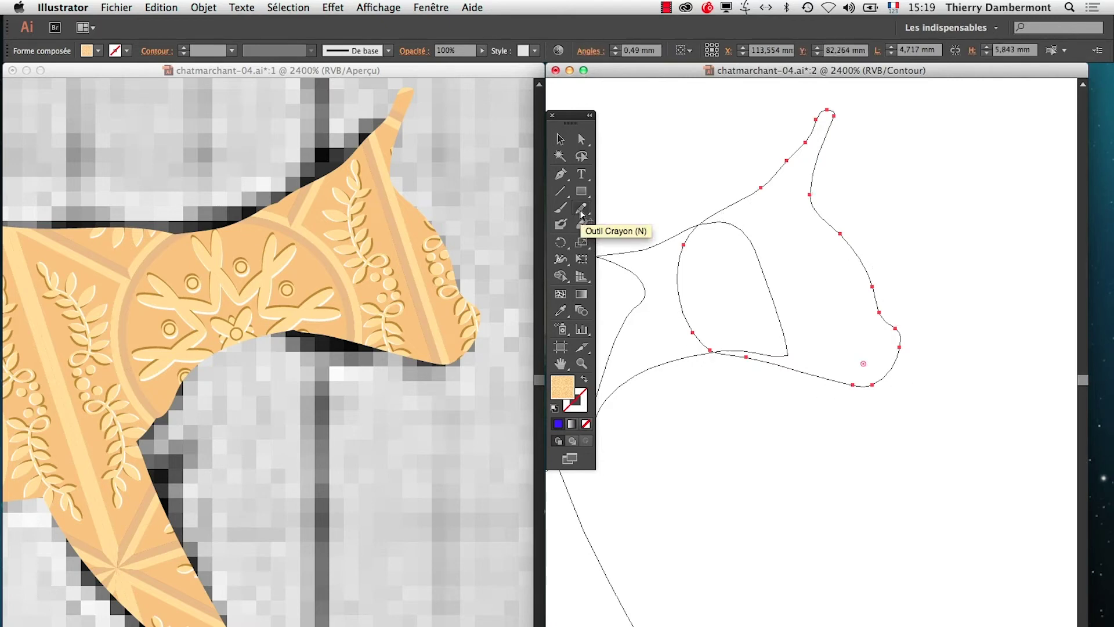
double_click(583, 204)
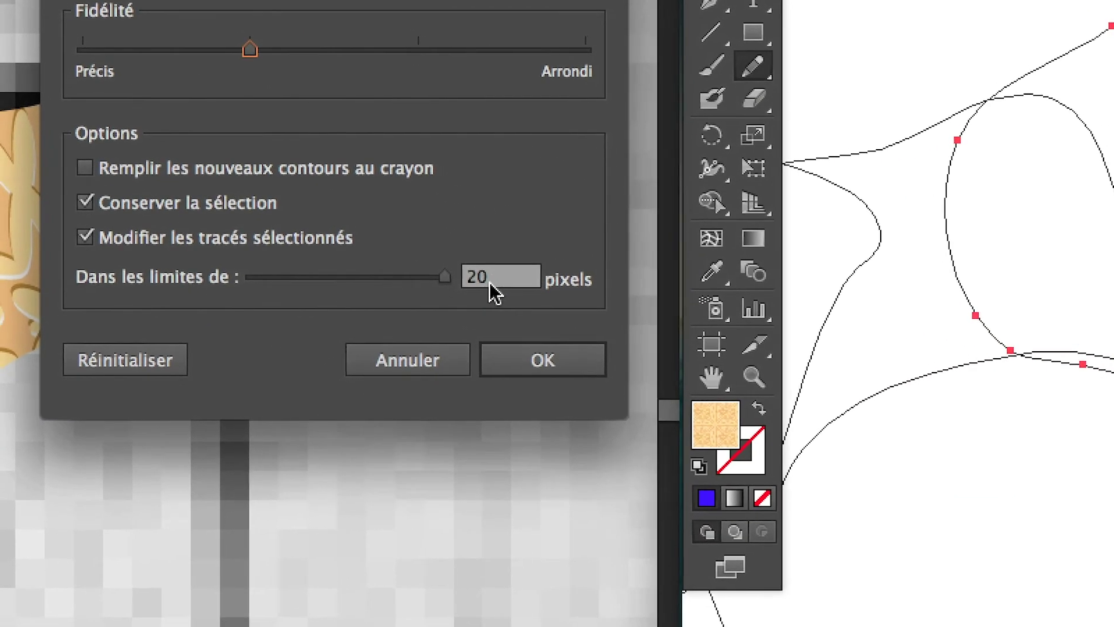
click(435, 271)
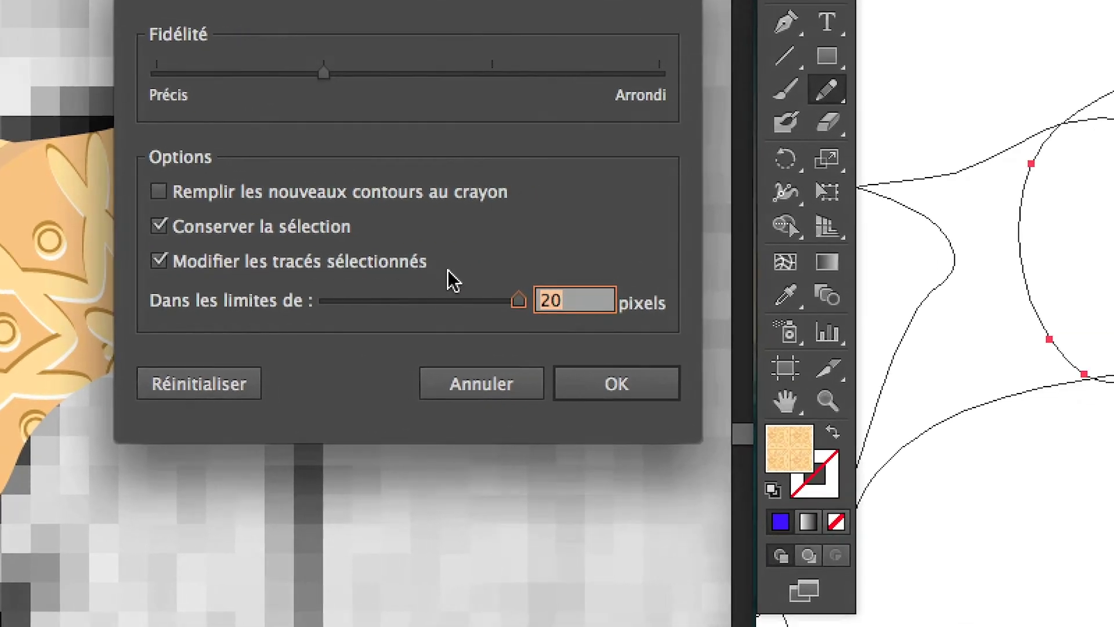
click(415, 374)
click(455, 318)
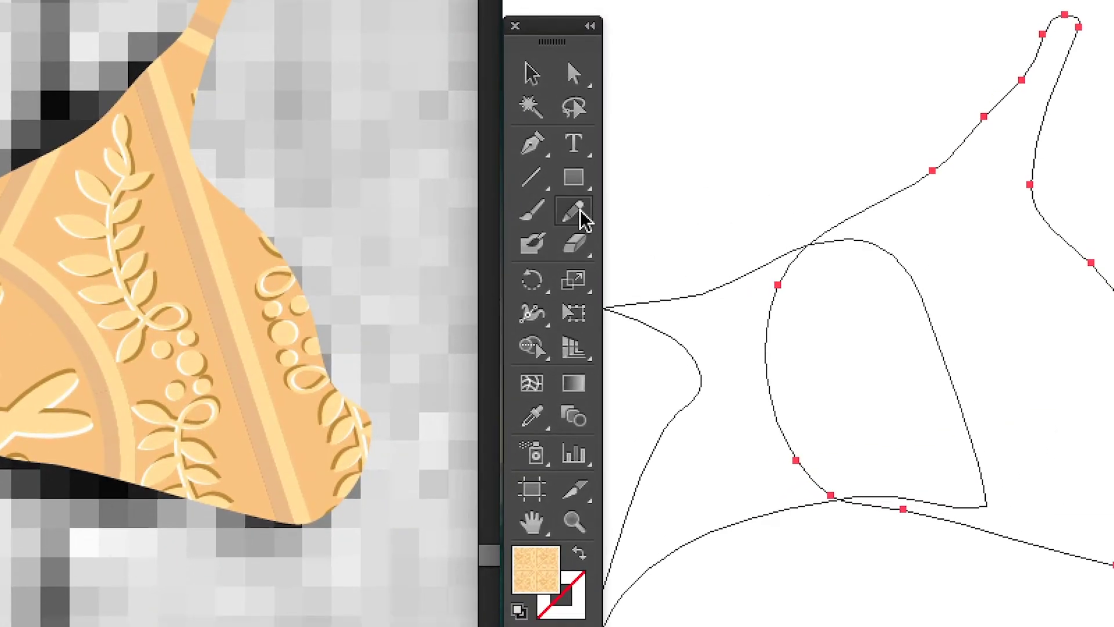
double_click(822, 25)
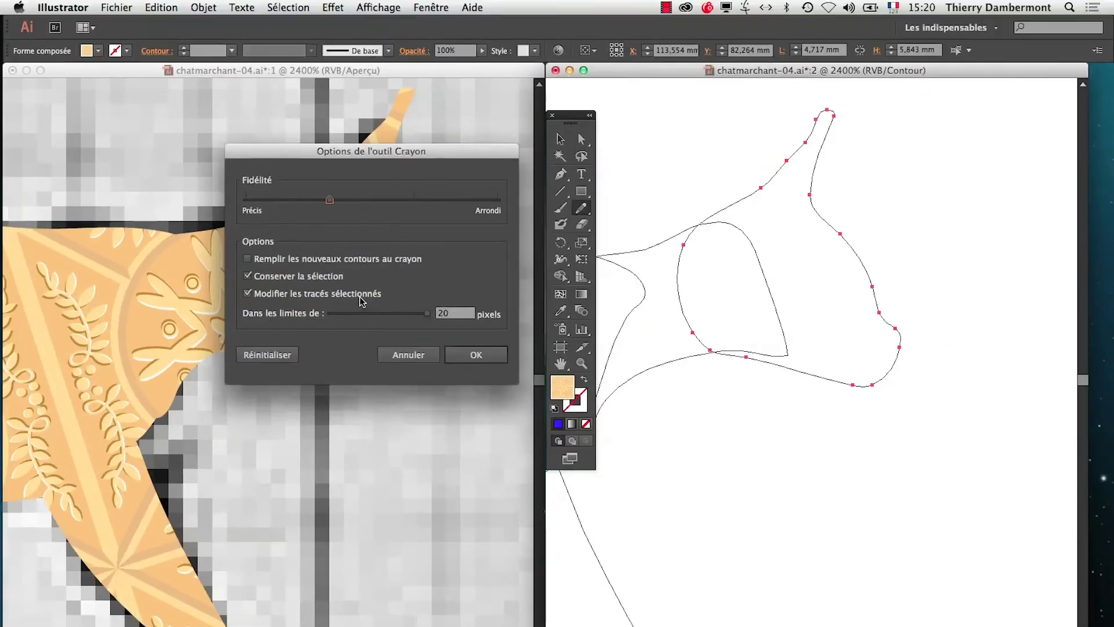
key(Return)
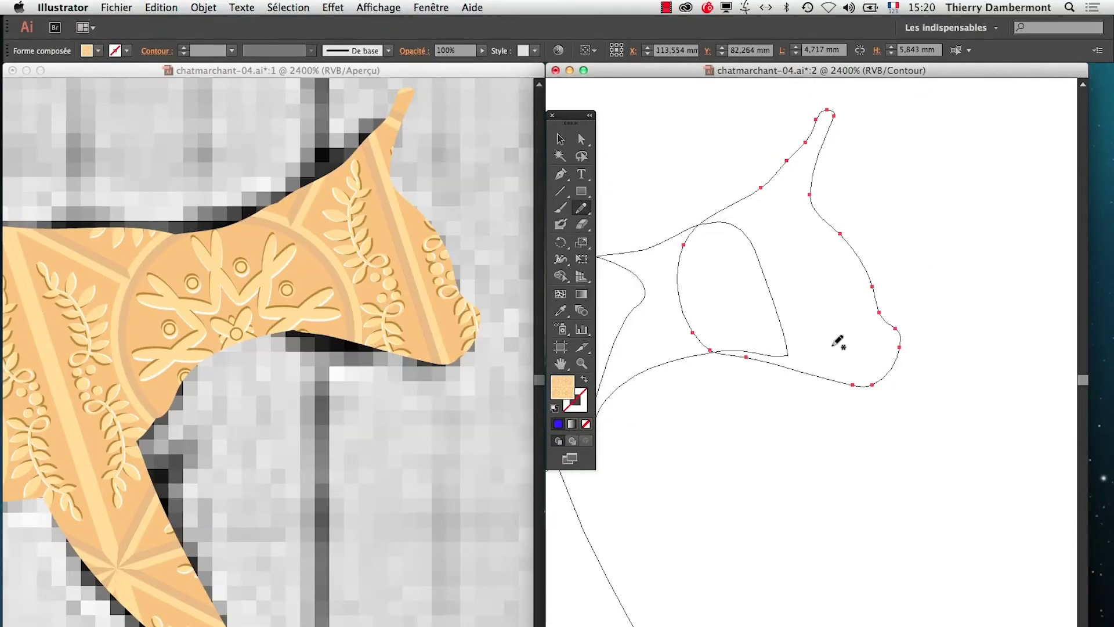
Save the document as chatmarchant-05.ai in the AI-jour2 folder, in Adobe Illustrator format.
click(114, 7)
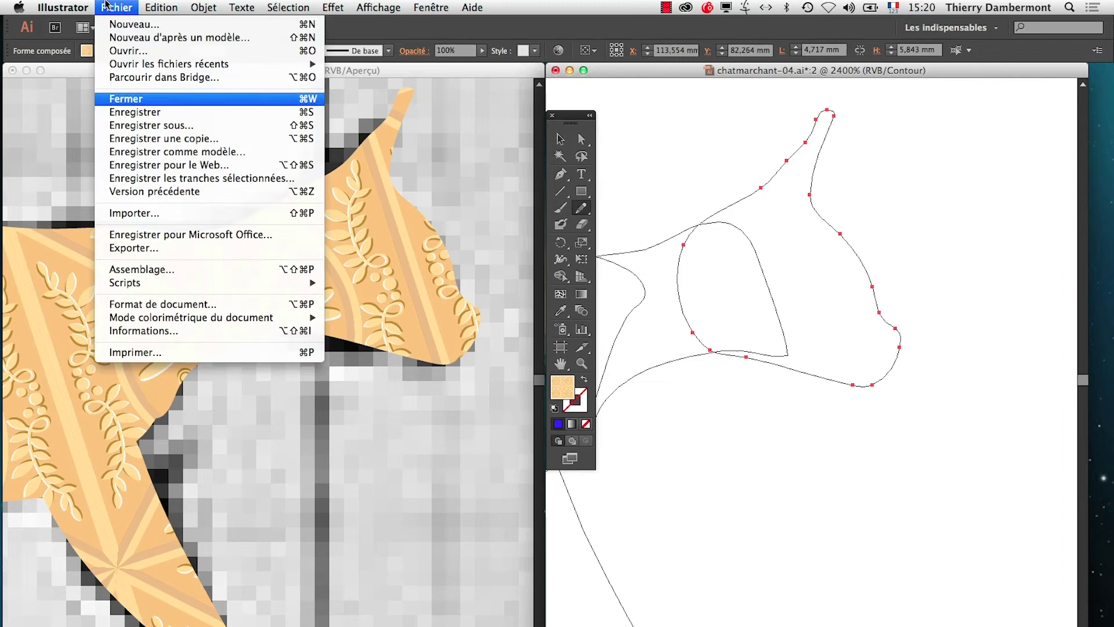
click(153, 125)
click(593, 118)
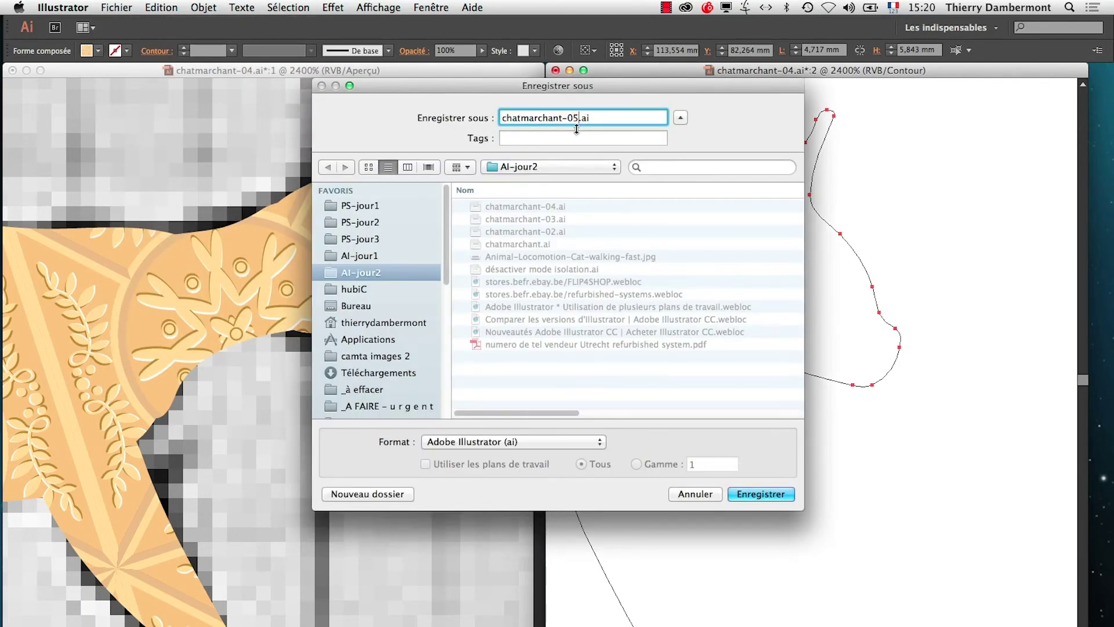
click(766, 495)
key(Return)
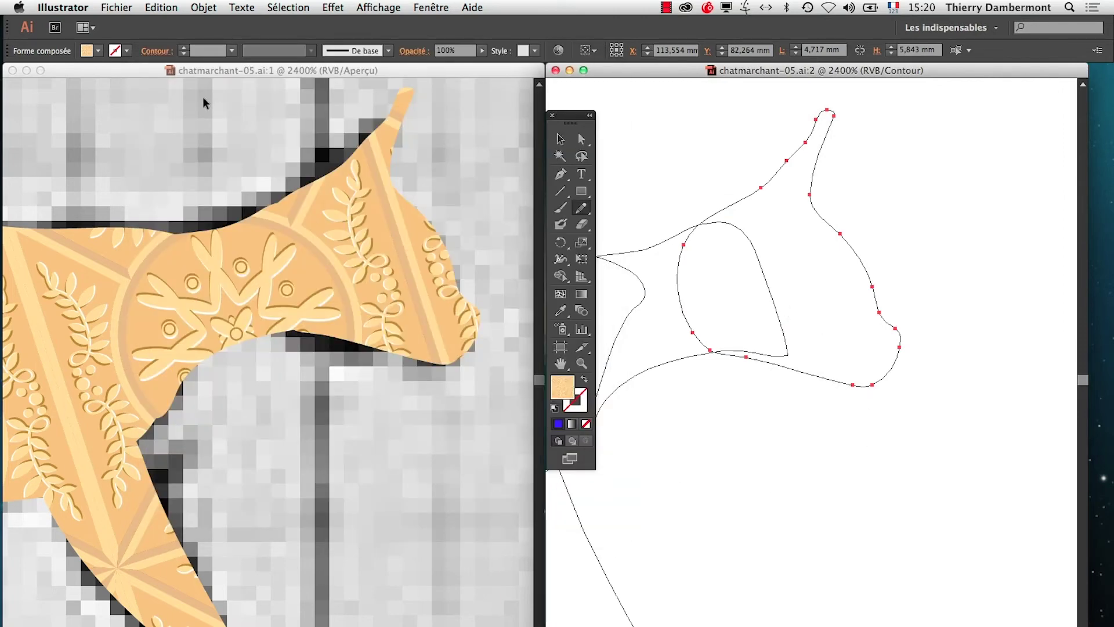
Select the cat's whole compound shape in the outline window and frame it at 600%.
click(222, 74)
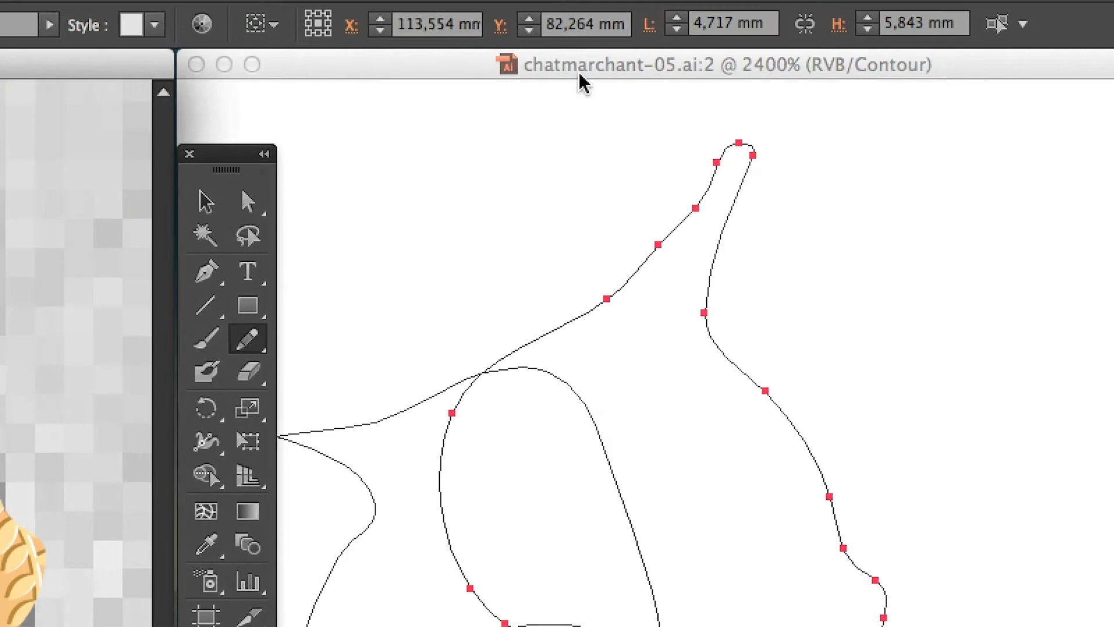
click(580, 74)
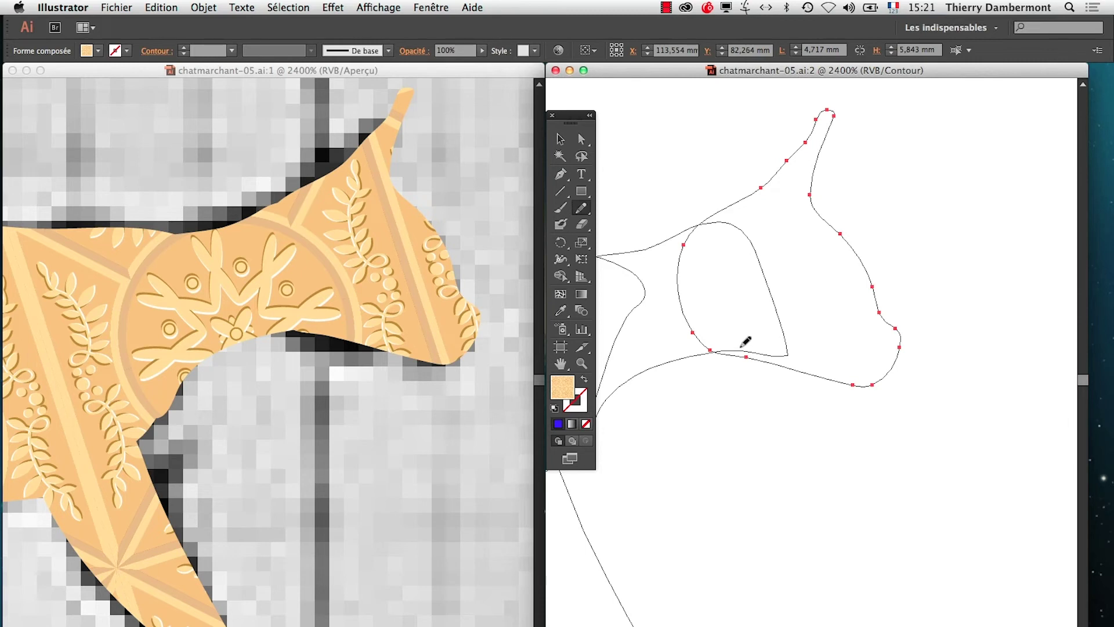
alt+super+click(737, 364)
scroll(713, 385, left, 5)
scroll(712, 385, down, 1)
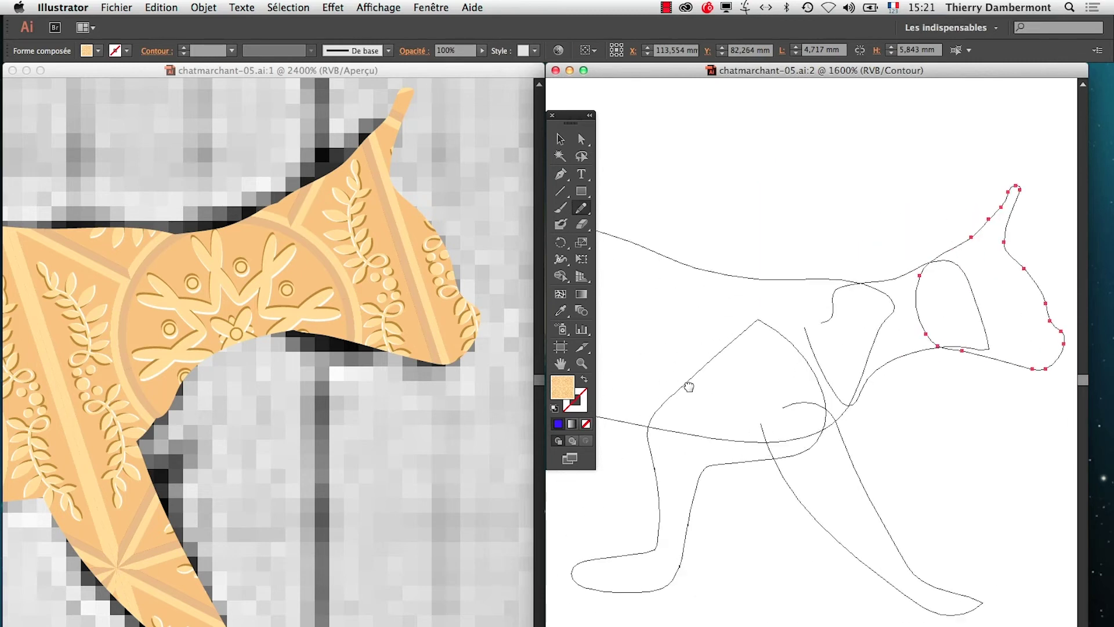
click(560, 141)
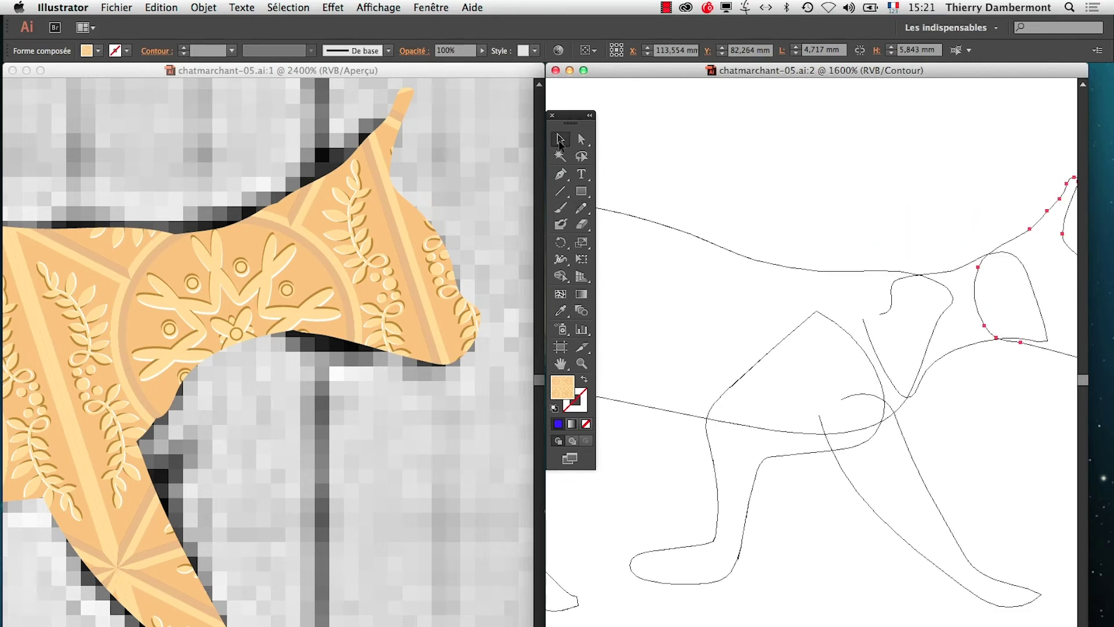
click(649, 221)
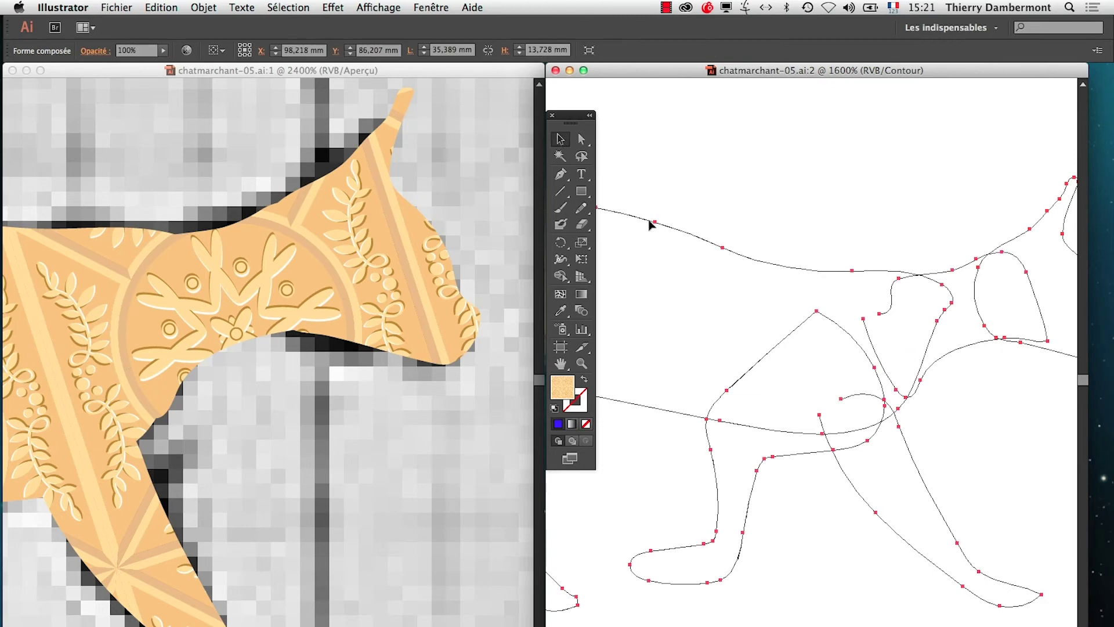
alt+super+click(664, 249)
alt+super+click(749, 340)
alt+super+click(780, 390)
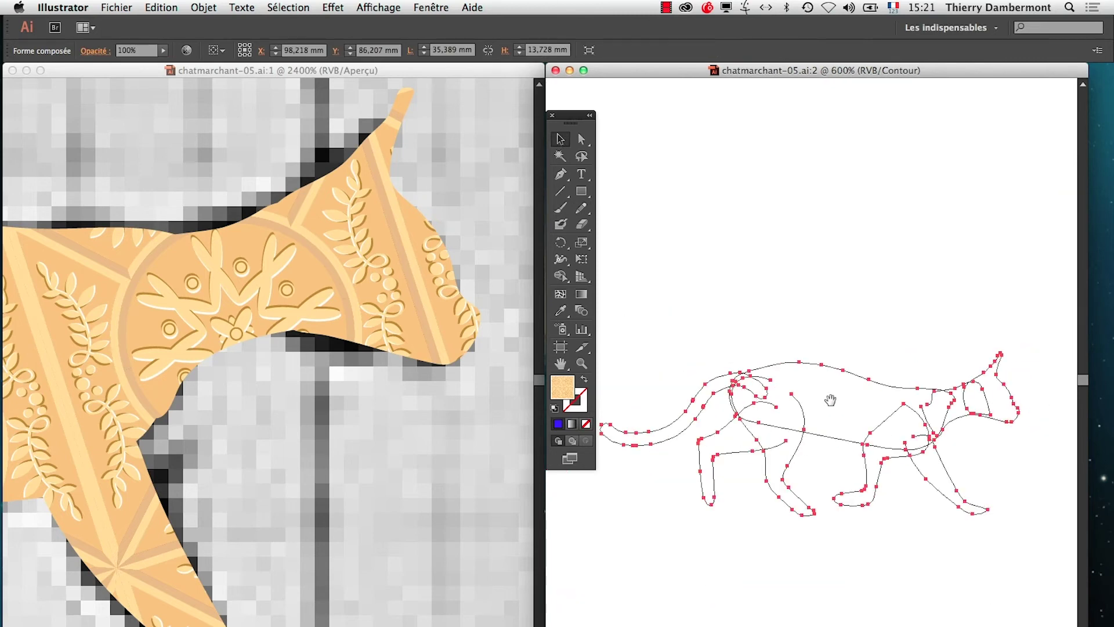
Activate the Warp tool and review its options, leaving them unchanged.
drag(831, 400, 828, 244)
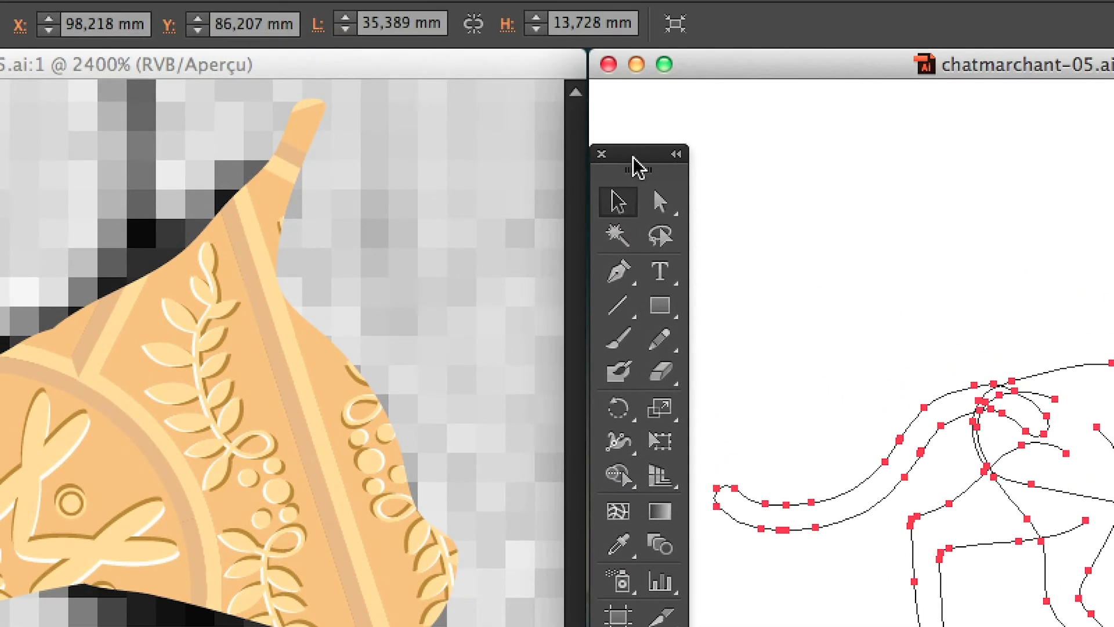
drag(638, 168, 605, 179)
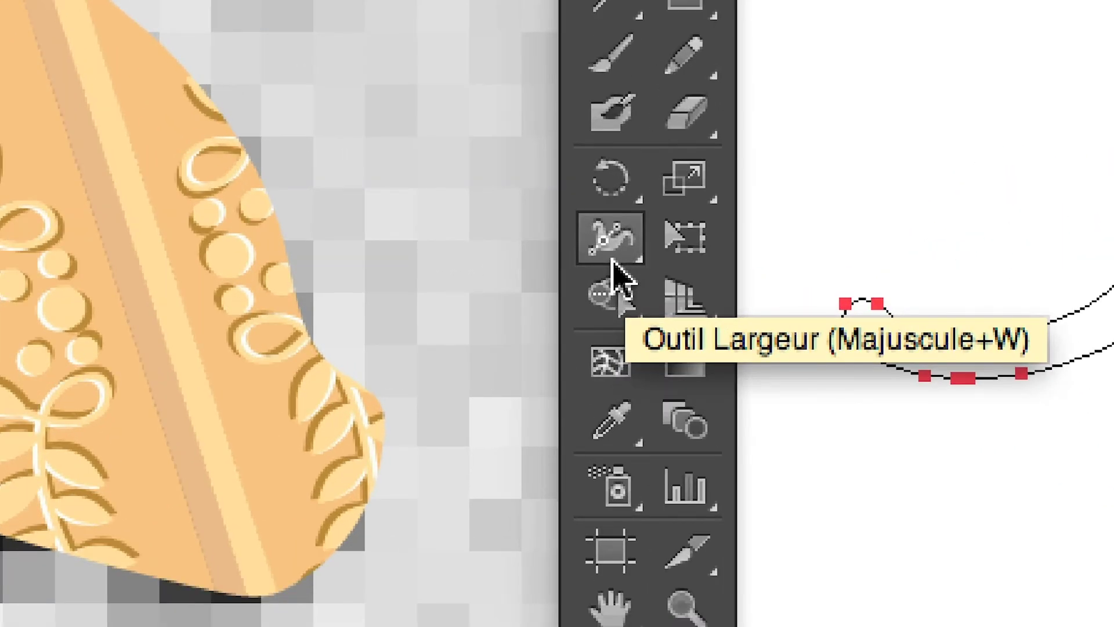
click(606, 251)
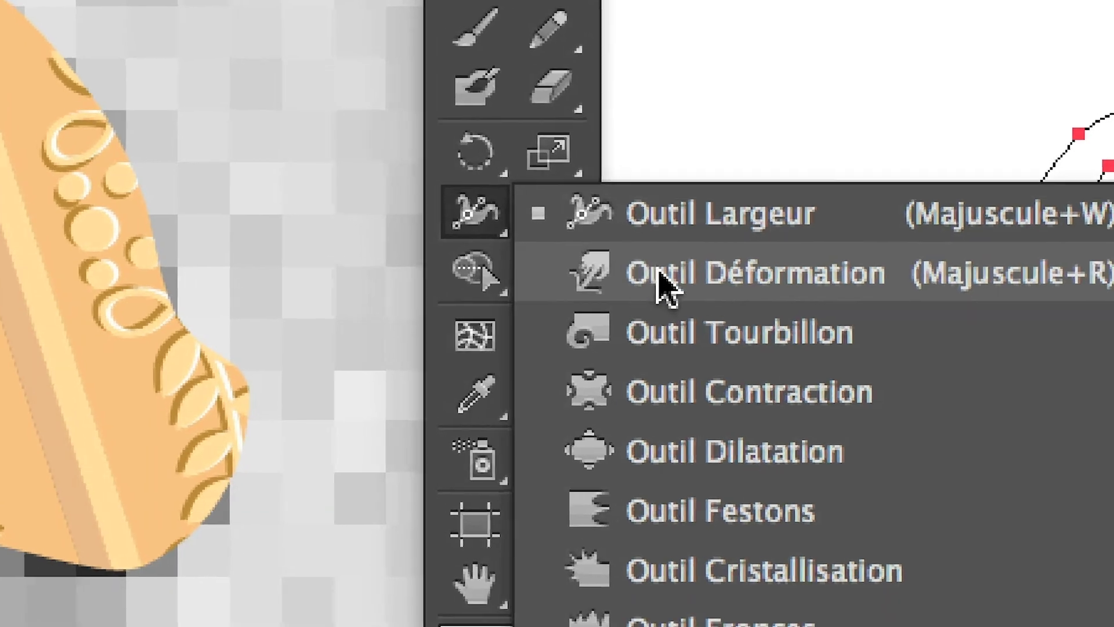
click(667, 283)
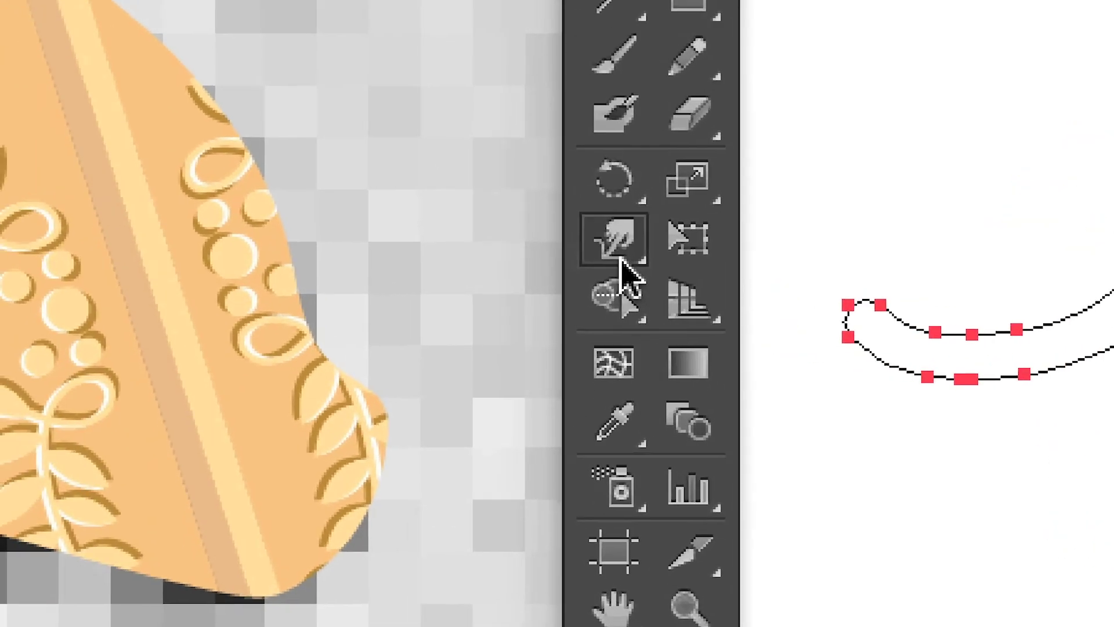
click(625, 270)
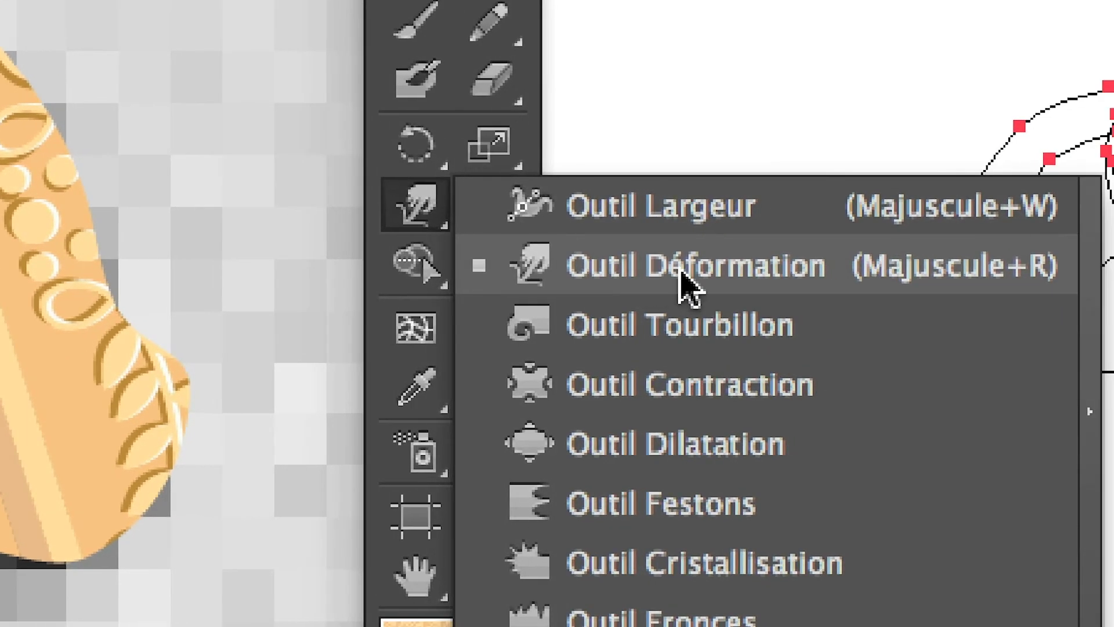
click(673, 273)
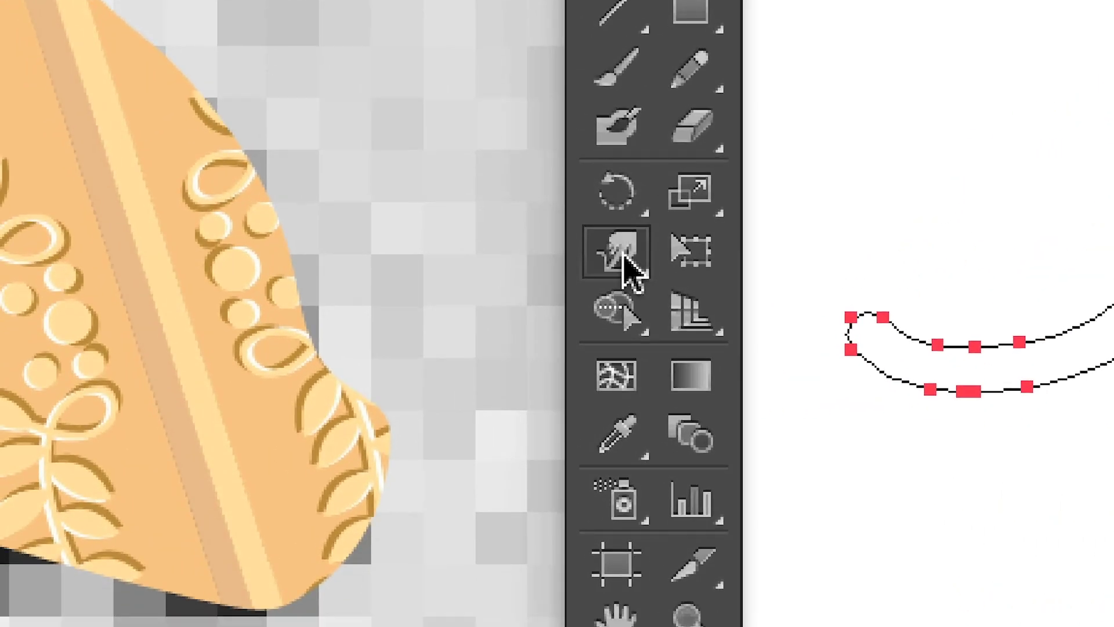
double_click(624, 249)
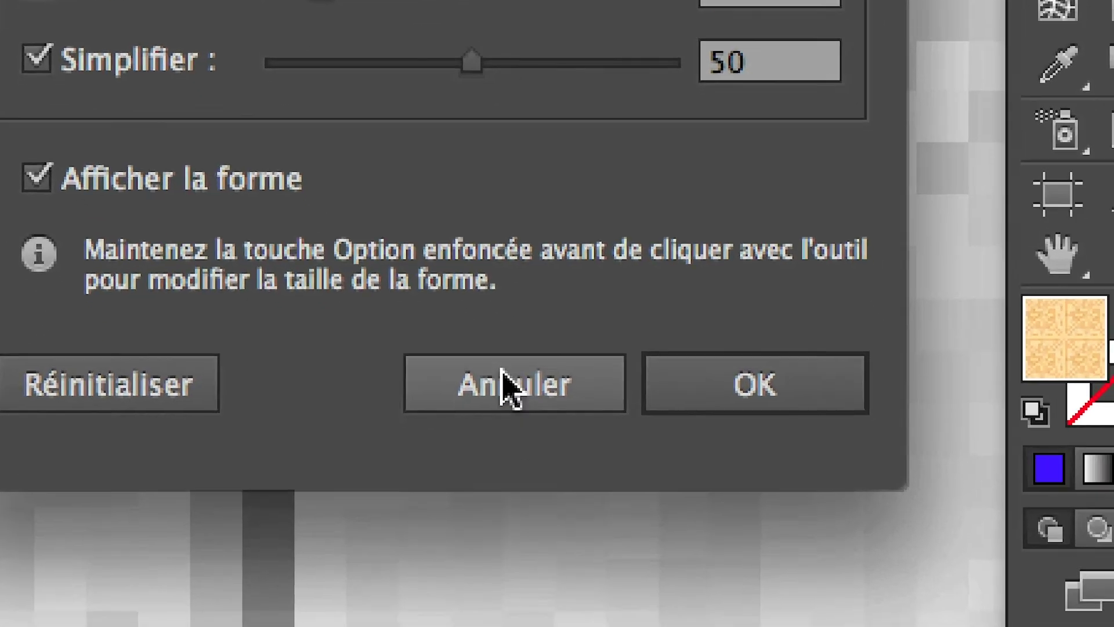
click(531, 436)
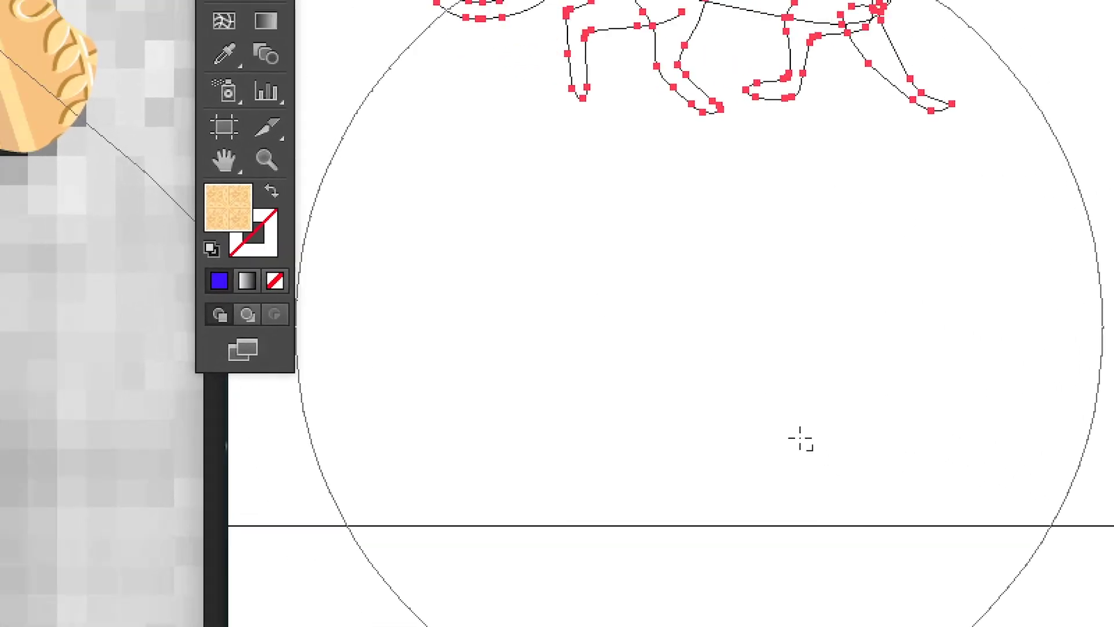
Try to stretch the cat's muzzle forward into a thin point with a small Warp brush, and revert to the saved version.
scroll(770, 415, down, 6)
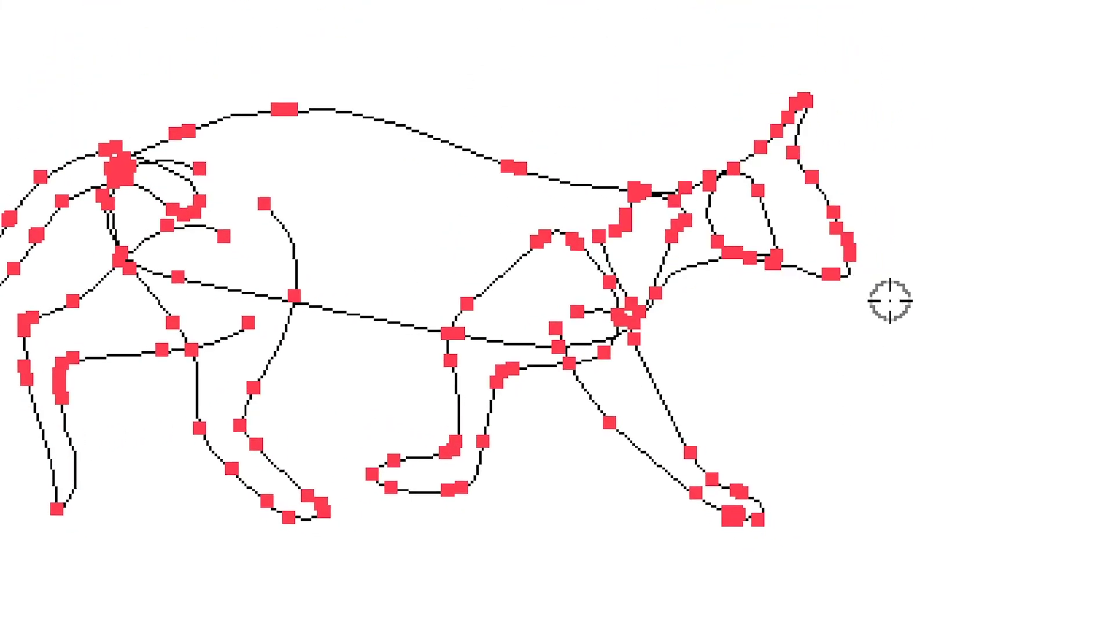
drag(876, 296, 874, 300)
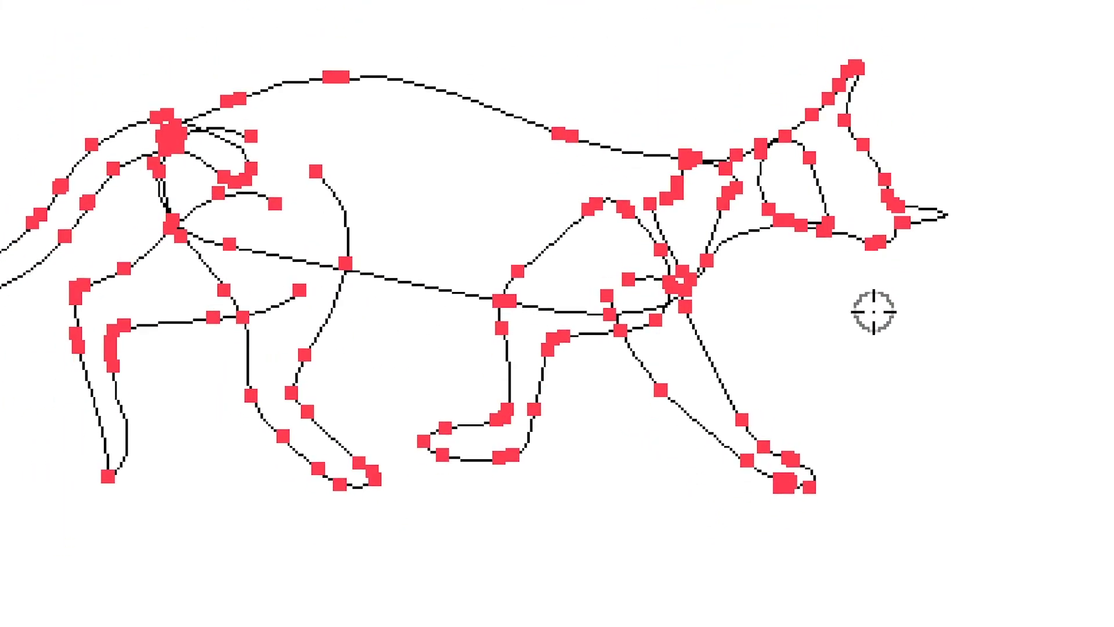
key(z)
click(881, 304)
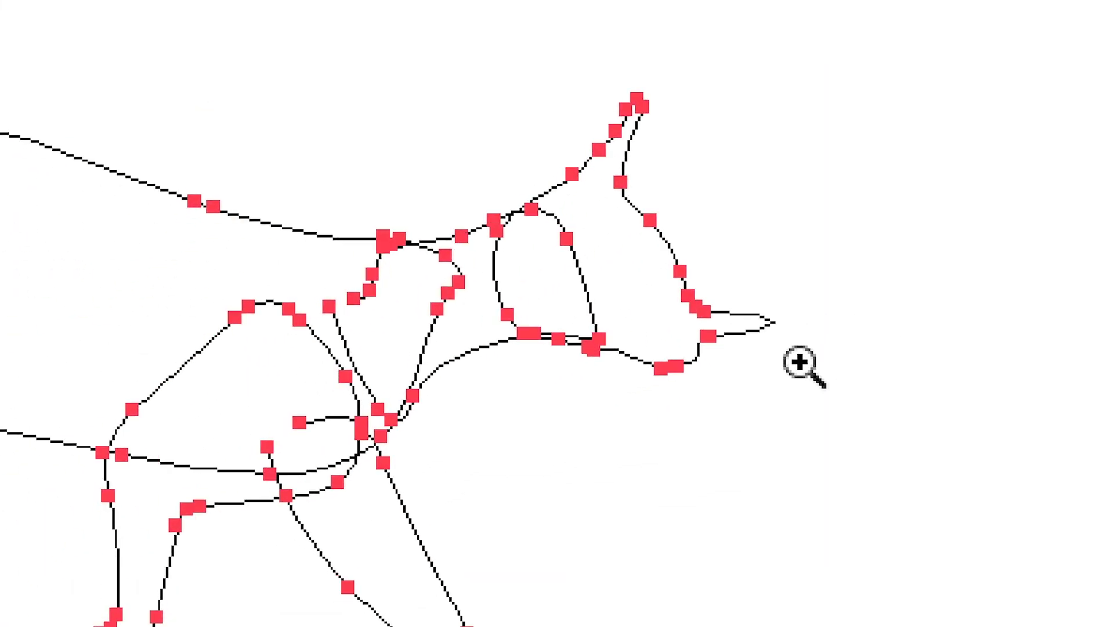
click(801, 362)
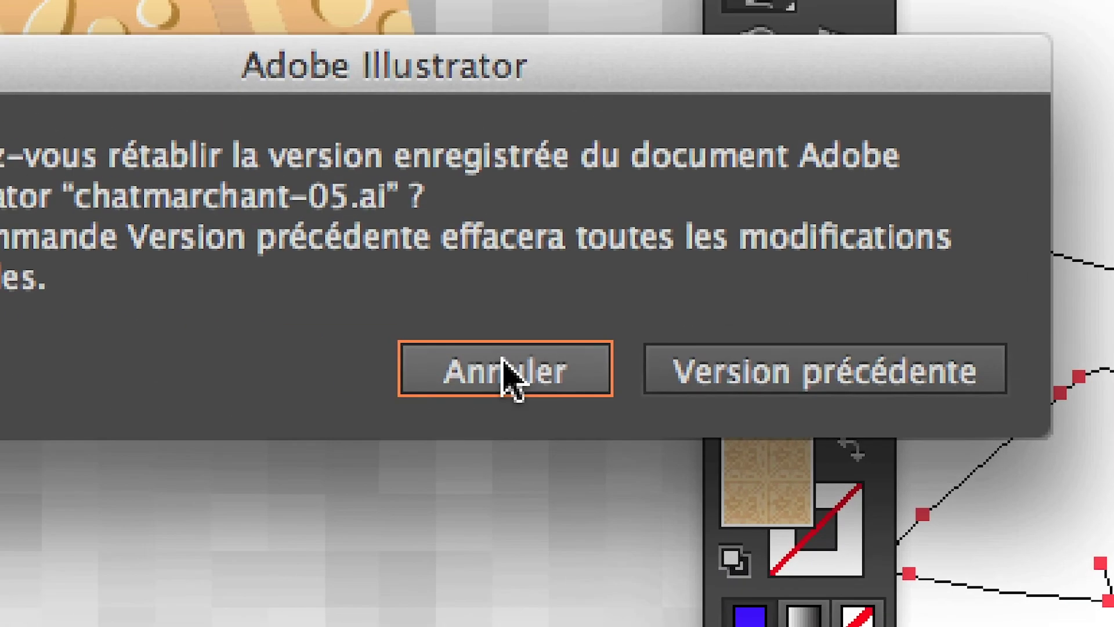
click(510, 375)
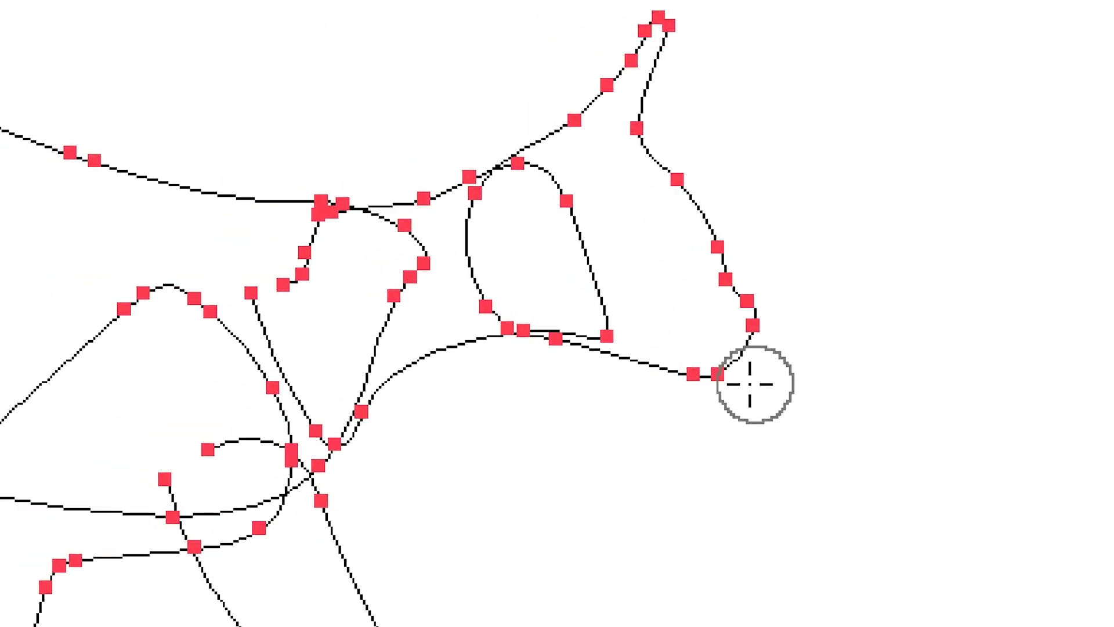
Reshape the underside of the cat's jaw and the tip of its ear with a small Warp brush.
mouse_move(641, 394)
mouse_down()
mouse_move(558, 373)
mouse_move(536, 382)
mouse_up()
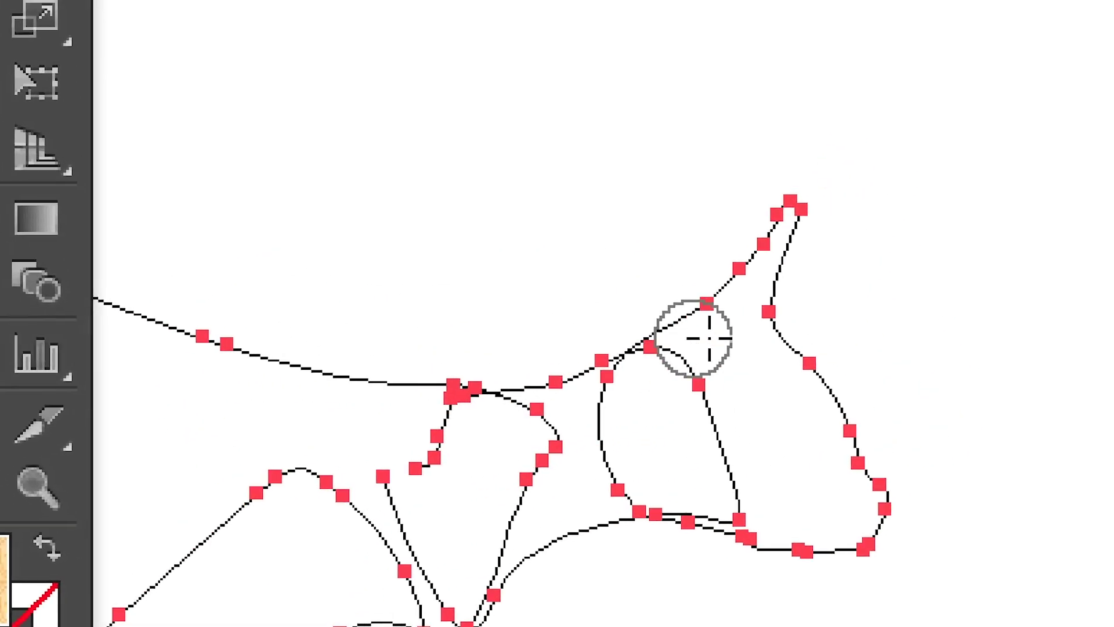
drag(931, 89, 1021, 60)
drag(733, 308, 730, 310)
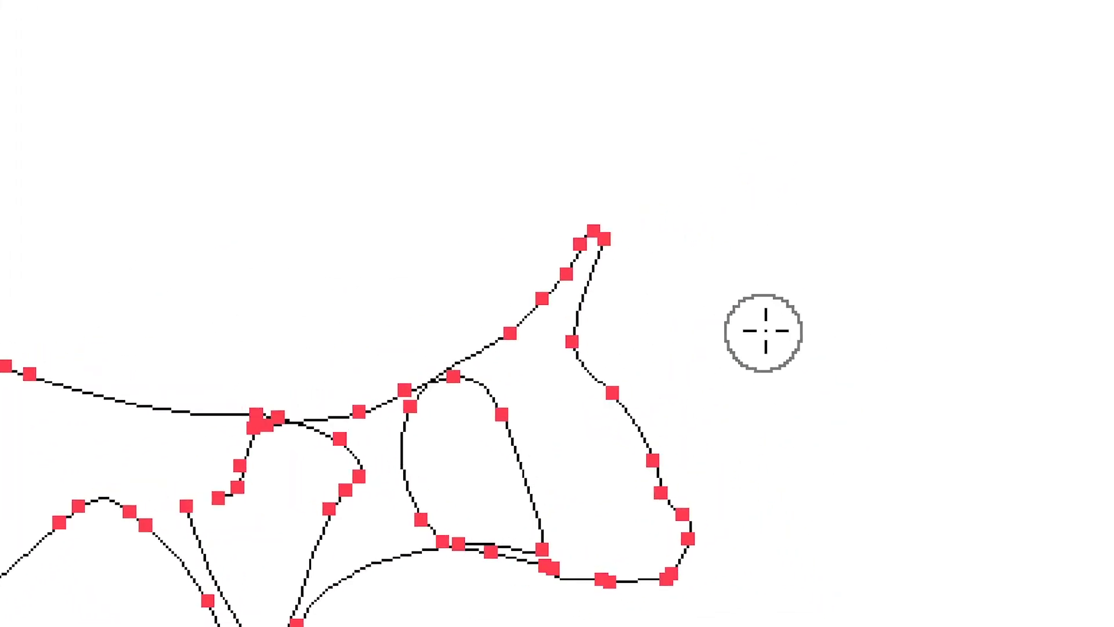
drag(787, 332, 906, 326)
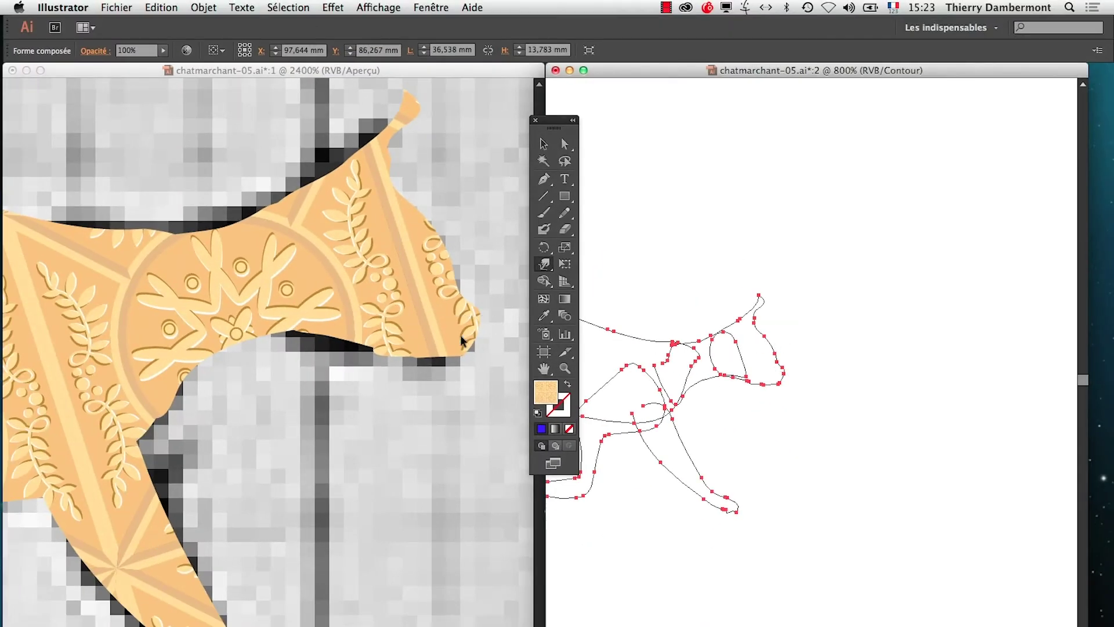
Review the Warp tool's detail and simplify options, and shrink its brush to a smaller circle below the cat's head.
click(396, 344)
click(670, 421)
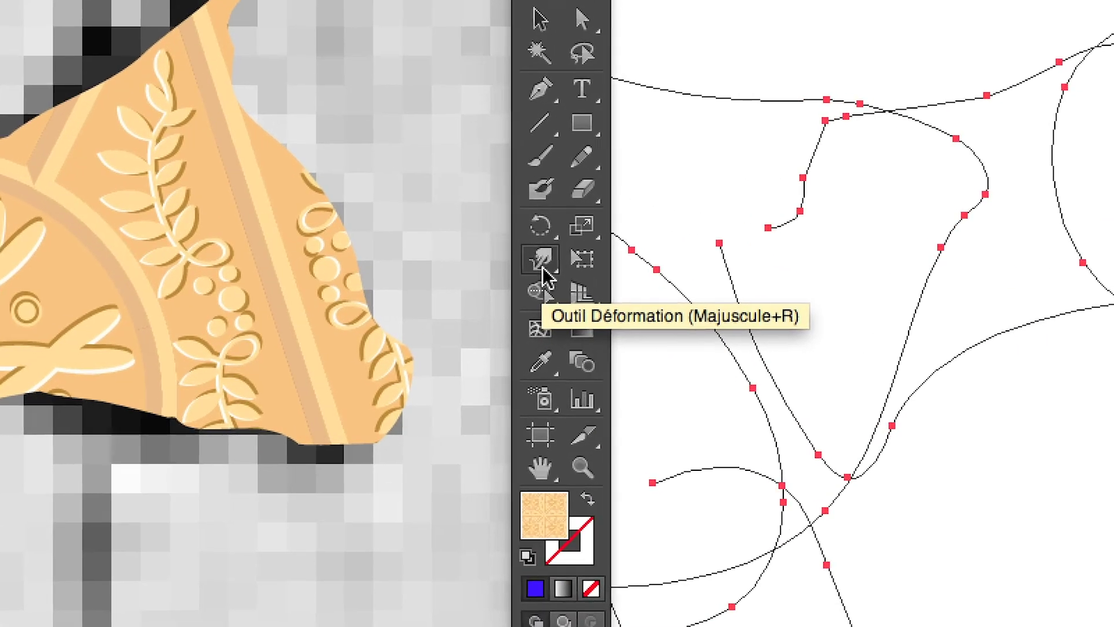
double_click(541, 268)
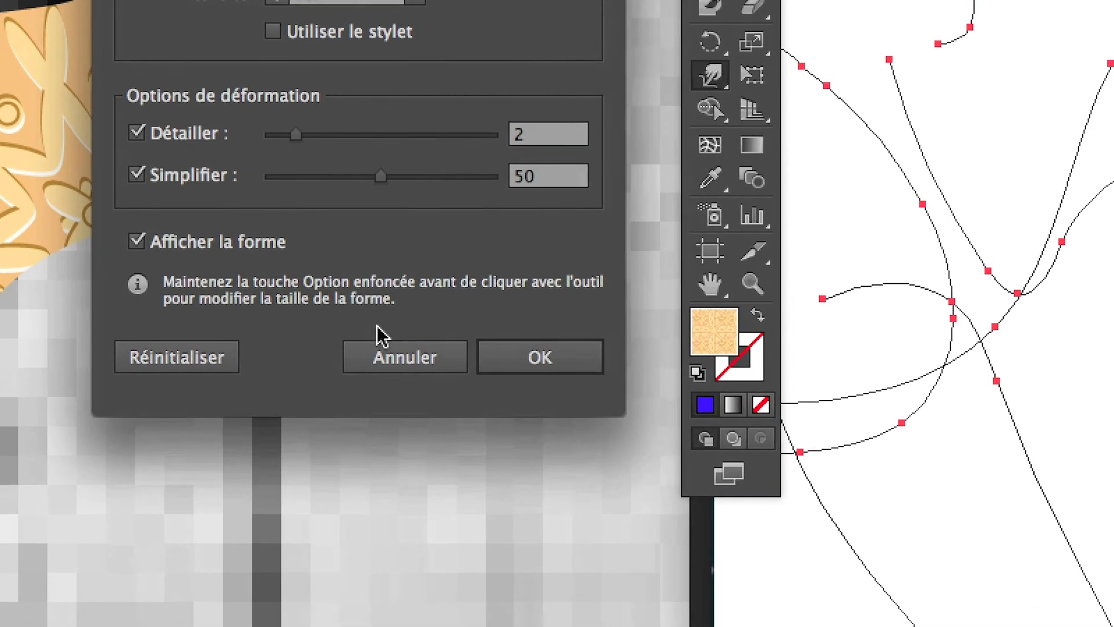
click(382, 348)
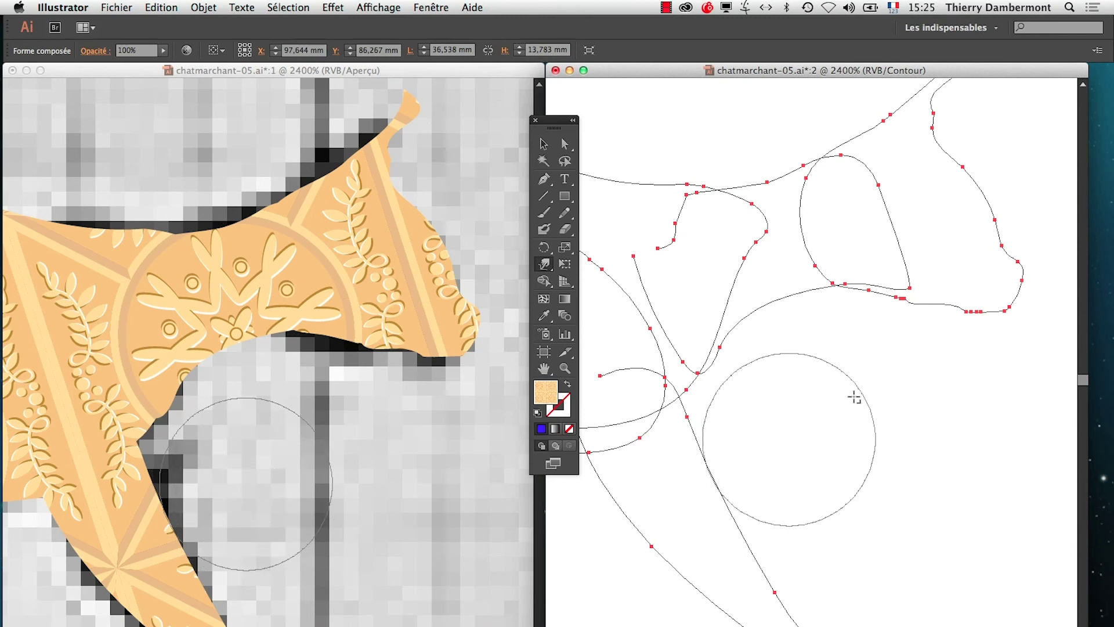
mouse_move(818, 423)
mouse_down()
mouse_move(746, 461)
mouse_move(829, 383)
mouse_move(873, 311)
mouse_move(749, 467)
mouse_move(833, 398)
mouse_move(818, 438)
mouse_move(748, 433)
mouse_move(865, 438)
mouse_move(776, 435)
mouse_move(801, 438)
mouse_move(801, 398)
mouse_move(761, 445)
mouse_move(809, 416)
mouse_move(807, 435)
mouse_move(789, 449)
mouse_up()
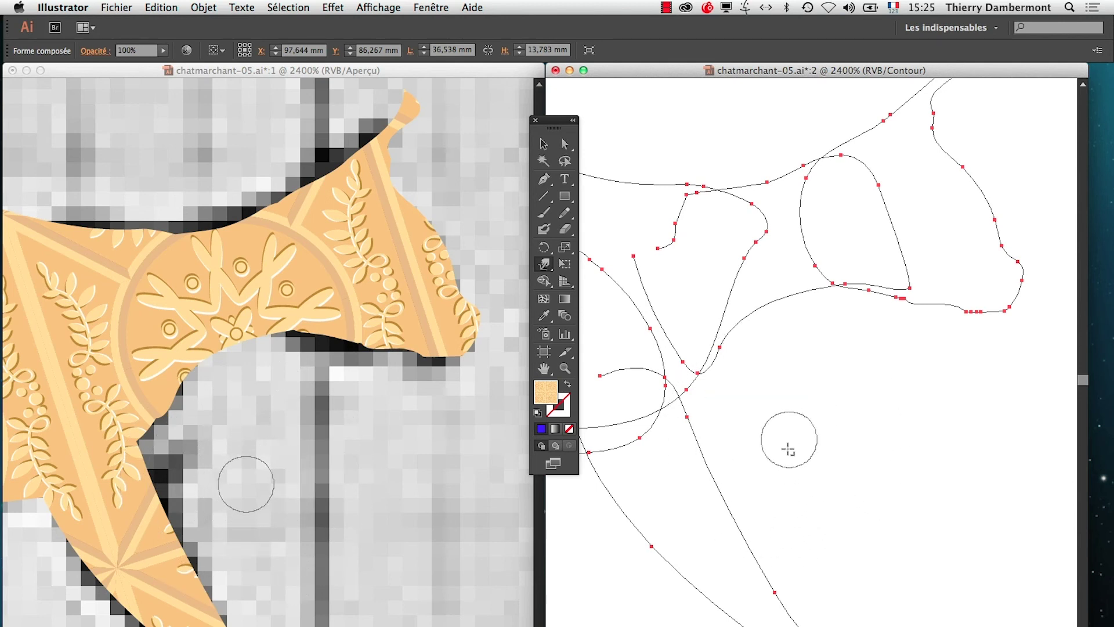
Save the document as chatmarchant-06.ai in the AI-jour2 folder, in Adobe Illustrator format.
alt+super+click(788, 434)
alt+super+click(788, 433)
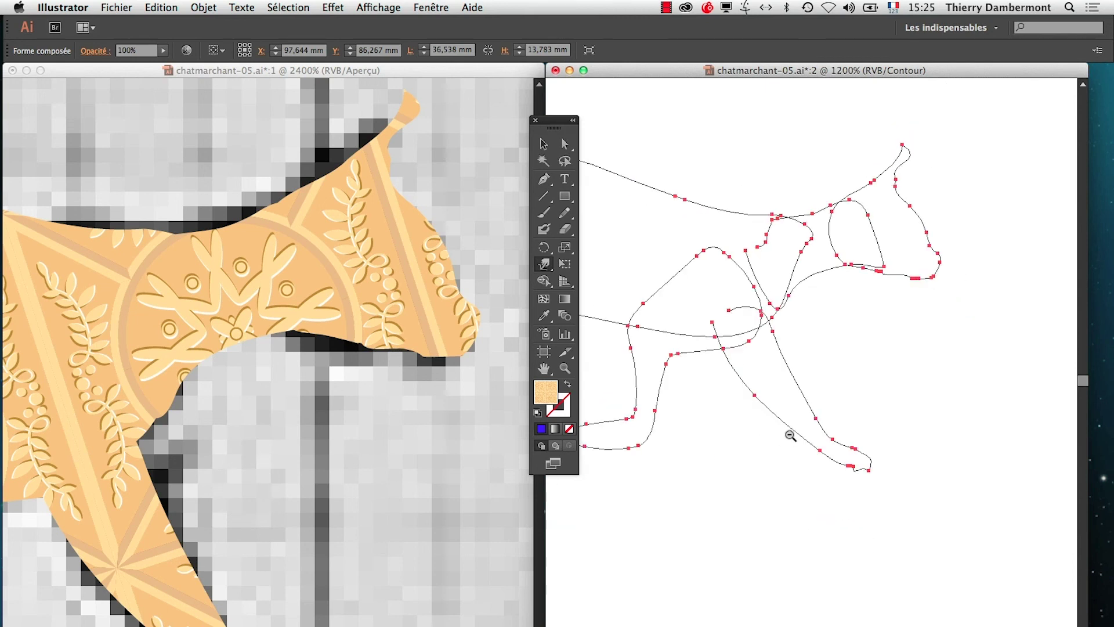
alt+super+click(778, 412)
alt+super+click(779, 417)
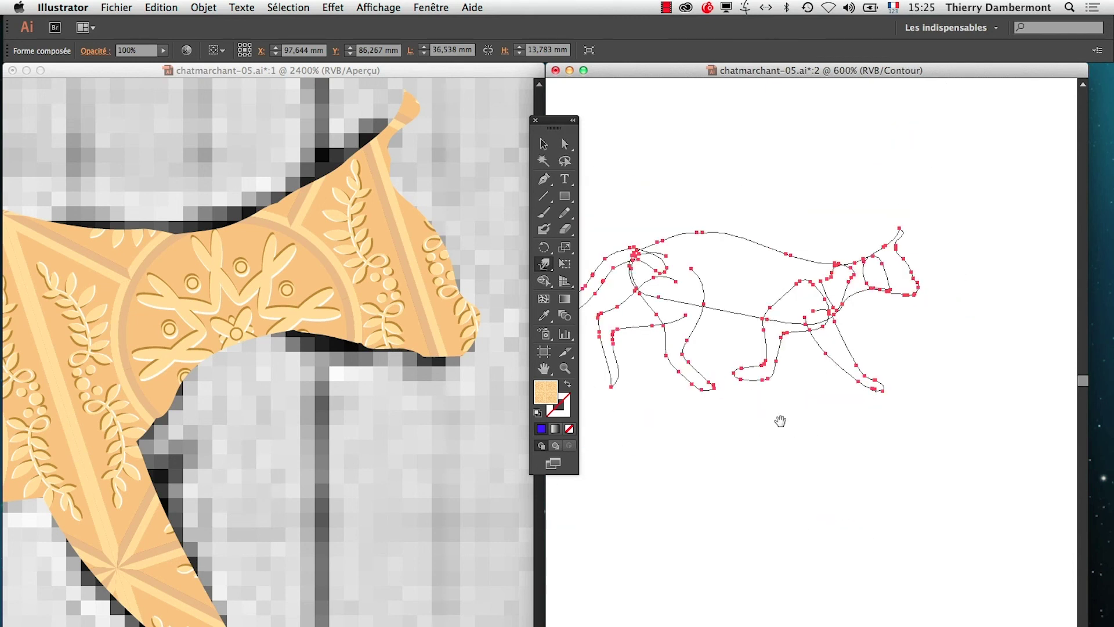
drag(741, 401, 774, 423)
super+click(756, 408)
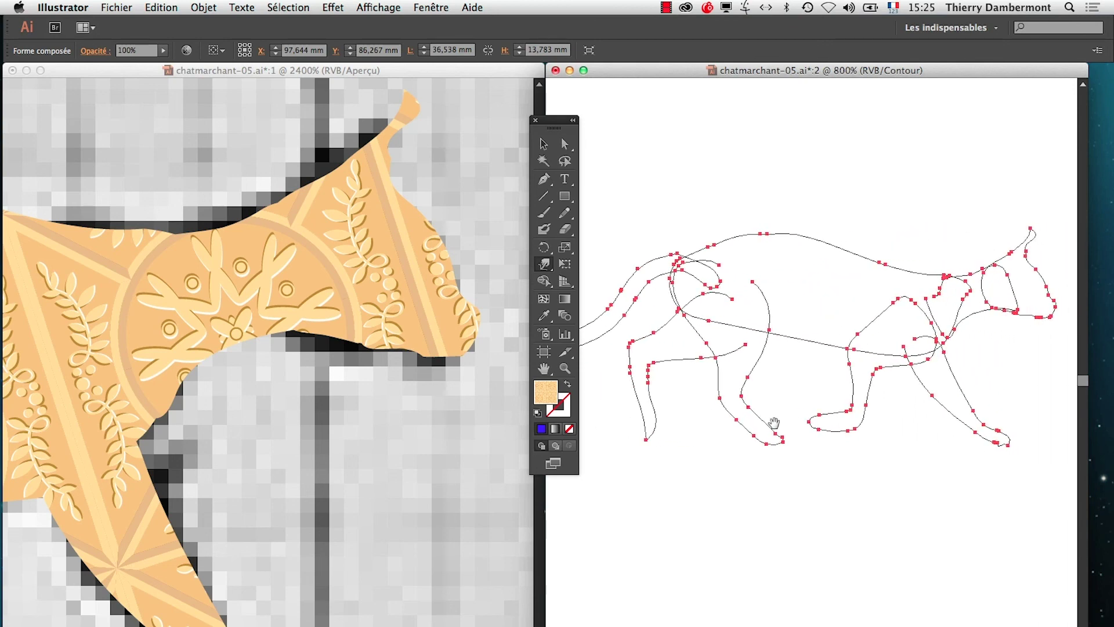
click(139, 8)
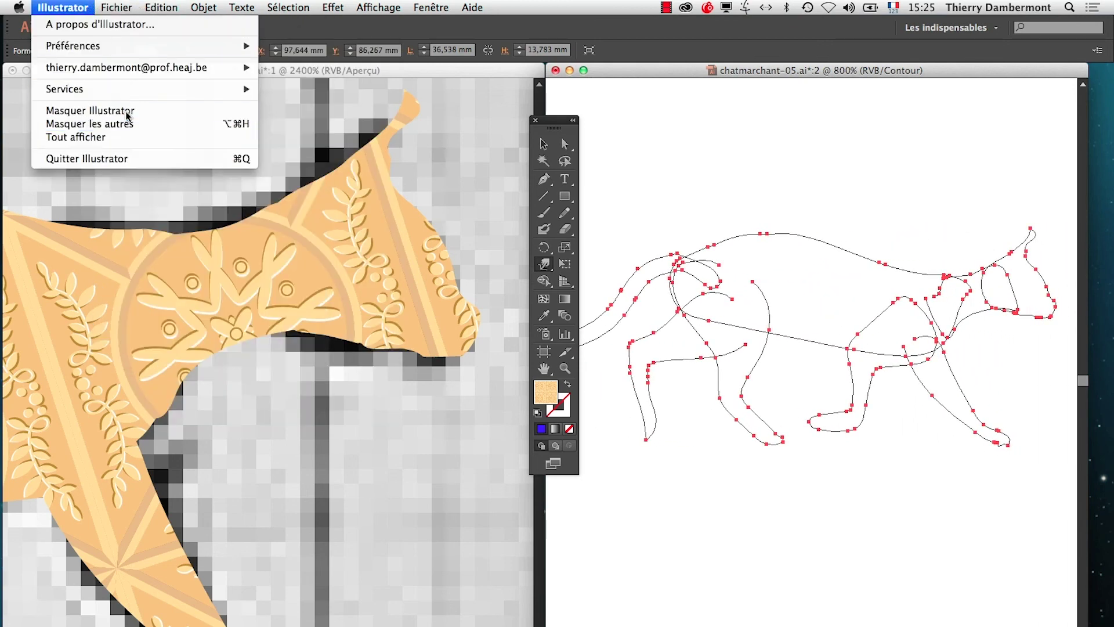
click(155, 128)
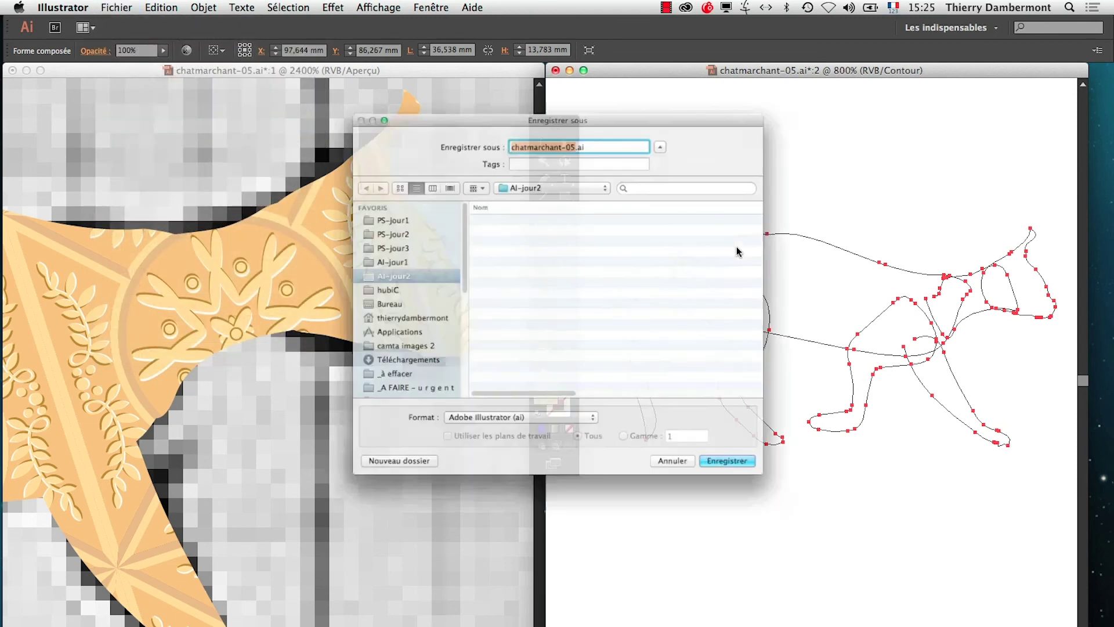
click(577, 118)
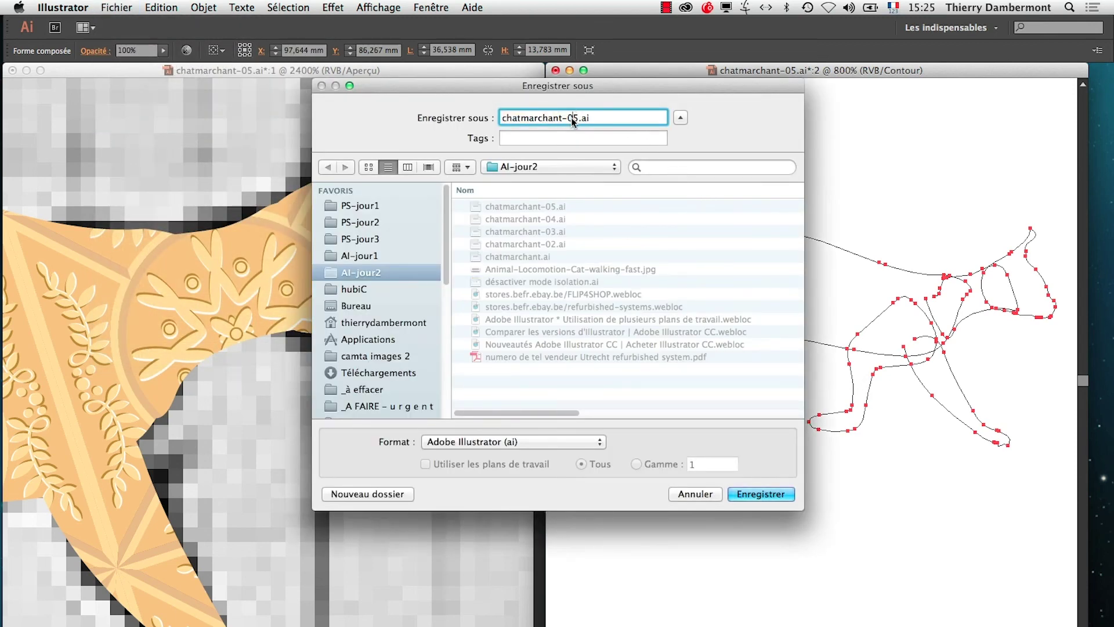
key(BackSpace)
text(6)
click(761, 494)
click(558, 481)
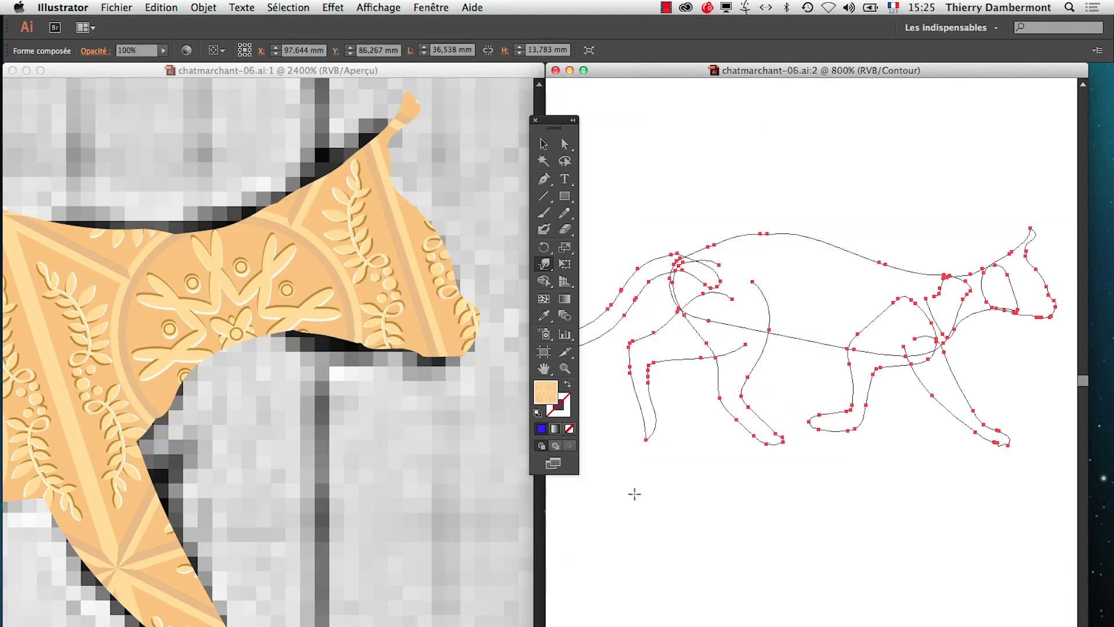
Zoom out to examine the cat in both windows, at 400% in the outline window and 800% in the preview.
alt+super+click(801, 485)
alt+super+click(801, 485)
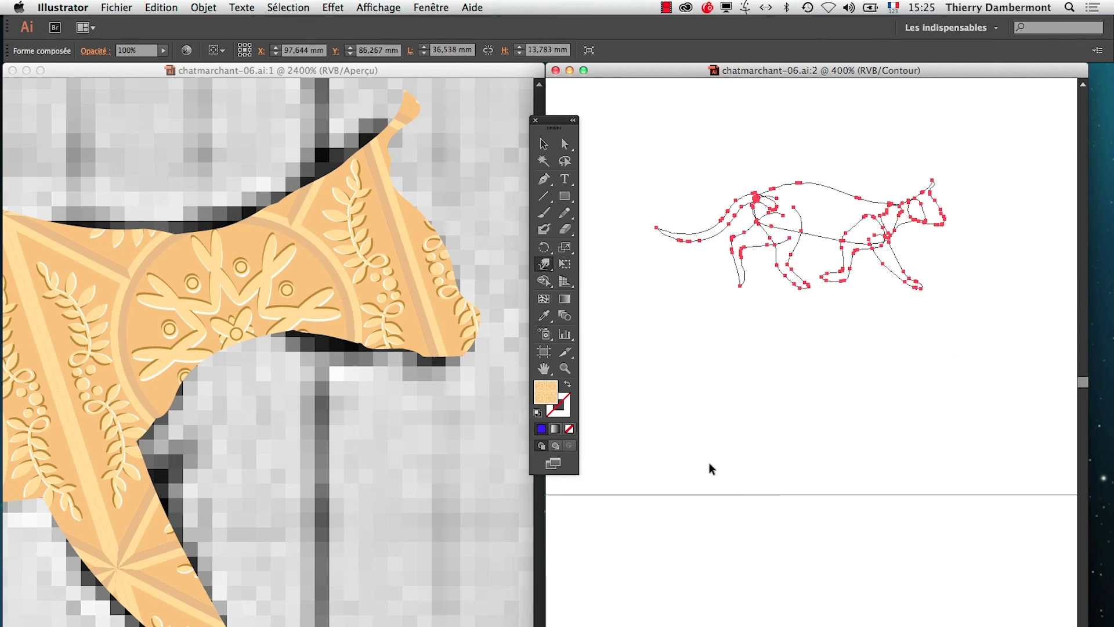
click(314, 428)
alt+super+click(273, 442)
alt+super+click(226, 461)
alt+super+click(142, 437)
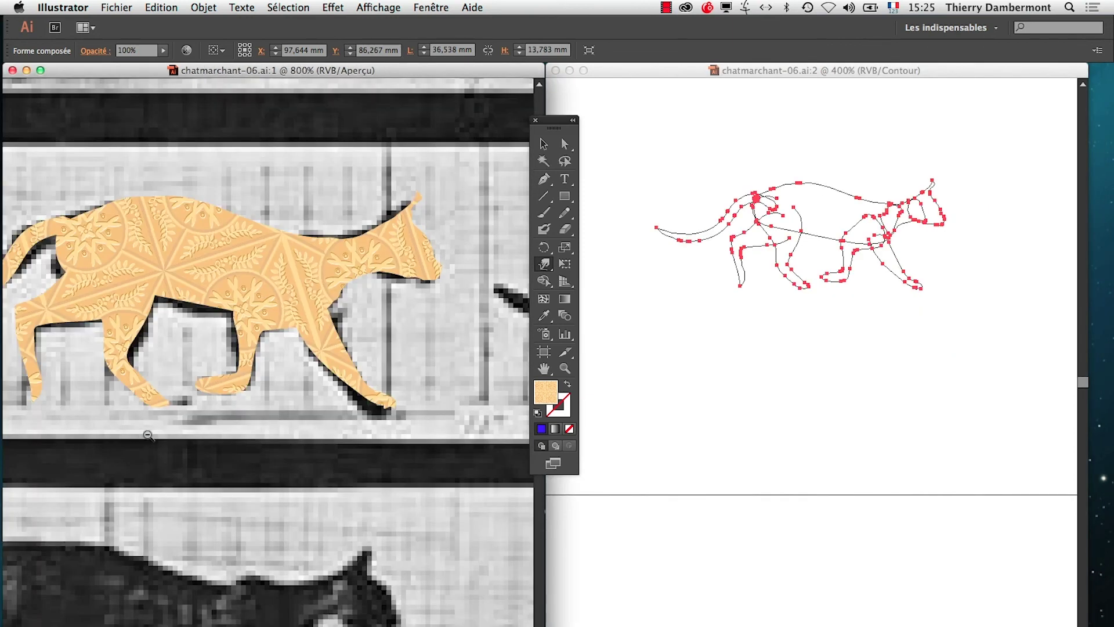